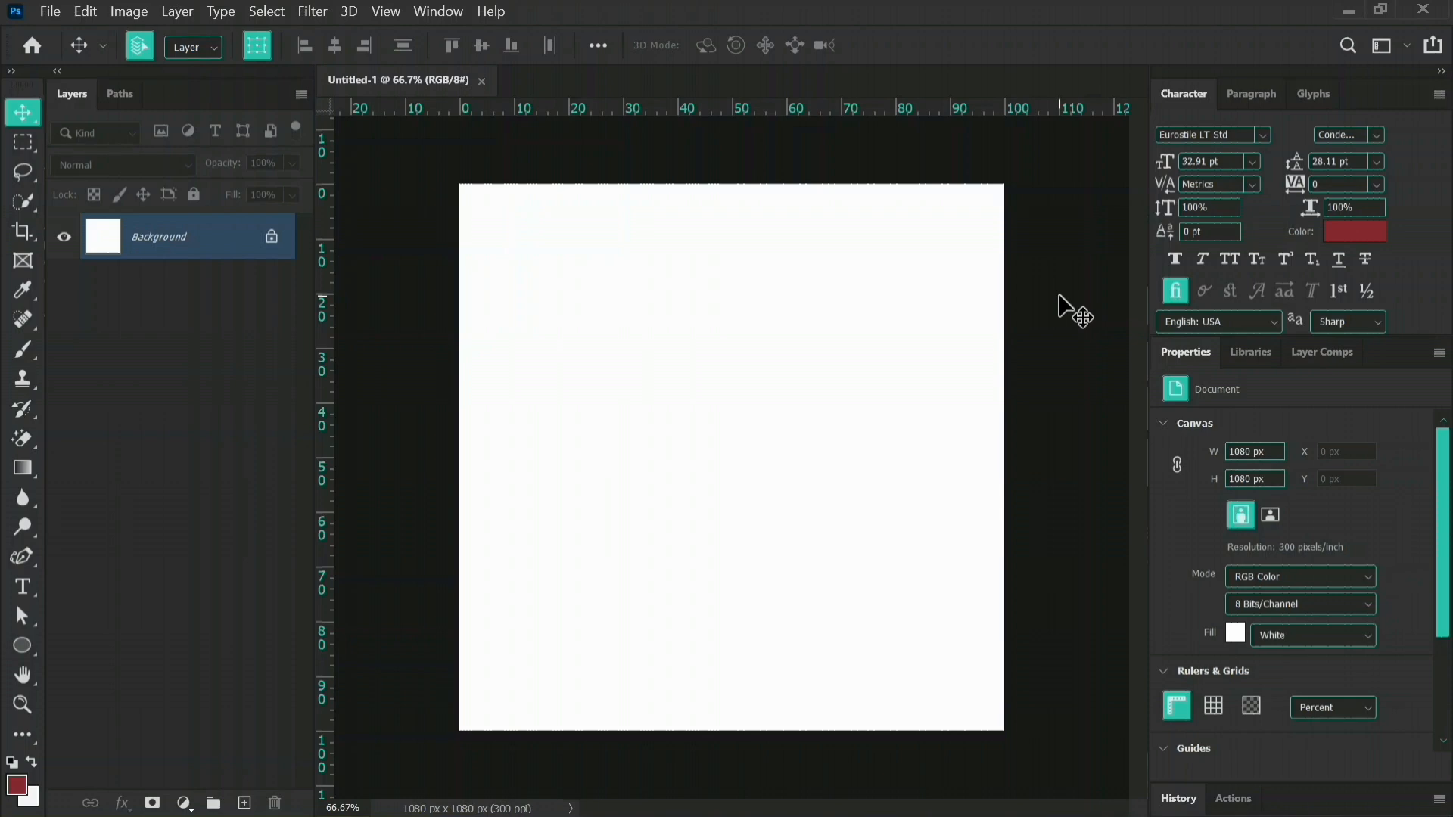
{"action": "left_click", "coordinate": [43, 17]}
{"action": "left_click", "coordinate": [62, 31]}
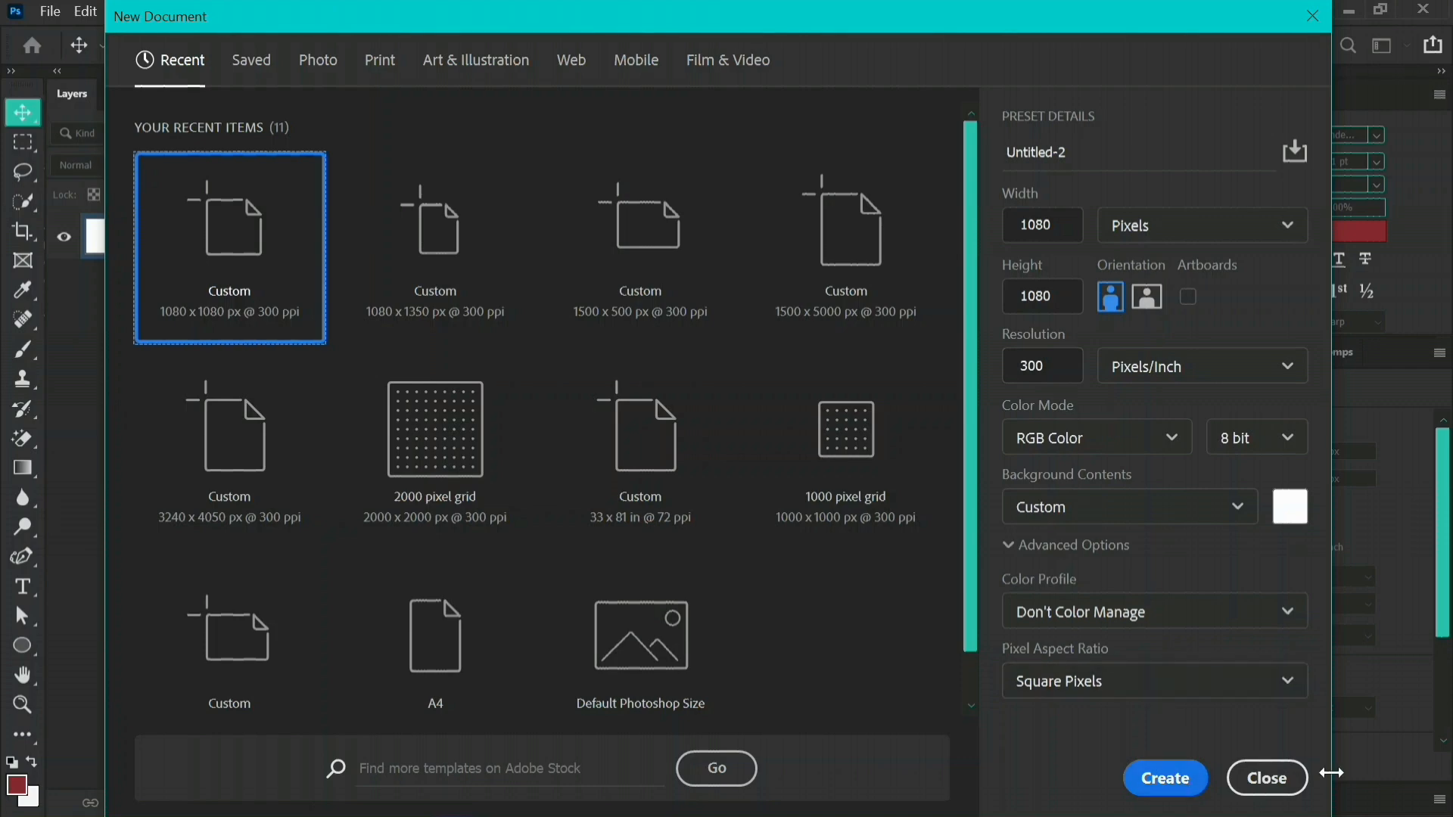
{"action": "left_click", "coordinate": [1268, 780]}
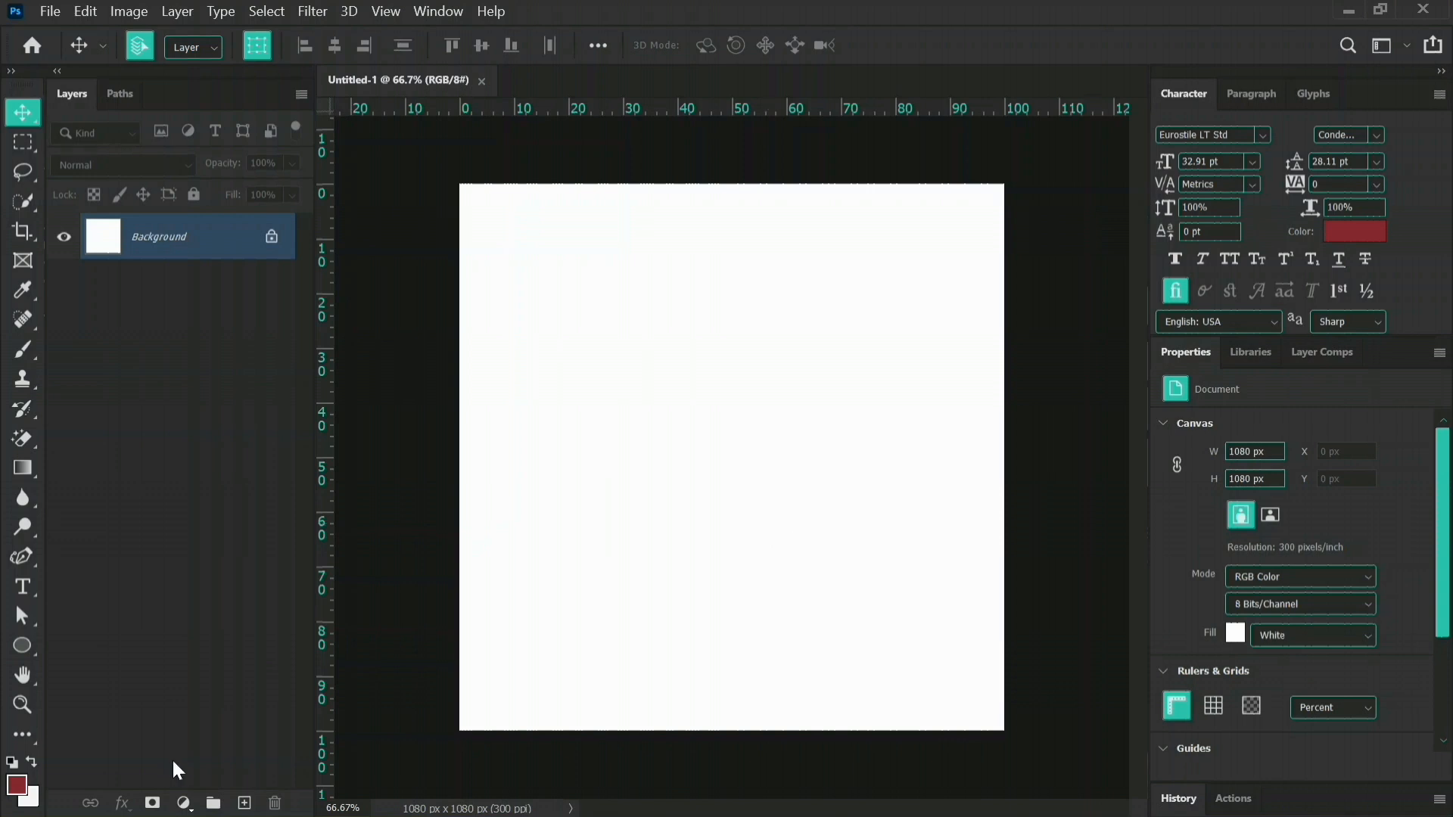
Add a Solid Color fill layer above the background in near-black #151515.
{"action": "left_click", "coordinate": [192, 807]}
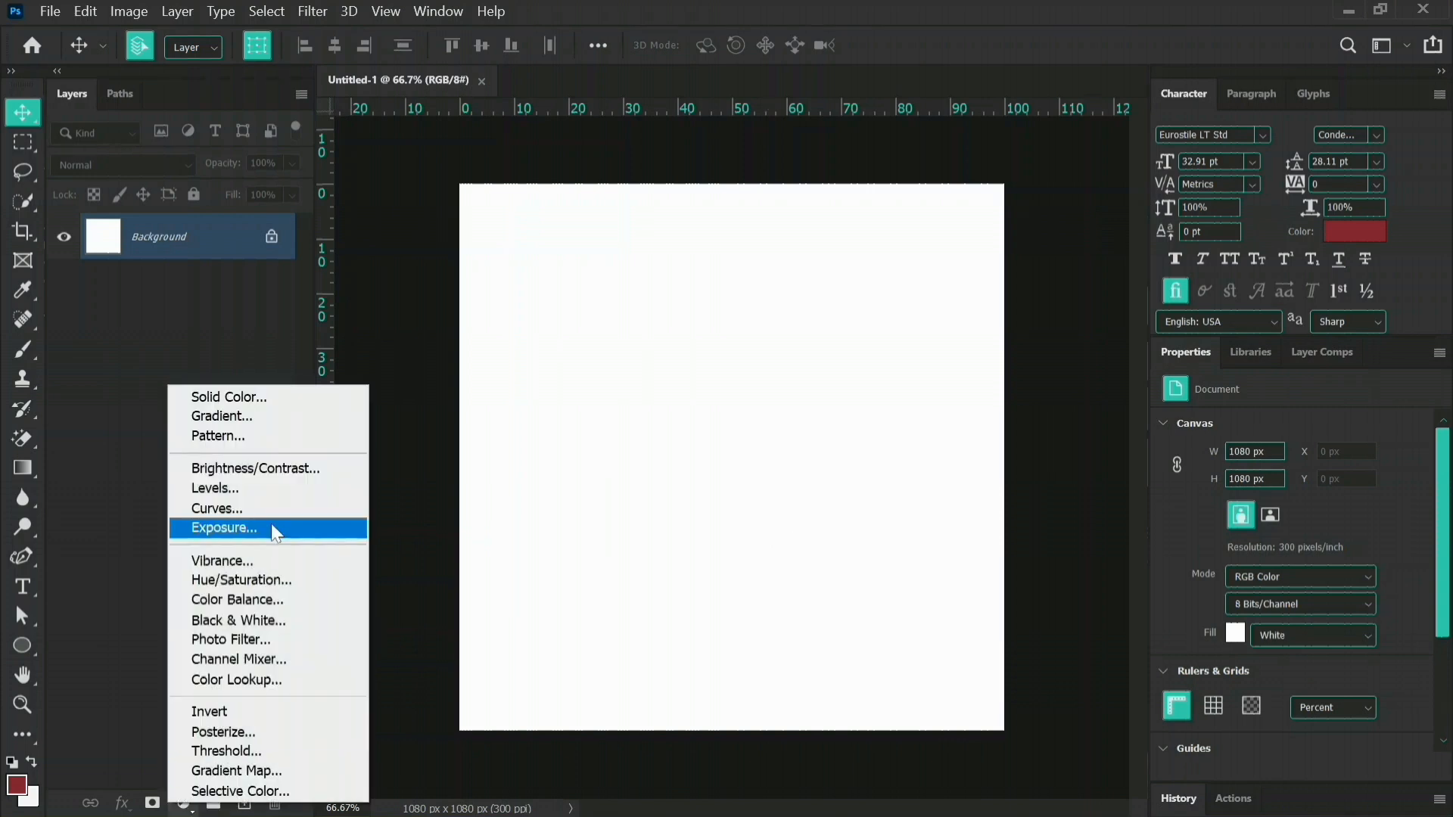
{"action": "left_click", "coordinate": [272, 400]}
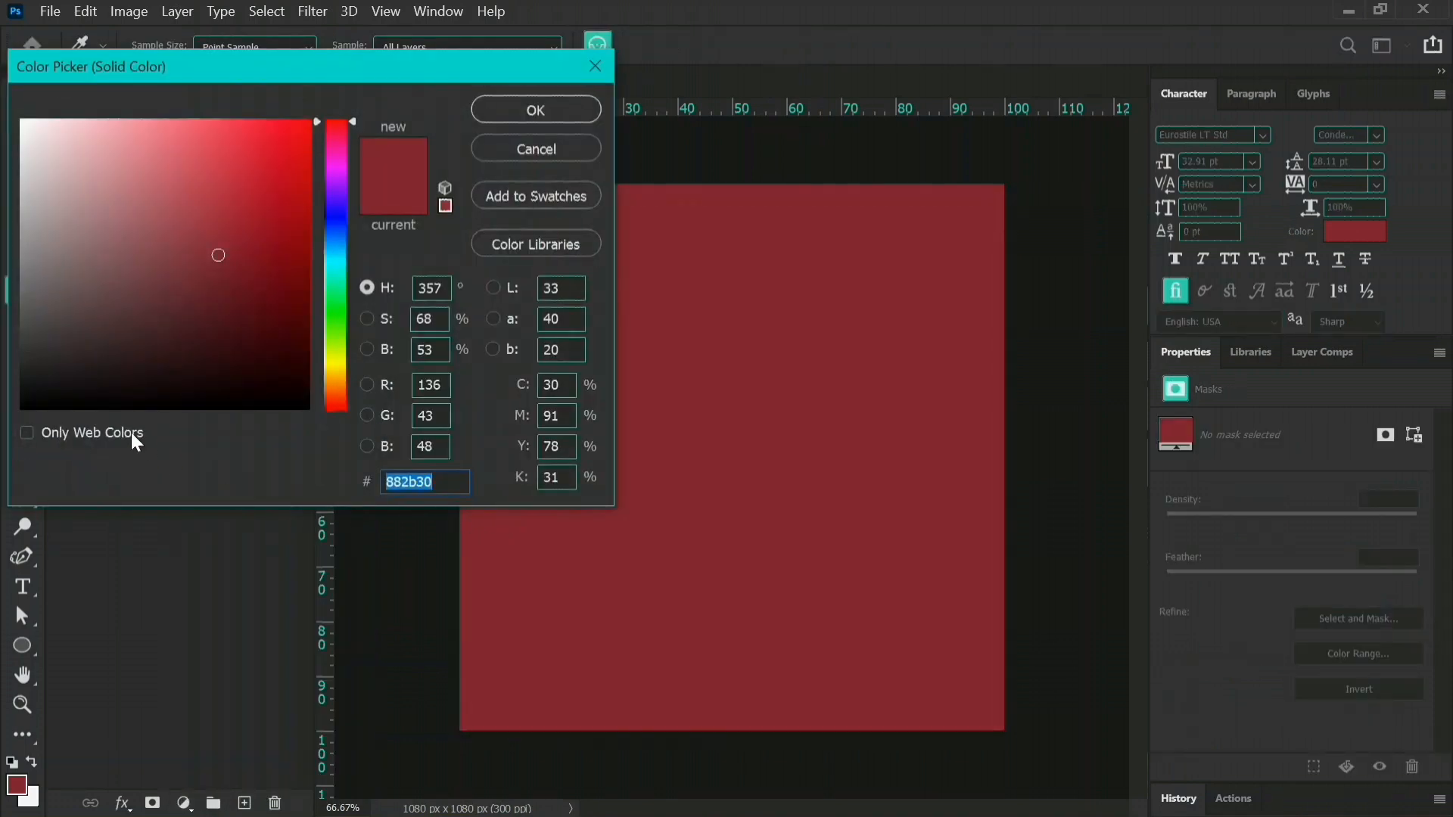
{"action": "left_click", "coordinate": [26, 386]}
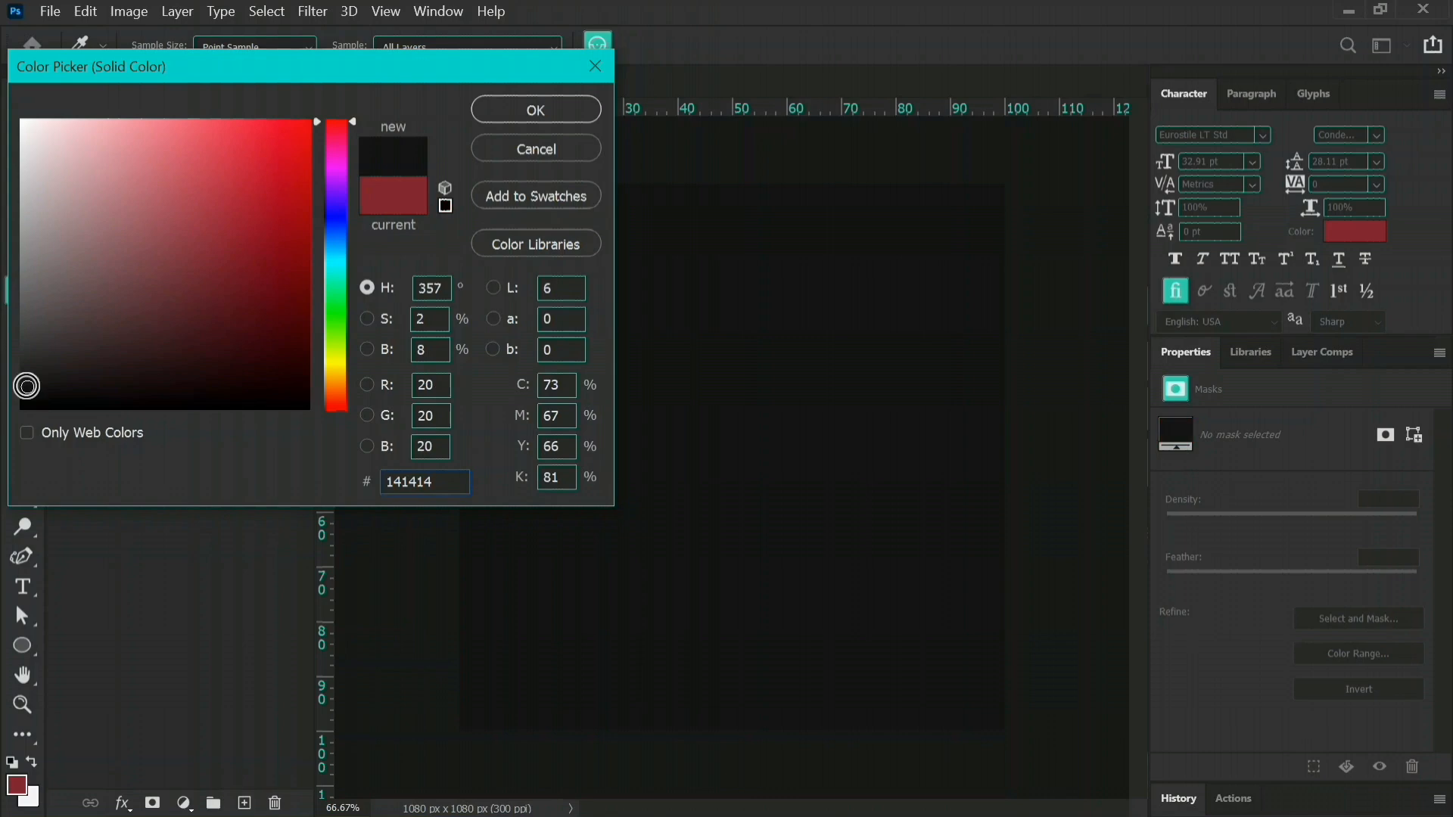
{"action": "left_click", "coordinate": [28, 386]}
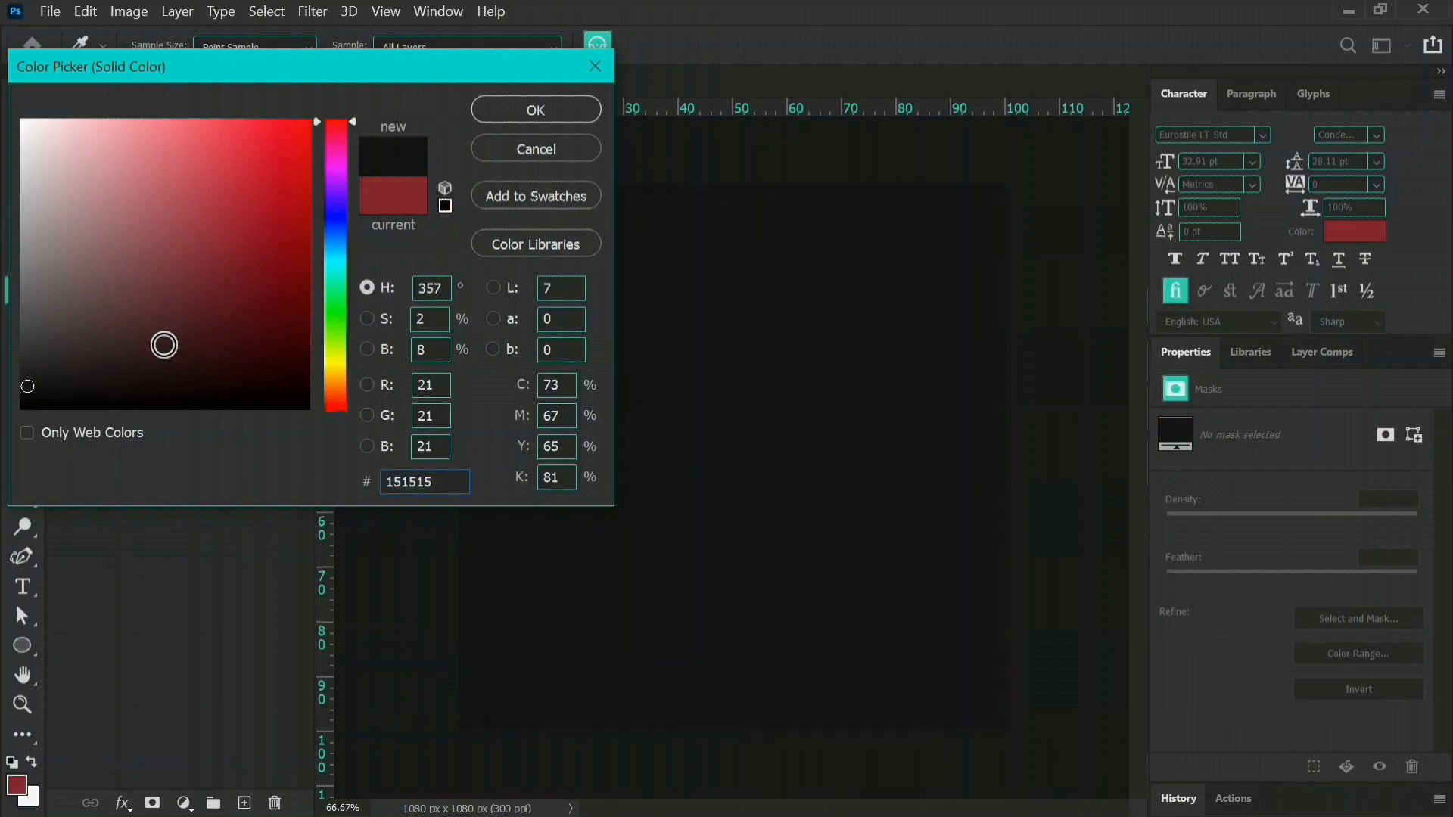
{"action": "left_click", "coordinate": [536, 115]}
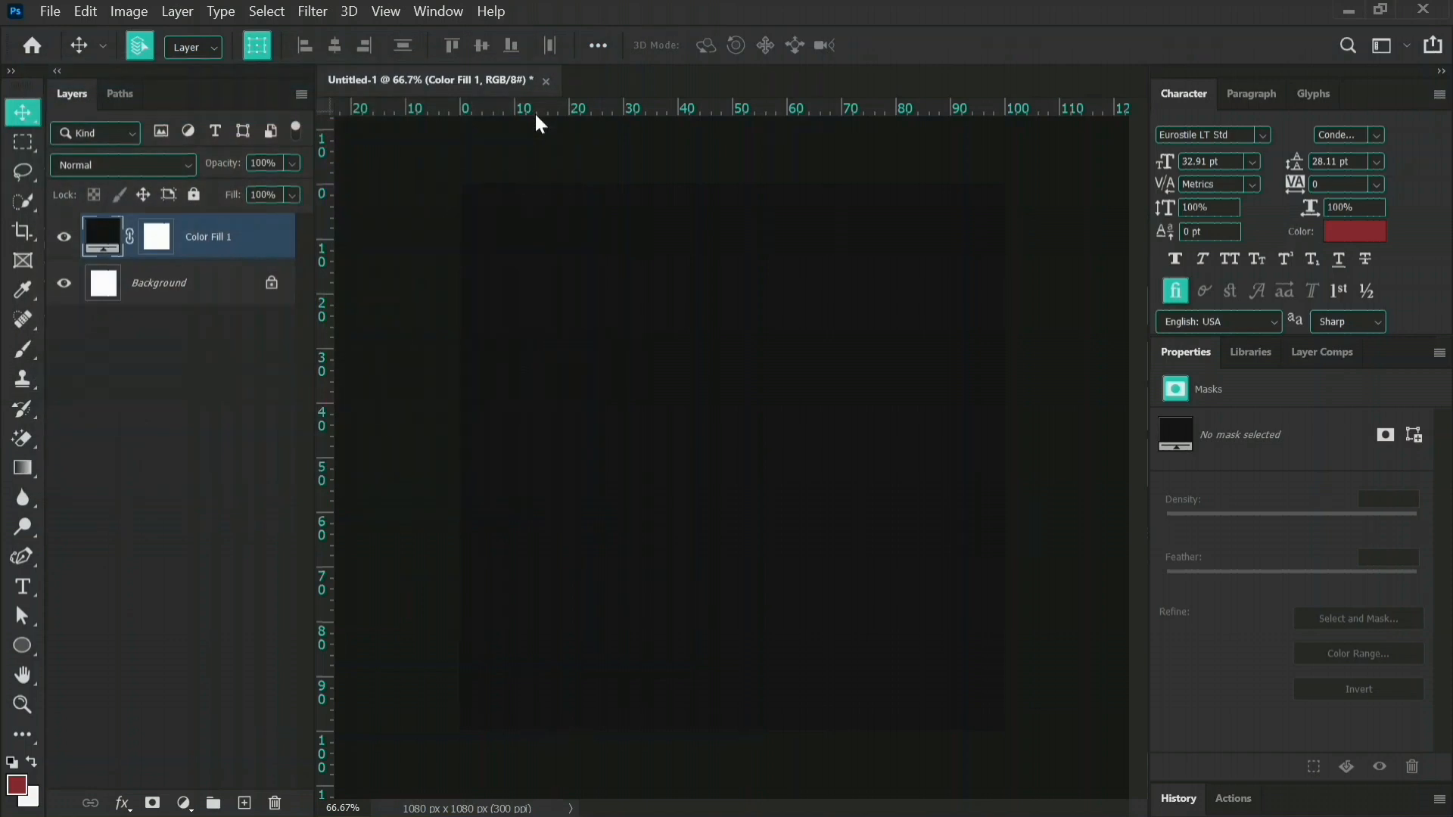
Add two-line text reading "Happy" and "New Month" in Metropolis Black on the lower half of the canvas.
{"action": "left_click", "coordinate": [22, 587]}
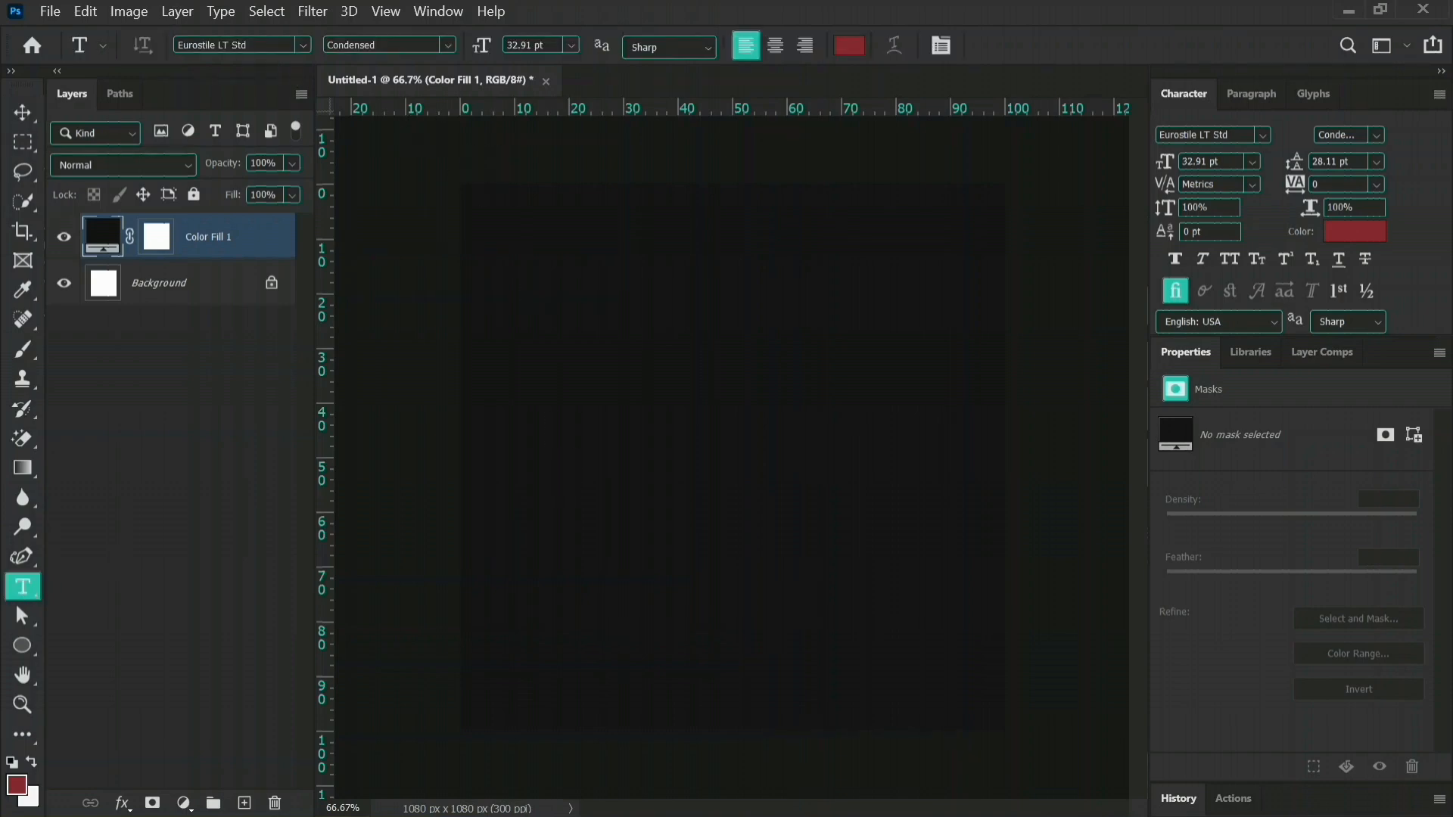
{"action": "left_click", "coordinate": [220, 45]}
{"action": "type", "text": "metro"}
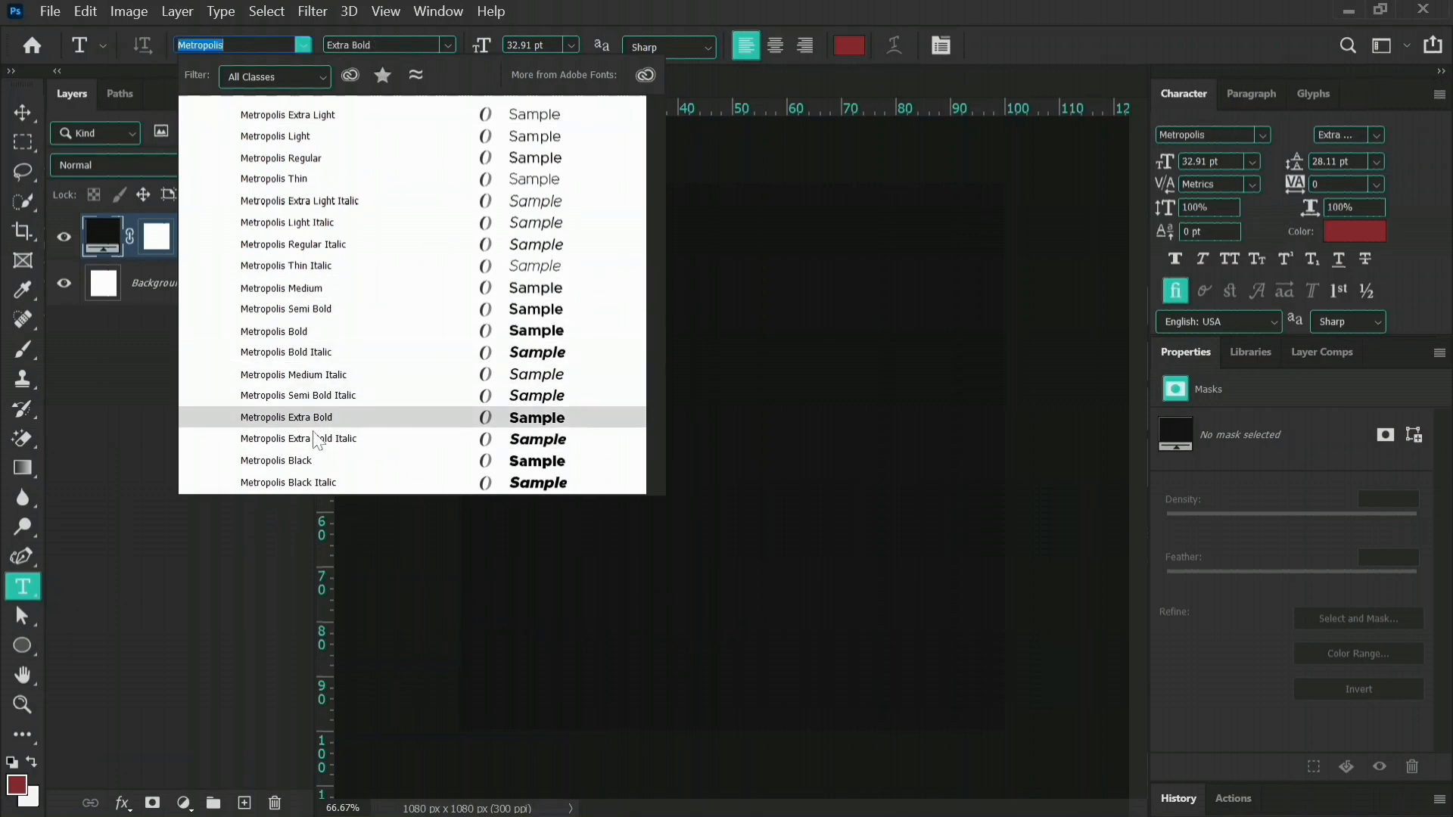
{"action": "left_click", "coordinate": [310, 461]}
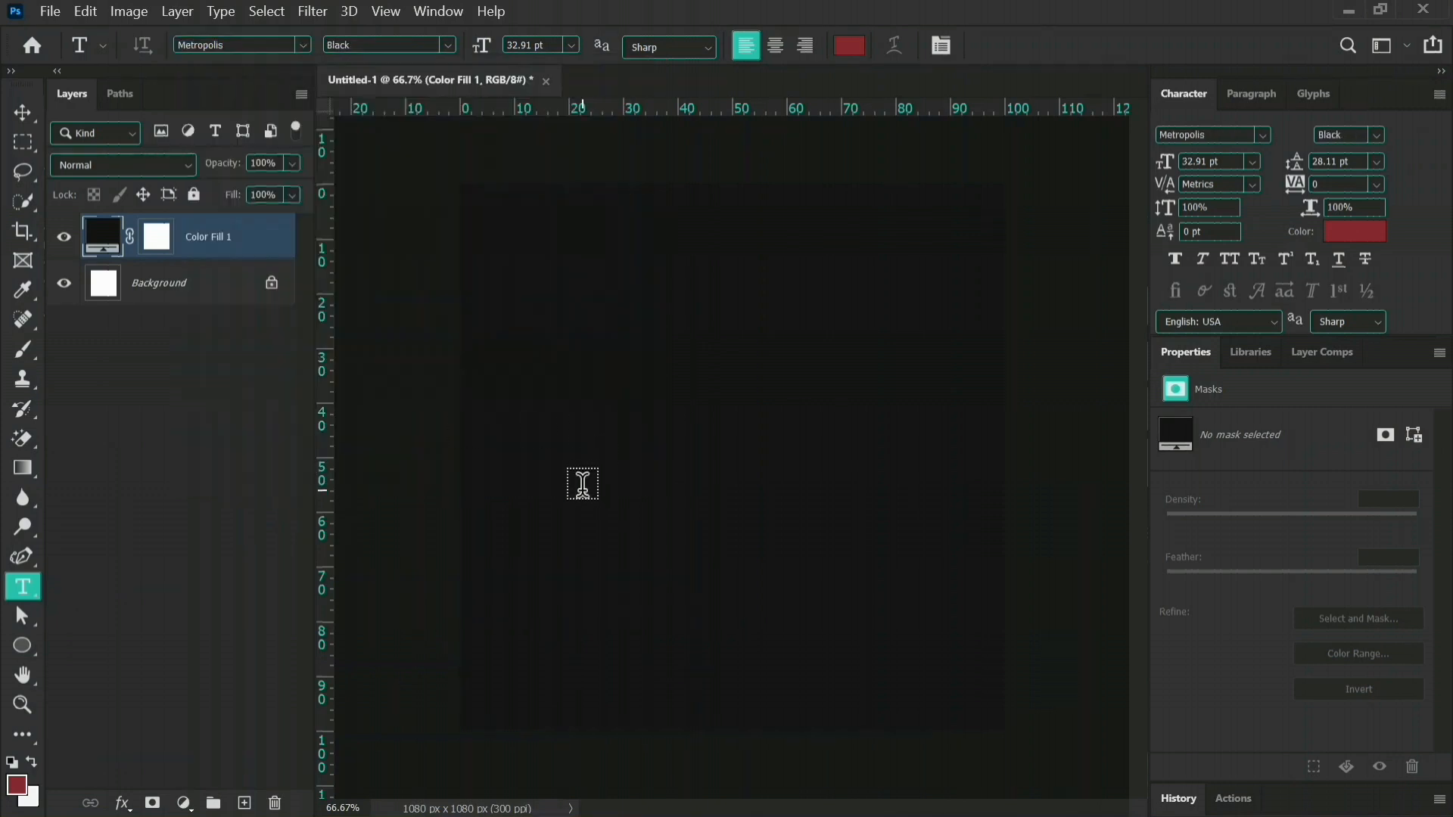
{"action": "left_click", "coordinate": [550, 503]}
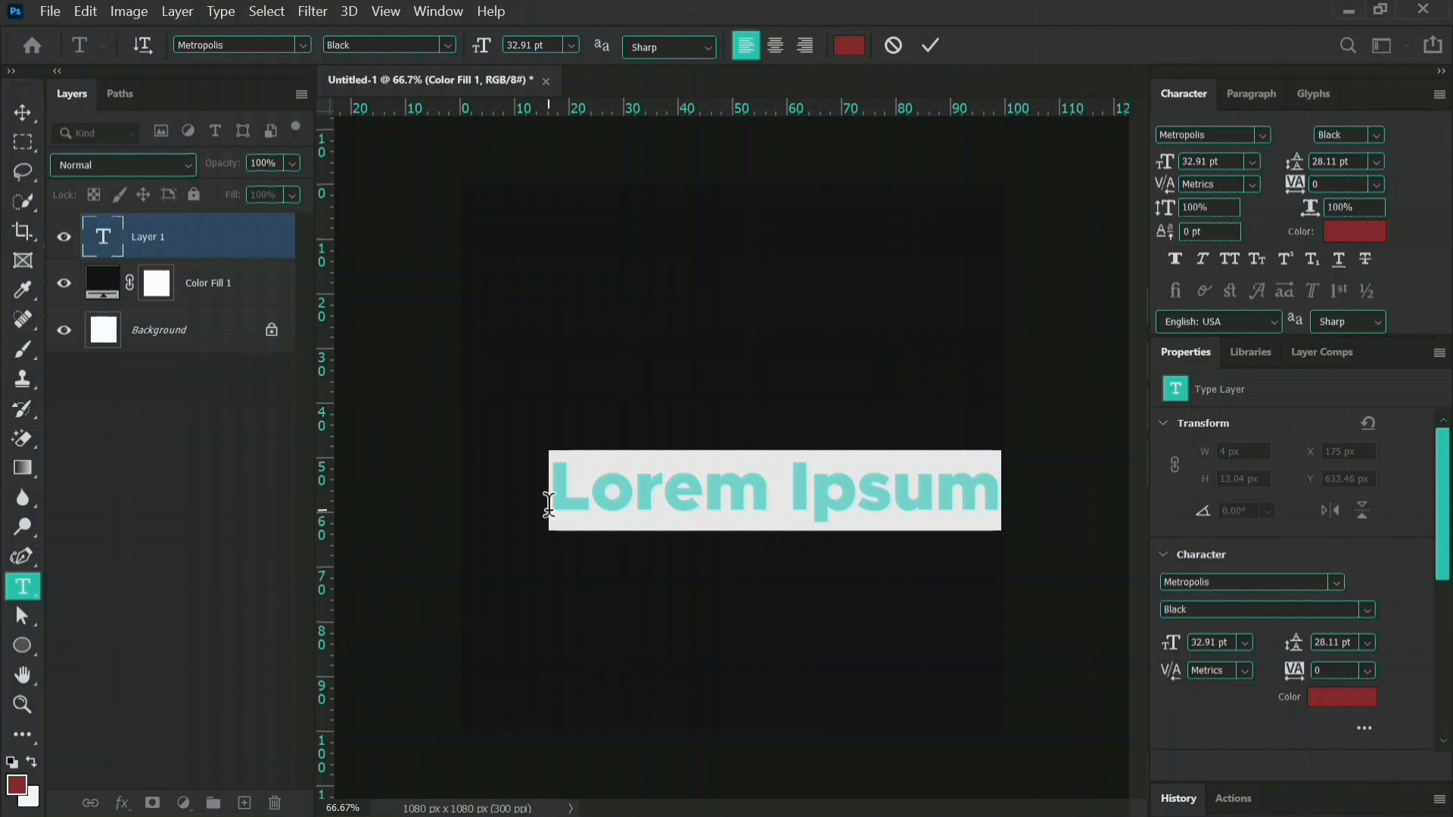
{"action": "type", "text": "Happ"}
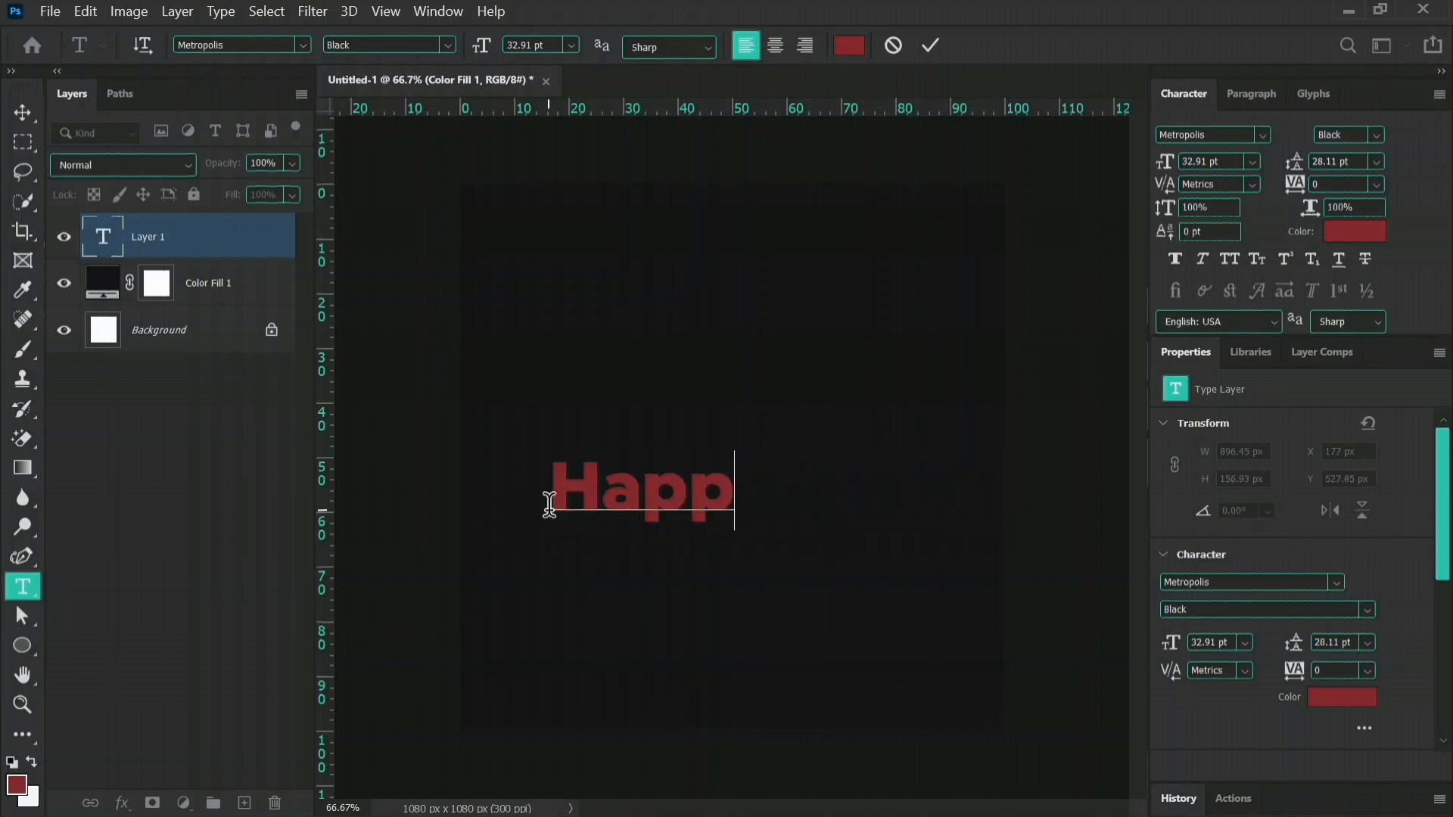
{"action": "type", "text": "y"}
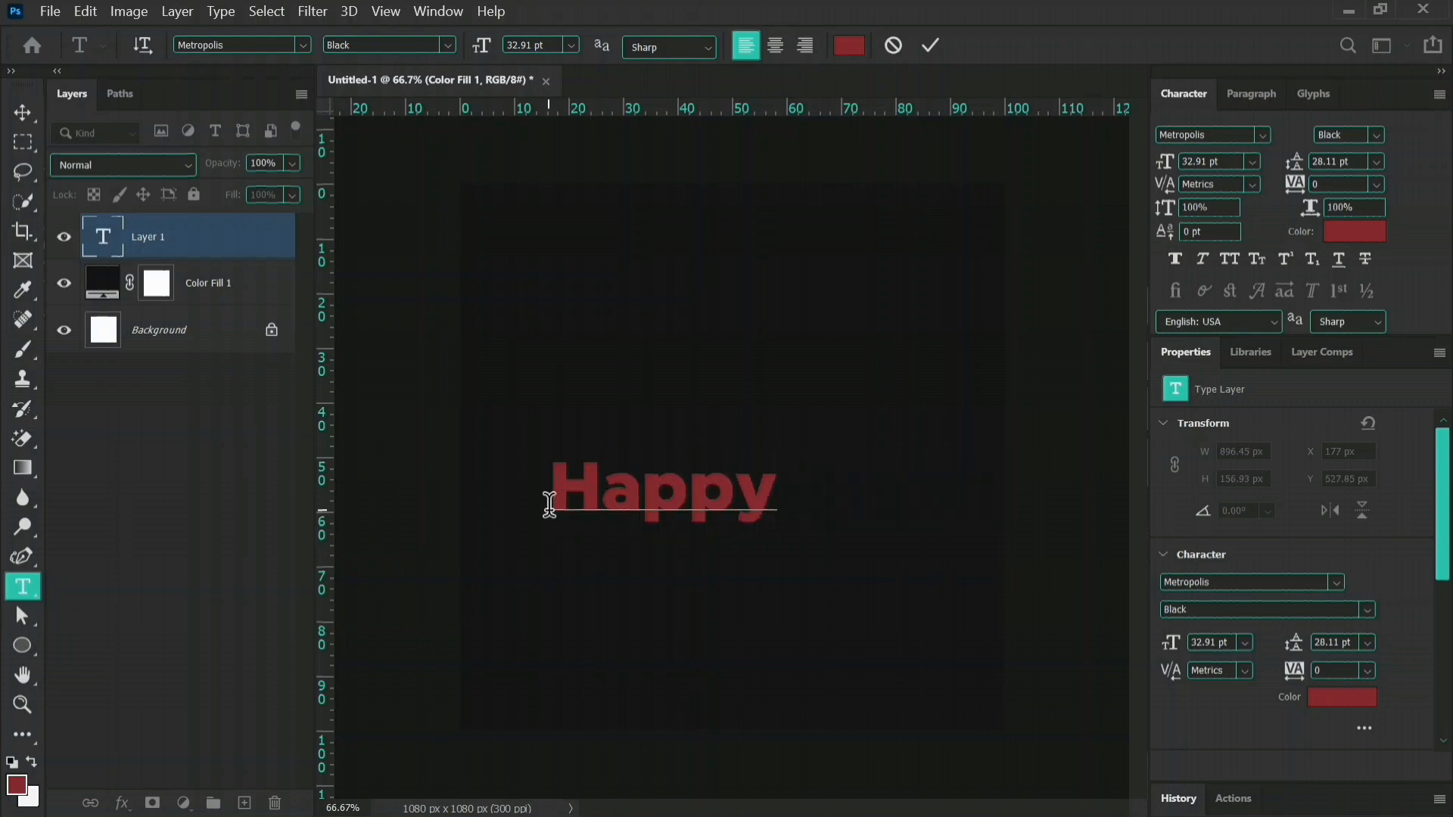
{"action": "key", "text": "Return"}
{"action": "type", "text": "New"}
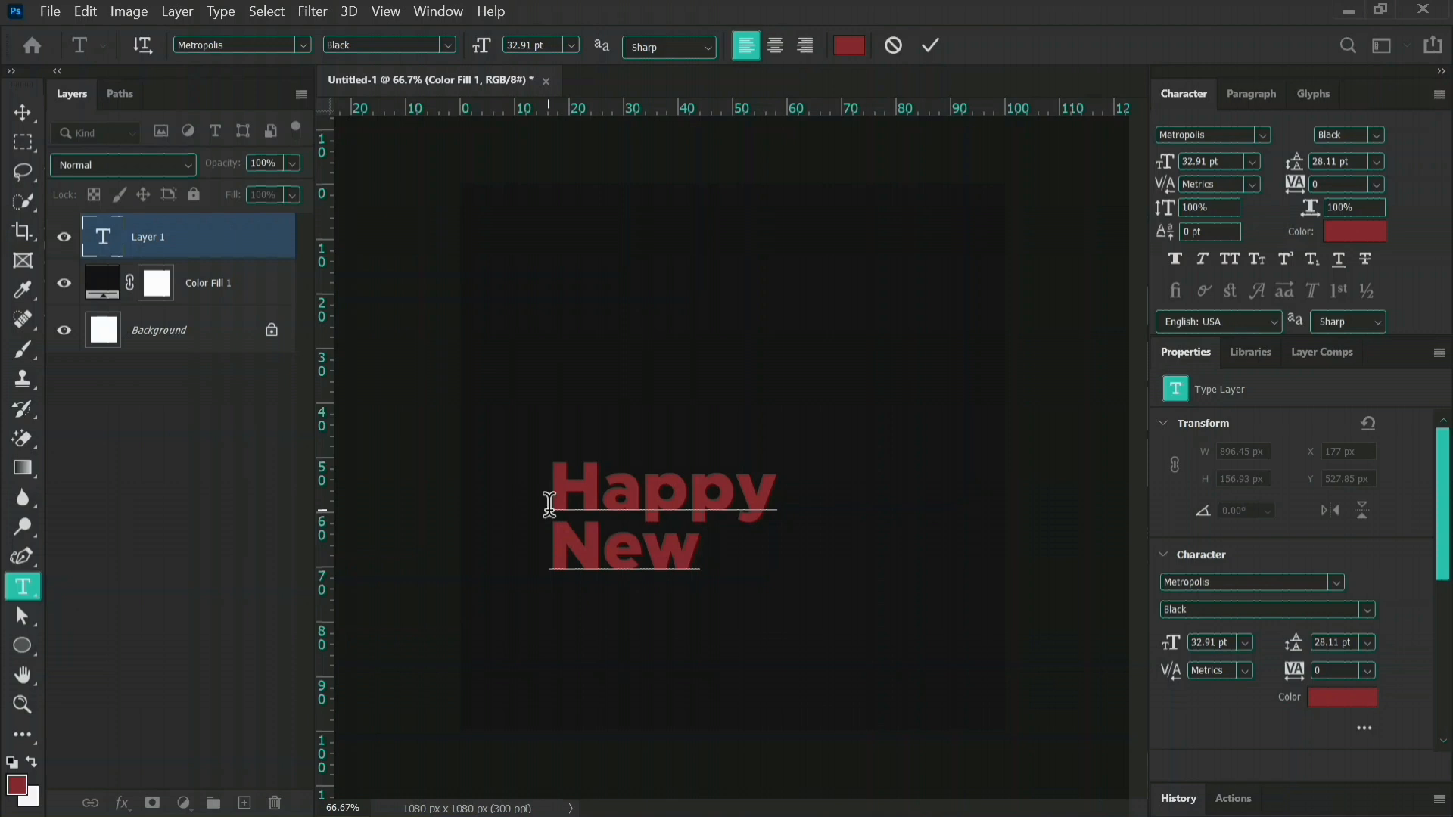
{"action": "key", "text": "Tab"}
{"action": "type", "text": "Month"}
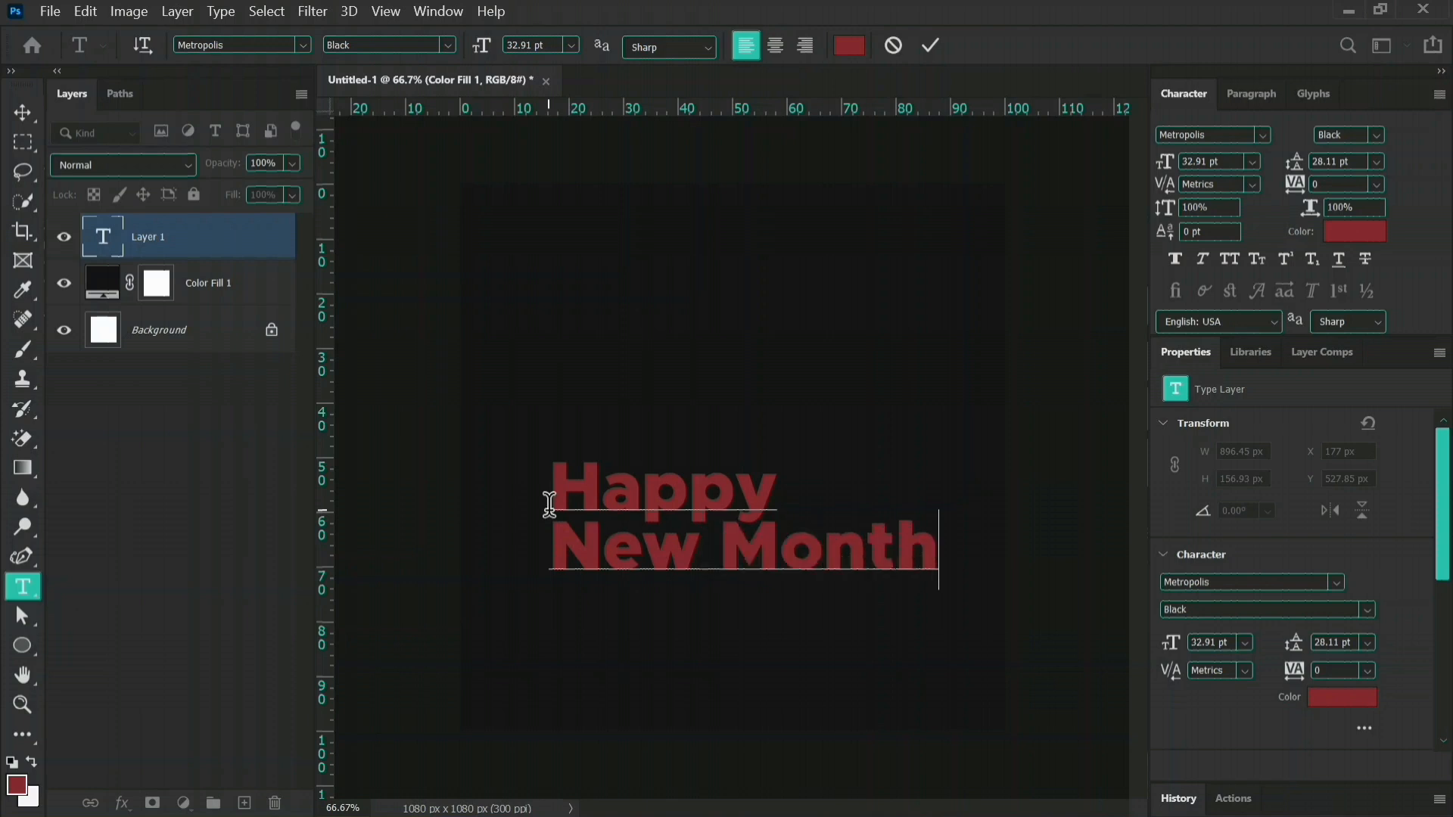
{"action": "left_click", "coordinate": [931, 46]}
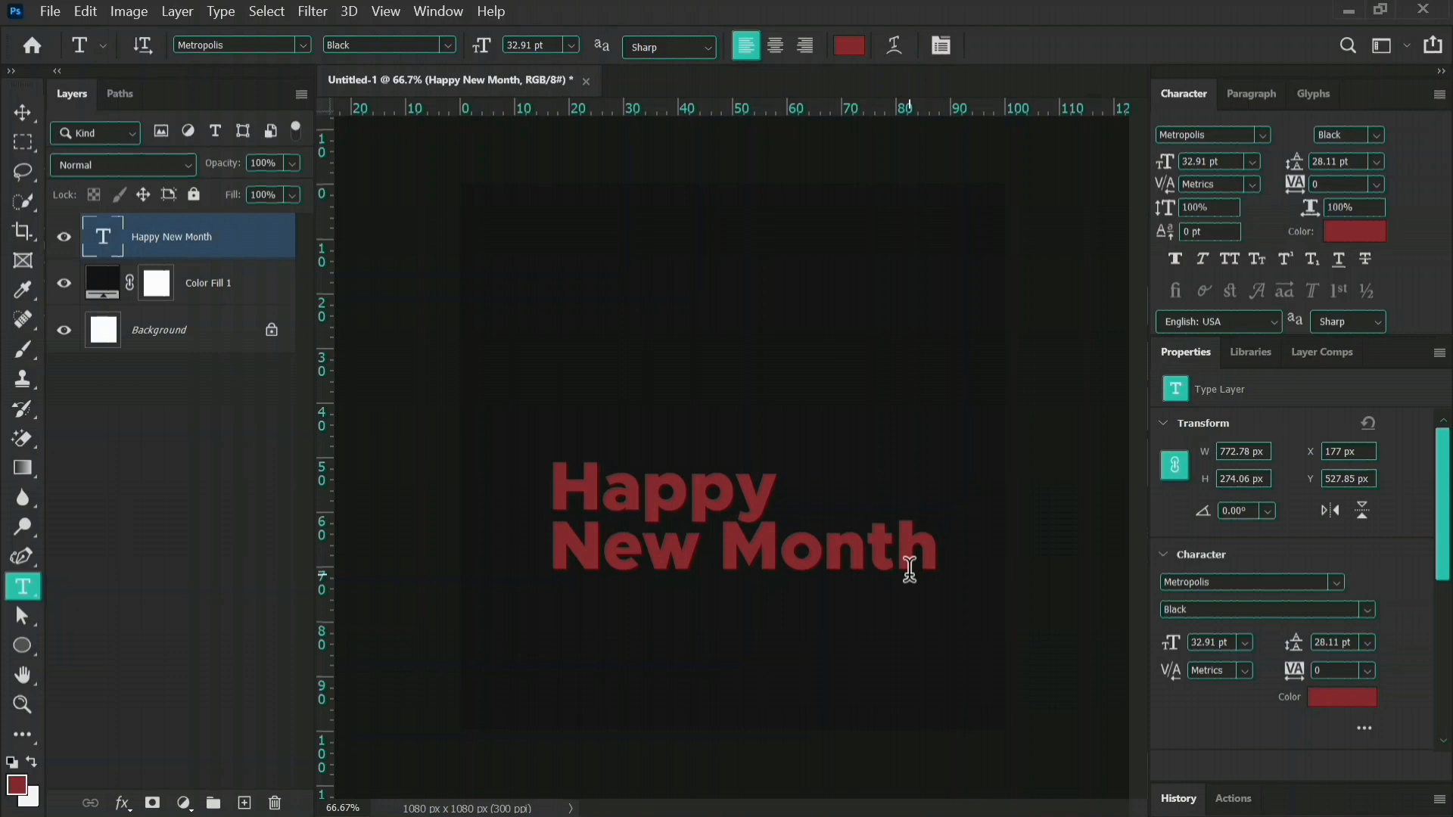
Scale the "Happy New Month" text down to about 71% and shift it slightly left.
{"action": "key", "text": "v"}
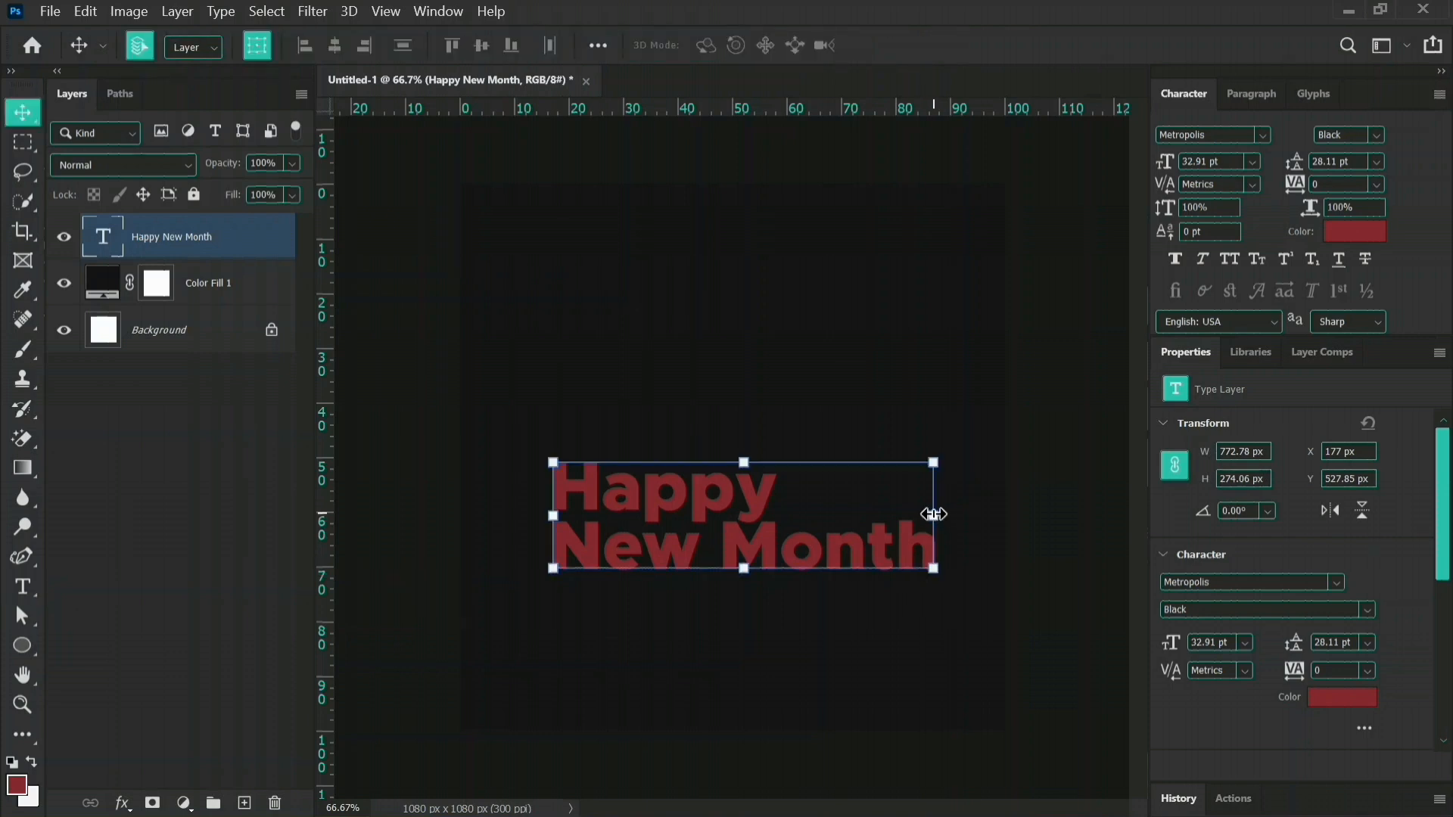
{"action": "key", "text": "ctrl+t"}
{"action": "left_click_drag", "start_coordinate": [885, 516], "coordinate": [820, 518]}
{"action": "left_click_drag", "start_coordinate": [655, 513], "coordinate": [642, 518]}
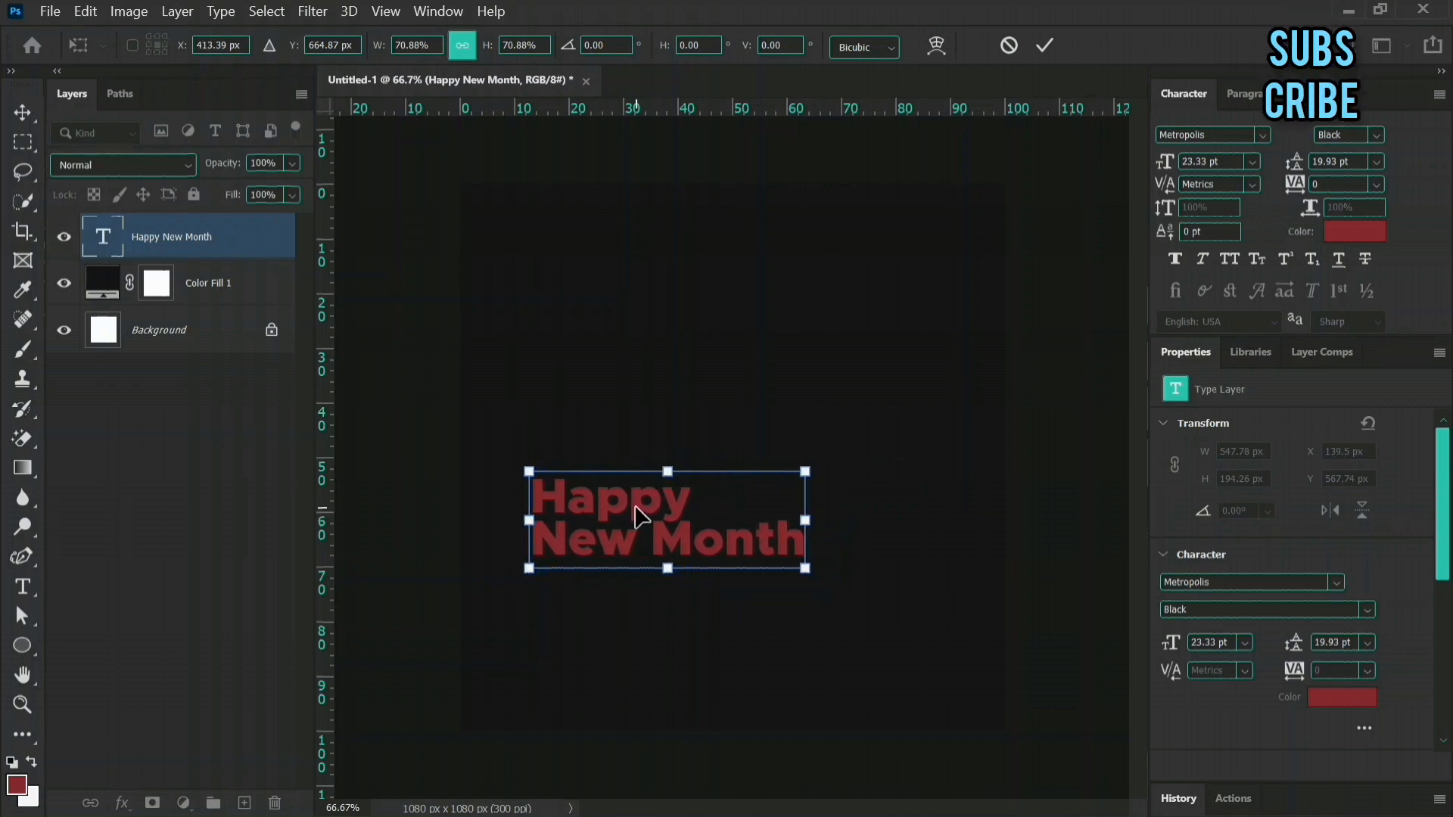
{"action": "key", "text": "Return"}
{"action": "left_click", "coordinate": [1081, 639]}
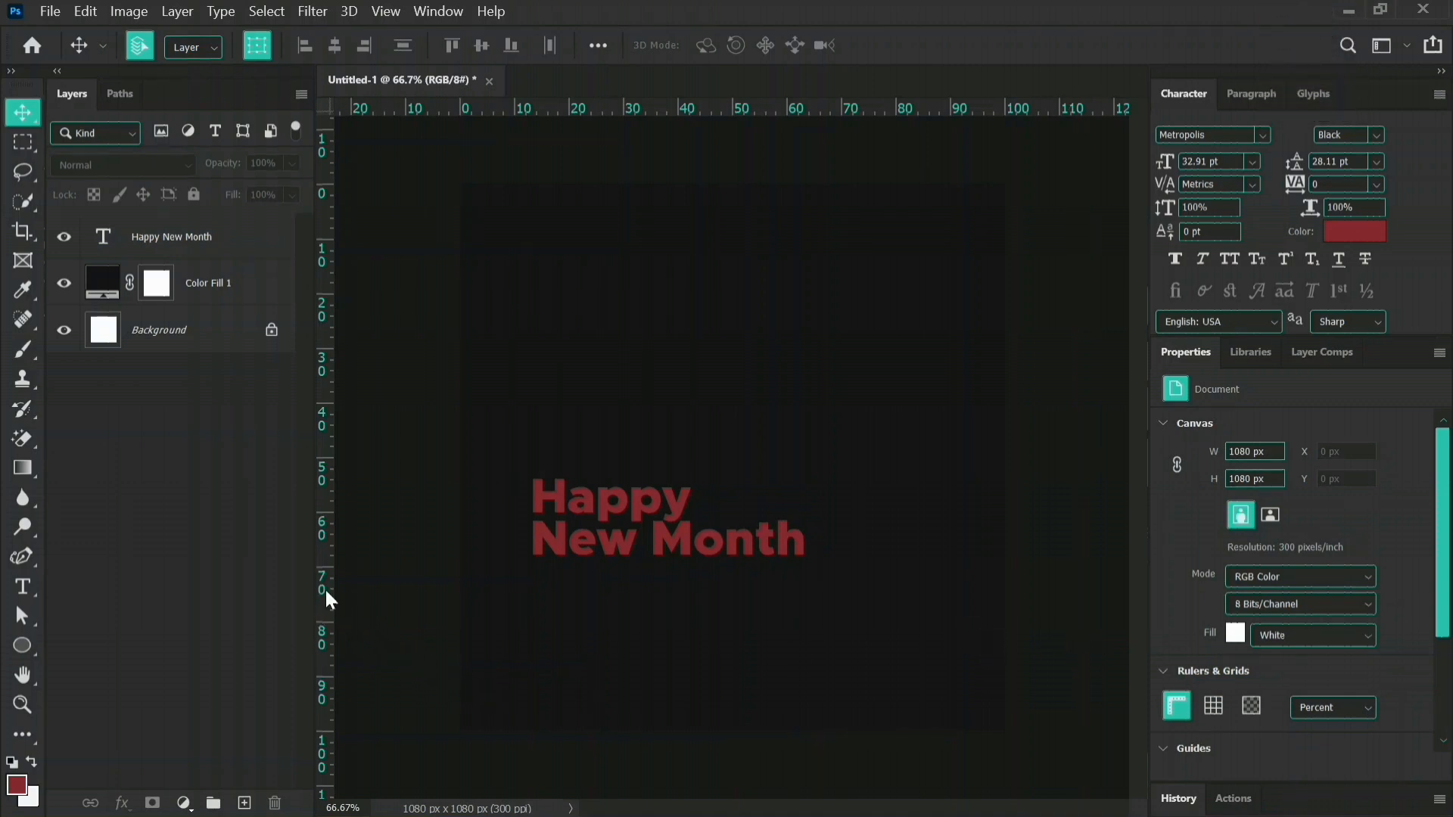
Place a vertical guide at about 10% of the canvas width and align the greeting text's left edge to it.
{"action": "left_click_drag", "start_coordinate": [324, 587], "coordinate": [514, 596]}
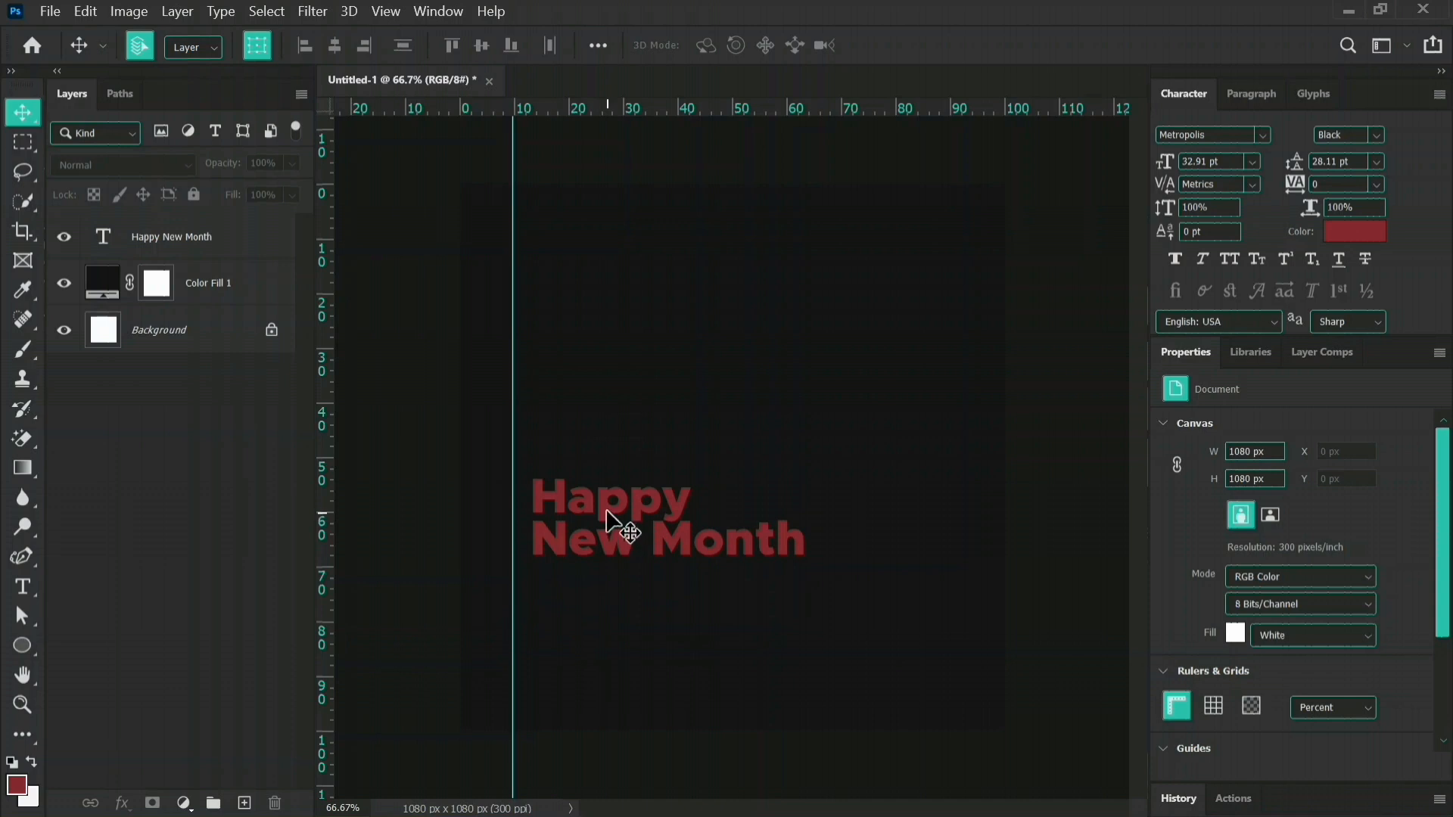
{"action": "left_click_drag", "start_coordinate": [604, 516], "coordinate": [585, 507]}
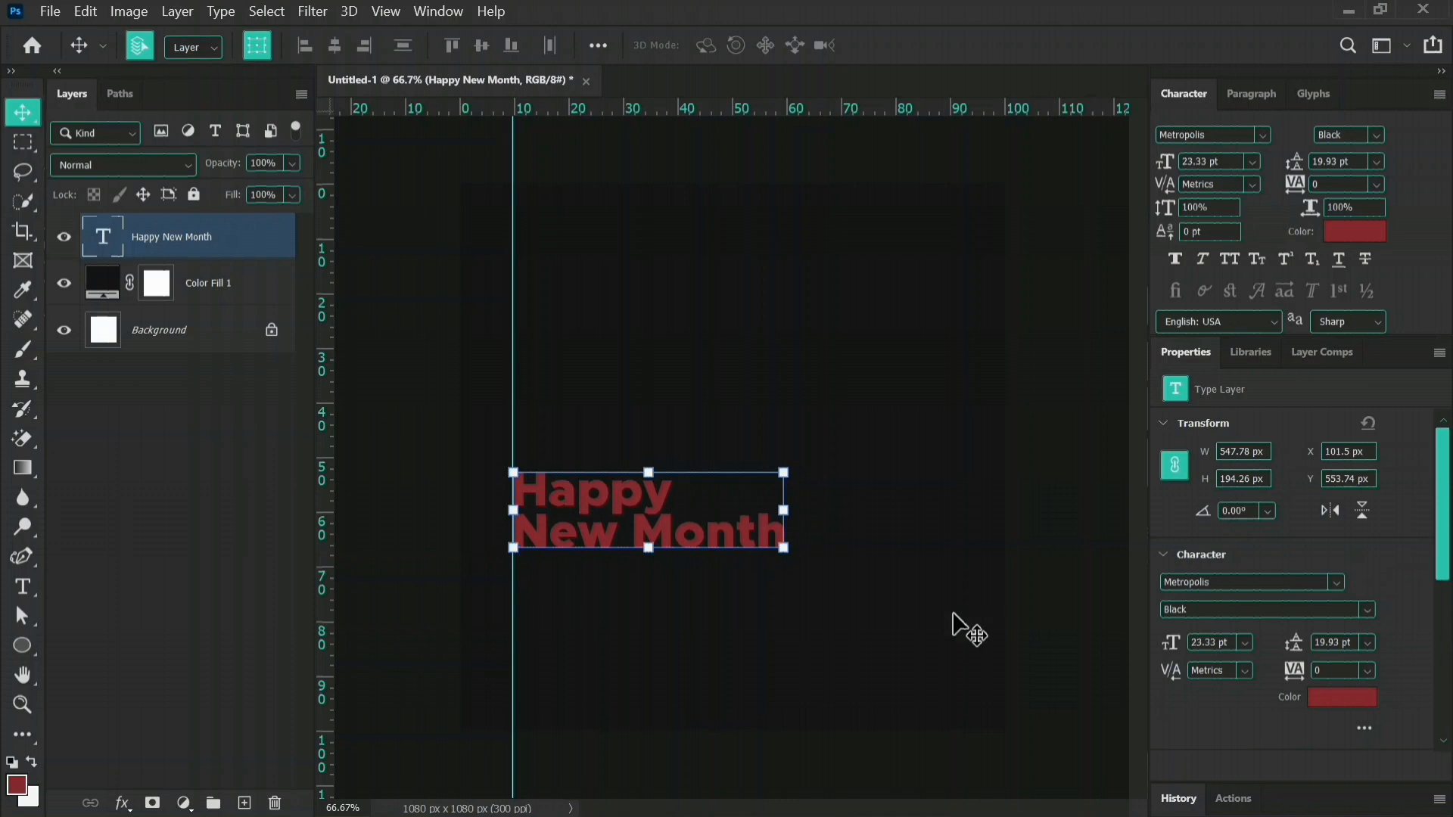
{"action": "left_click", "coordinate": [1098, 692]}
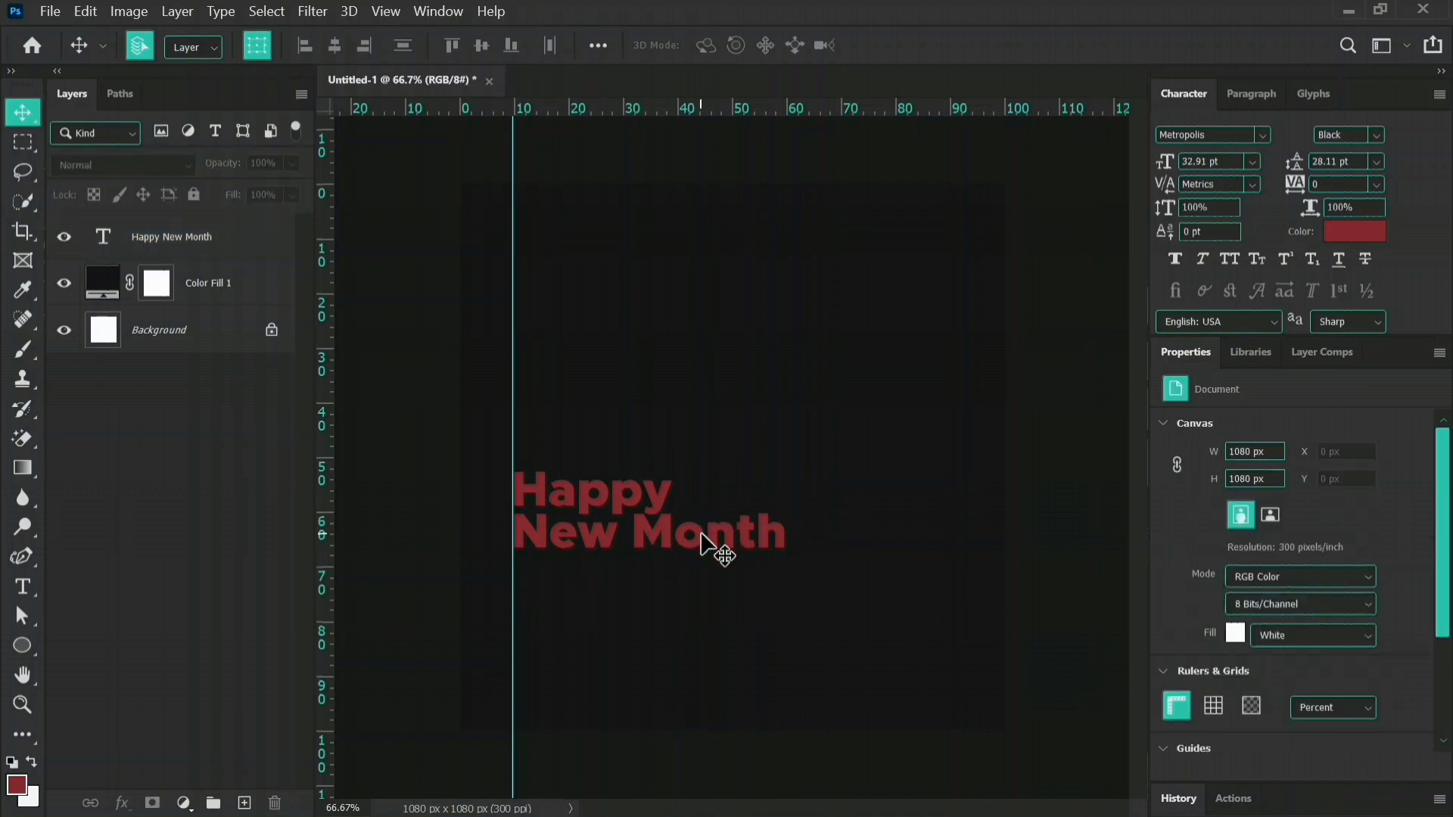
Enlarge the "Happy New Month" text to about 611 px wide, keeping its left edge on the guide.
{"action": "left_click", "coordinate": [725, 545]}
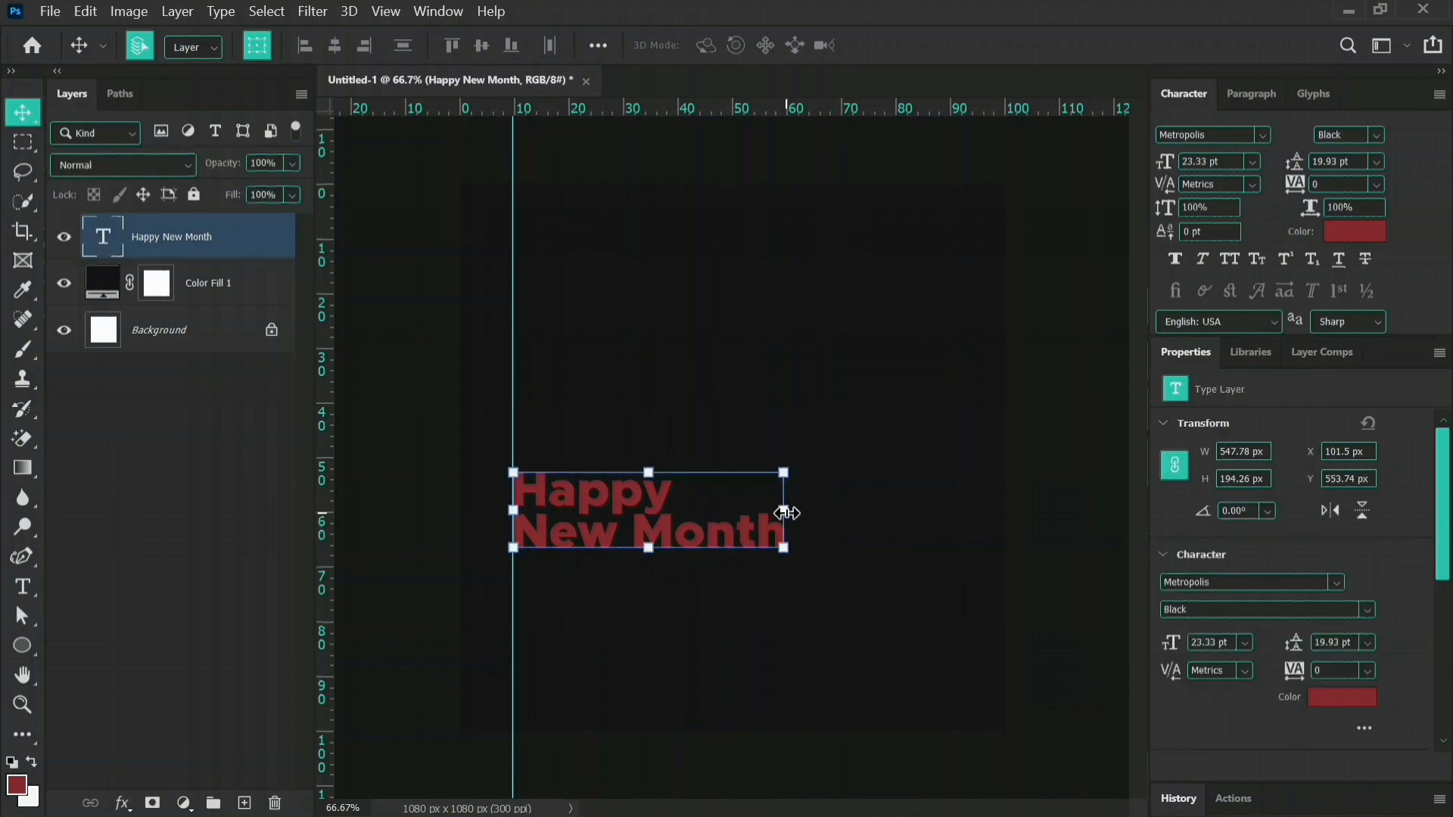
{"action": "left_click_drag", "start_coordinate": [783, 509], "coordinate": [817, 514]}
{"action": "key", "text": "Return"}
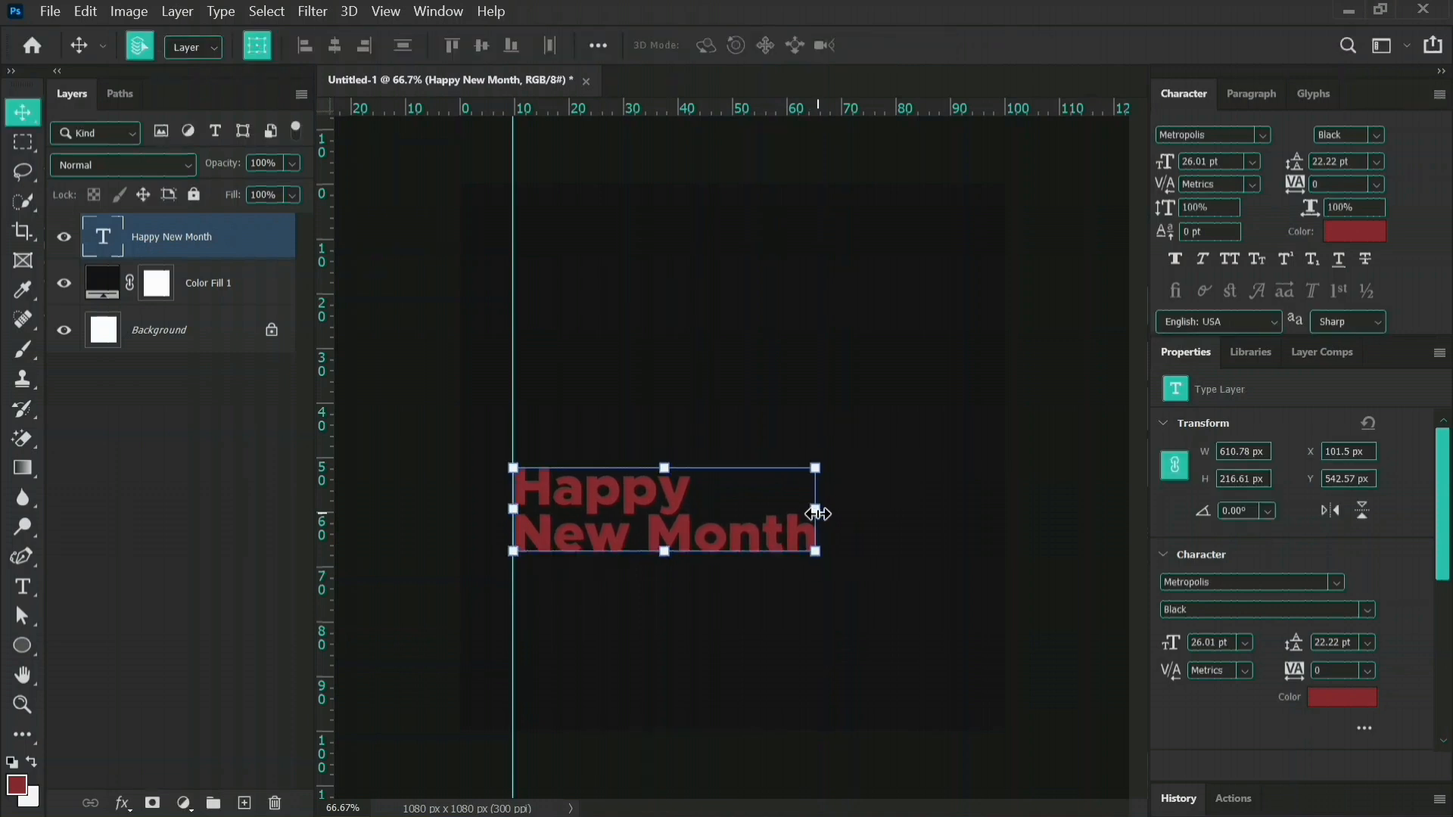
{"action": "left_click", "coordinate": [856, 611]}
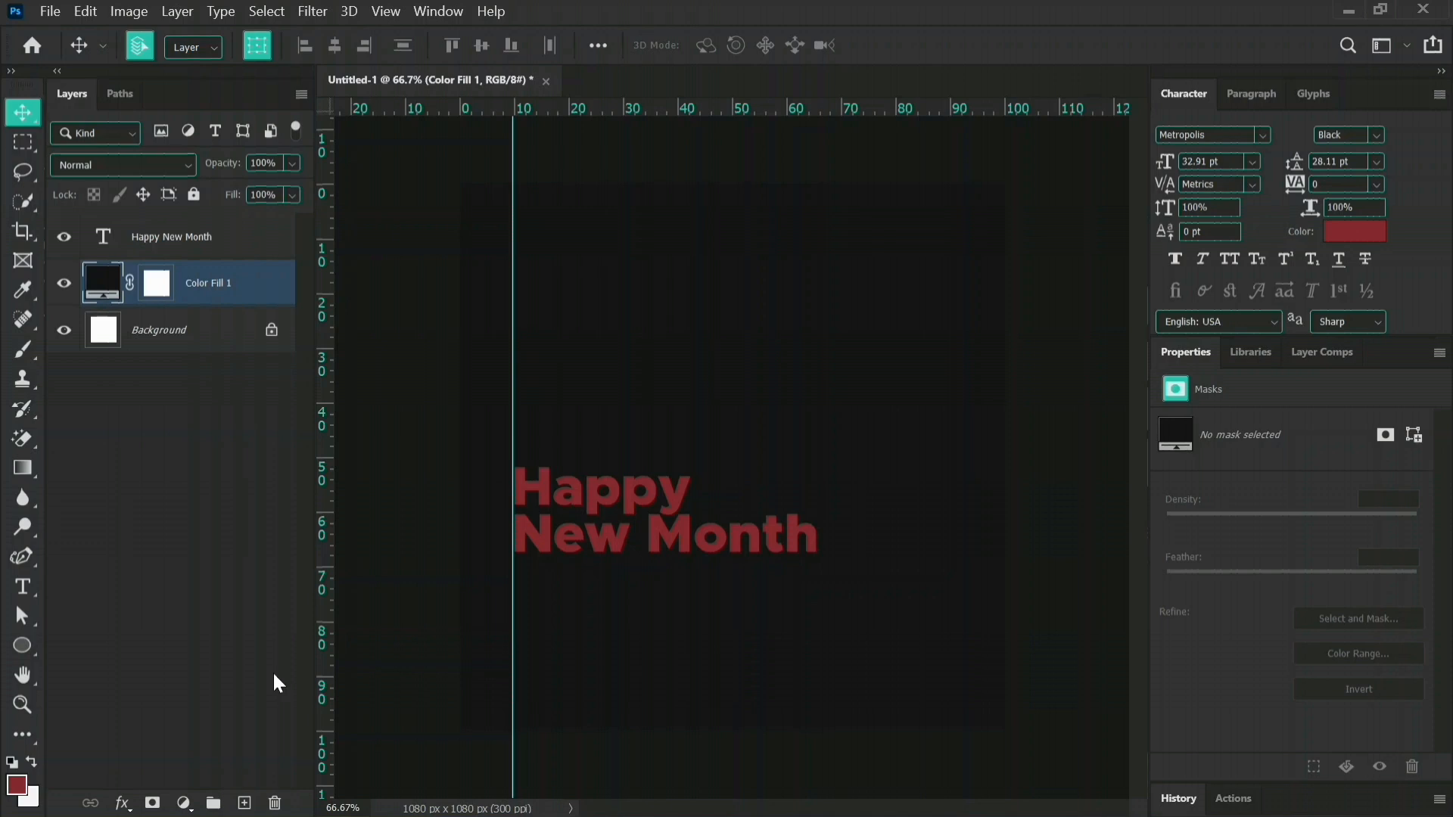
Add a separate text layer reading "IBU" in capitals near the top of the canvas beside the guide.
{"action": "left_click", "coordinate": [22, 598]}
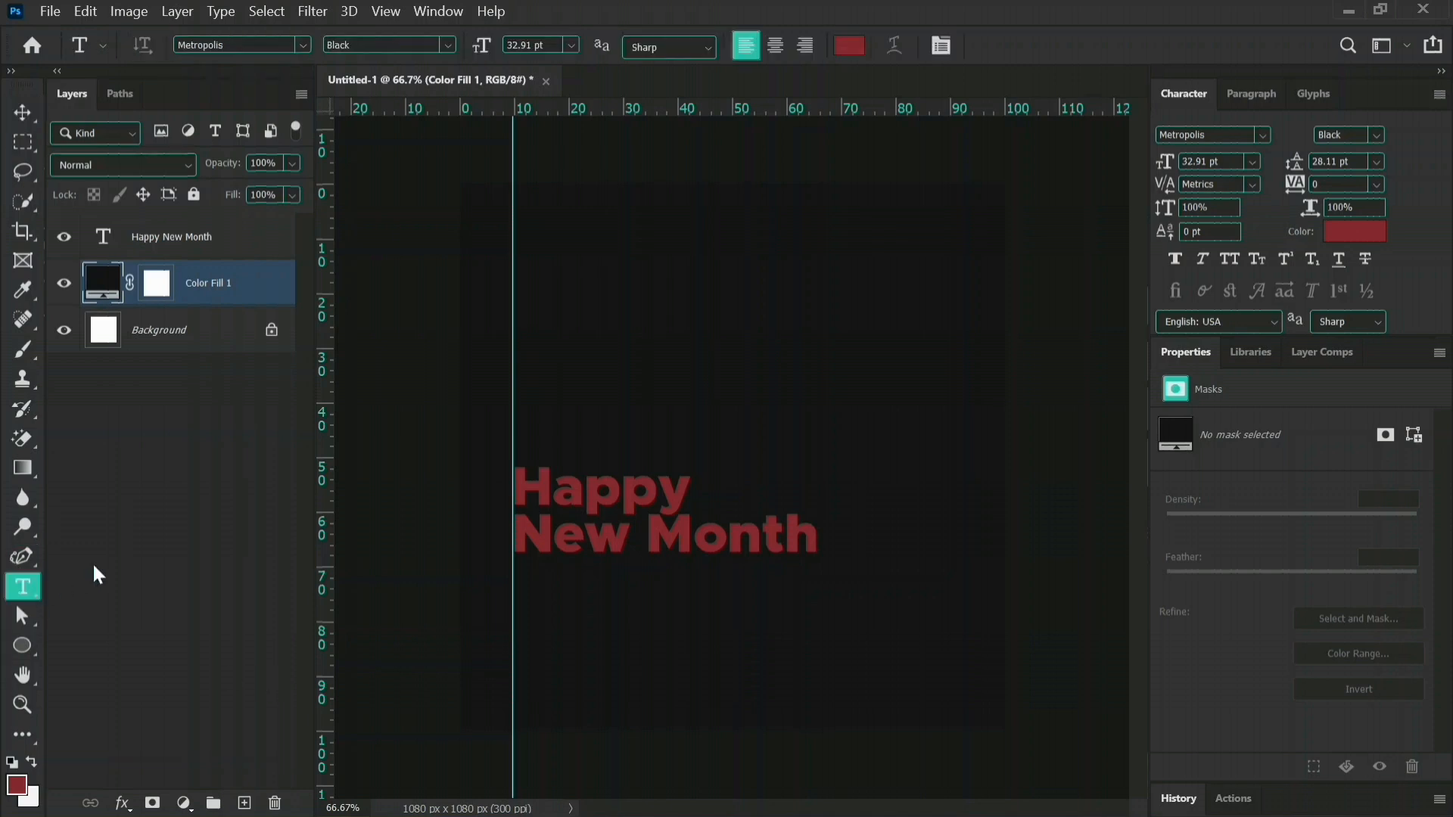
{"action": "left_click", "coordinate": [527, 224]}
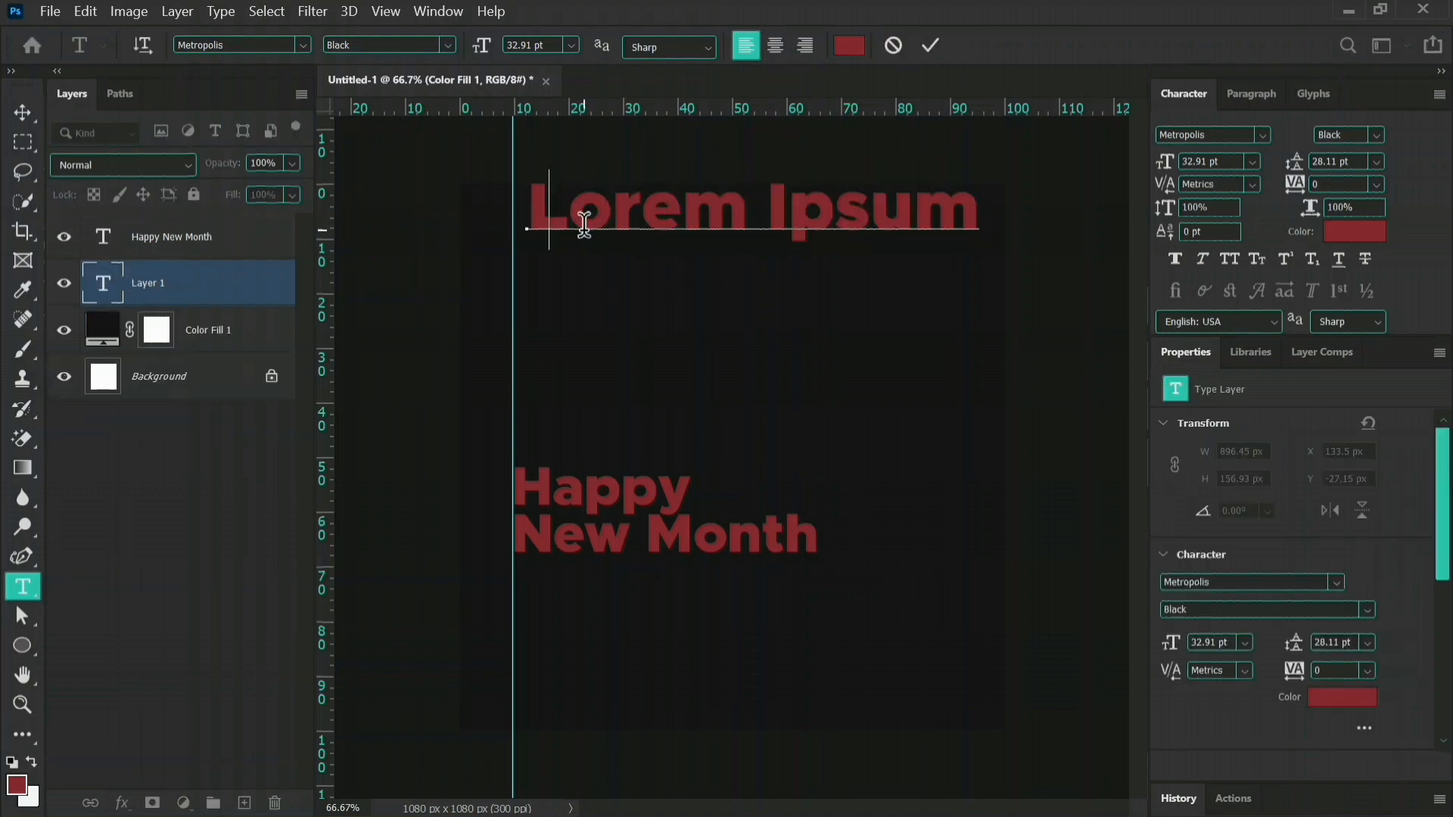
{"action": "type", "text": "Ibu"}
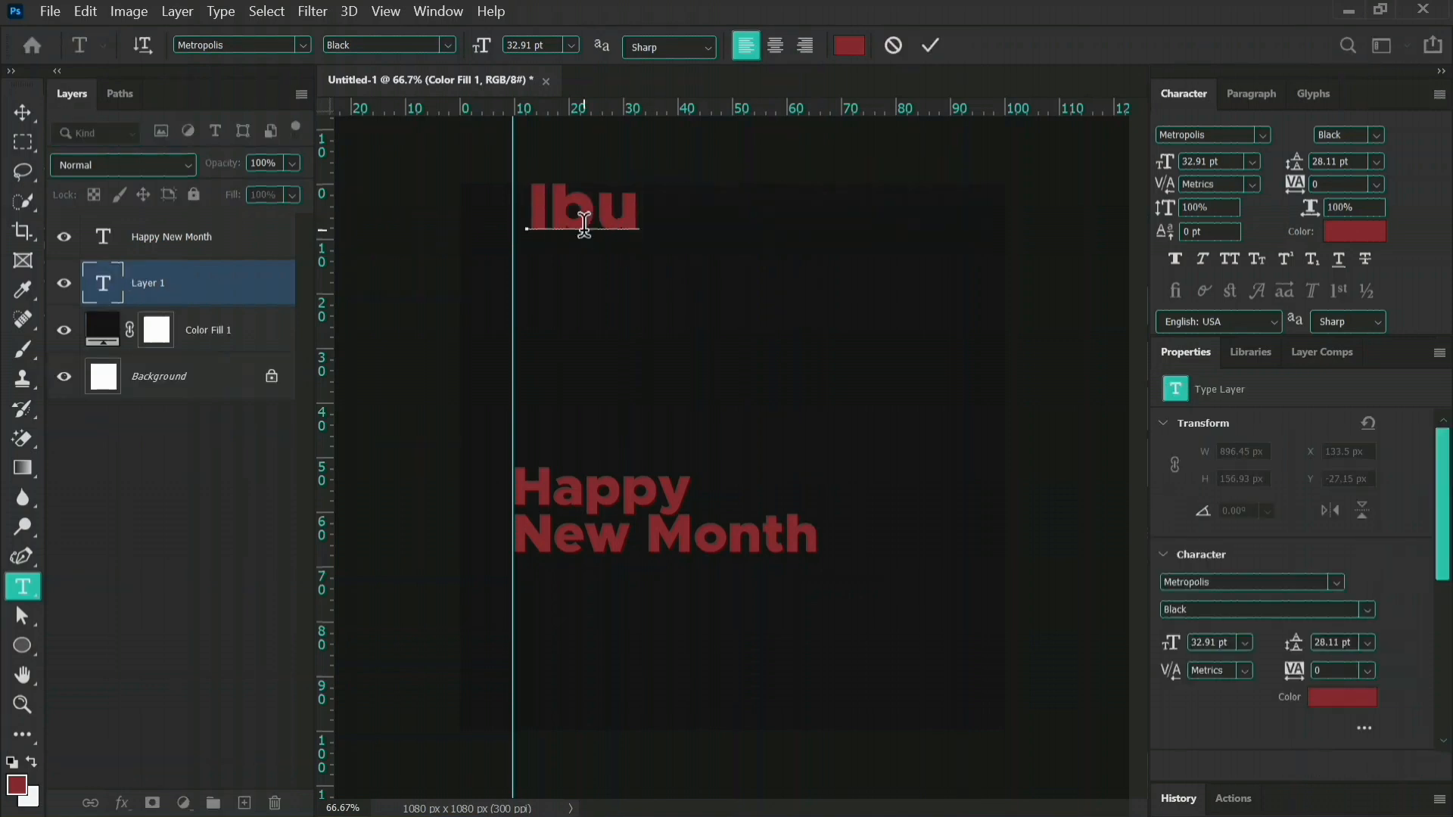
{"action": "key", "text": "BackSpace"}
{"action": "key", "text": "BackSpace"}
{"action": "key", "text": "BackSpace"}
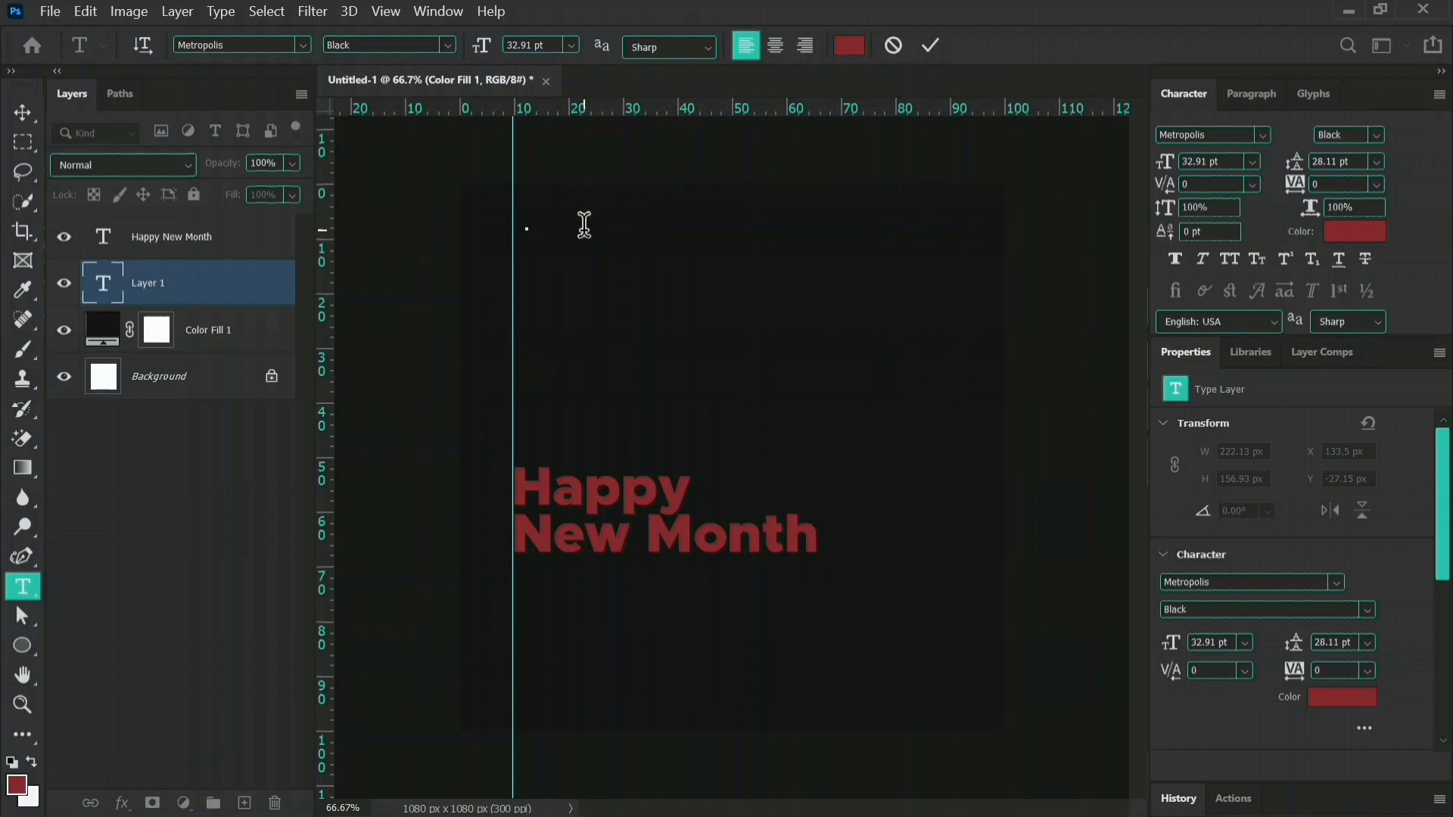
{"action": "type", "text": "IBU"}
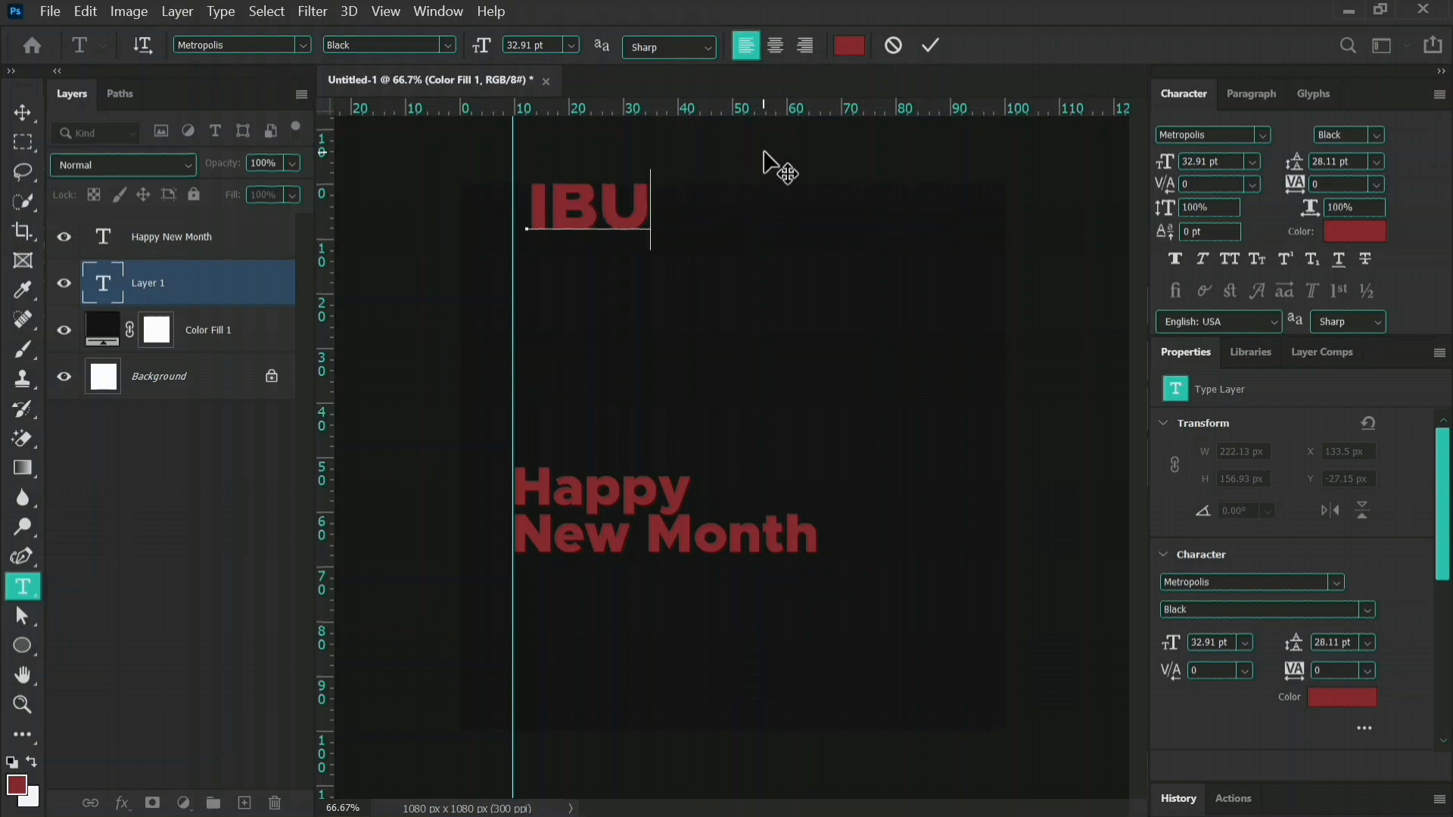
{"action": "left_click", "coordinate": [930, 45]}
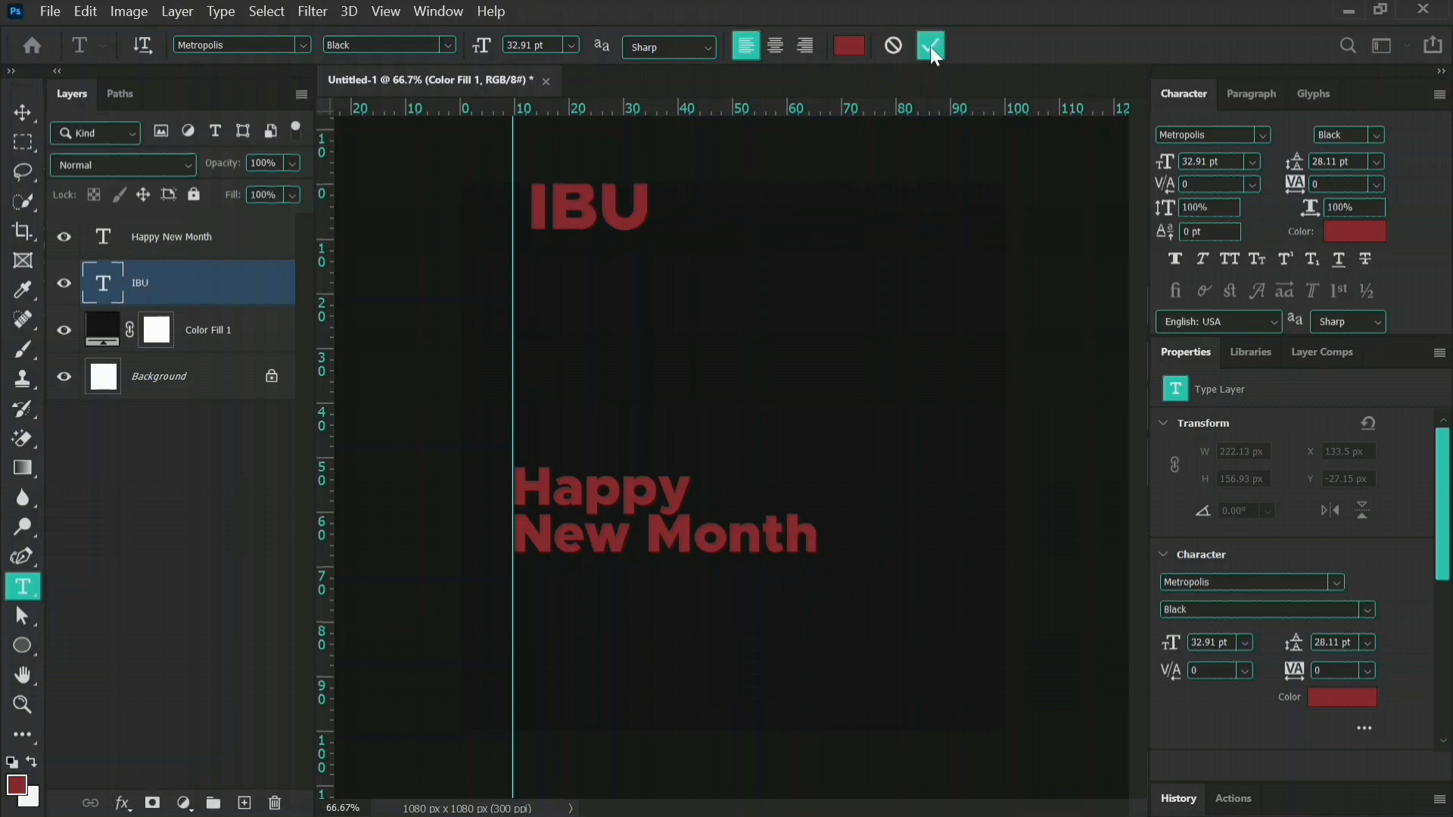
Add a text layer reading "PHOTOGRAPHY AND VIDEOGRAPHY" in capitals just below "IBU" and set its font style to Regular.
{"action": "left_click", "coordinate": [599, 264]}
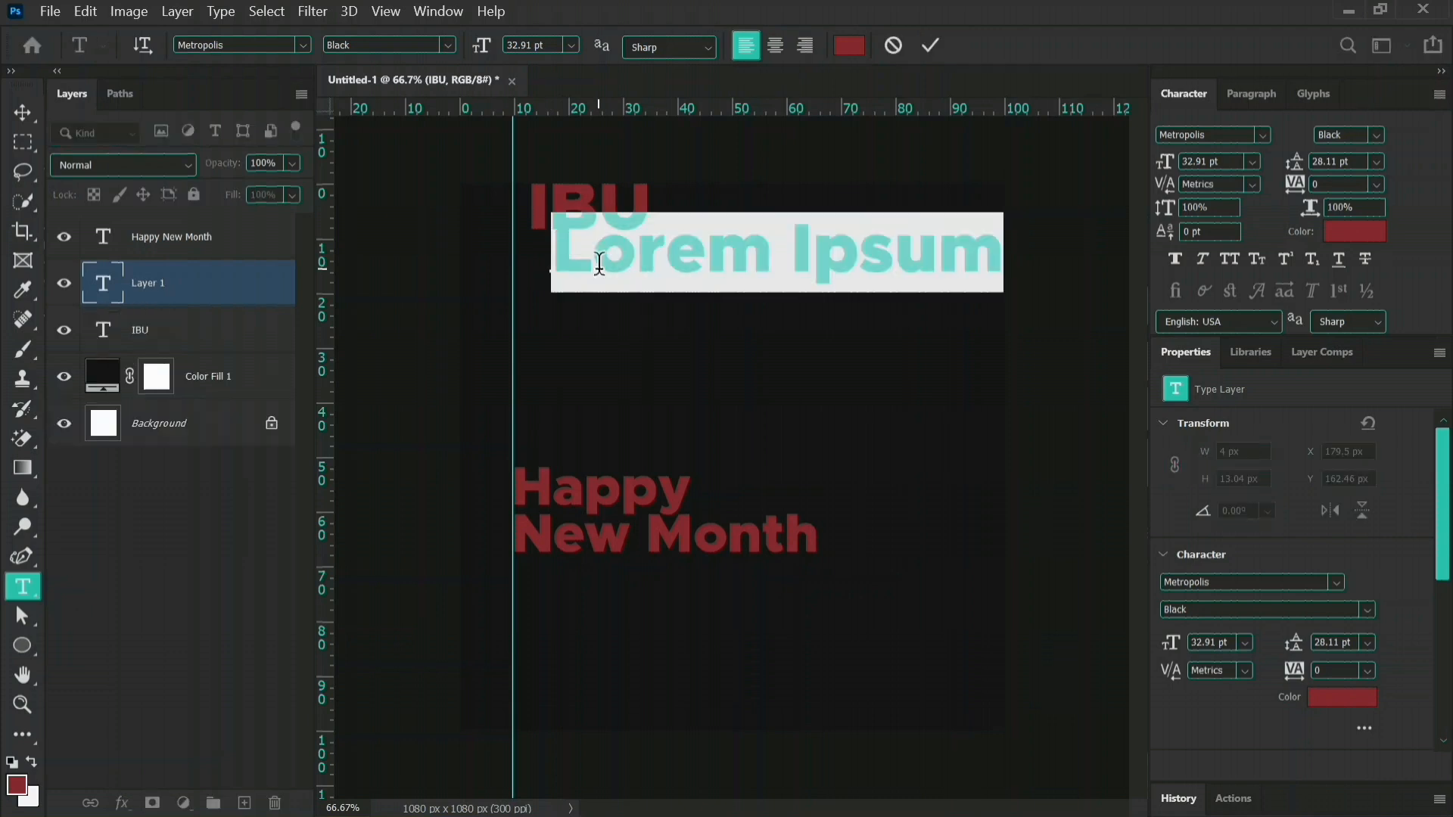
{"action": "type", "text": "pHOT"}
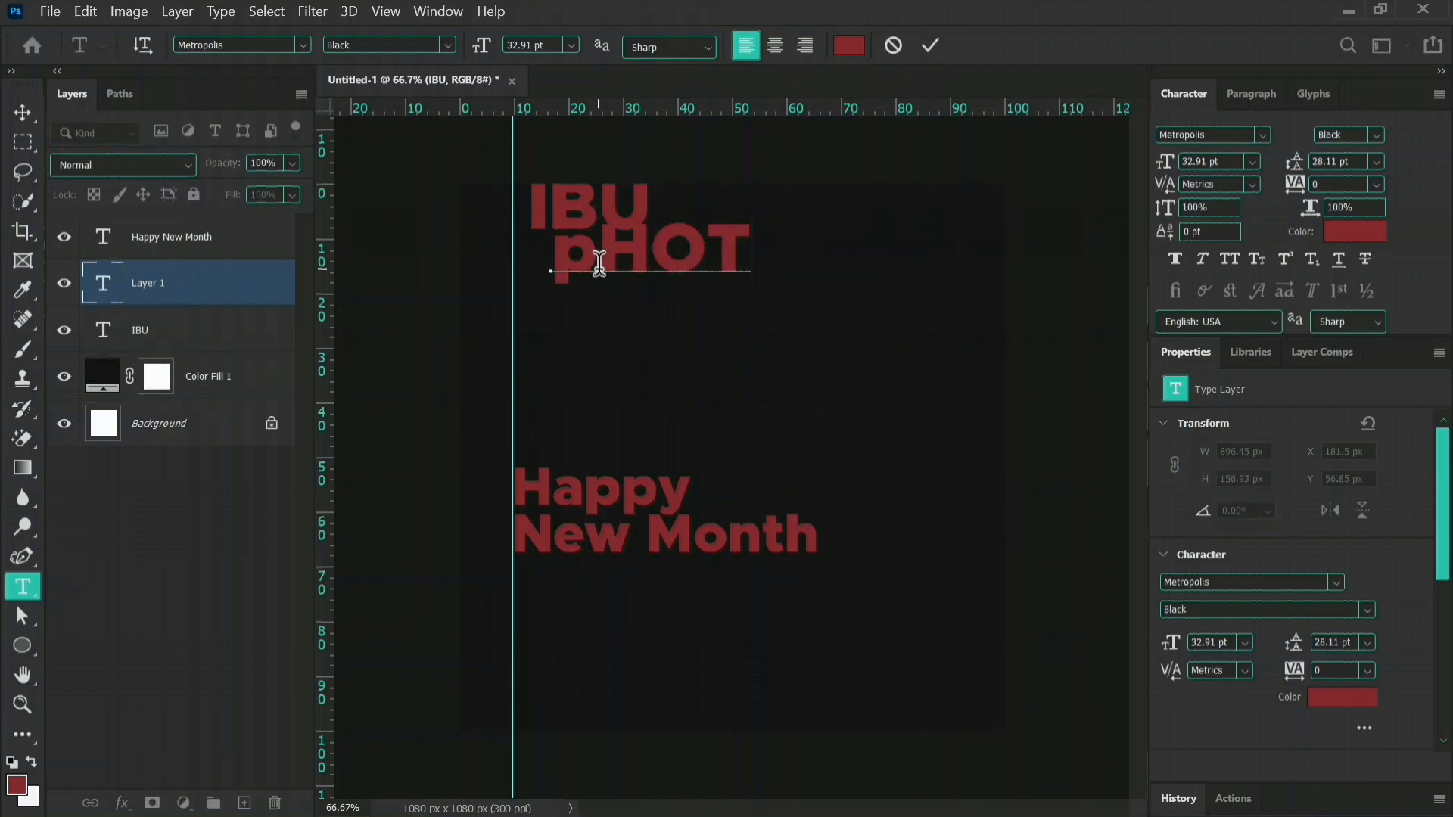
{"action": "key", "text": "ctrl+a"}
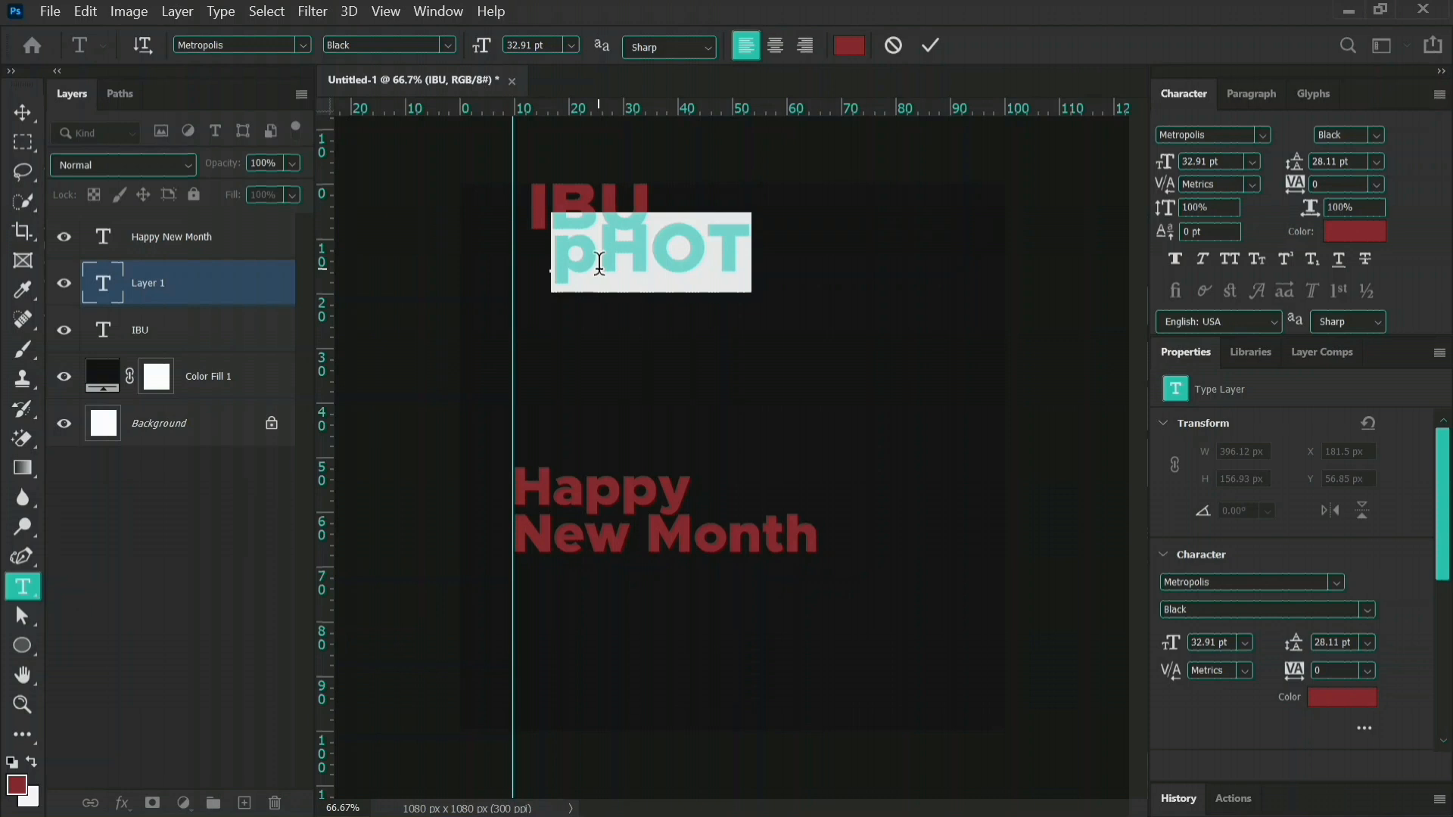
{"action": "type", "text": "PHO"}
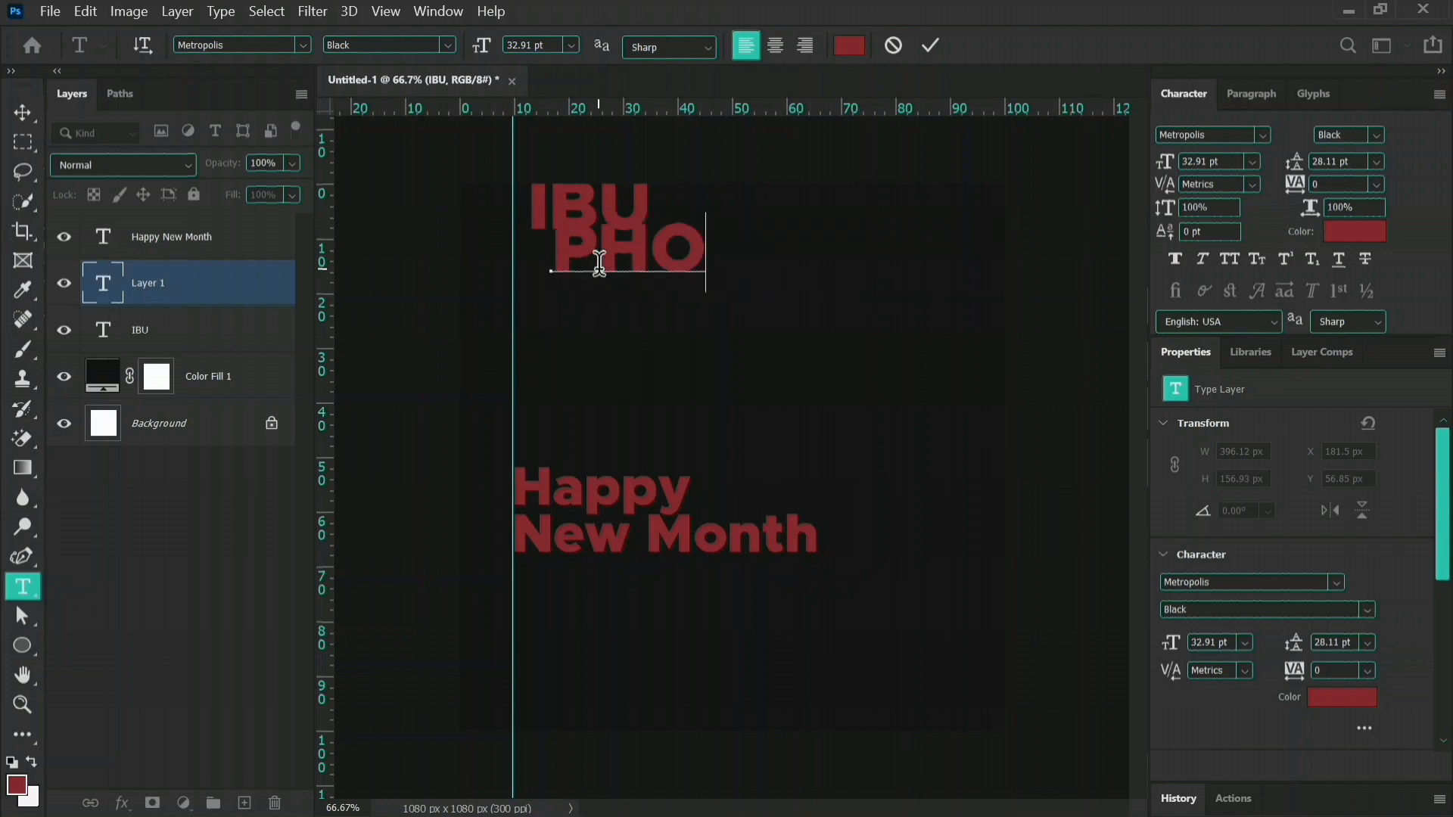
{"action": "type", "text": "TOG"}
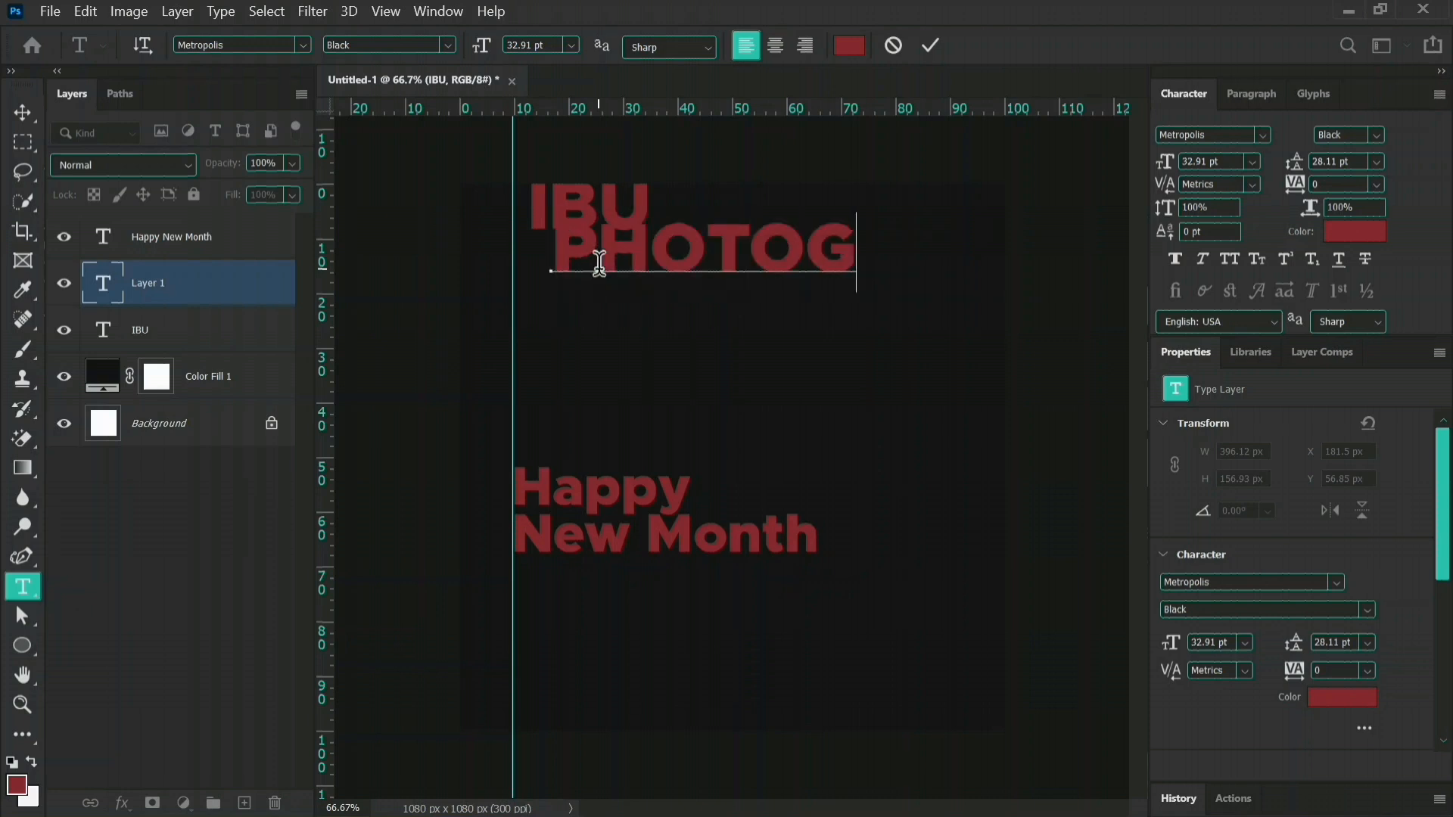
{"action": "type", "text": "RAPHY"}
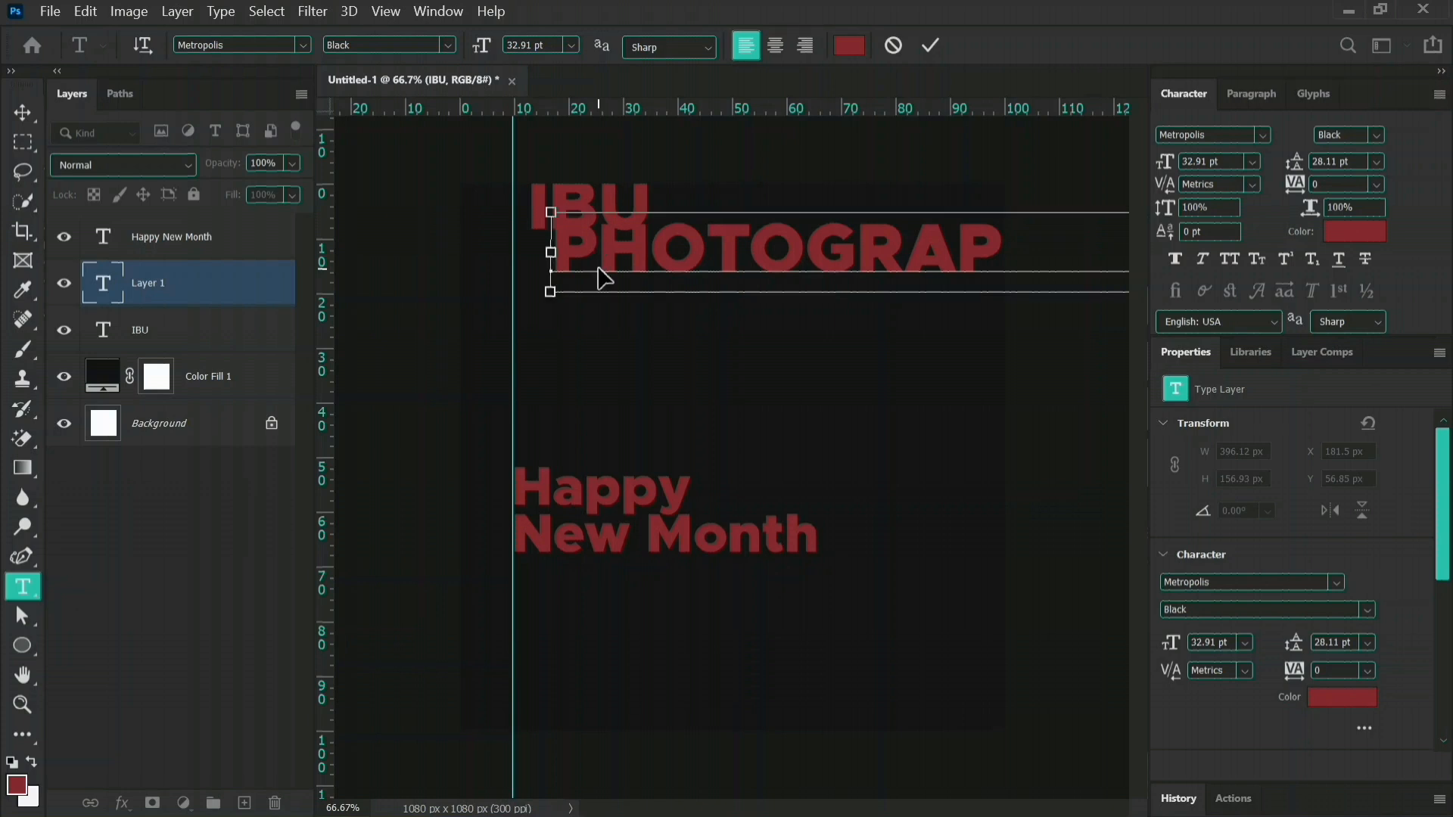
{"action": "key", "text": "ctrl+a"}
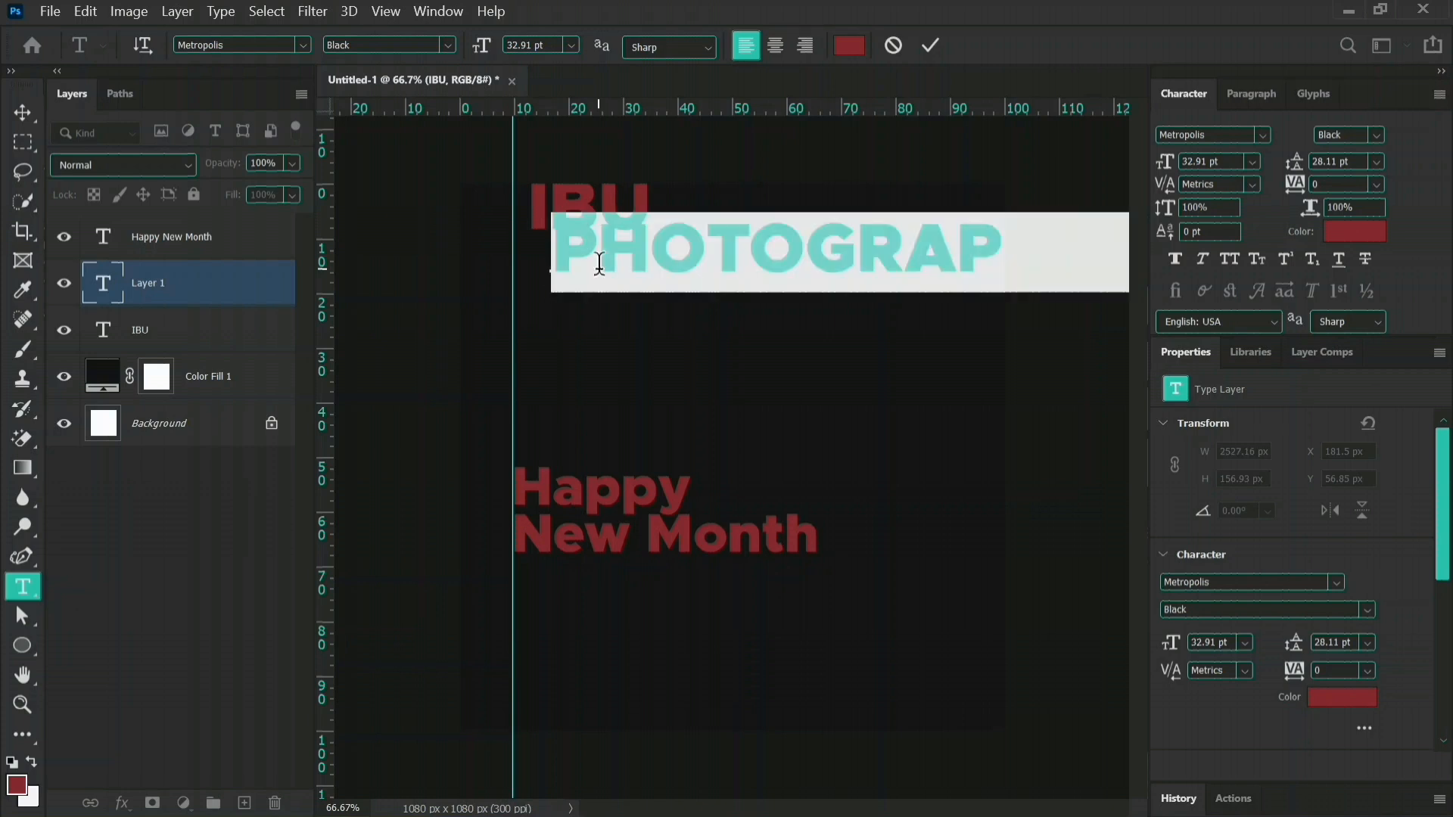
{"action": "left_click", "coordinate": [929, 45]}
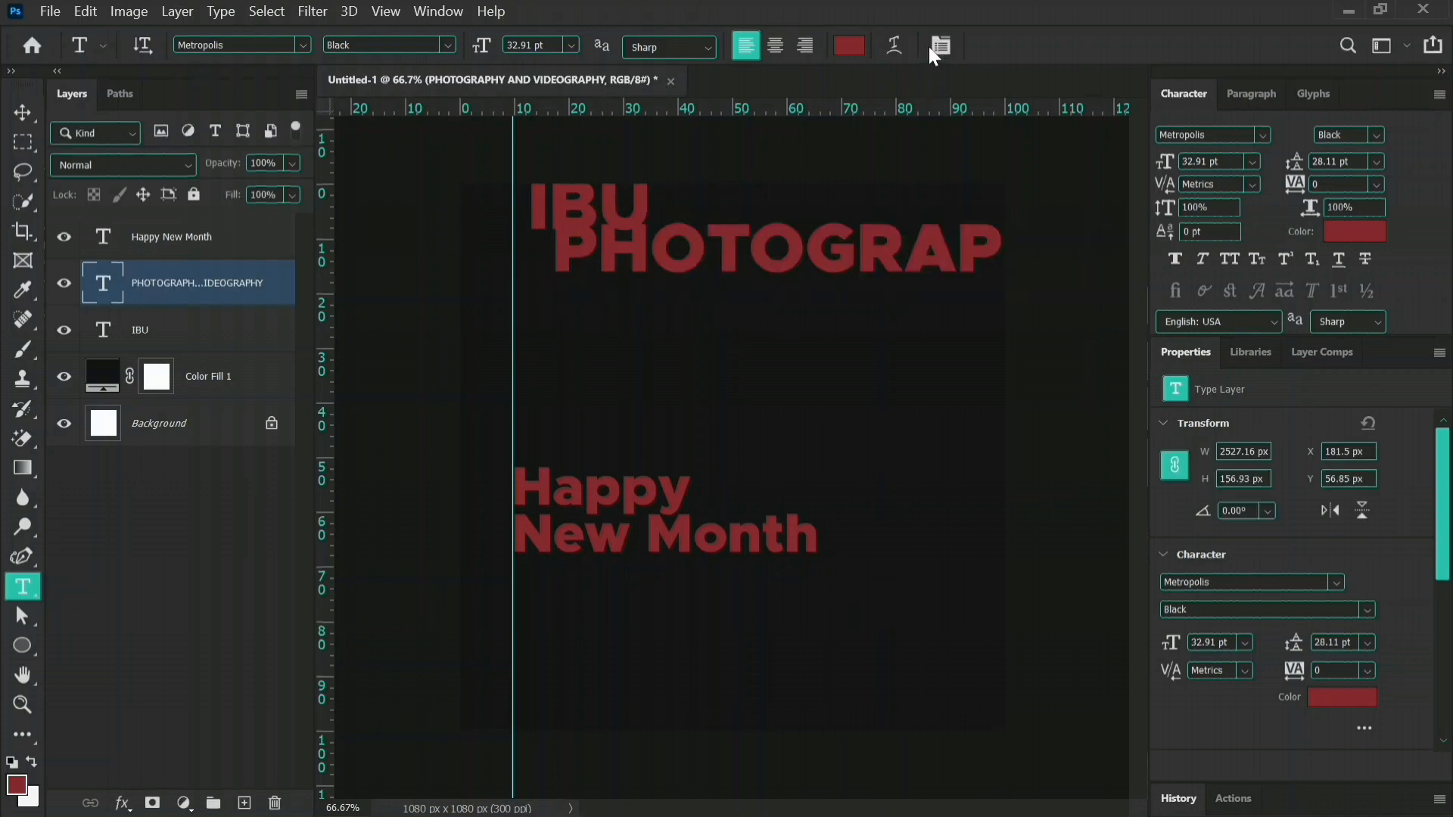
{"action": "left_click", "coordinate": [1366, 609]}
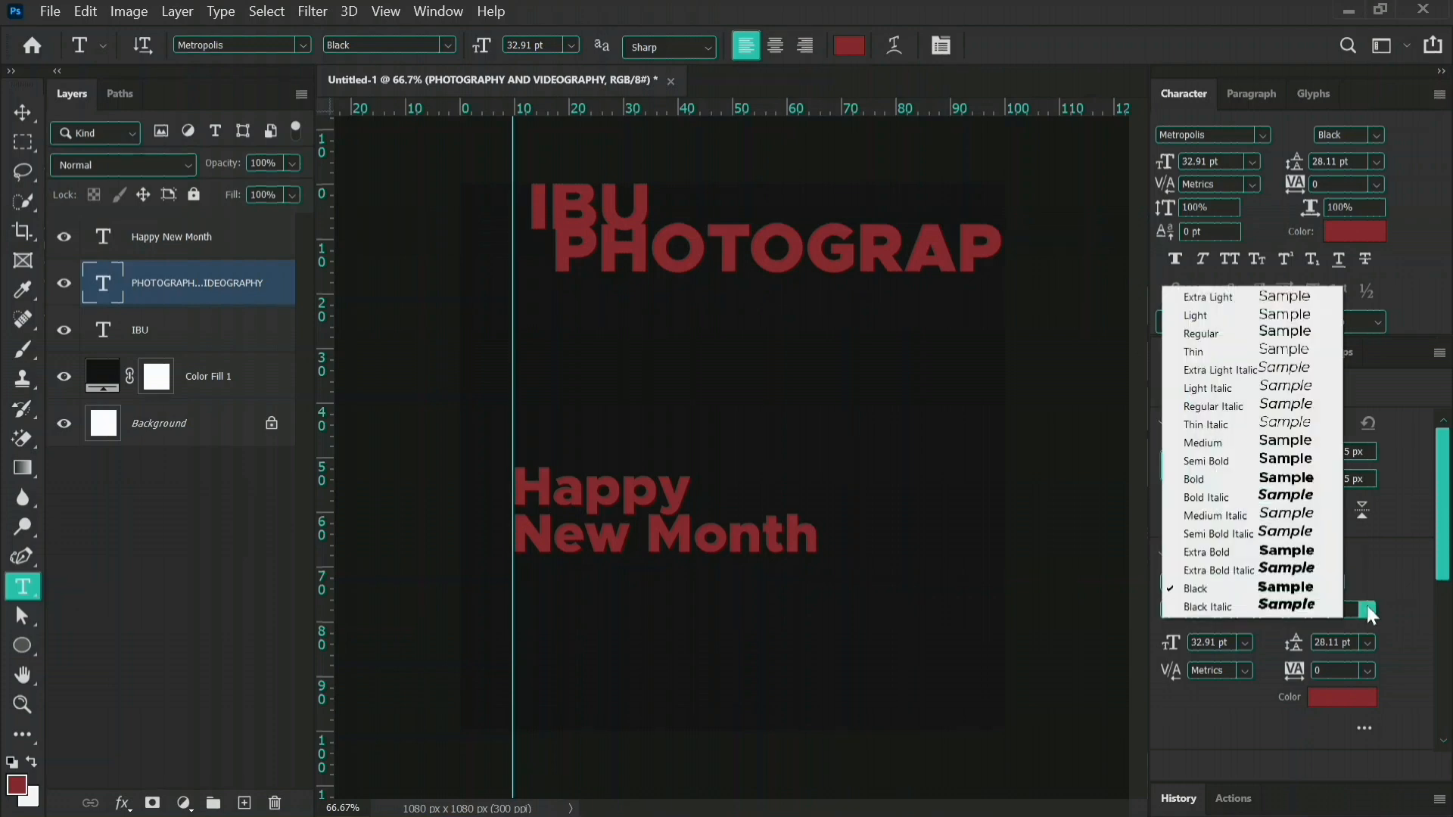
{"action": "left_click", "coordinate": [1211, 334]}
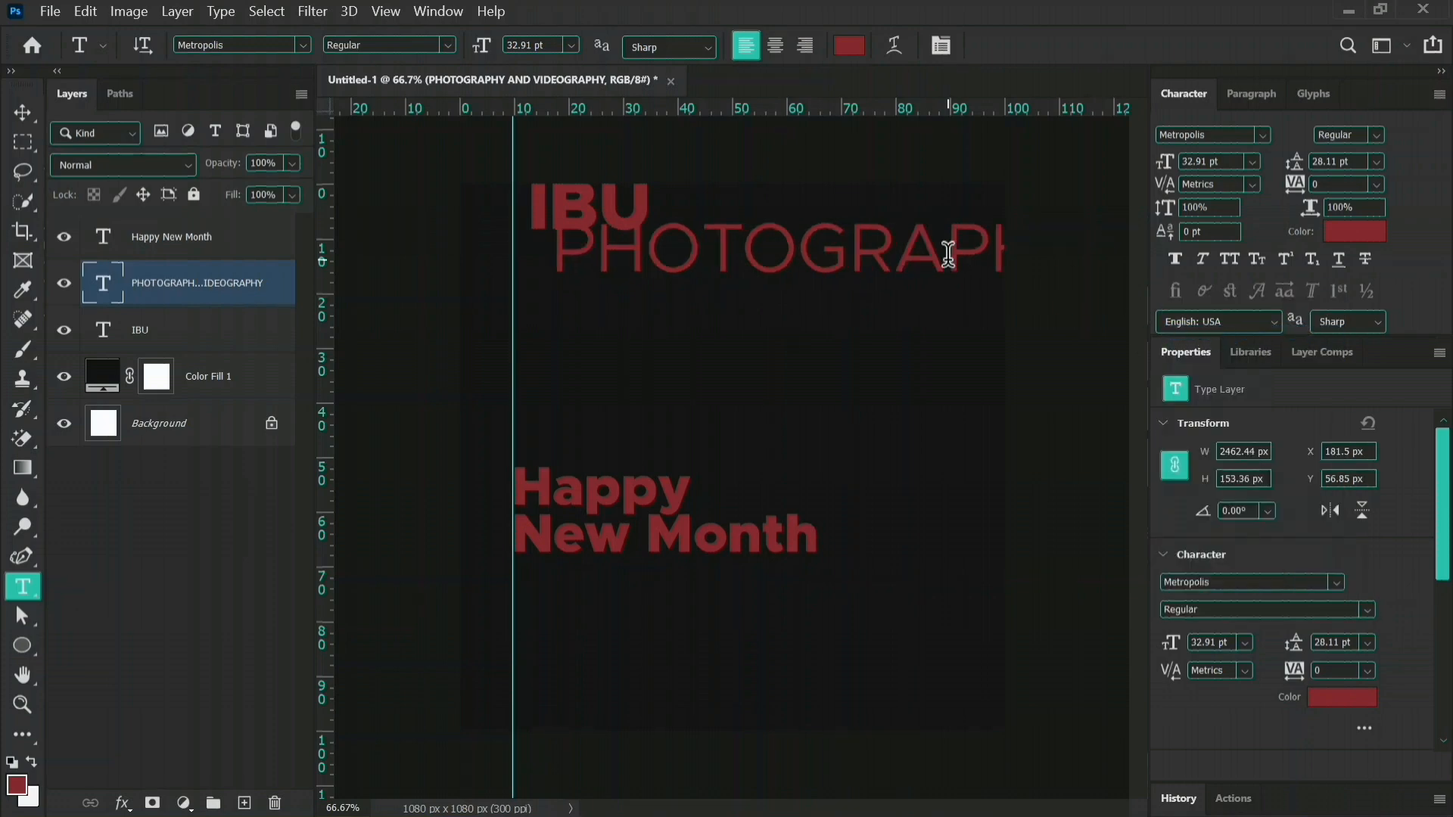
Shrink the "PHOTOGRAPHY AND VIDEOGRAPHY" line to about 229 px wide so it fits directly beneath the "IBU" lettering.
{"action": "key", "text": "v"}
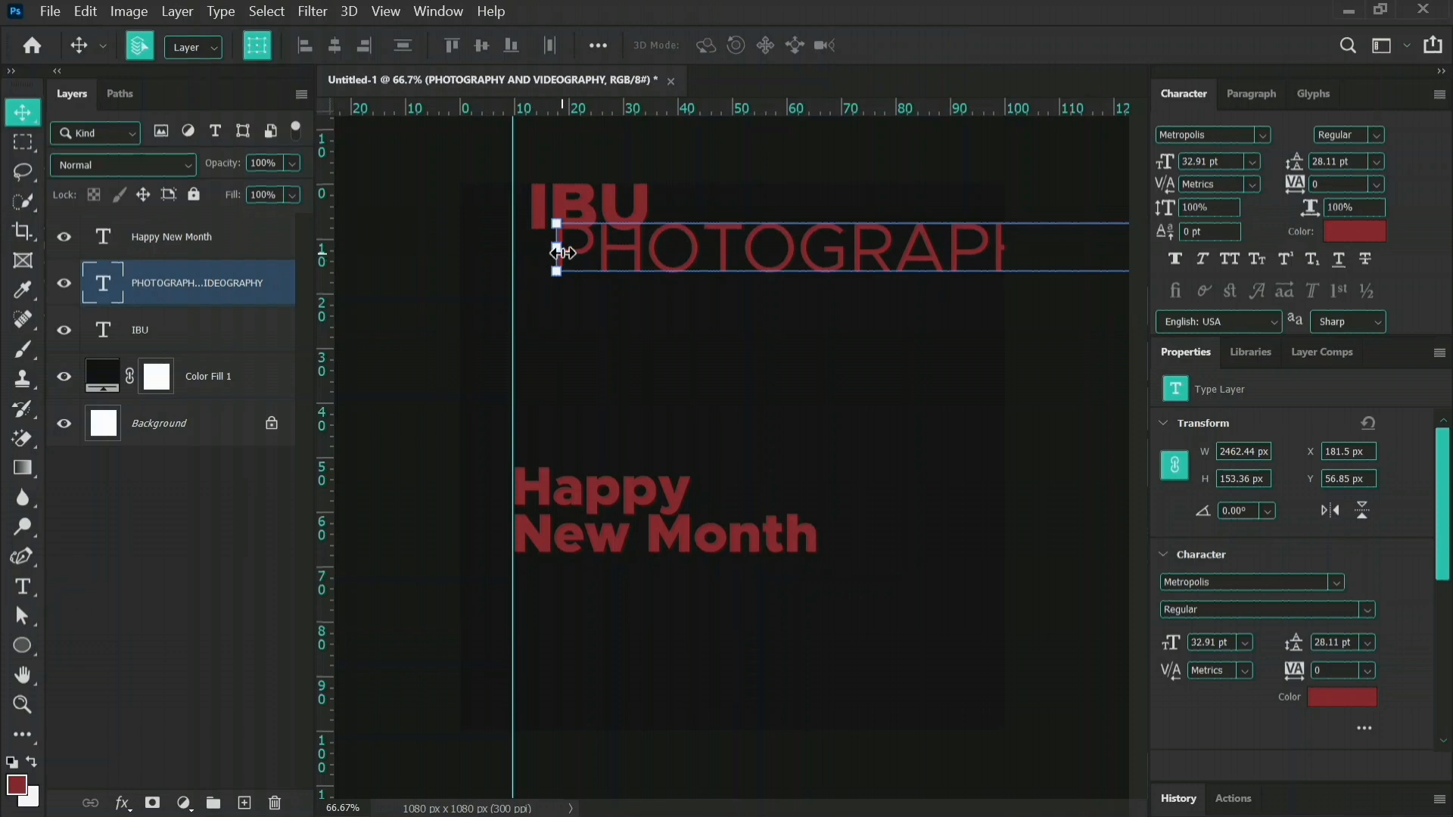
{"action": "left_click_drag", "start_coordinate": [556, 248], "coordinate": [585, 280]}
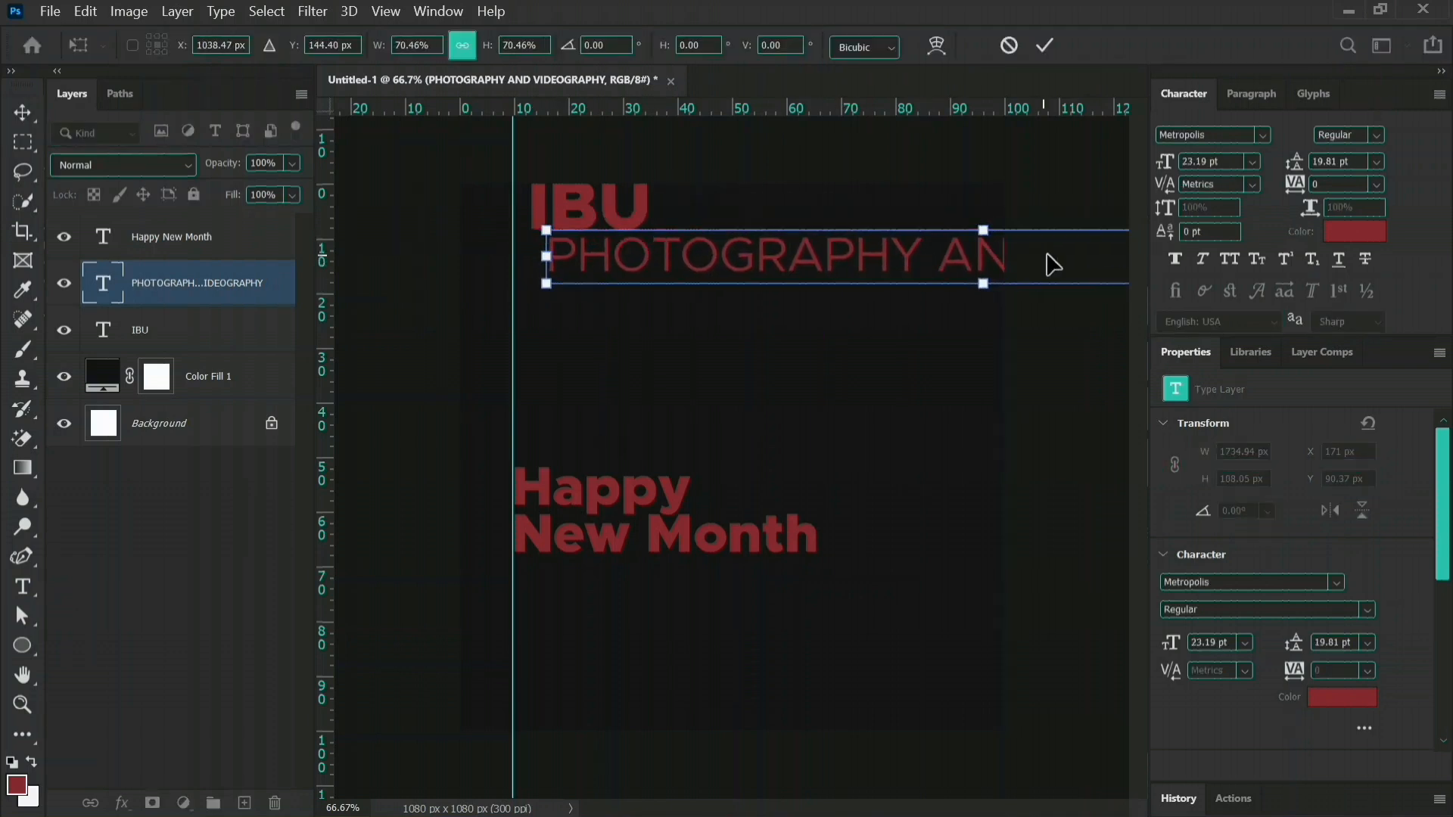
{"action": "left_click_drag", "start_coordinate": [986, 227], "coordinate": [596, 247]}
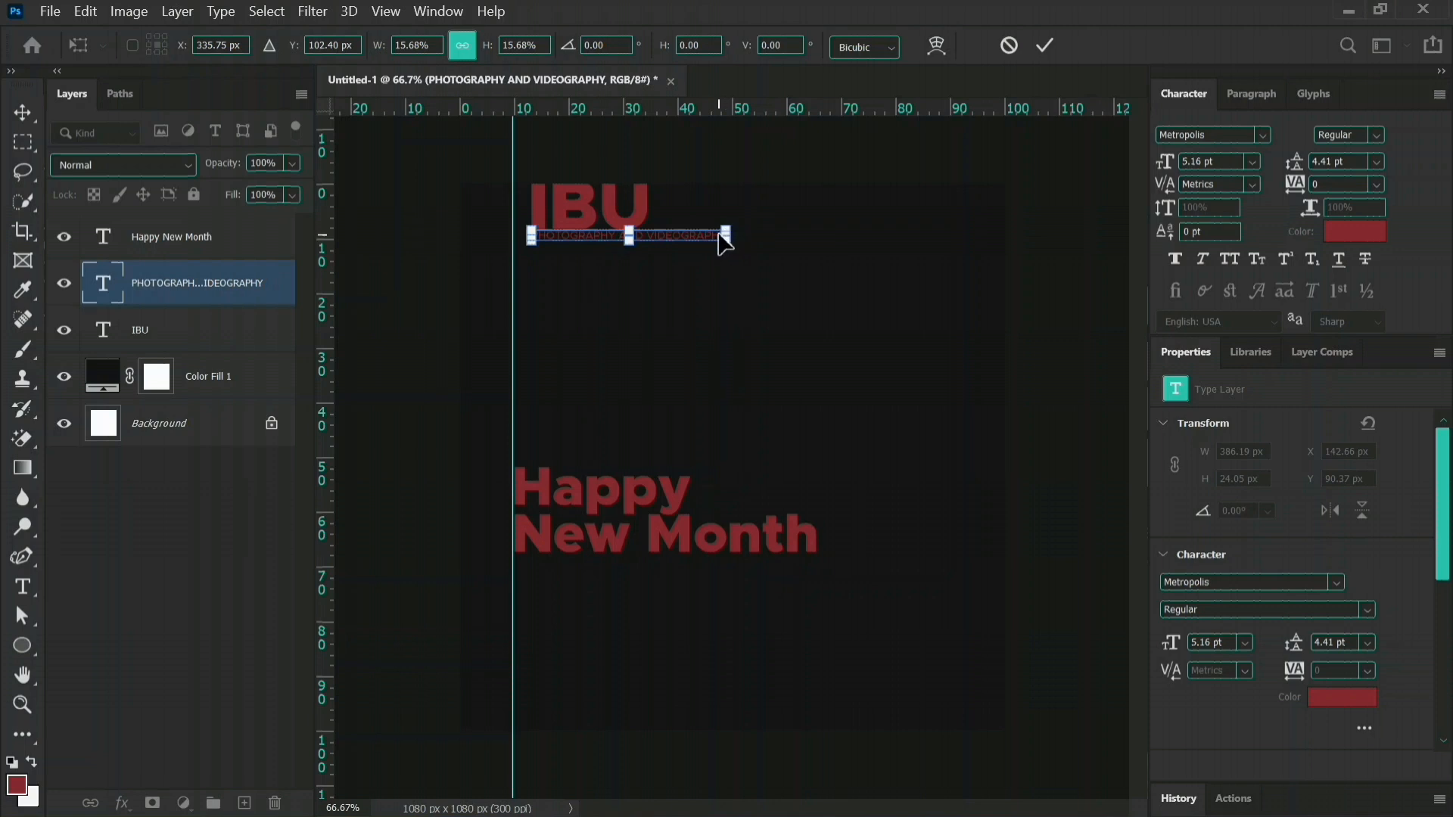
{"action": "key", "text": "ctrl+plus"}
{"action": "scroll", "coordinate": [719, 235], "scroll_direction": "up", "scroll_amount": 4}
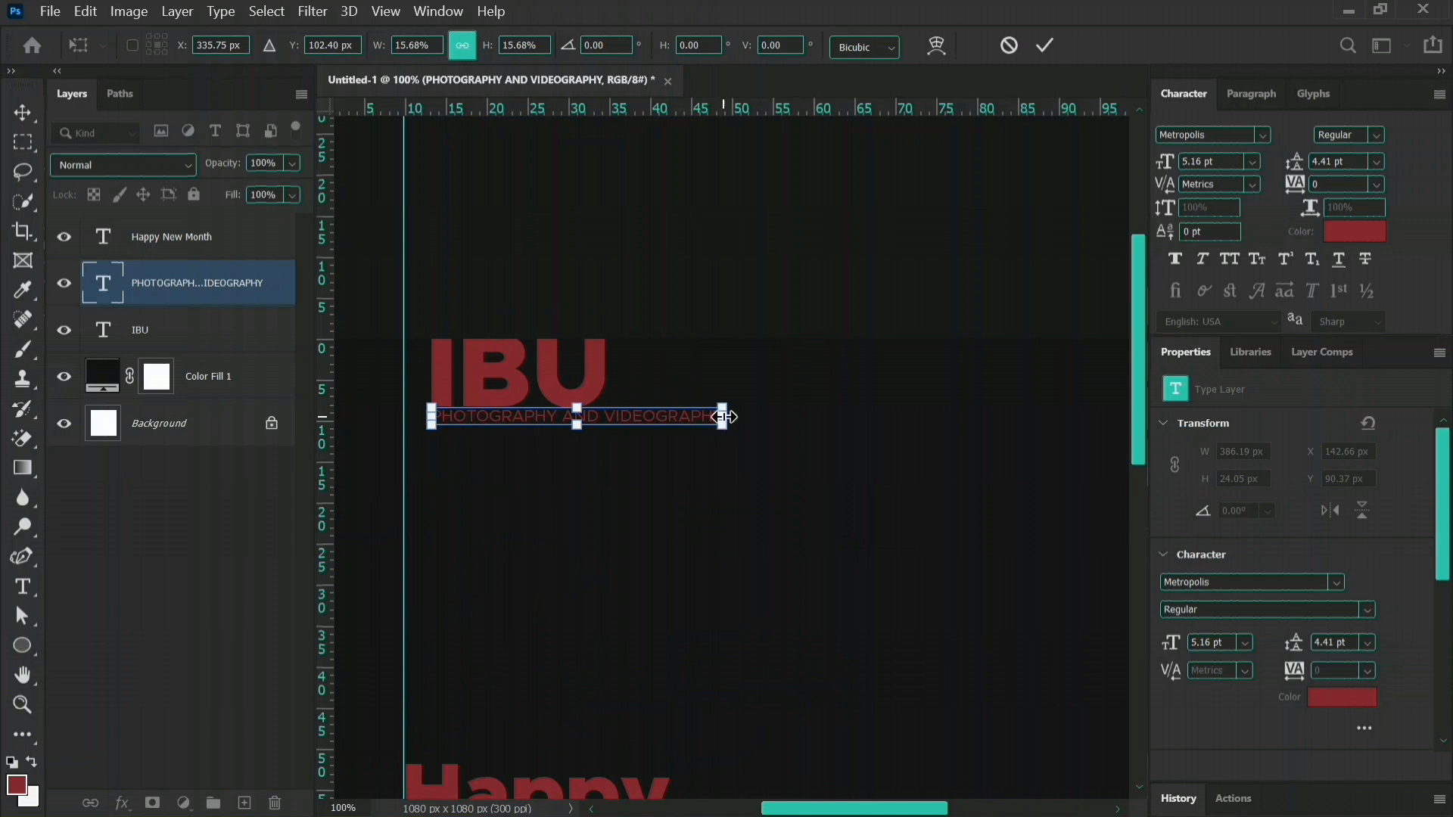
{"action": "left_click_drag", "start_coordinate": [725, 418], "coordinate": [604, 433]}
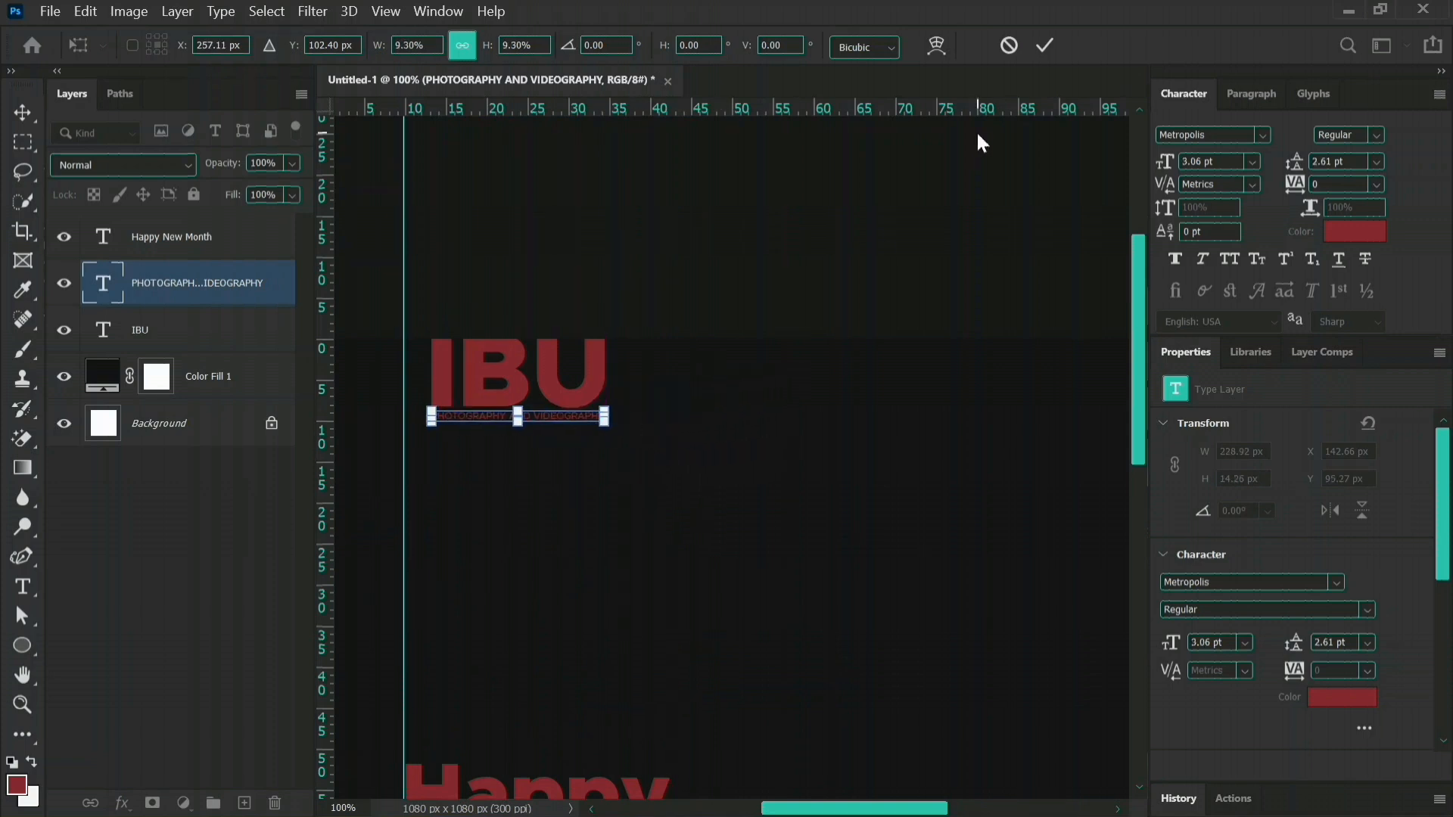
{"action": "left_click", "coordinate": [1045, 45]}
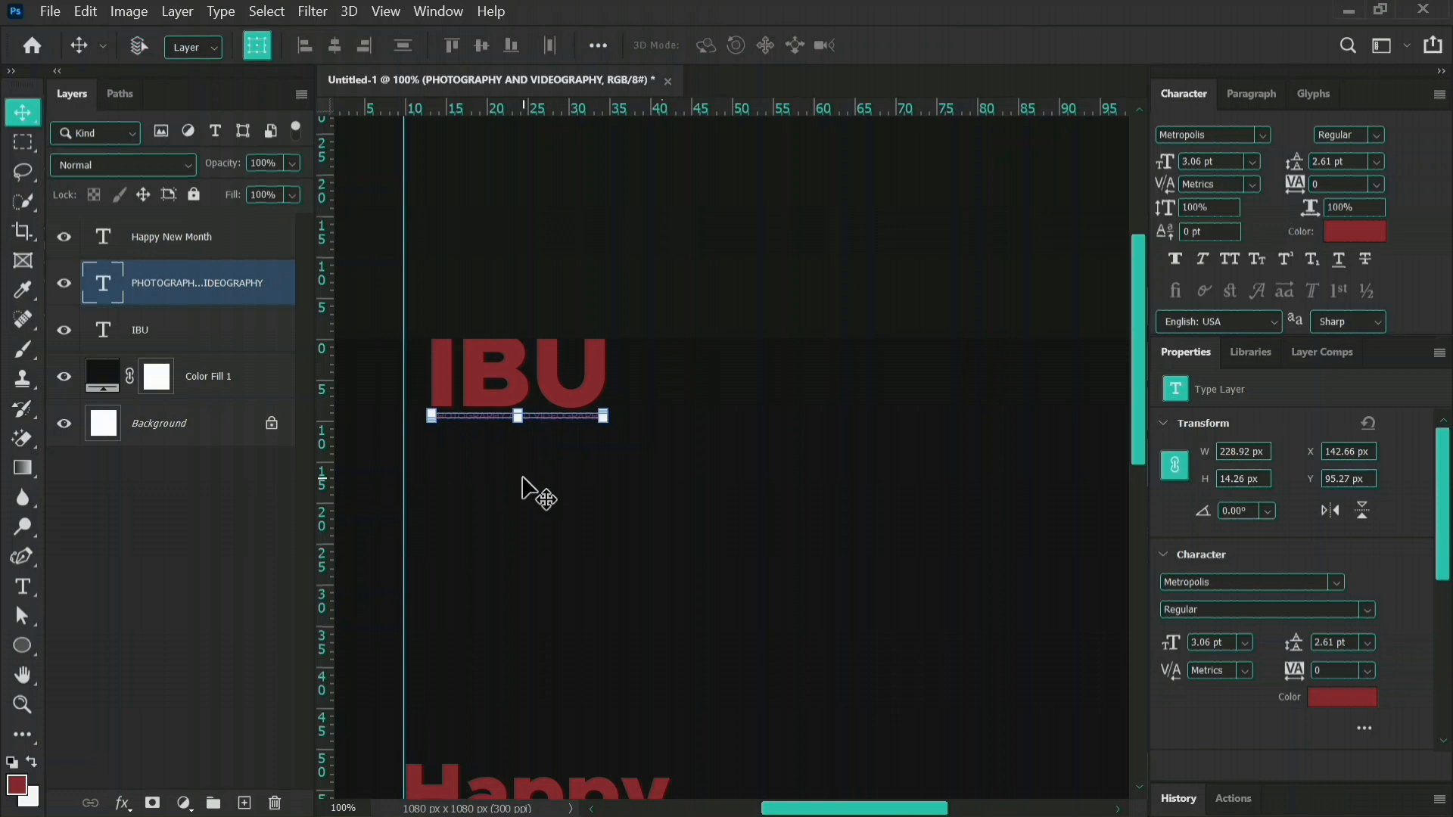
Scale "IBU" and its tagline together to about 131 px wide and place them against the guide, about 91 px below the canvas's upper edge.
{"action": "key", "text": "ctrl+minus"}
{"action": "key", "text": "ctrl+minus"}
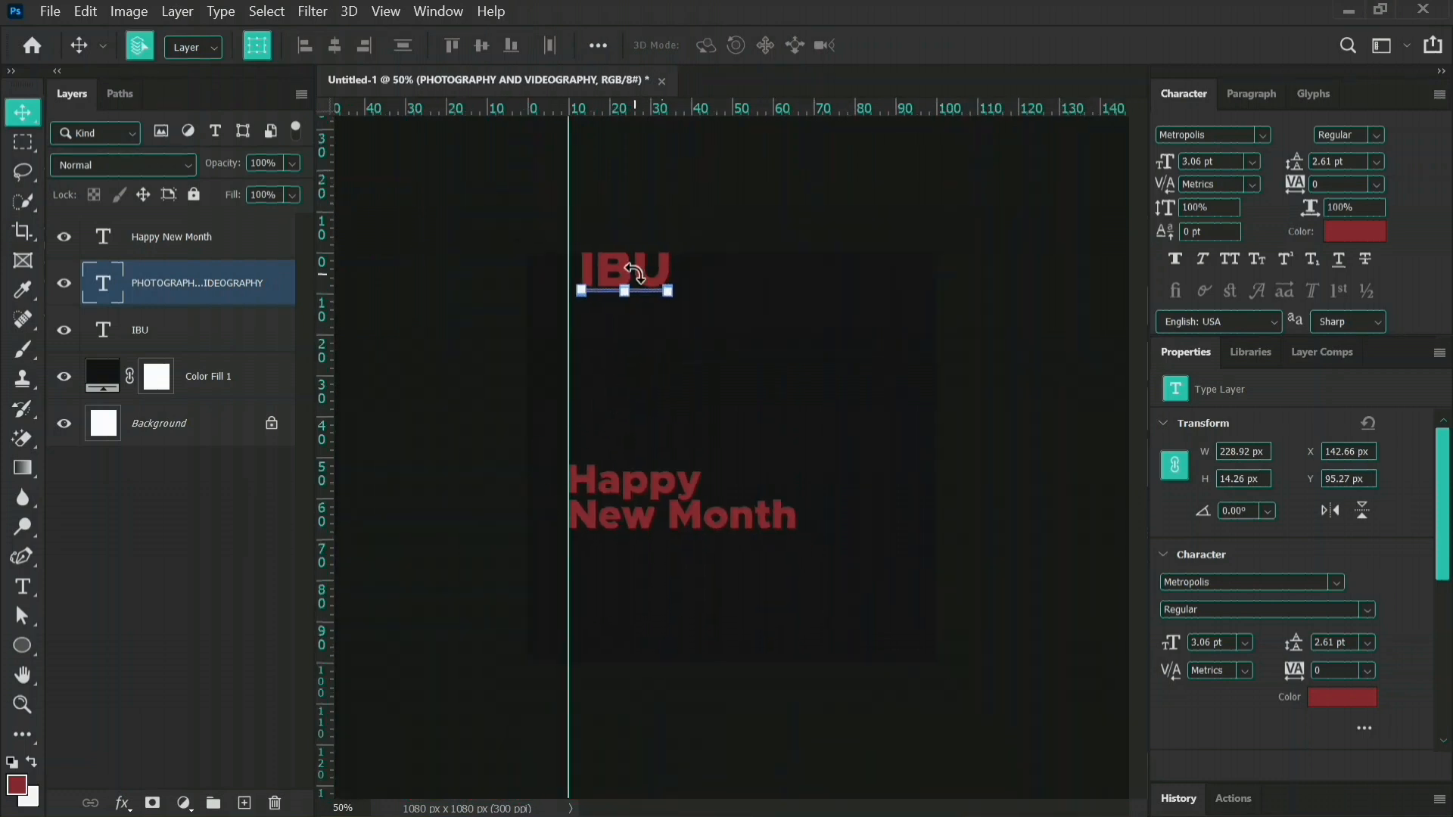
{"action": "left_click", "coordinate": [622, 265], "text": "shift"}
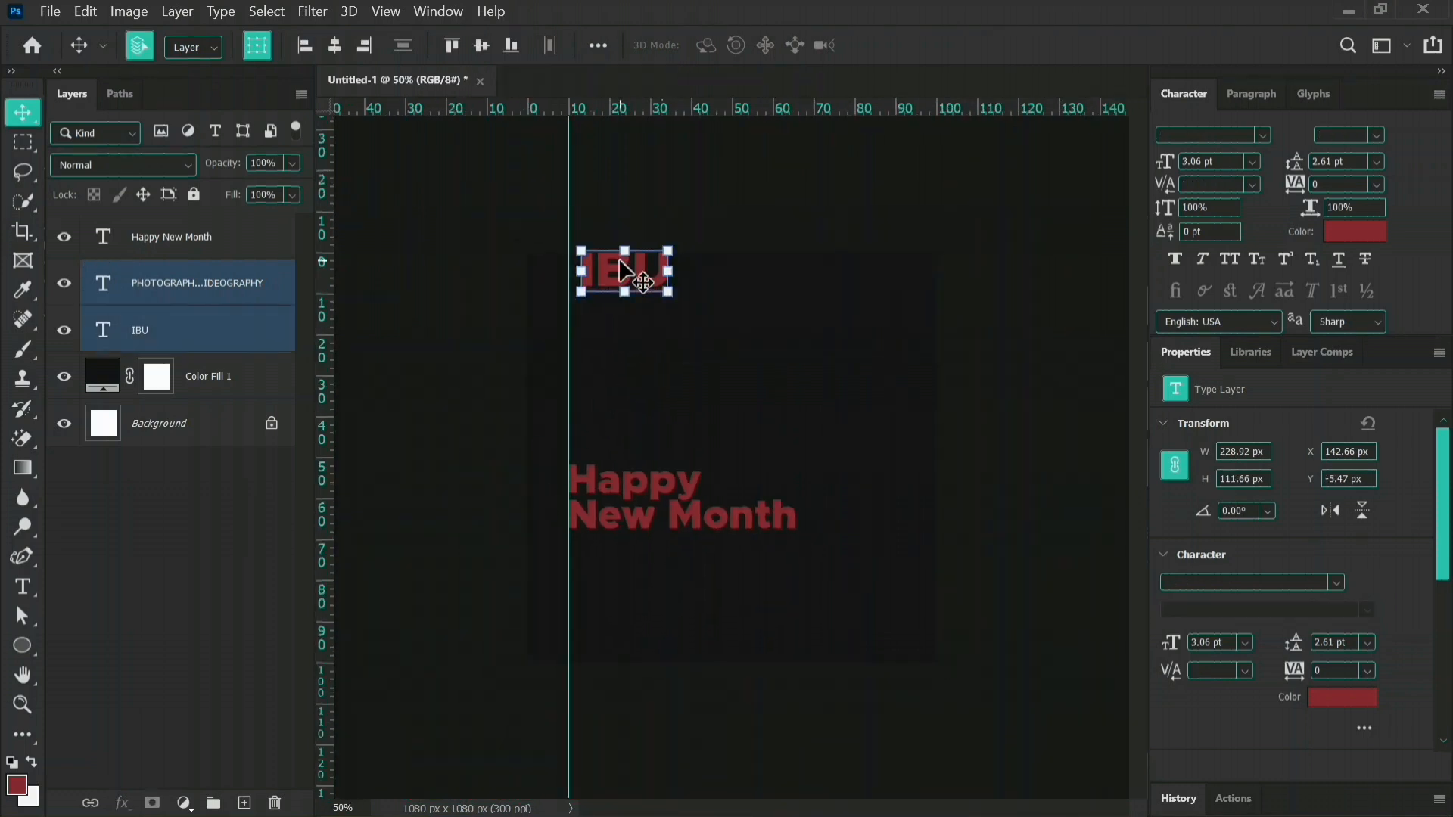
{"action": "left_click_drag", "start_coordinate": [641, 276], "coordinate": [610, 313]}
{"action": "key", "text": "Return"}
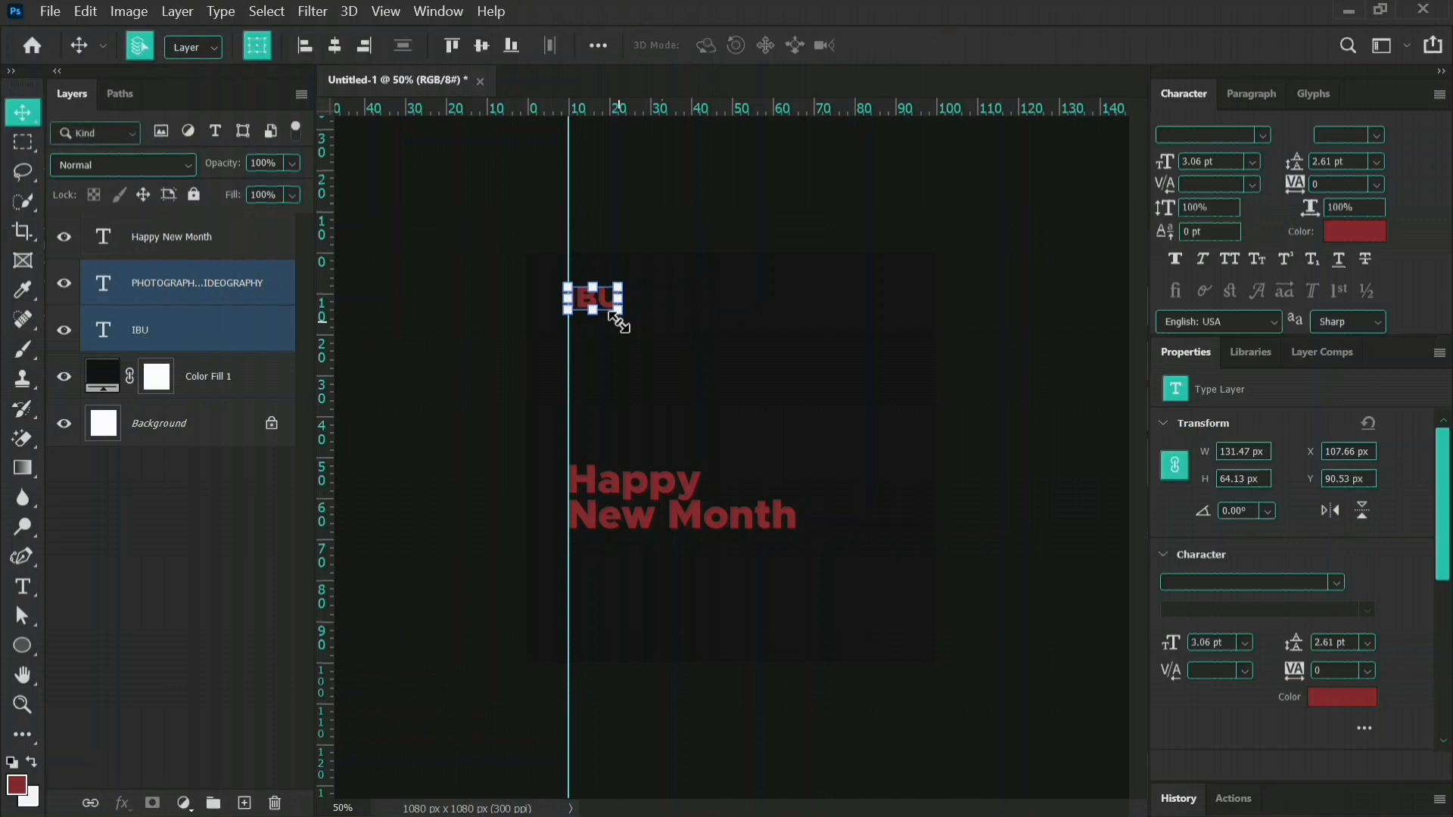
{"action": "left_click", "coordinate": [1006, 512]}
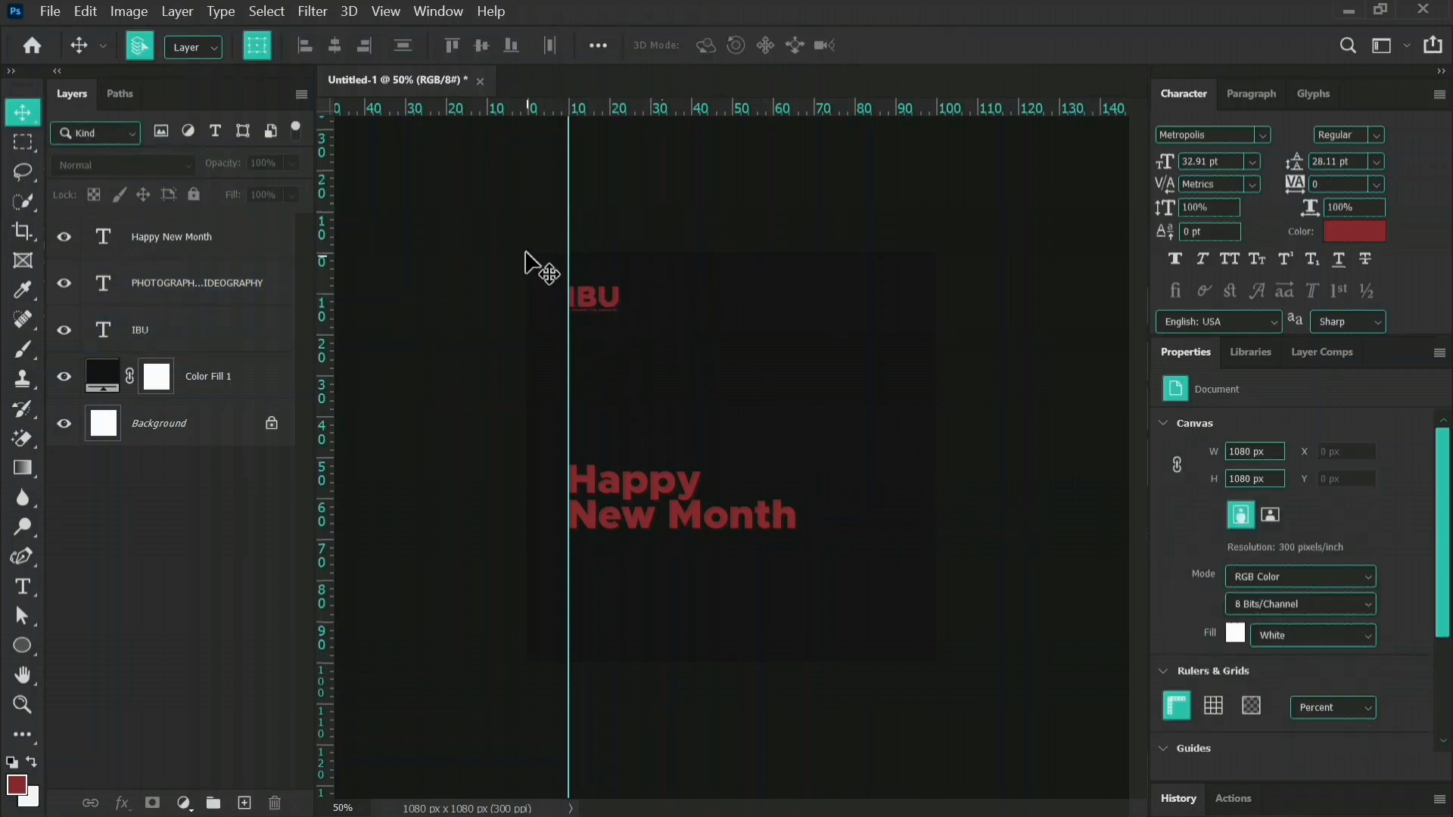
Recolour the "IBU" and "PHOTOGRAPHY AND VIDEOGRAPHY" text layers to the off-white background colour f7f7f7.
{"action": "left_click_drag", "start_coordinate": [552, 251], "coordinate": [618, 335]}
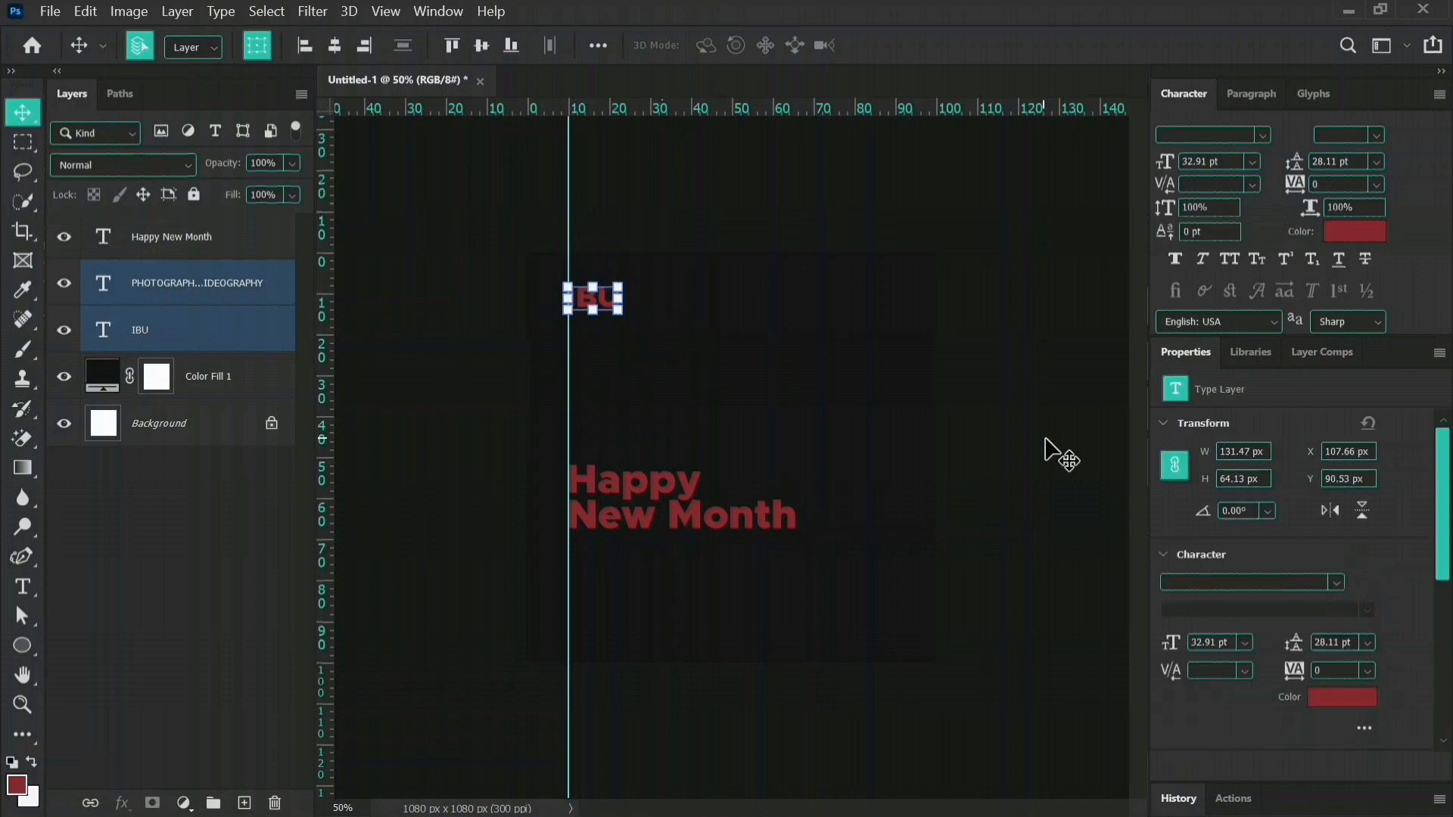
{"action": "left_click", "coordinate": [1334, 701]}
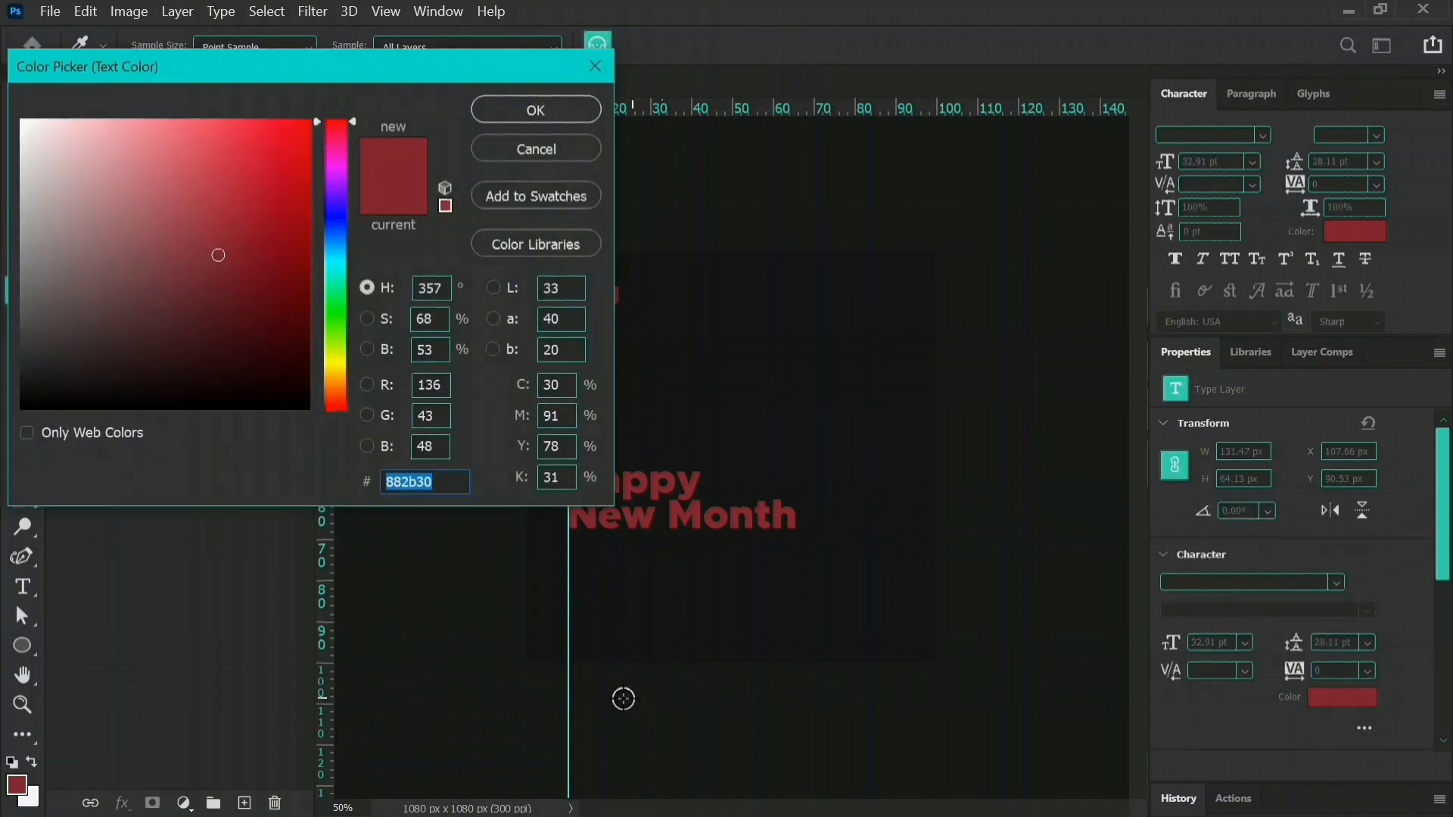
{"action": "left_click", "coordinate": [35, 796]}
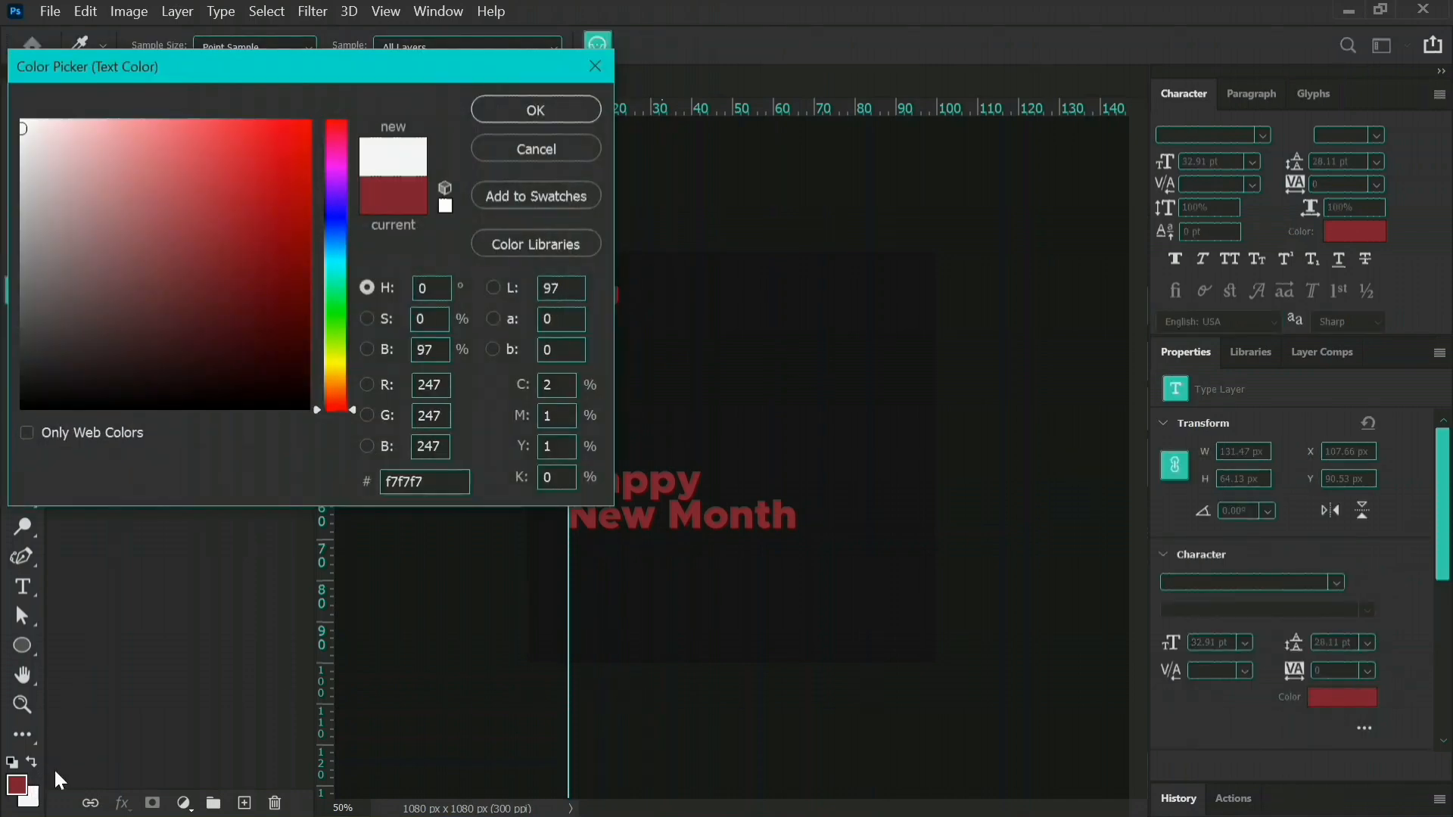
{"action": "left_click", "coordinate": [538, 103]}
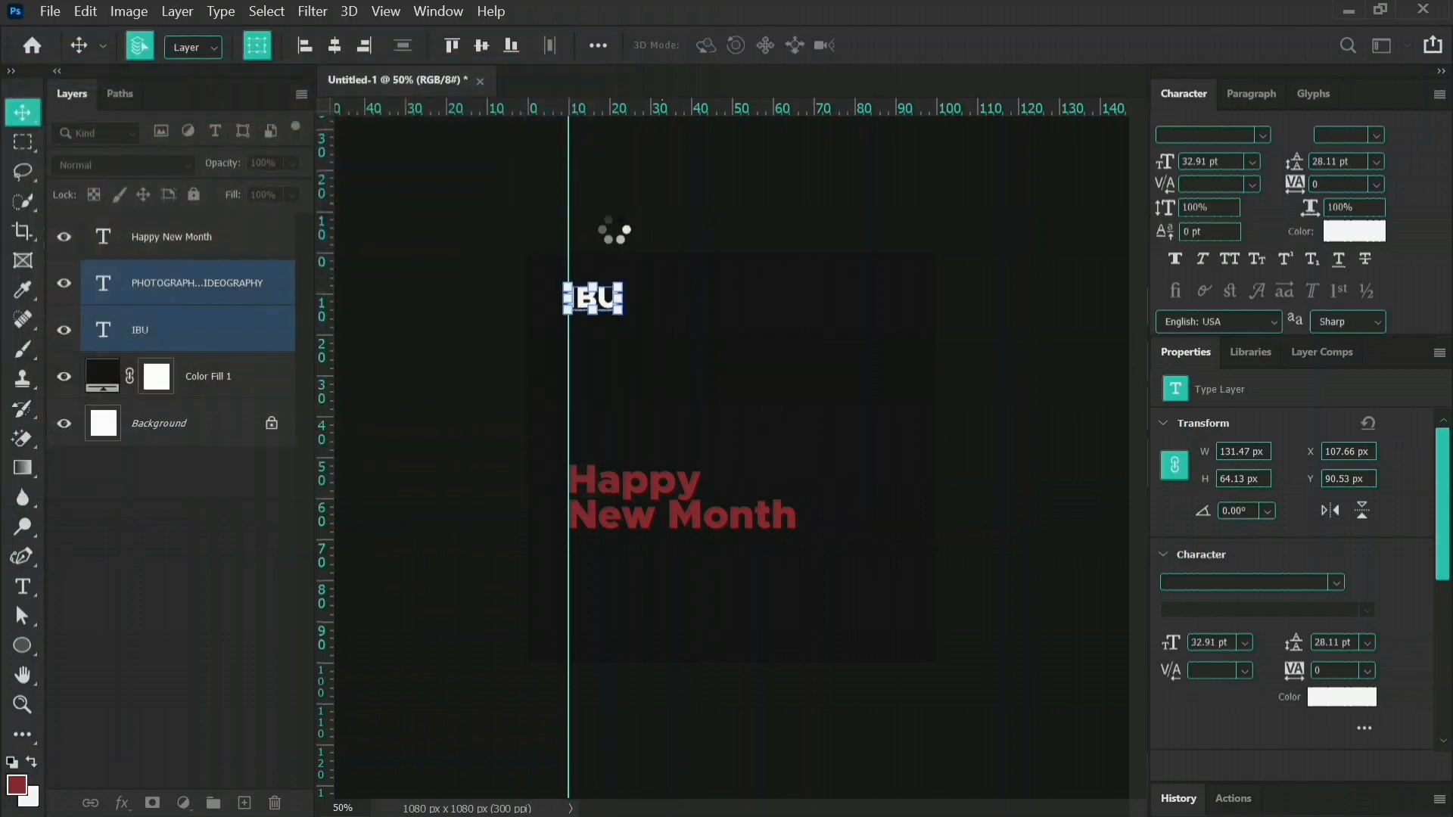
Recolour the "Happy New Month" text to the off-white background colour f7f7f7.
{"action": "left_click", "coordinate": [778, 512]}
{"action": "right_click", "coordinate": [651, 492]}
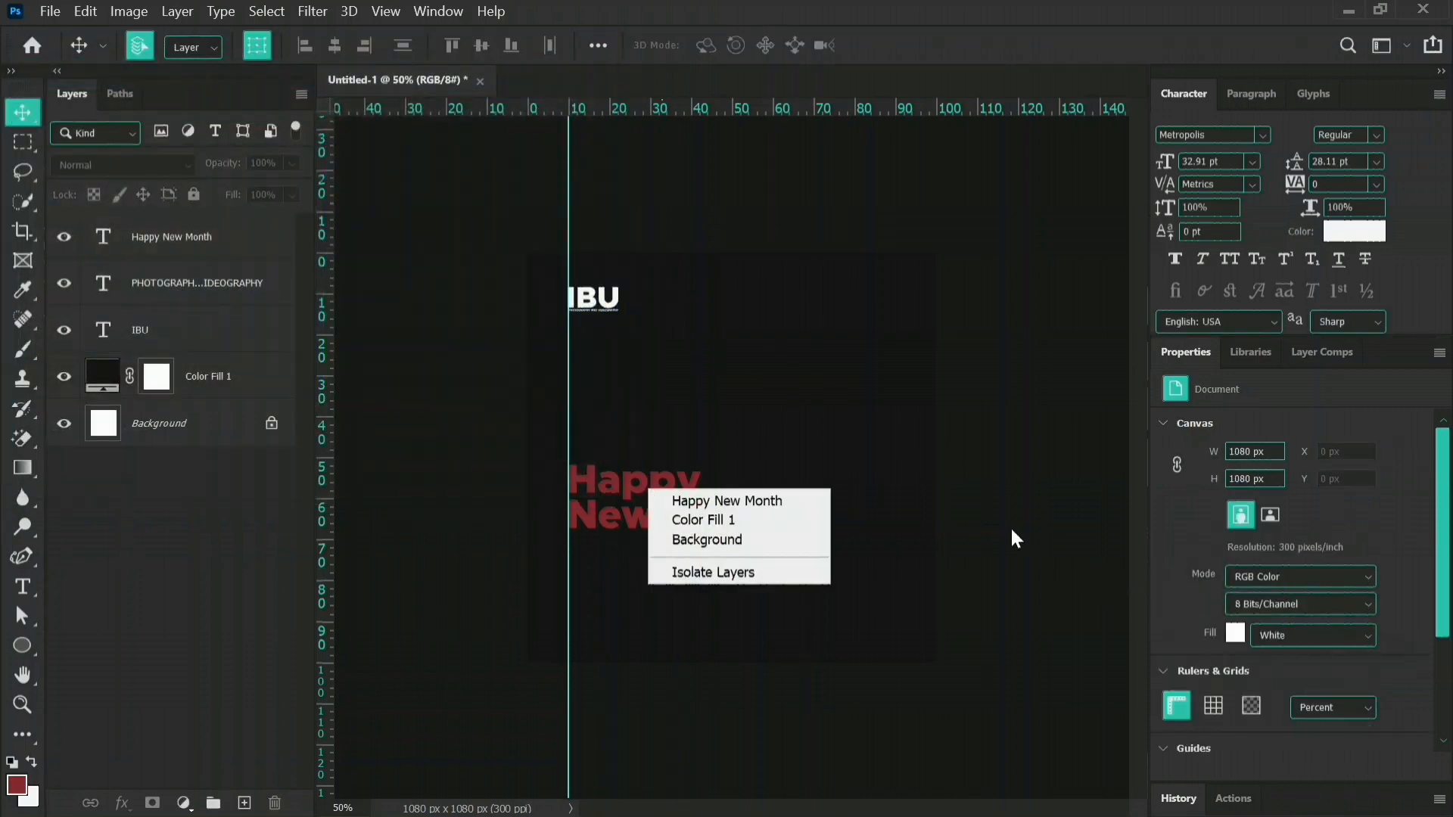
{"action": "key", "text": "Escape"}
{"action": "left_click", "coordinate": [659, 513]}
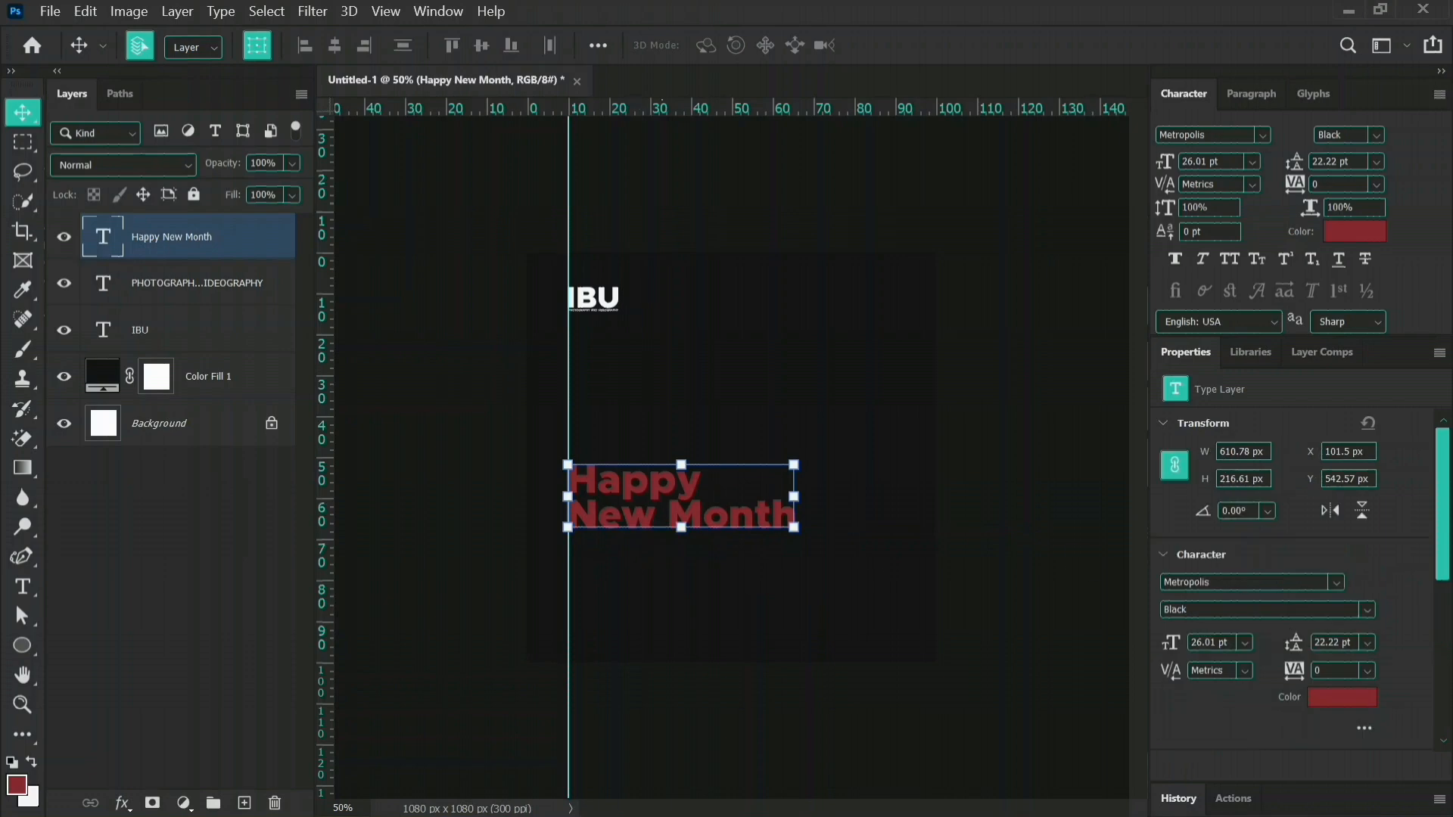
{"action": "left_click", "coordinate": [1339, 700]}
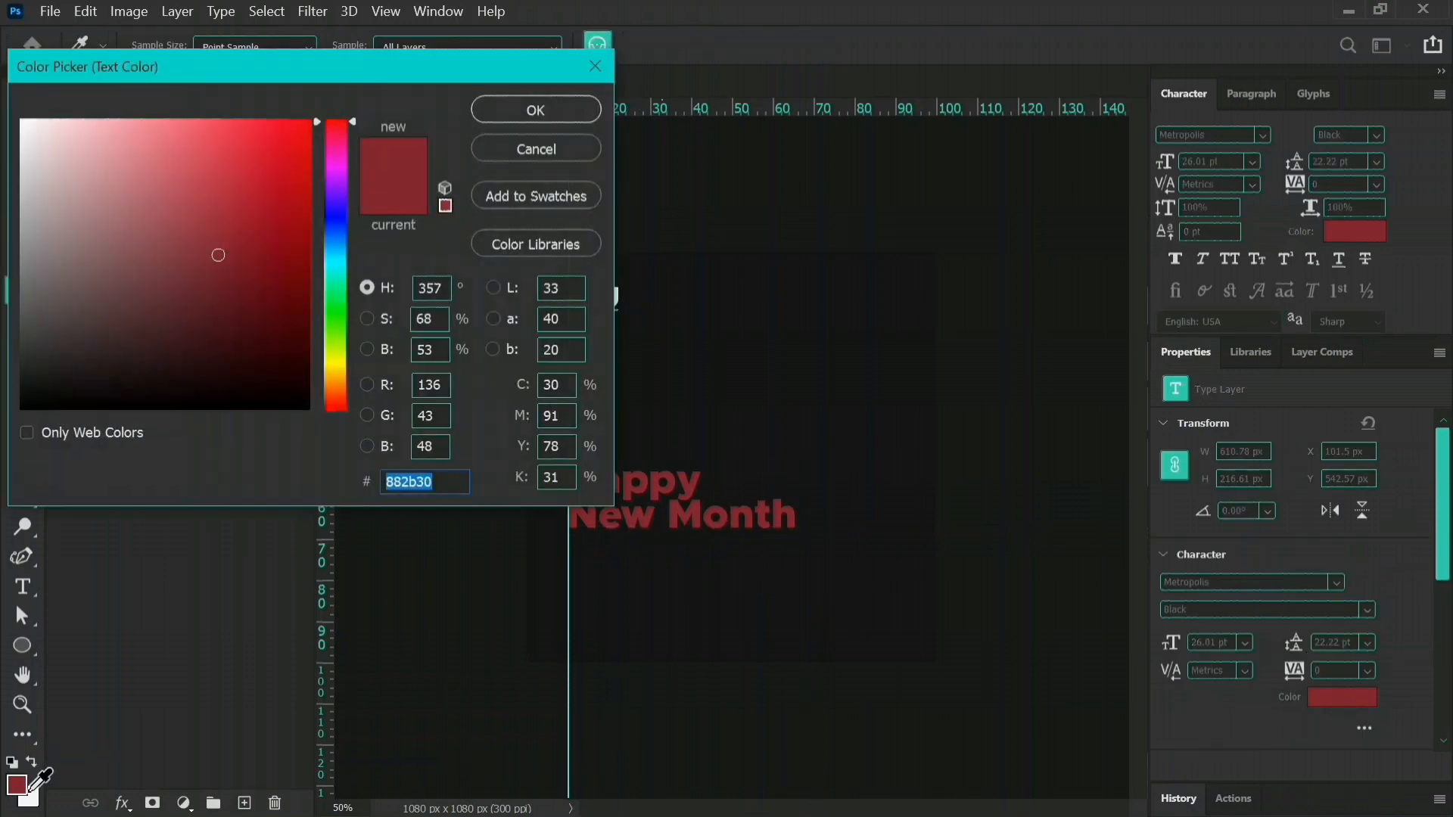
{"action": "left_click", "coordinate": [32, 791]}
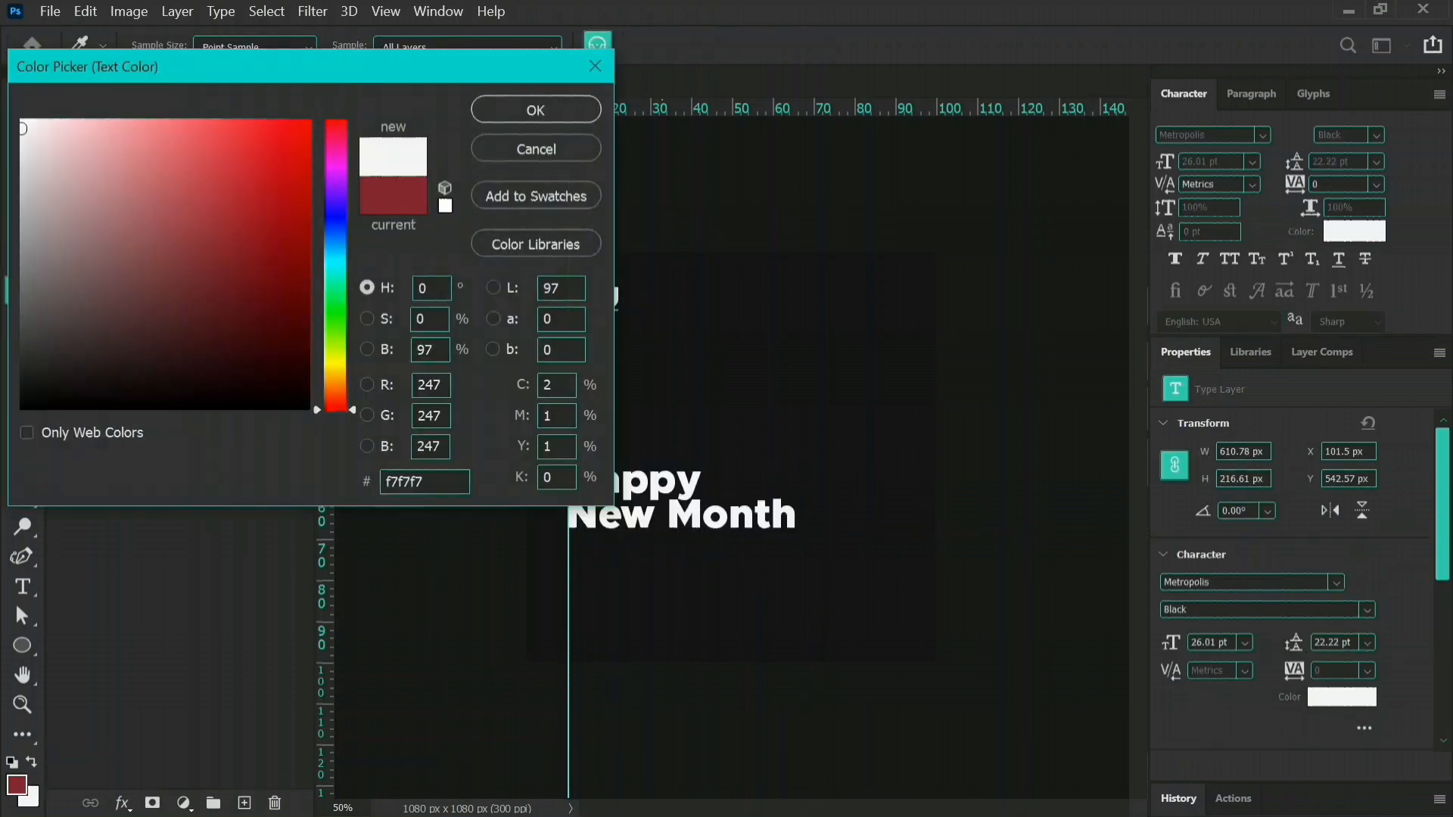
{"action": "left_click", "coordinate": [562, 110]}
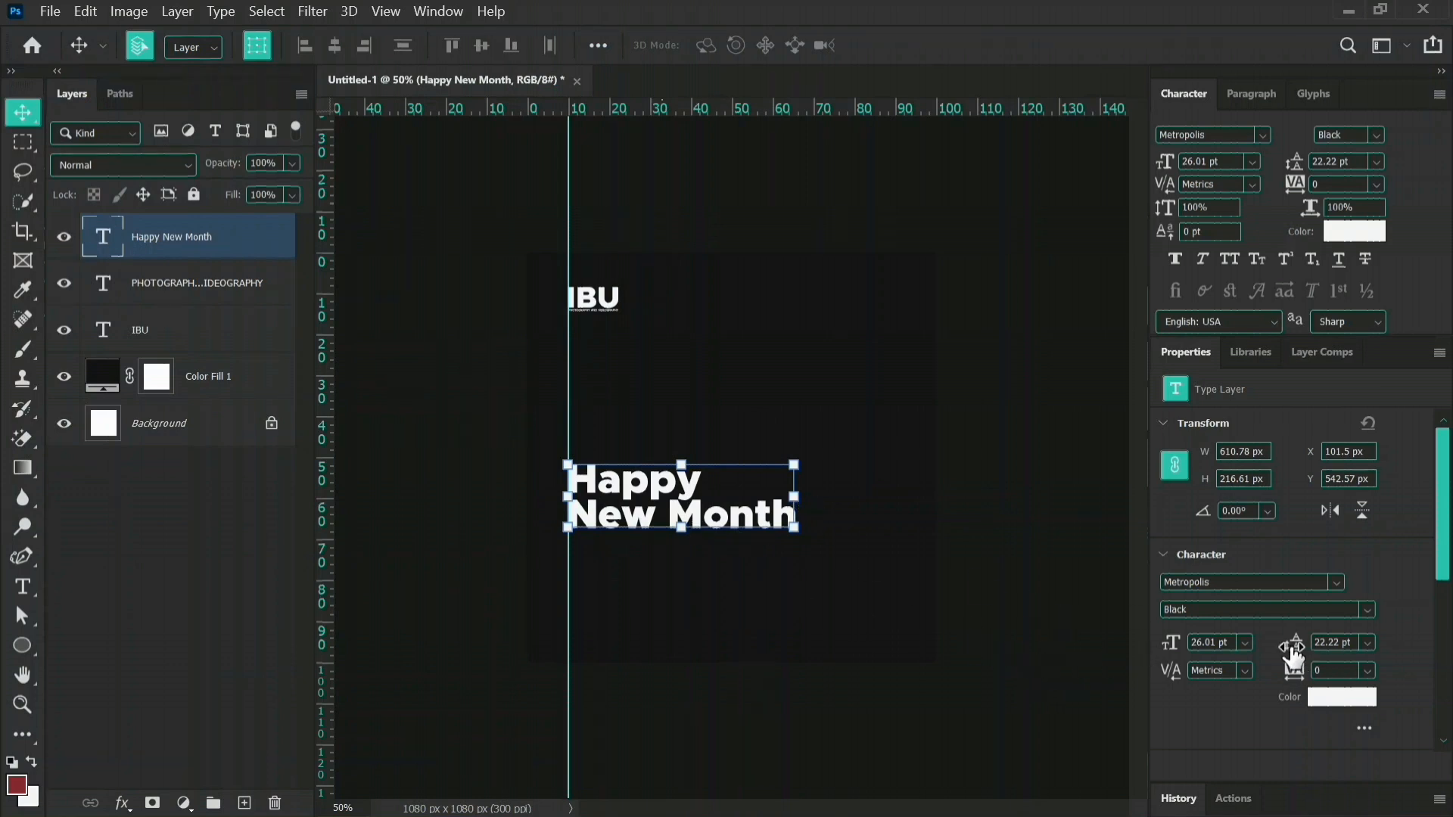
Set the leading of the "Happy New Month" text to 26 pt and enlarge the text slightly, keeping its left edge on the guide.
{"action": "left_click_drag", "start_coordinate": [1291, 648], "coordinate": [1297, 644]}
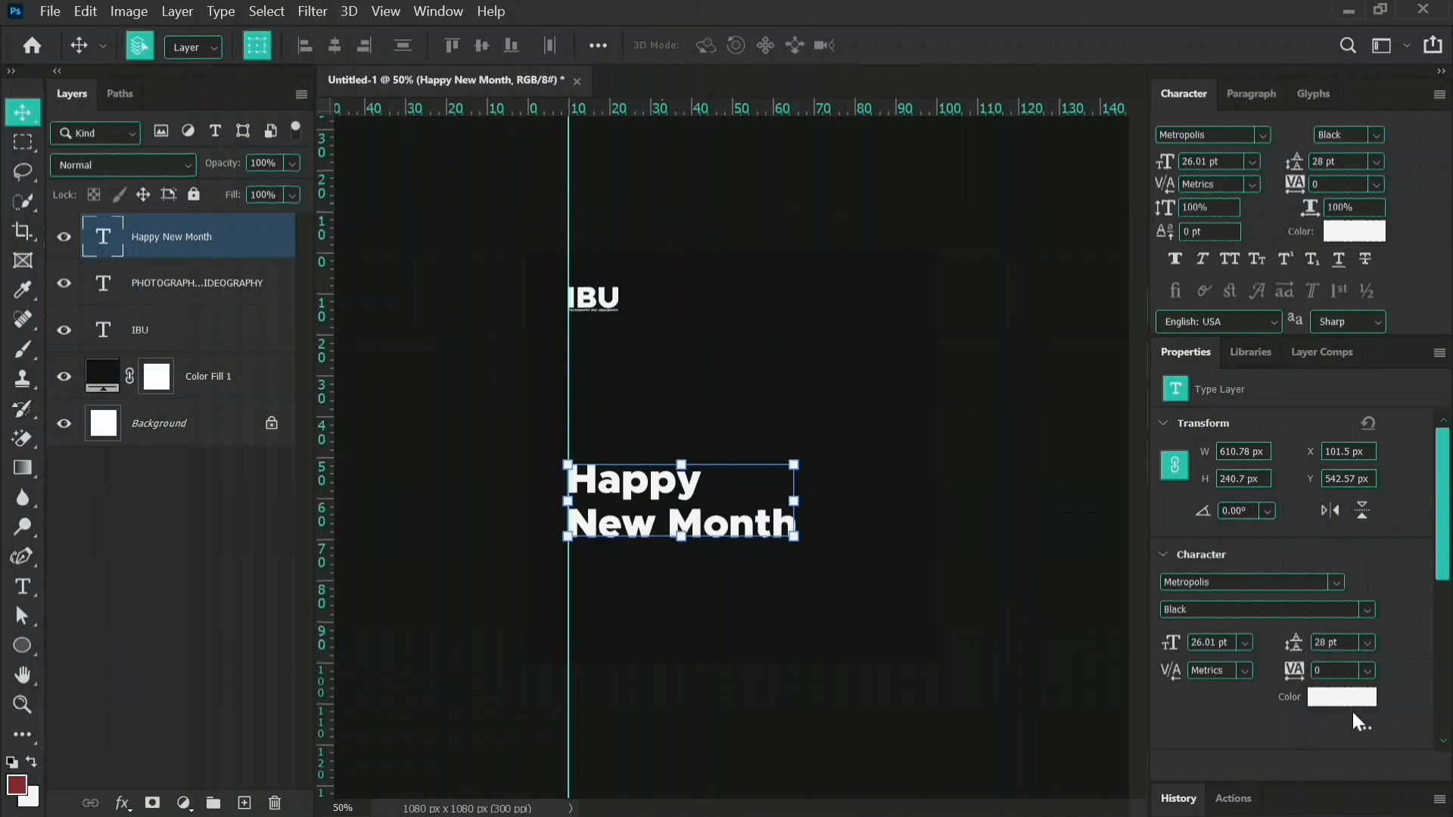
{"action": "left_click_drag", "start_coordinate": [1292, 649], "coordinate": [1297, 649]}
{"action": "left_click", "coordinate": [738, 643]}
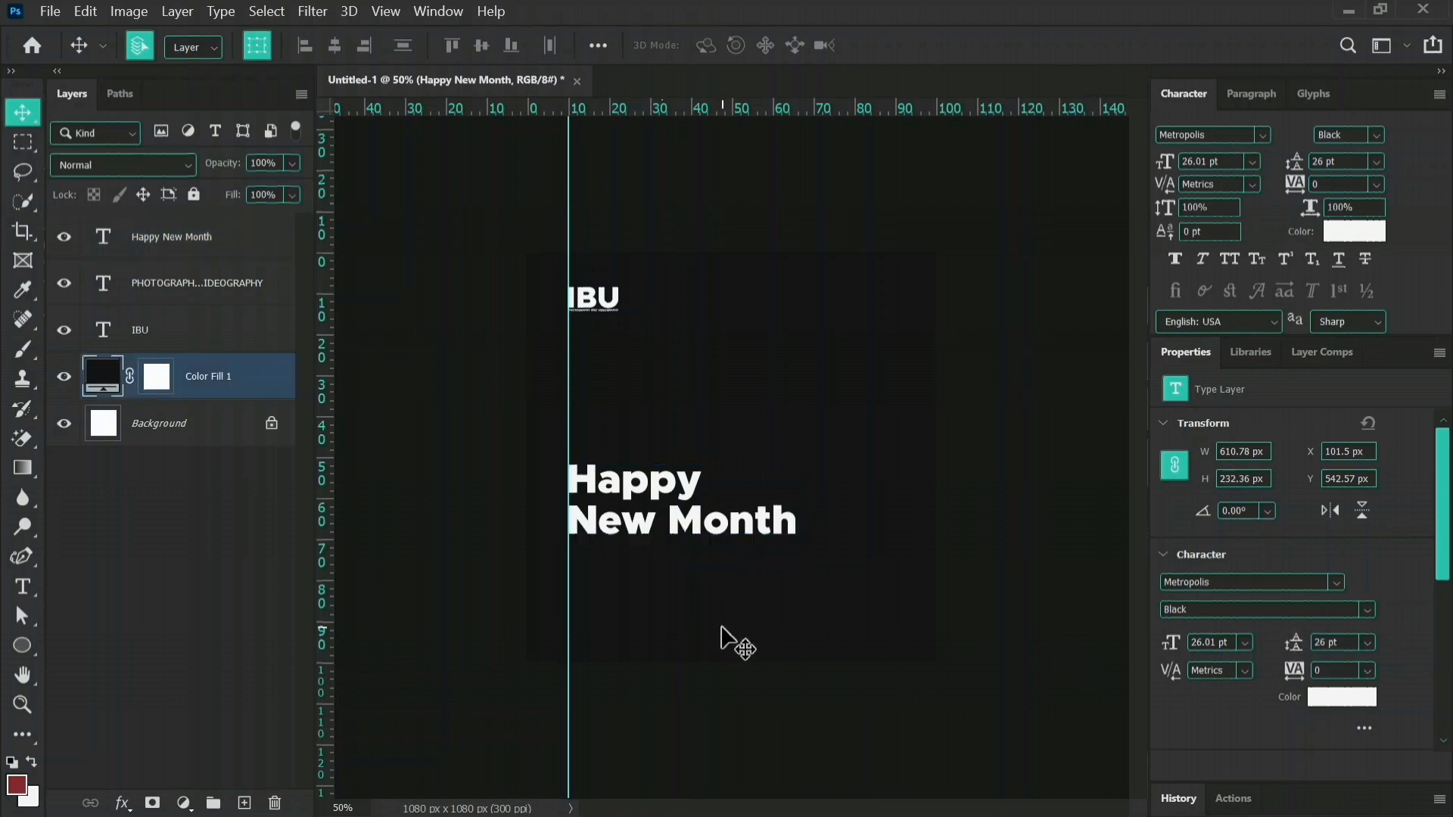
{"action": "left_click", "coordinate": [739, 530]}
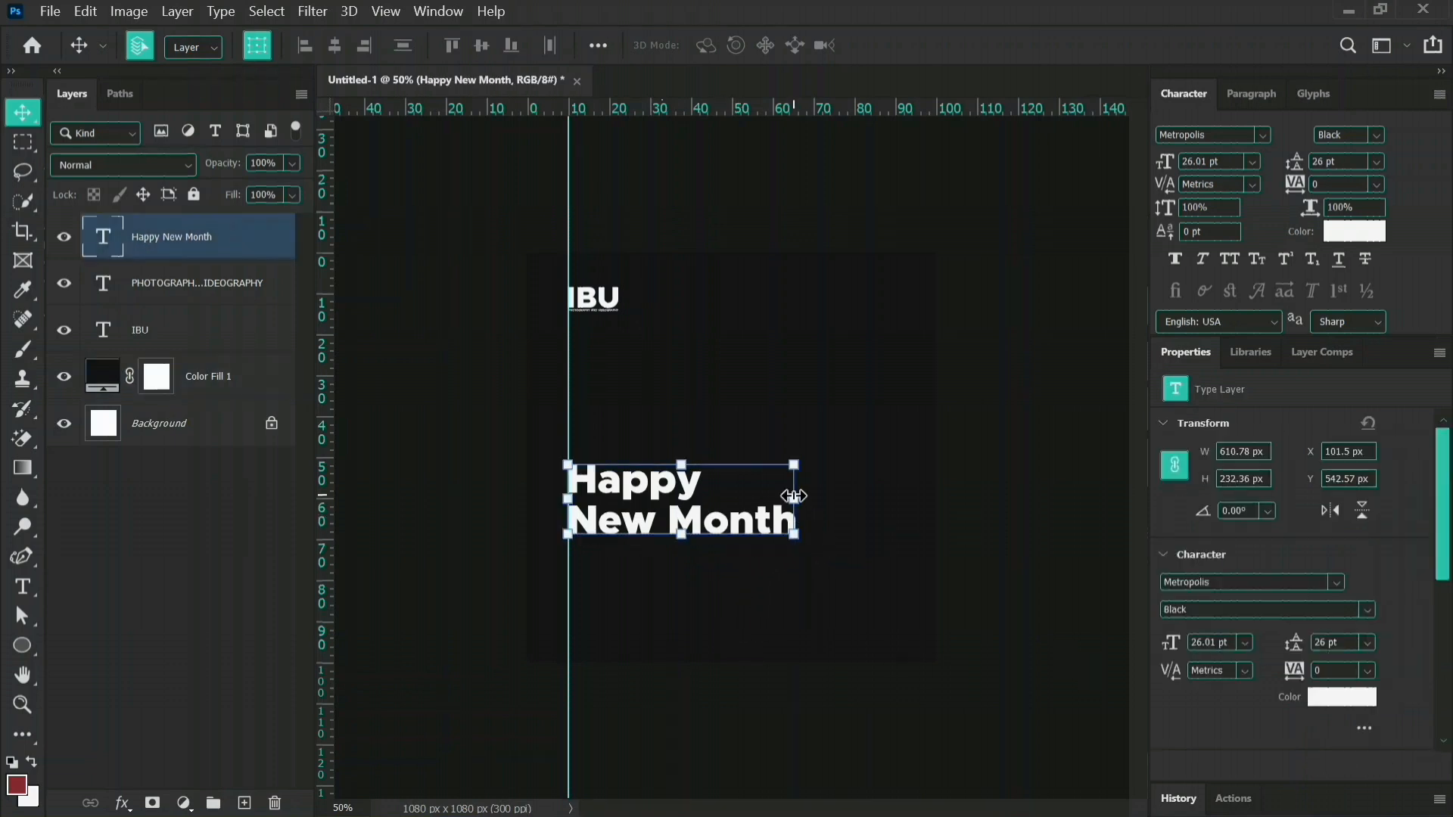
{"action": "left_click", "coordinate": [795, 496]}
{"action": "left_click_drag", "start_coordinate": [794, 496], "coordinate": [801, 496]}
{"action": "left_click", "coordinate": [535, 558]}
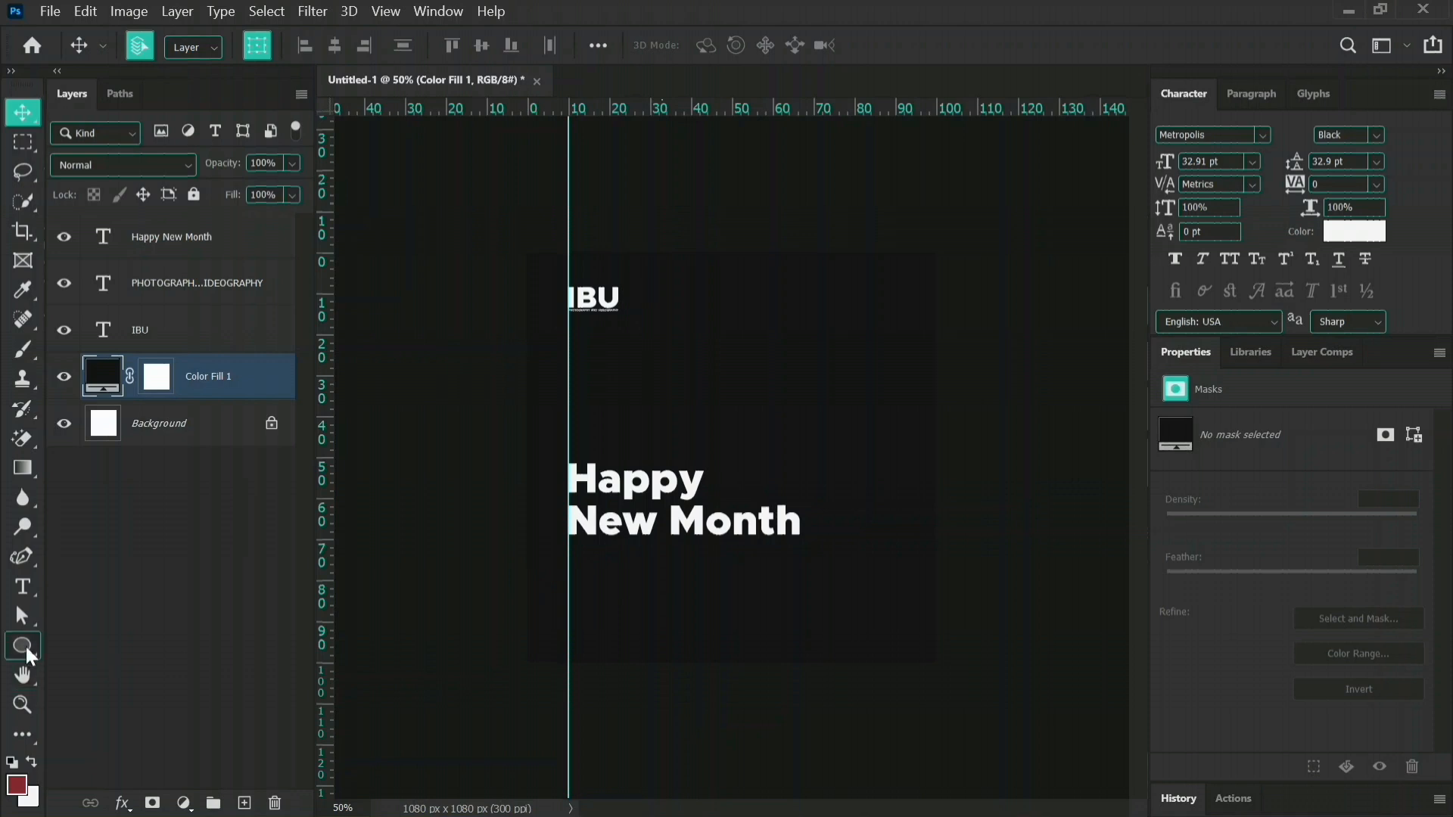
Draw a thin rectangle about 1001 x 8 px below the greeting, from the guide to just past the canvas's right edge.
{"action": "left_click_drag", "start_coordinate": [25, 643], "coordinate": [103, 651]}
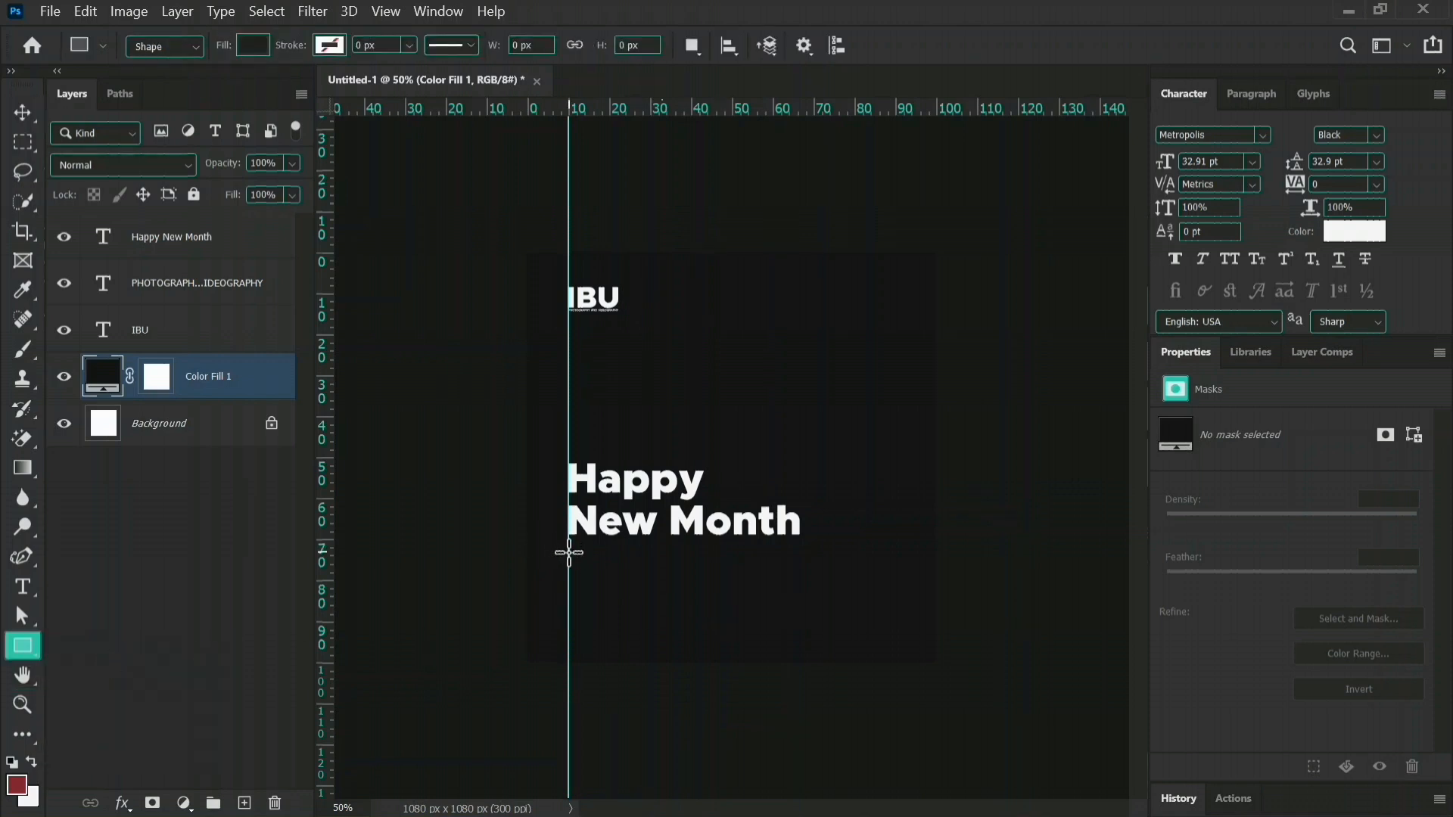
{"action": "left_click_drag", "start_coordinate": [569, 556], "coordinate": [946, 557]}
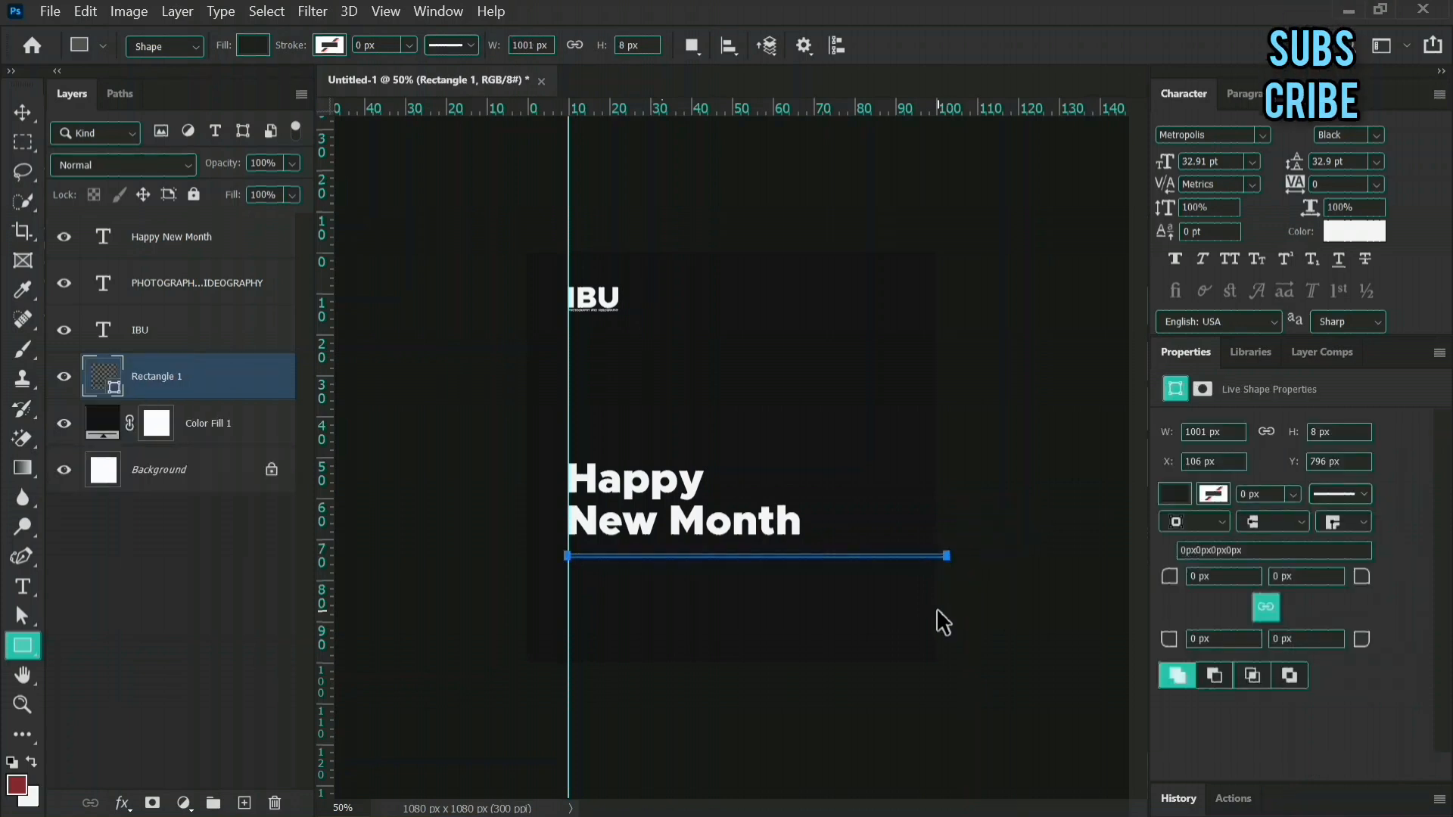
Fill the thin rectangle below the greeting with the recently used dark rust colour 701d00.
{"action": "key", "text": "ctrl+plus"}
{"action": "key", "text": "ctrl+plus"}
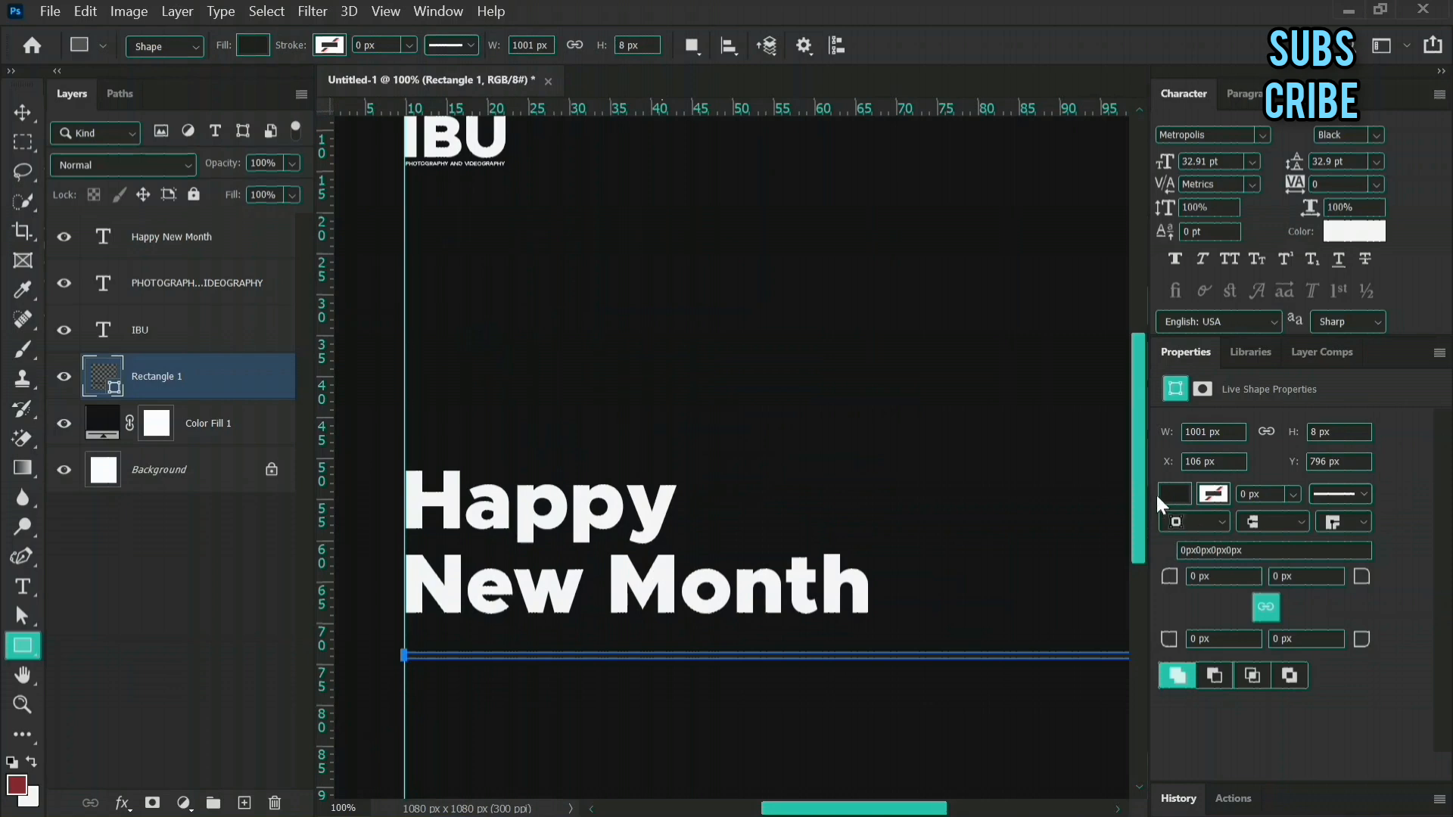
{"action": "left_click", "coordinate": [1171, 494]}
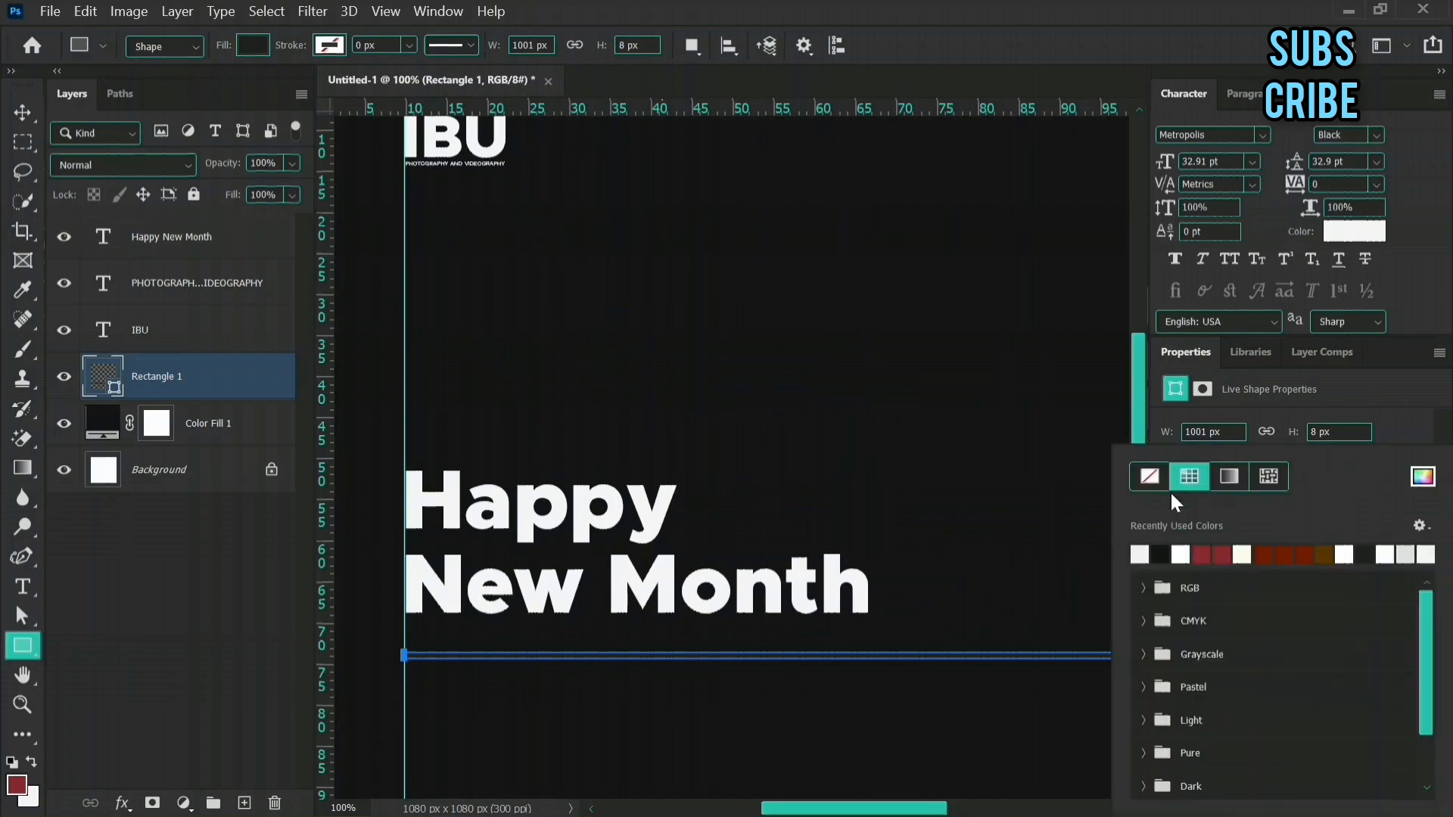
{"action": "left_click", "coordinate": [1263, 553]}
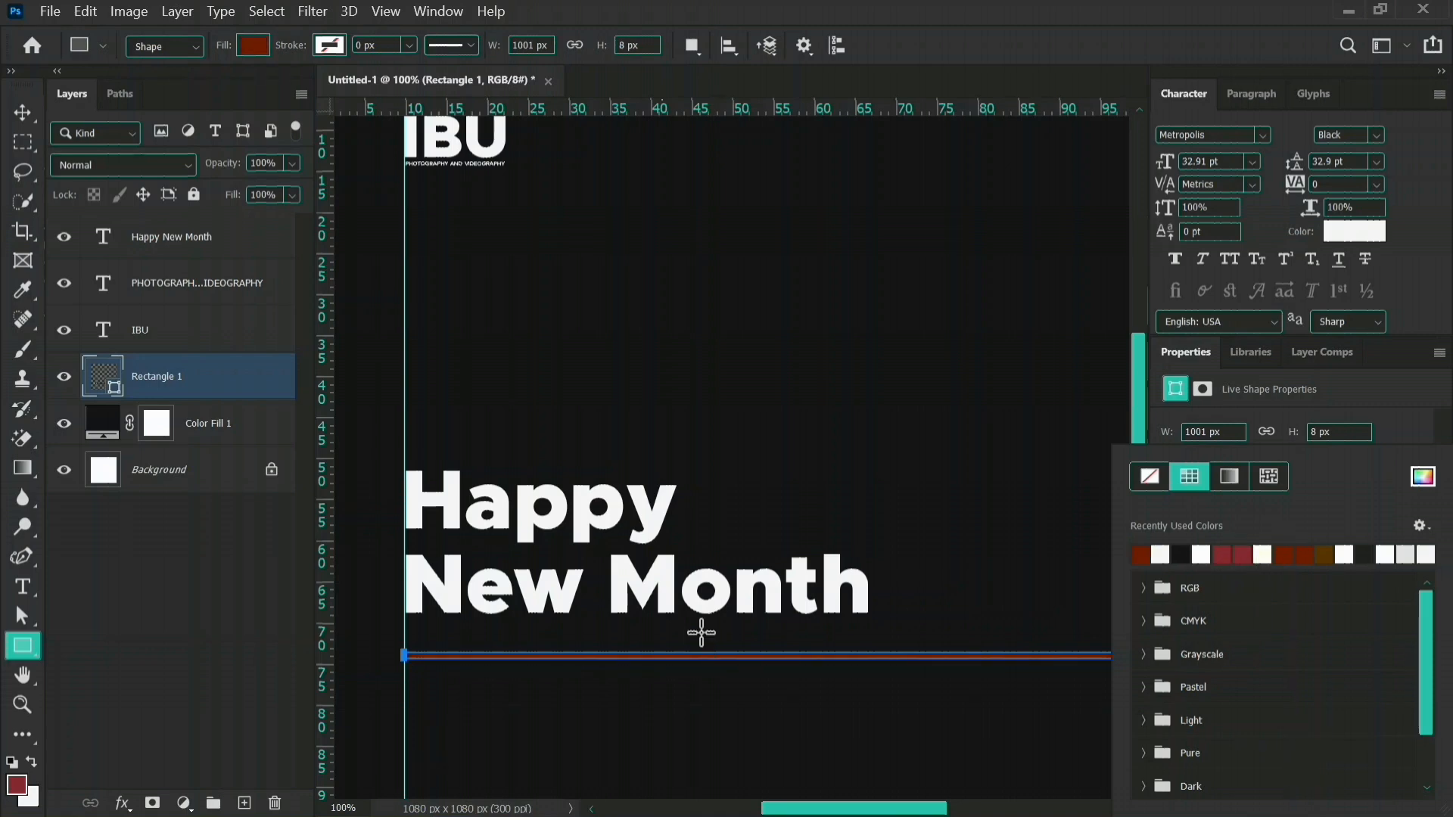
{"action": "left_click", "coordinate": [1433, 402]}
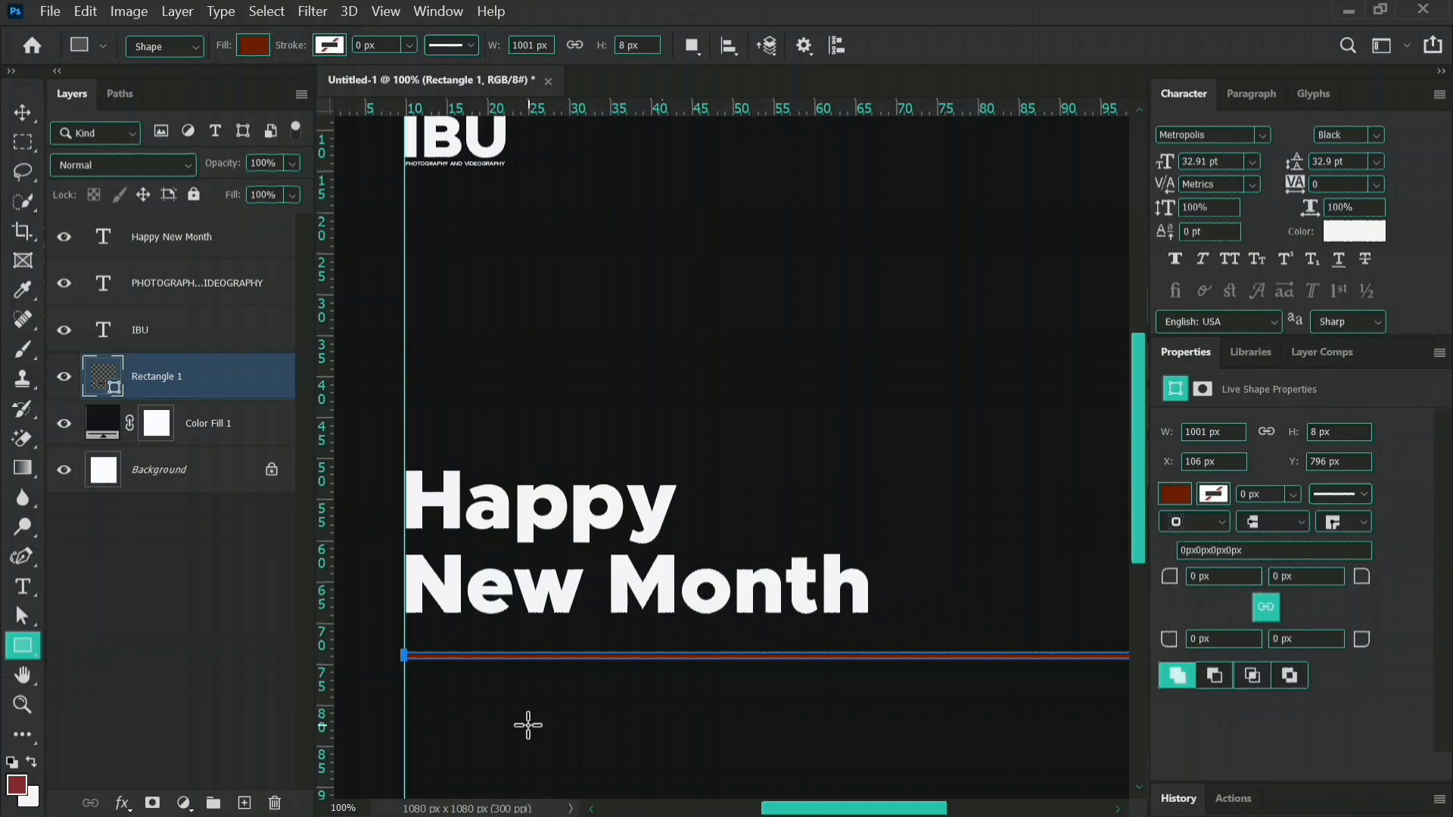
{"action": "key", "text": "ctrl+minus"}
{"action": "key", "text": "ctrl+minus"}
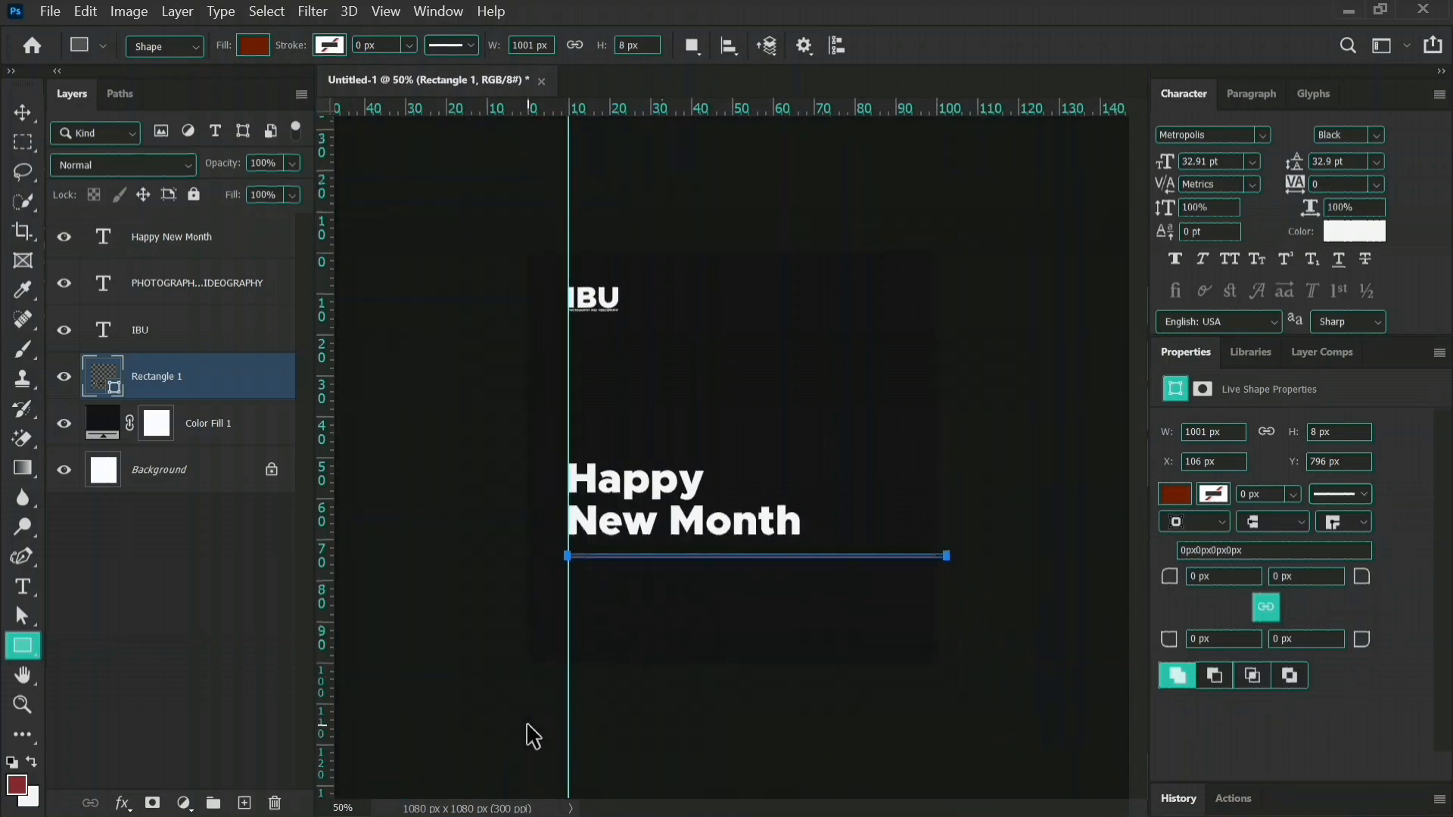
Nudge the thin line closer to the greeting, to a Y position of 780 px.
{"action": "key", "text": "v"}
{"action": "left_click", "coordinate": [661, 746]}
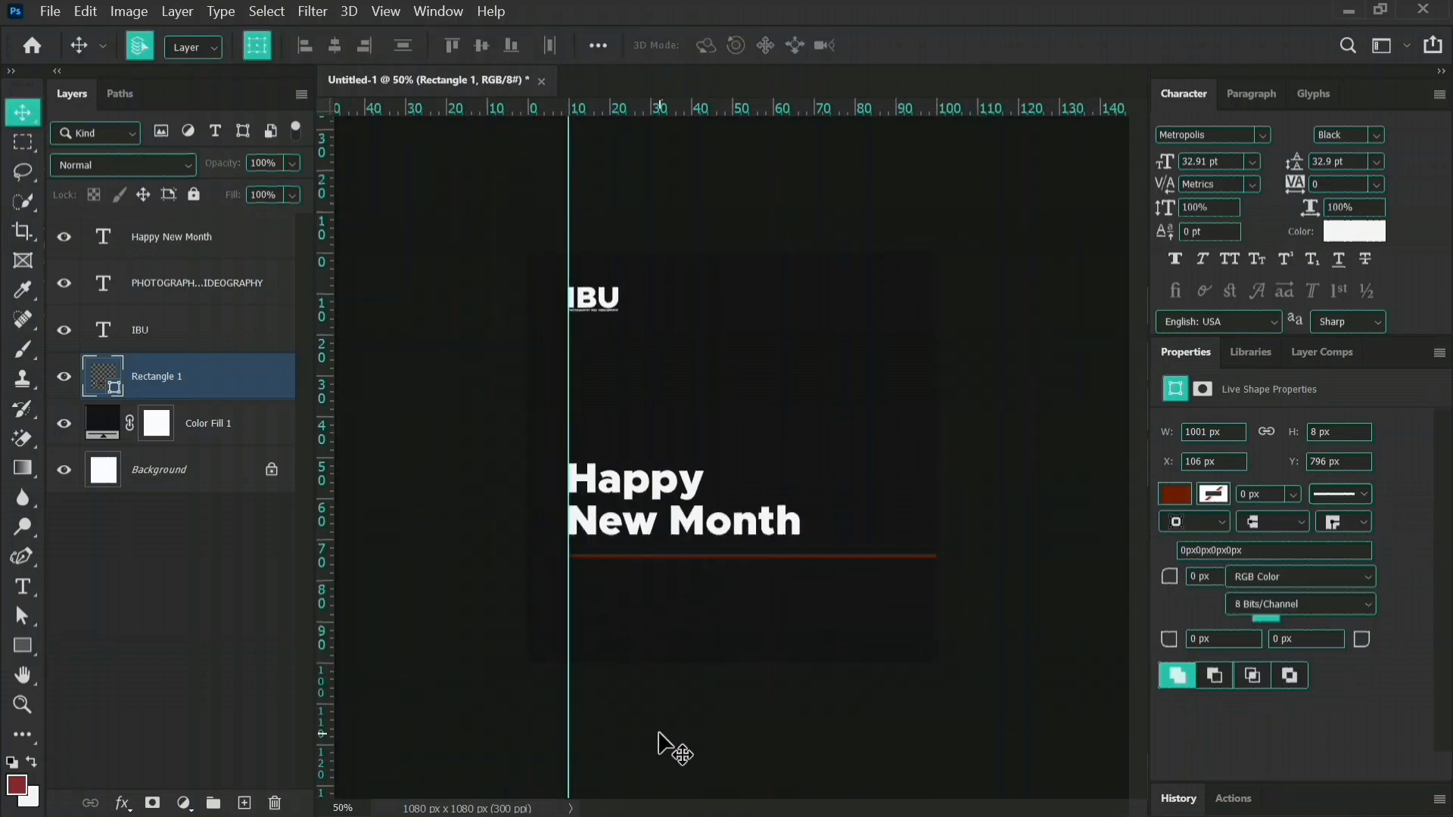
{"action": "left_click", "coordinate": [754, 557]}
{"action": "key", "text": "Up"}
{"action": "key", "text": "Up"}
{"action": "key", "text": "Up"}
{"action": "key", "text": "Up"}
{"action": "key", "text": "Up"}
{"action": "key", "text": "Up"}
{"action": "key", "text": "Up"}
{"action": "key", "text": "Up"}
{"action": "key", "text": "Up"}
{"action": "key", "text": "Up"}
{"action": "key", "text": "Up"}
{"action": "key", "text": "Up"}
{"action": "key", "text": "Up"}
{"action": "key", "text": "Up"}
{"action": "key", "text": "Up"}
{"action": "key", "text": "Up"}
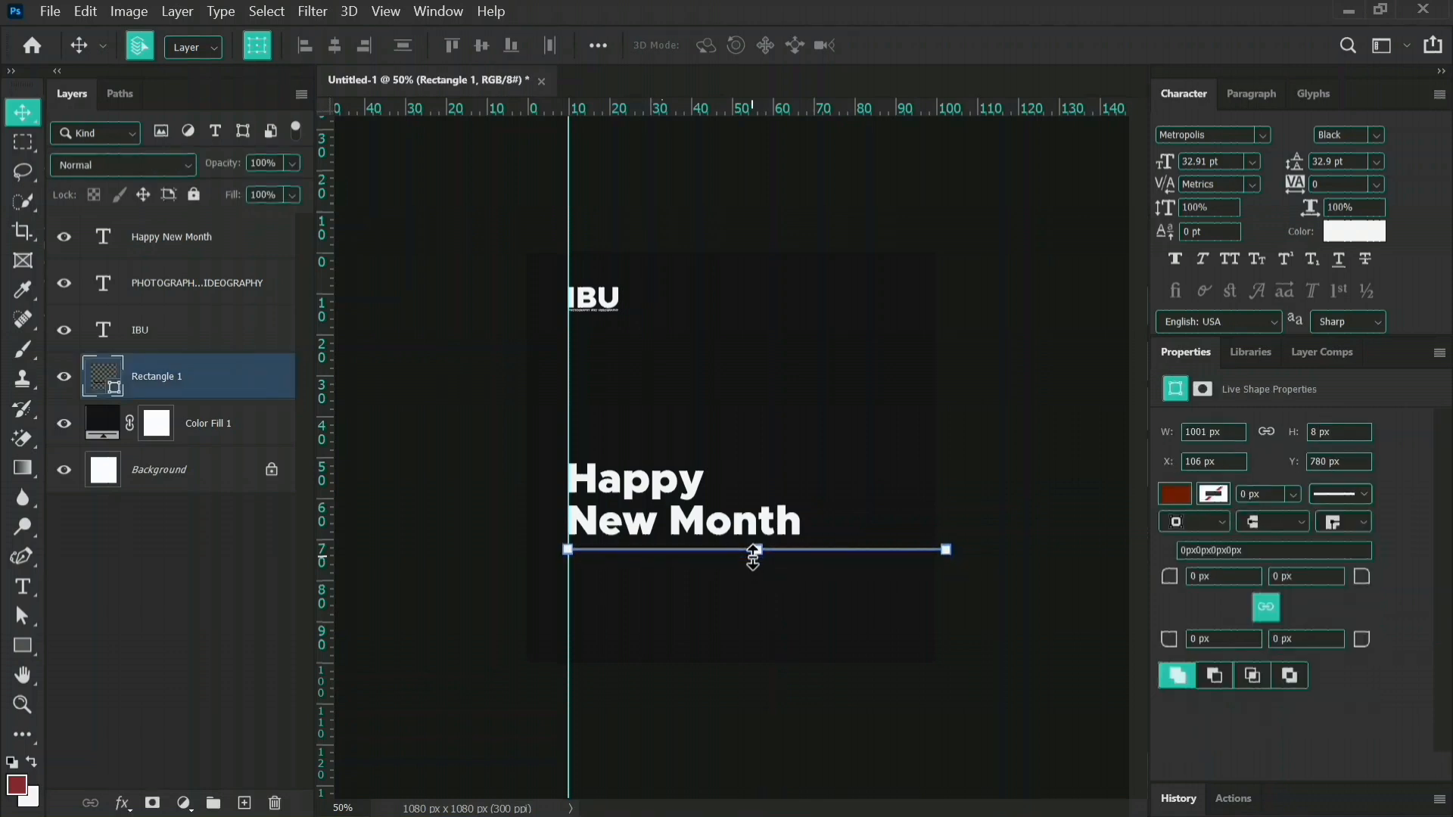
Recolour the thin line with the dark red foreground colour 882b30.
{"action": "left_click", "coordinate": [1175, 494]}
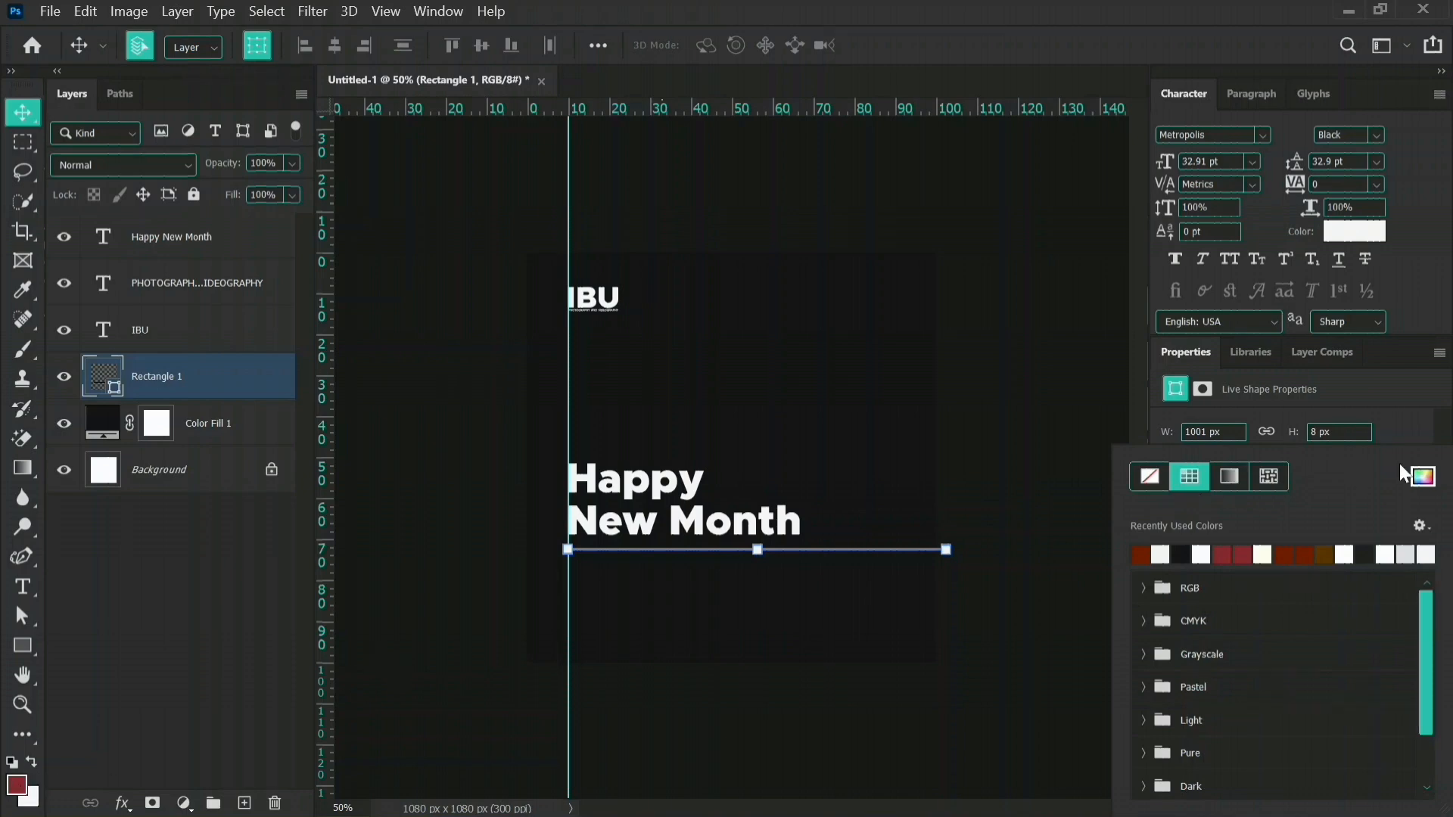
{"action": "left_click", "coordinate": [1422, 477]}
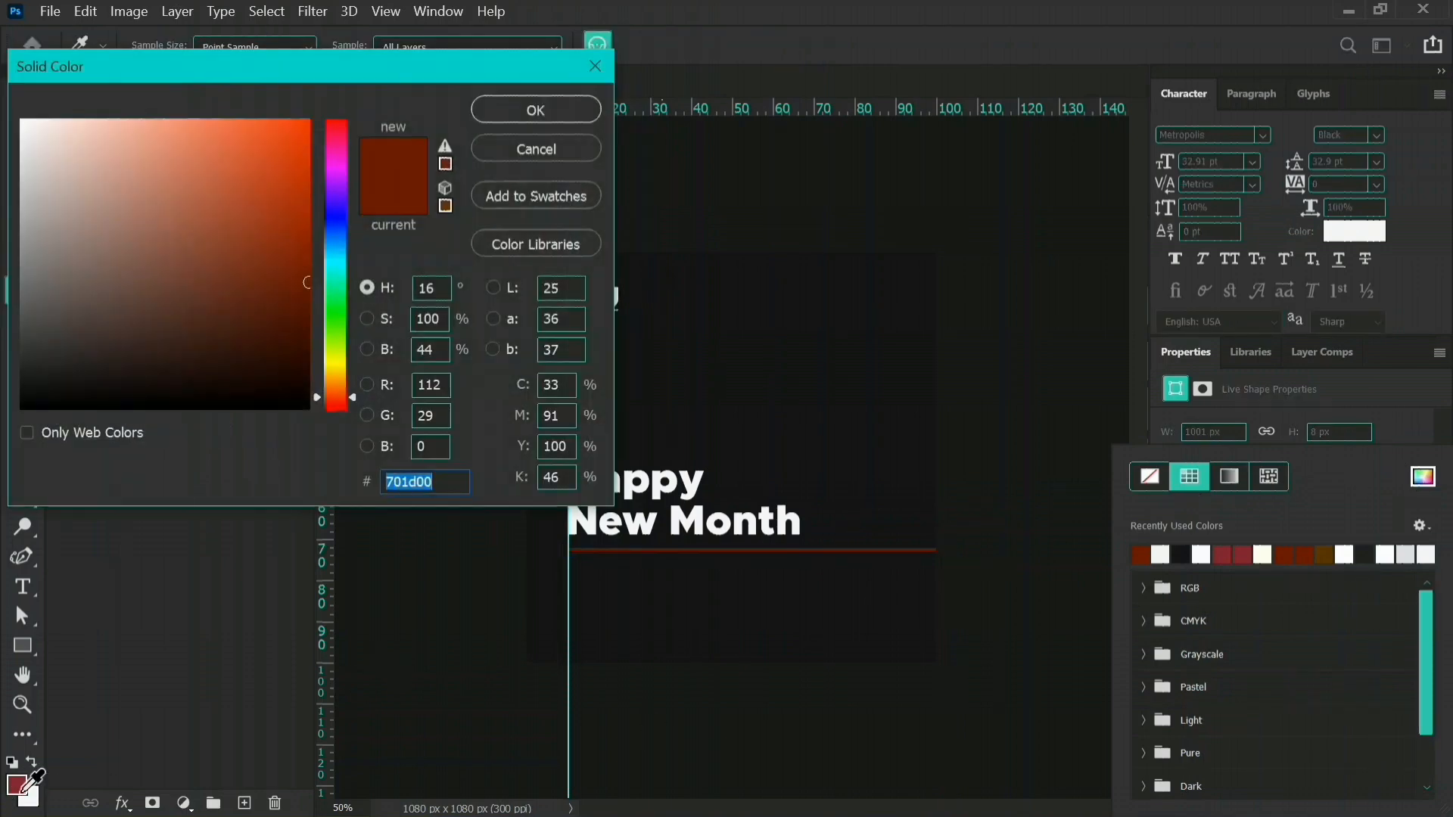
{"action": "left_click", "coordinate": [26, 787]}
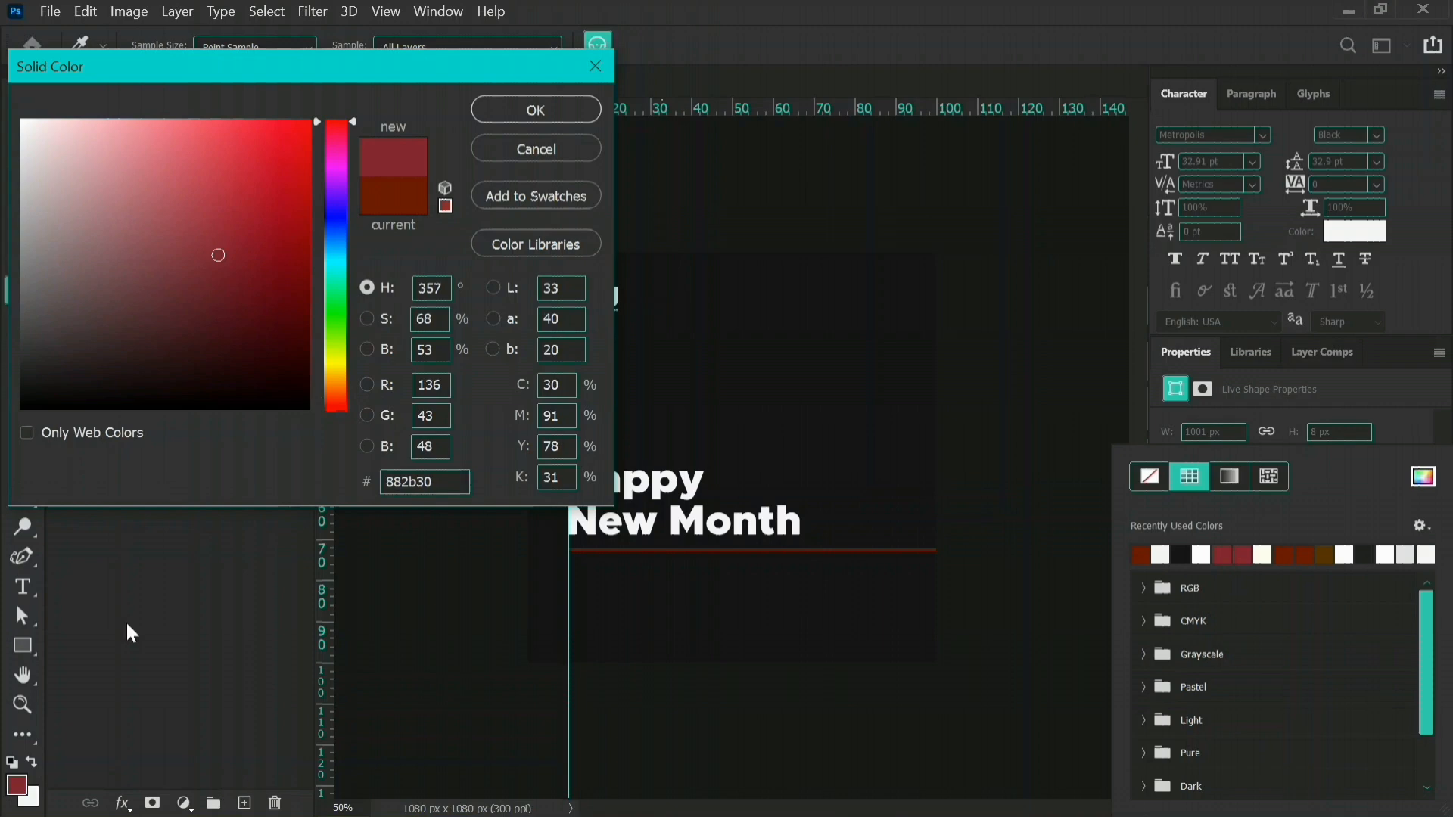
{"action": "left_click", "coordinate": [543, 106]}
{"action": "left_click", "coordinate": [869, 698]}
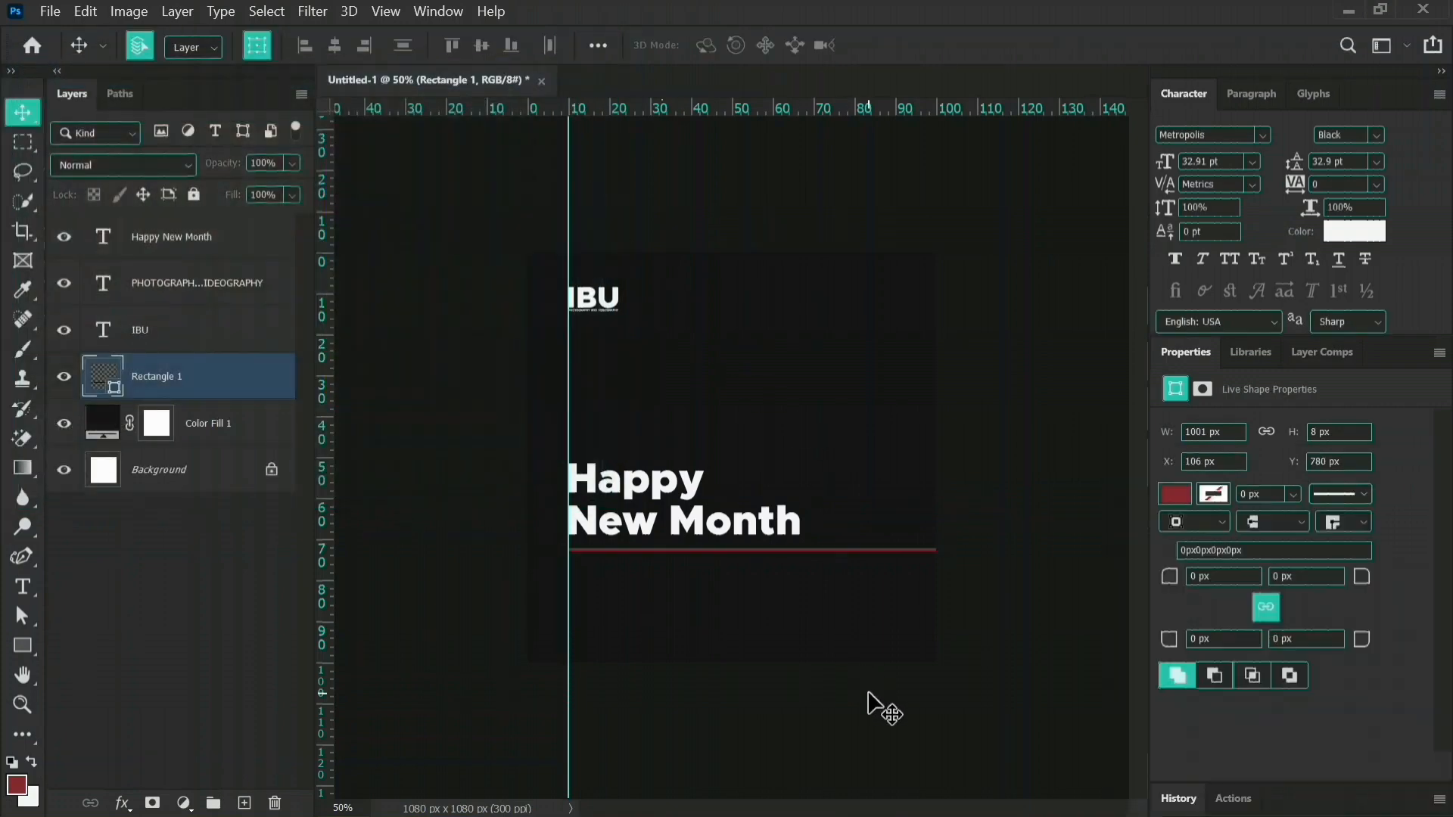
{"action": "left_click", "coordinate": [870, 698]}
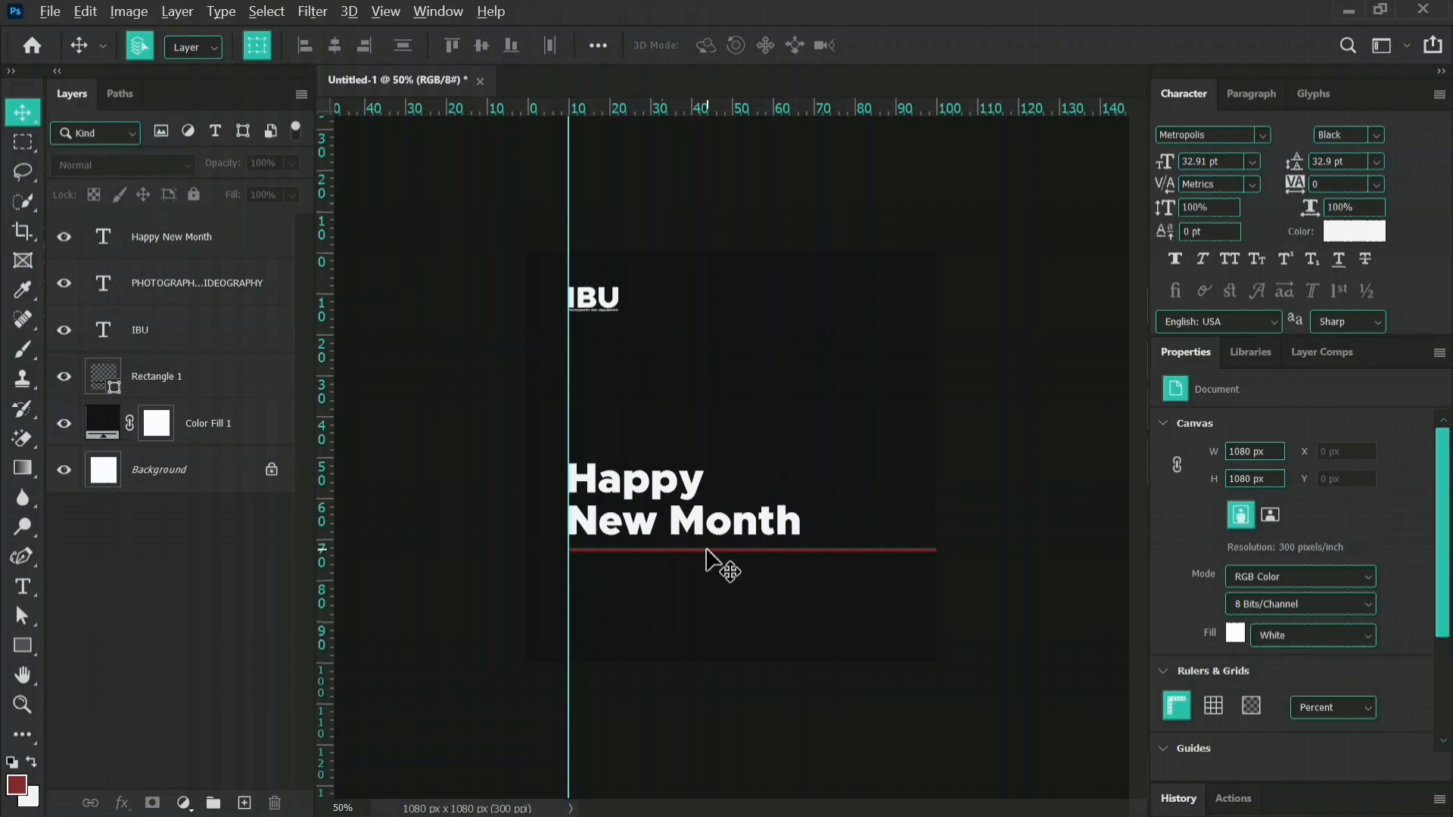
Duplicate the red line lower down, aligned with the original, leaving room for two text lines between them.
{"action": "left_click_drag", "start_coordinate": [706, 551], "coordinate": [709, 599]}
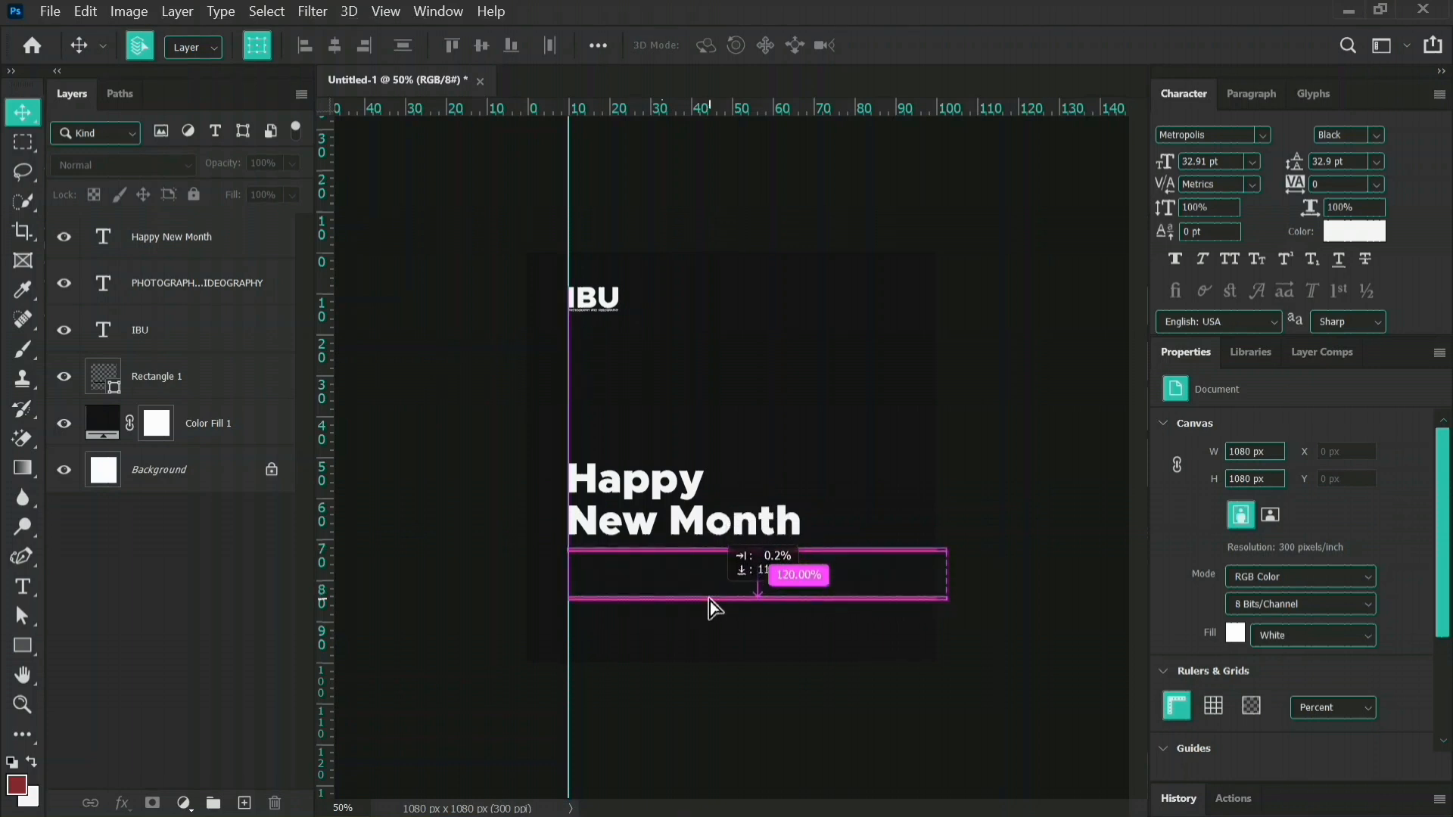
{"action": "left_click_drag", "start_coordinate": [709, 600], "coordinate": [710, 601]}
{"action": "left_click", "coordinate": [1014, 702]}
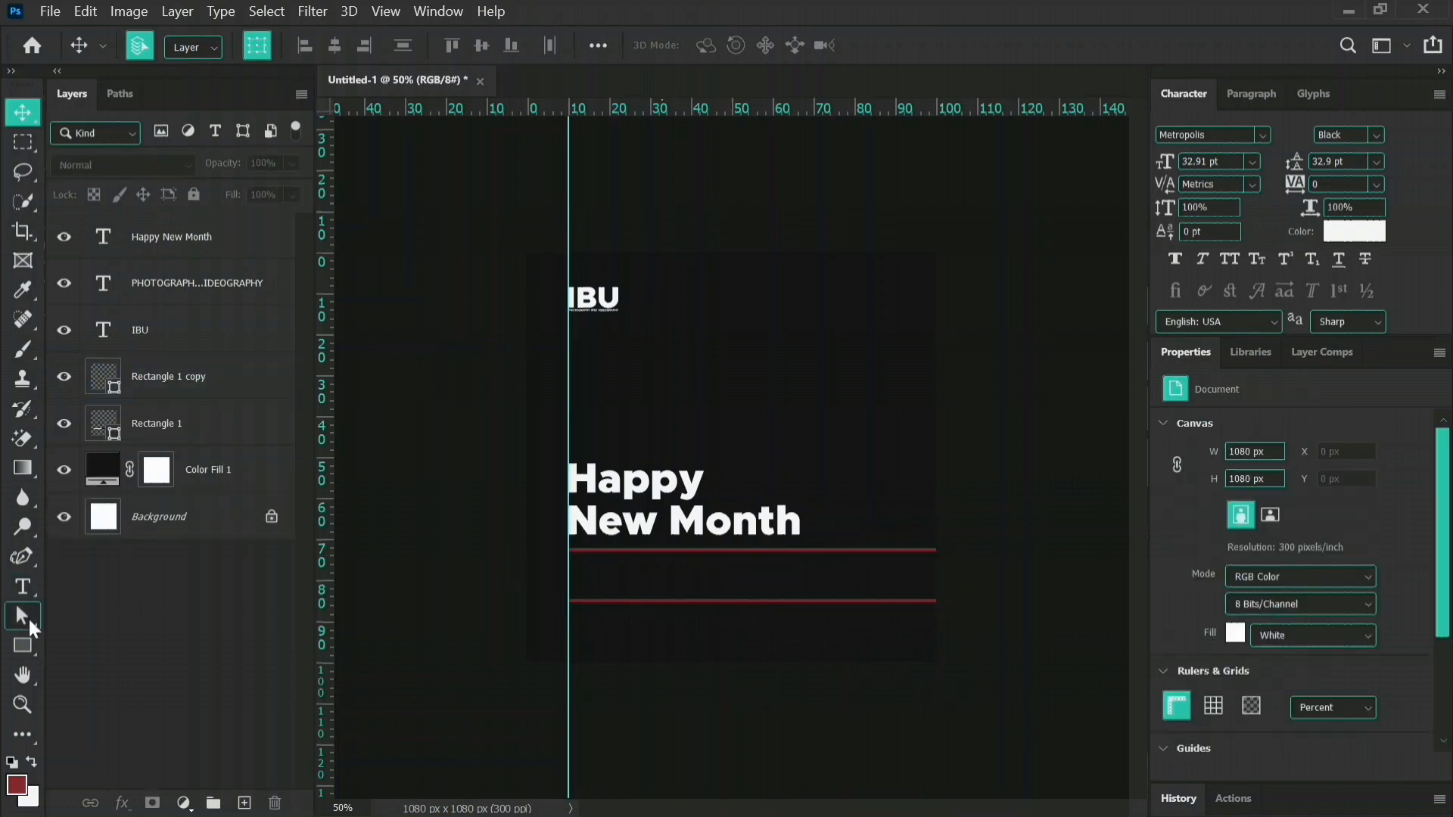
Place a new text layer between the two red lines in Metropolis Regular at 7 pt, just inside the guide.
{"action": "left_click", "coordinate": [22, 588]}
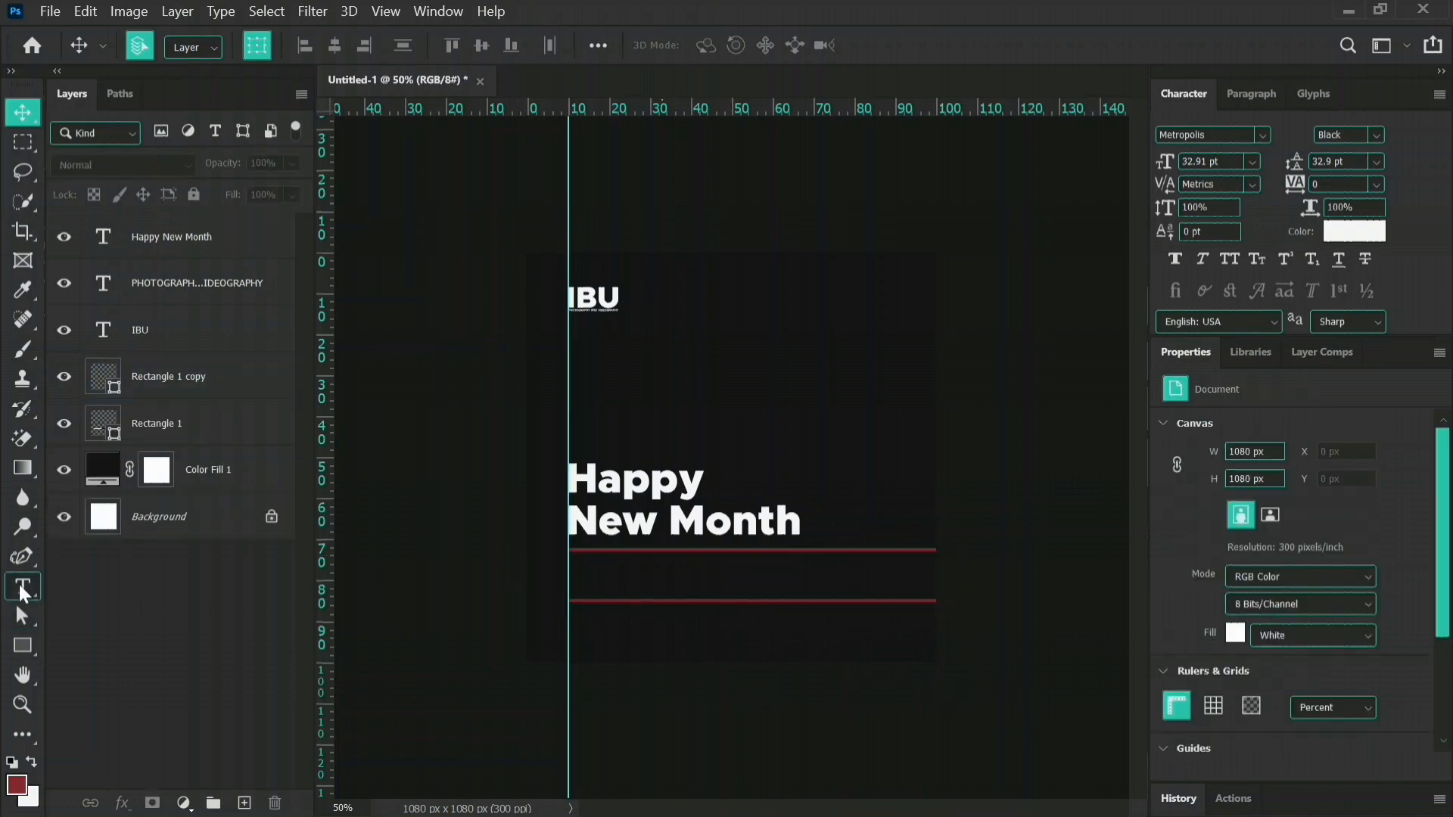
{"action": "left_click", "coordinate": [588, 571]}
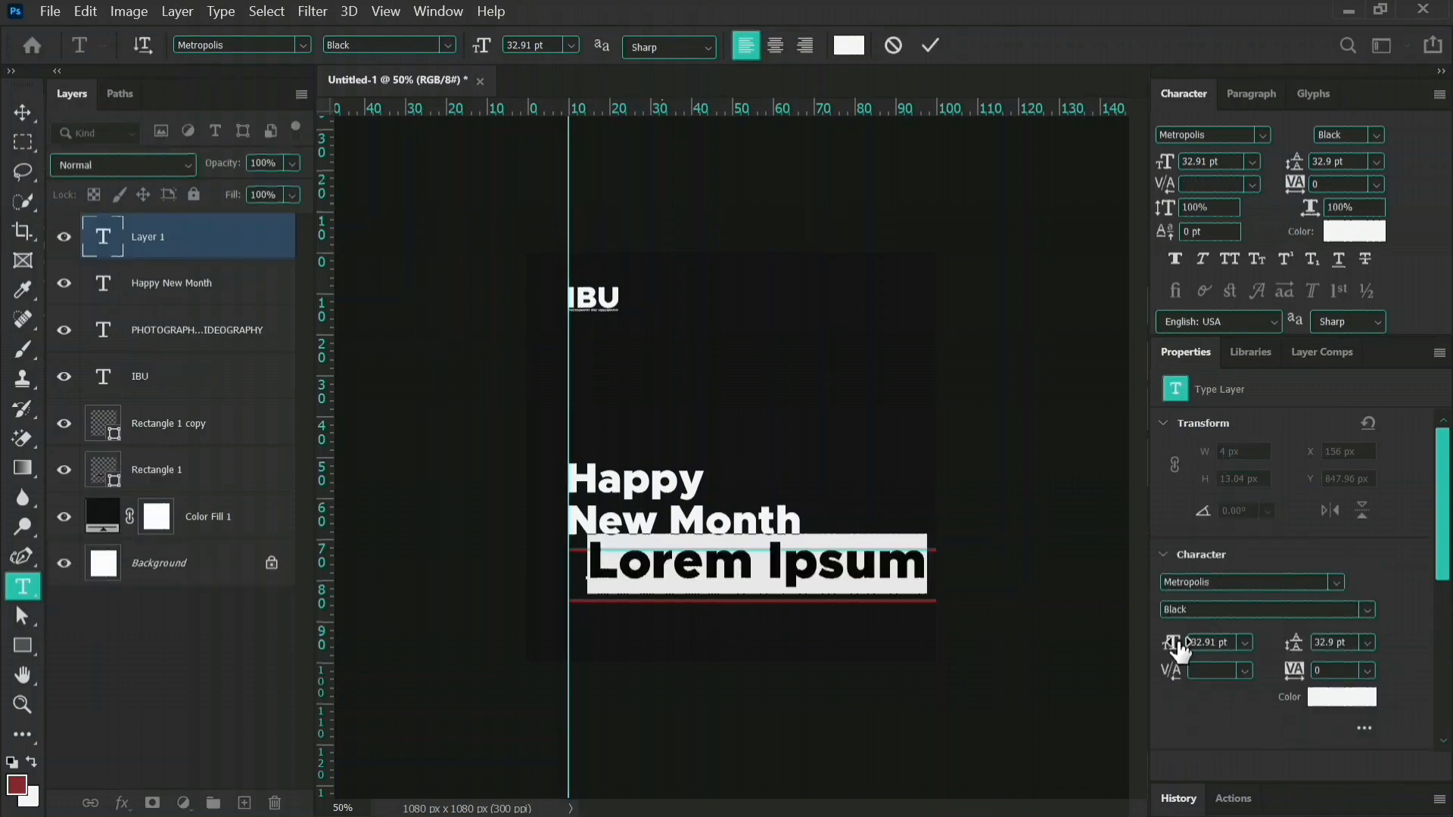
{"action": "left_click_drag", "start_coordinate": [1177, 648], "coordinate": [1149, 657]}
{"action": "left_click", "coordinate": [1367, 605]}
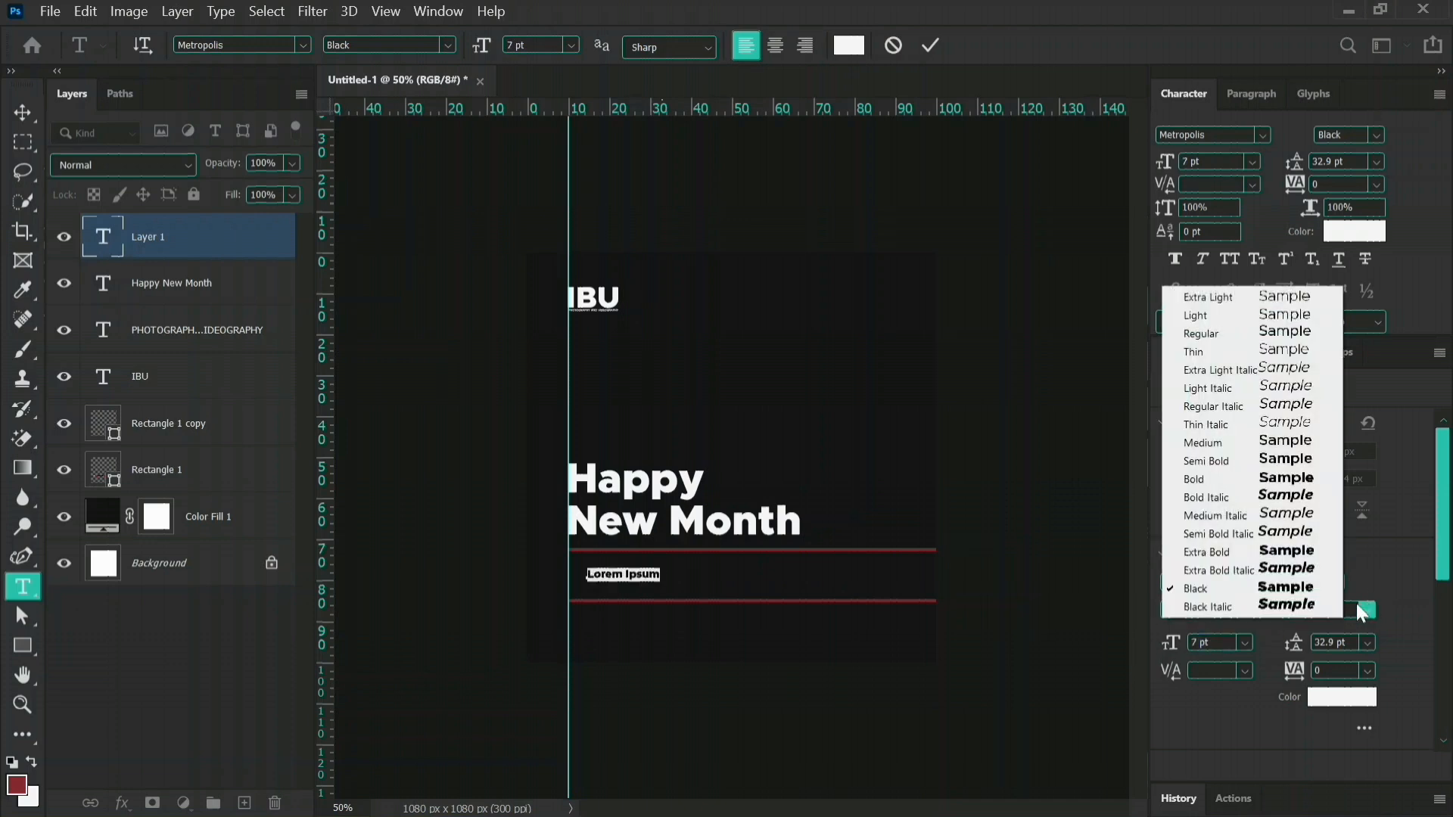
{"action": "left_click", "coordinate": [1211, 334]}
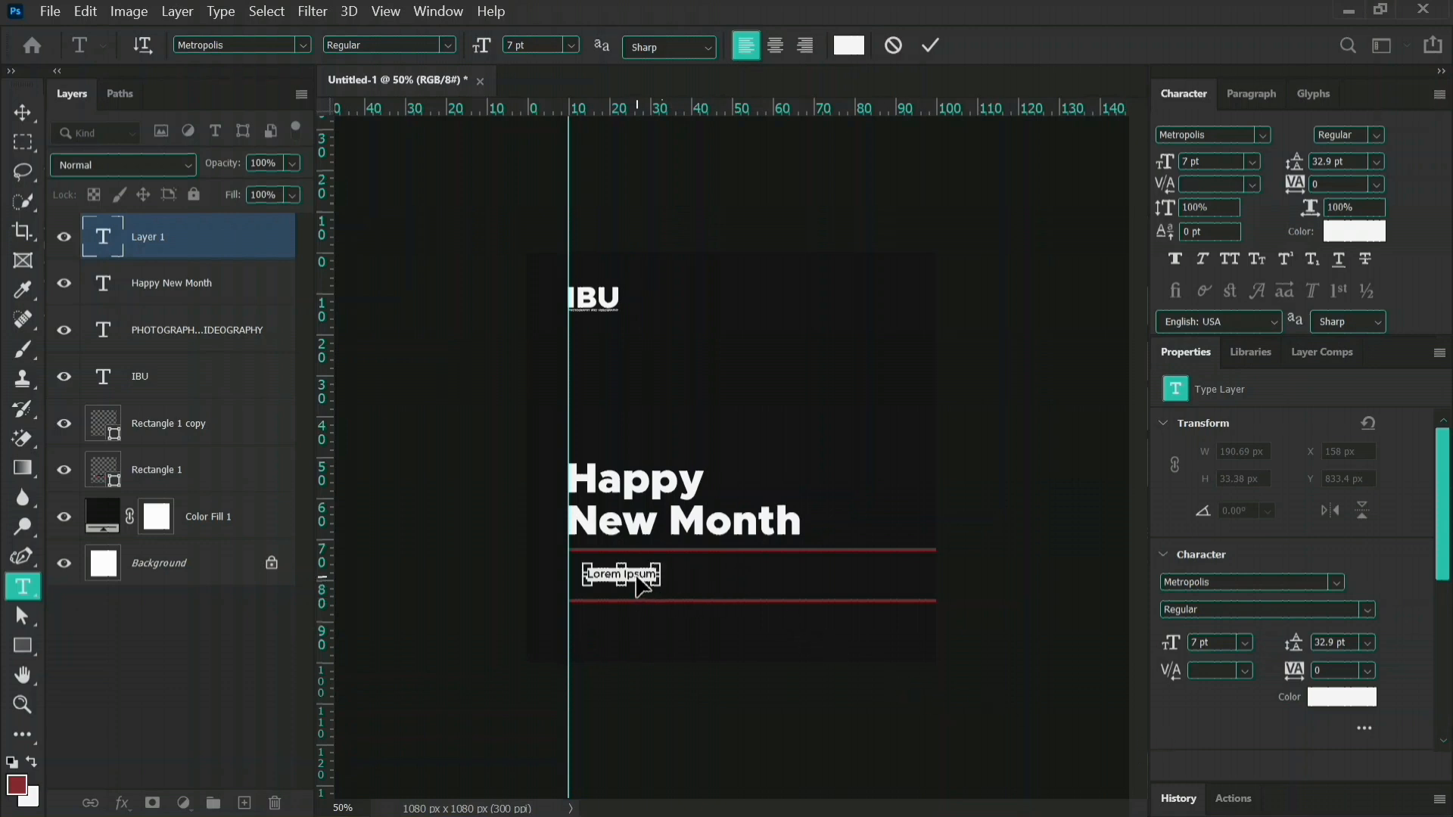
{"action": "left_click_drag", "start_coordinate": [636, 577], "coordinate": [627, 570]}
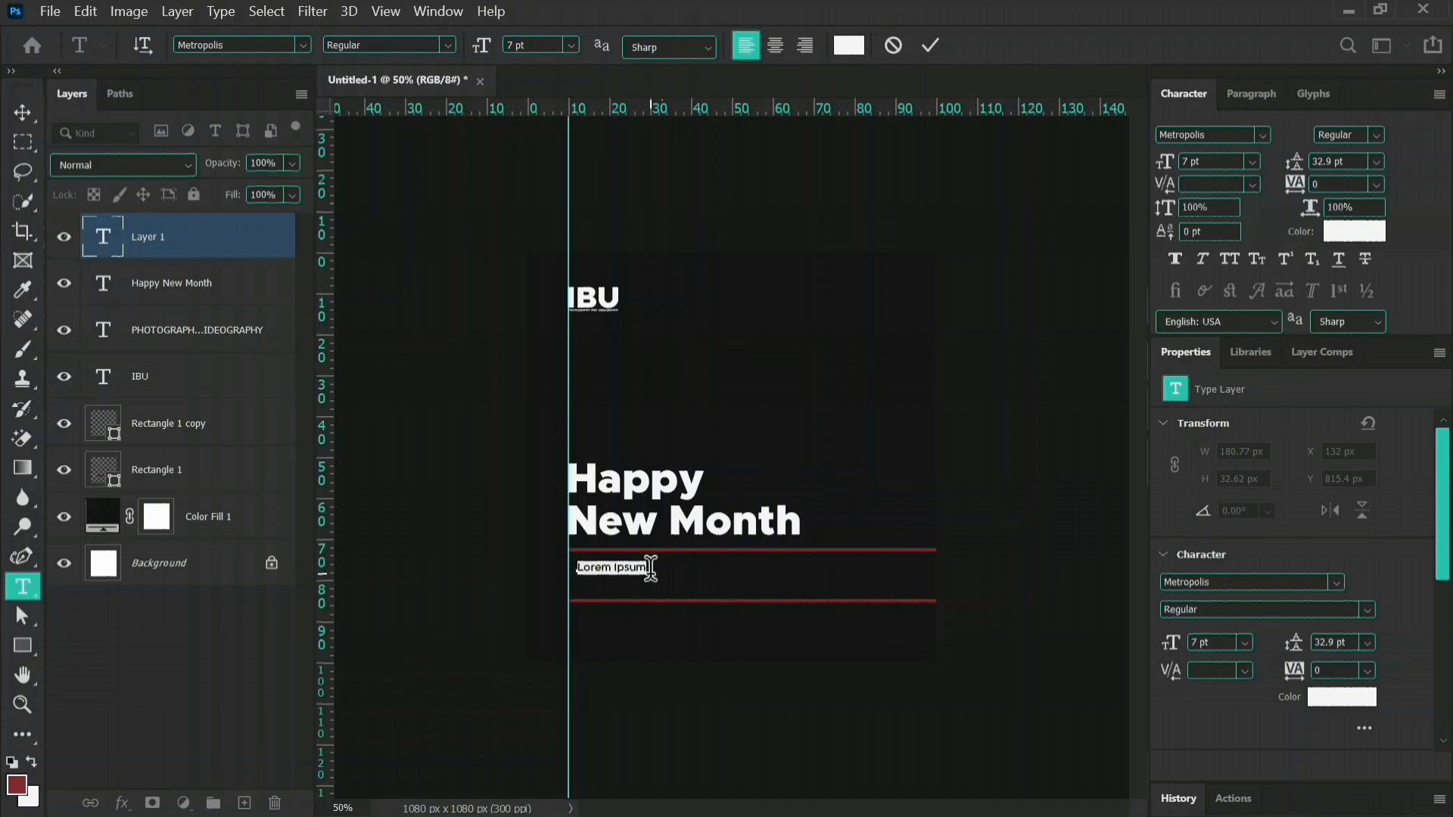
Enter the services text "Studio Shoots | Outdoor Shoots | Potraits | Weddings | Drone Shoot" between the red lines.
{"action": "type", "text": "en"}
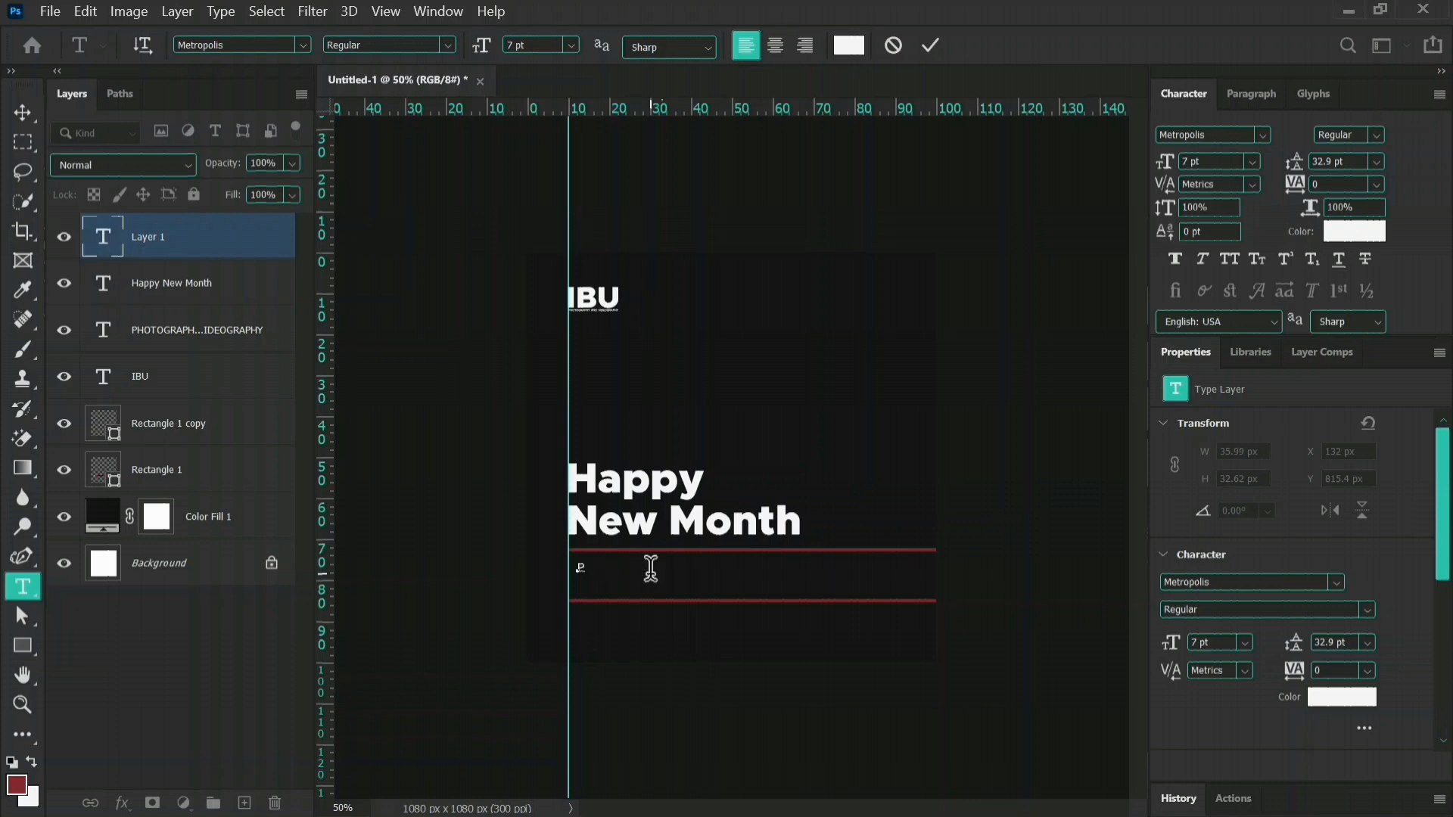
{"action": "key", "text": "BackSpace"}
{"action": "type", "text": "Studio Shoots | Outdoor"}
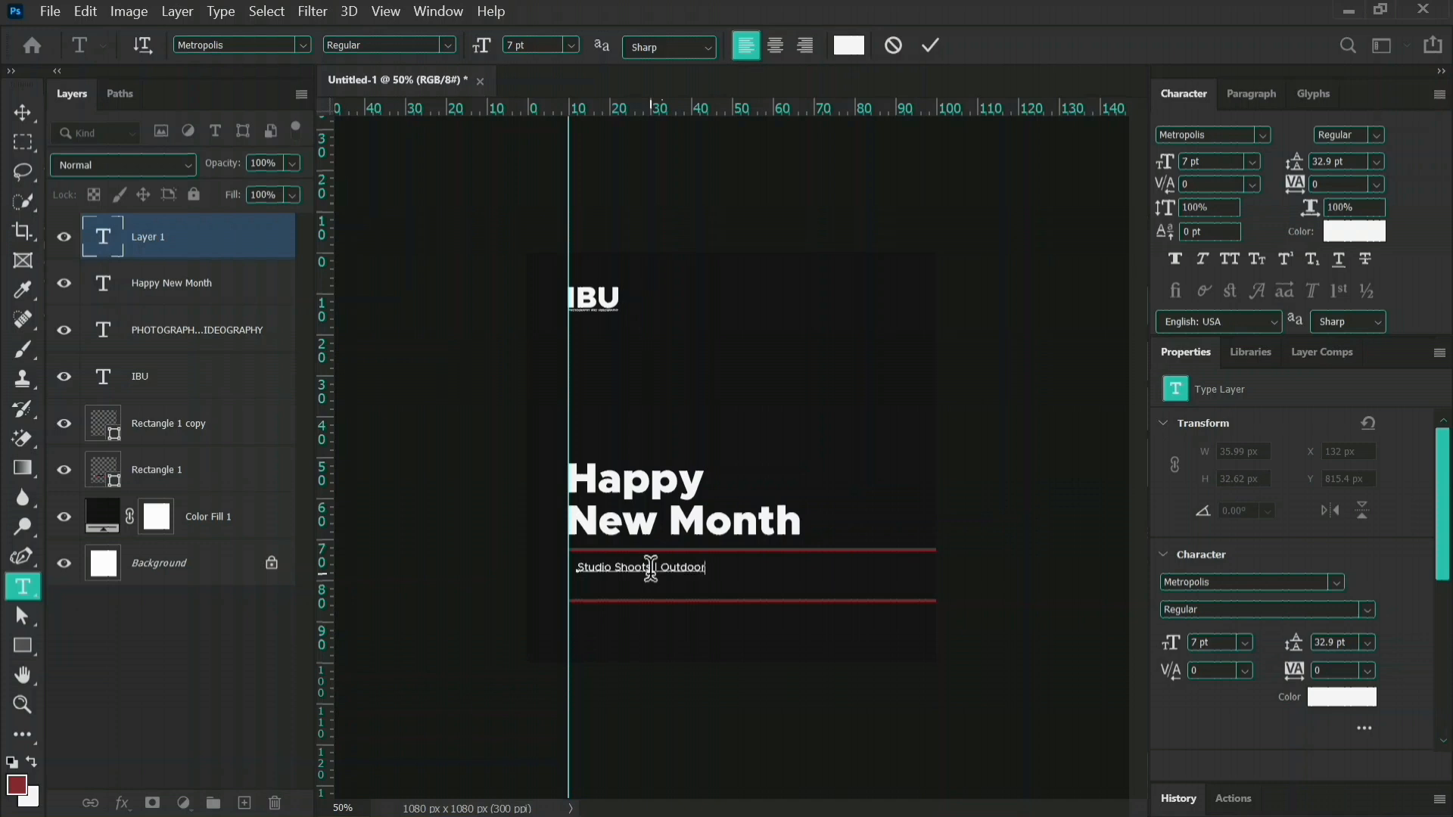
{"action": "type", "text": "Shoots | Potraits | Weddi"}
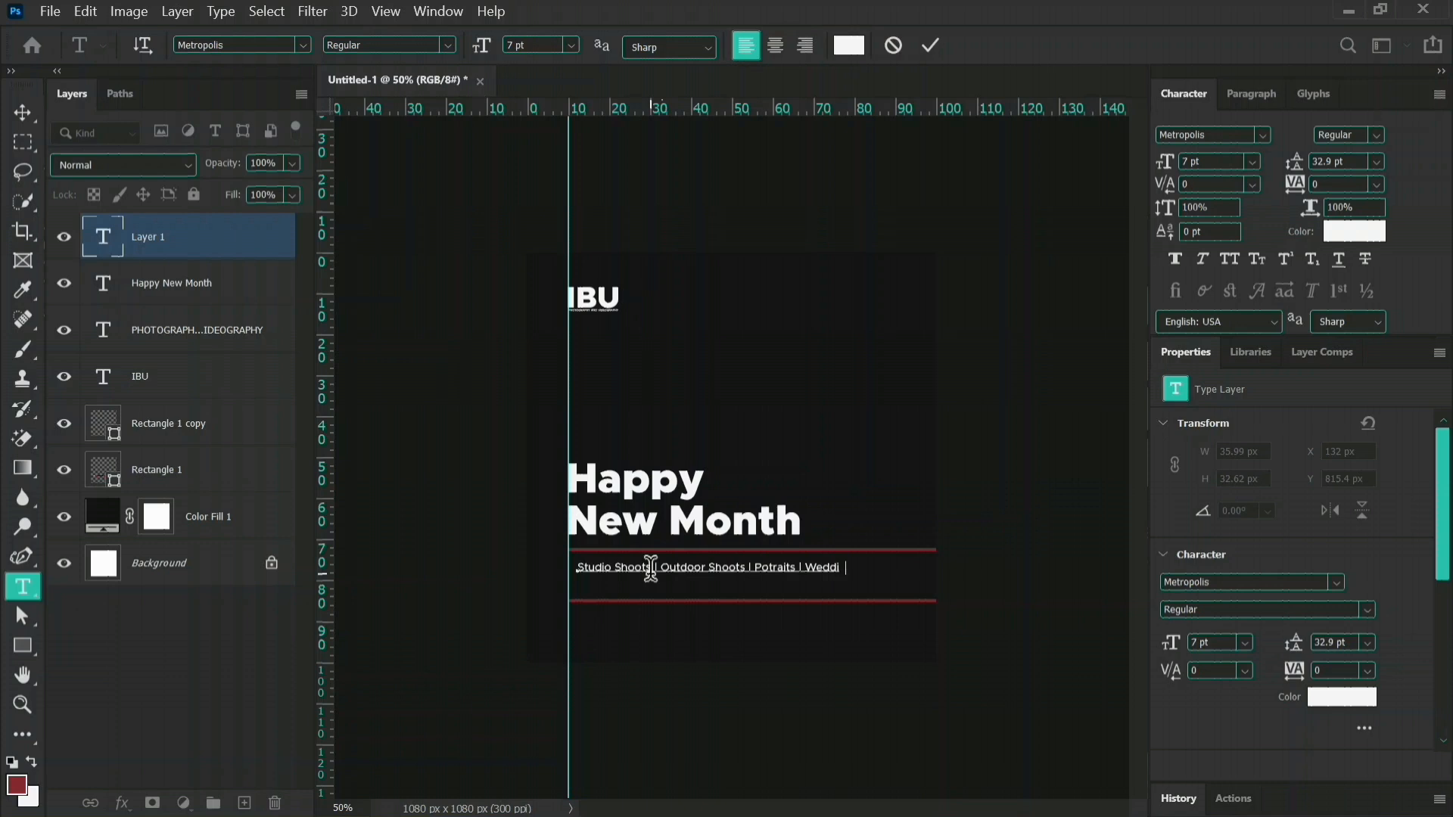
{"action": "type", "text": "ngs"}
{"action": "type", "text": "| Drone Shoot"}
Remove the separator after "Weddings" and move "Drone Shoot" to a second line.
{"action": "left_click", "coordinate": [859, 562]}
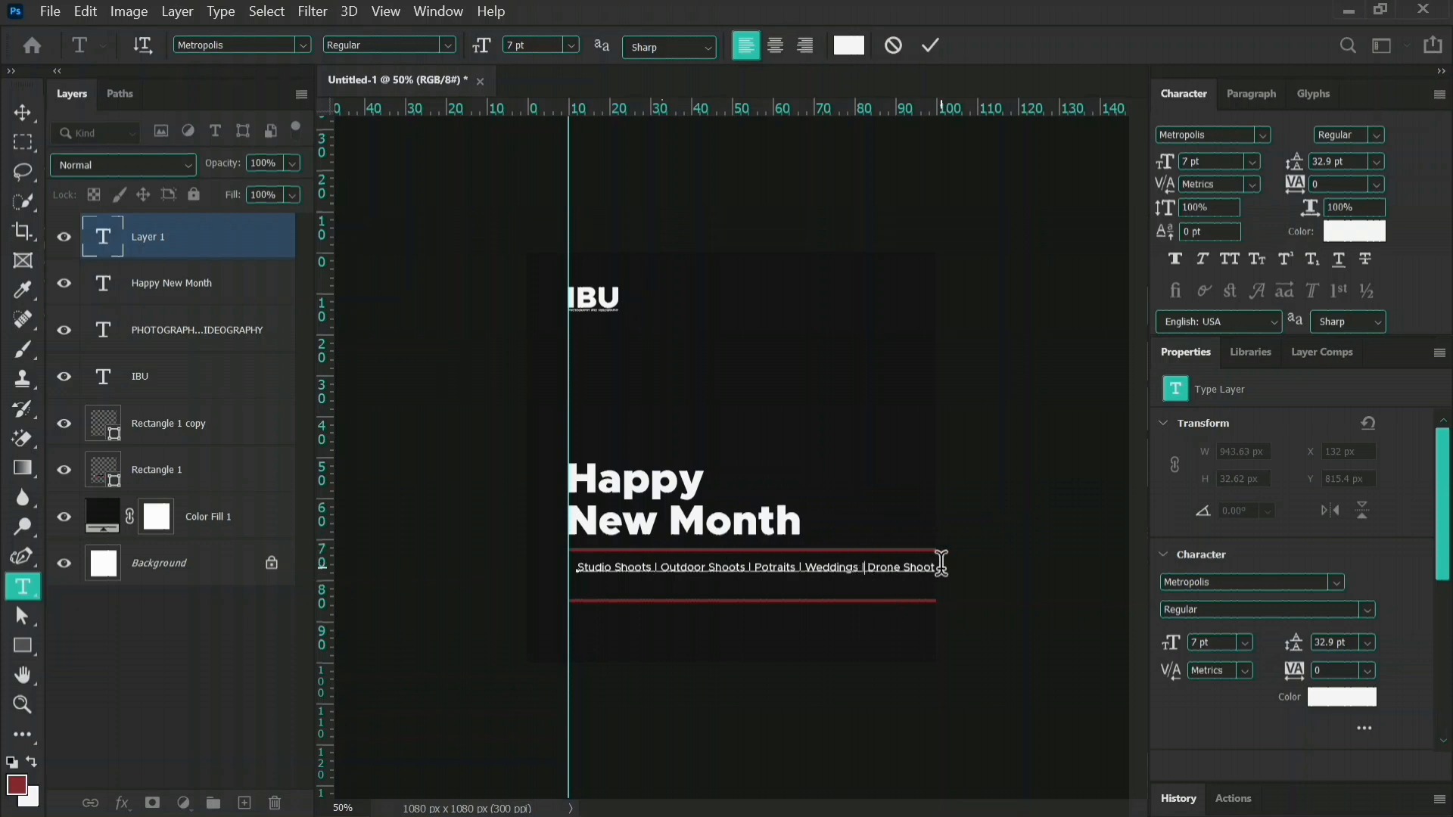
{"action": "key", "text": "BackSpace"}
{"action": "key", "text": "Delete"}
{"action": "key", "text": "Return"}
Set the leading of the whole services text to 10 pt.
{"action": "left_click_drag", "start_coordinate": [1293, 657], "coordinate": [1269, 657]}
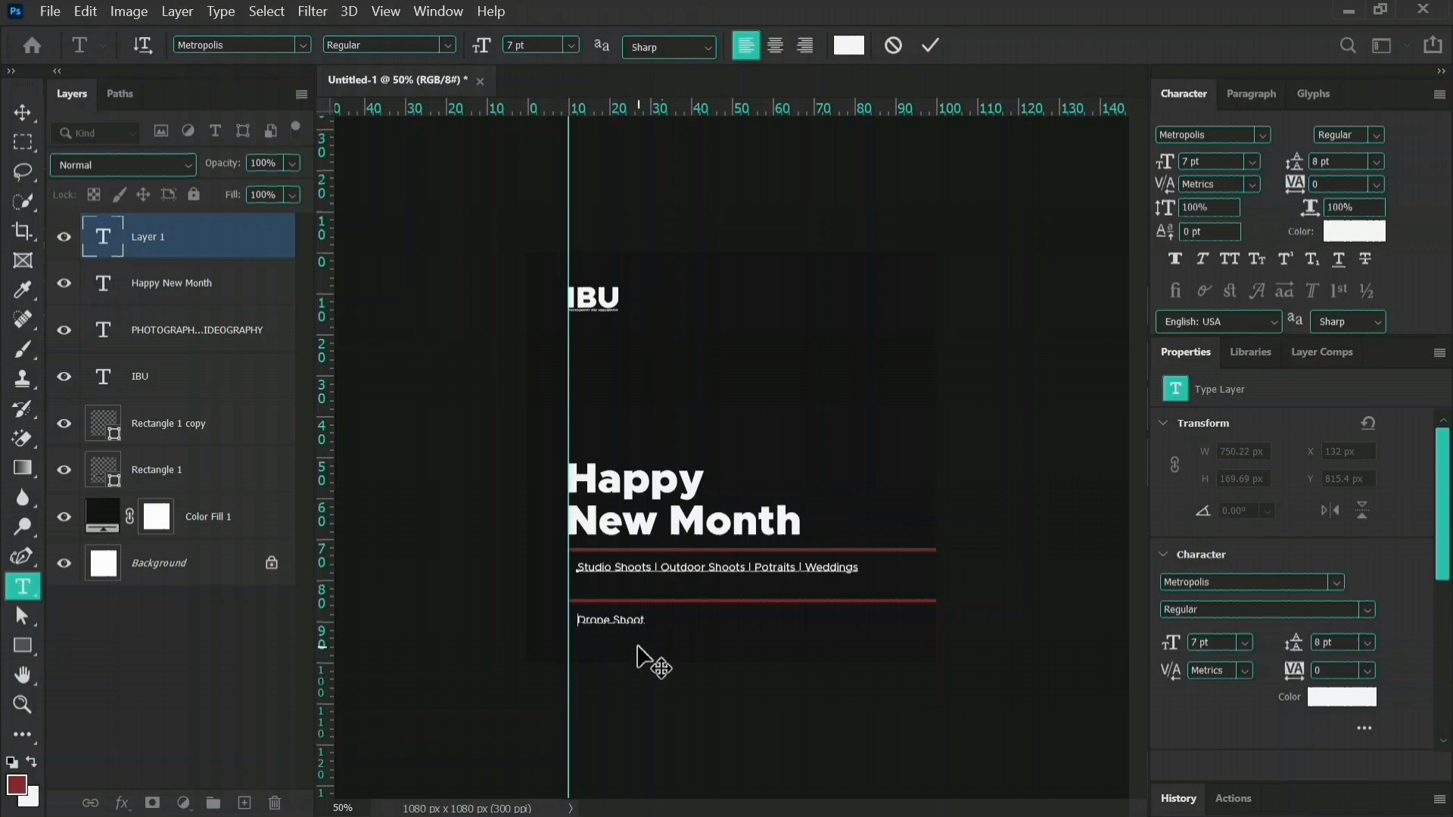
{"action": "key", "text": "ctrl+a"}
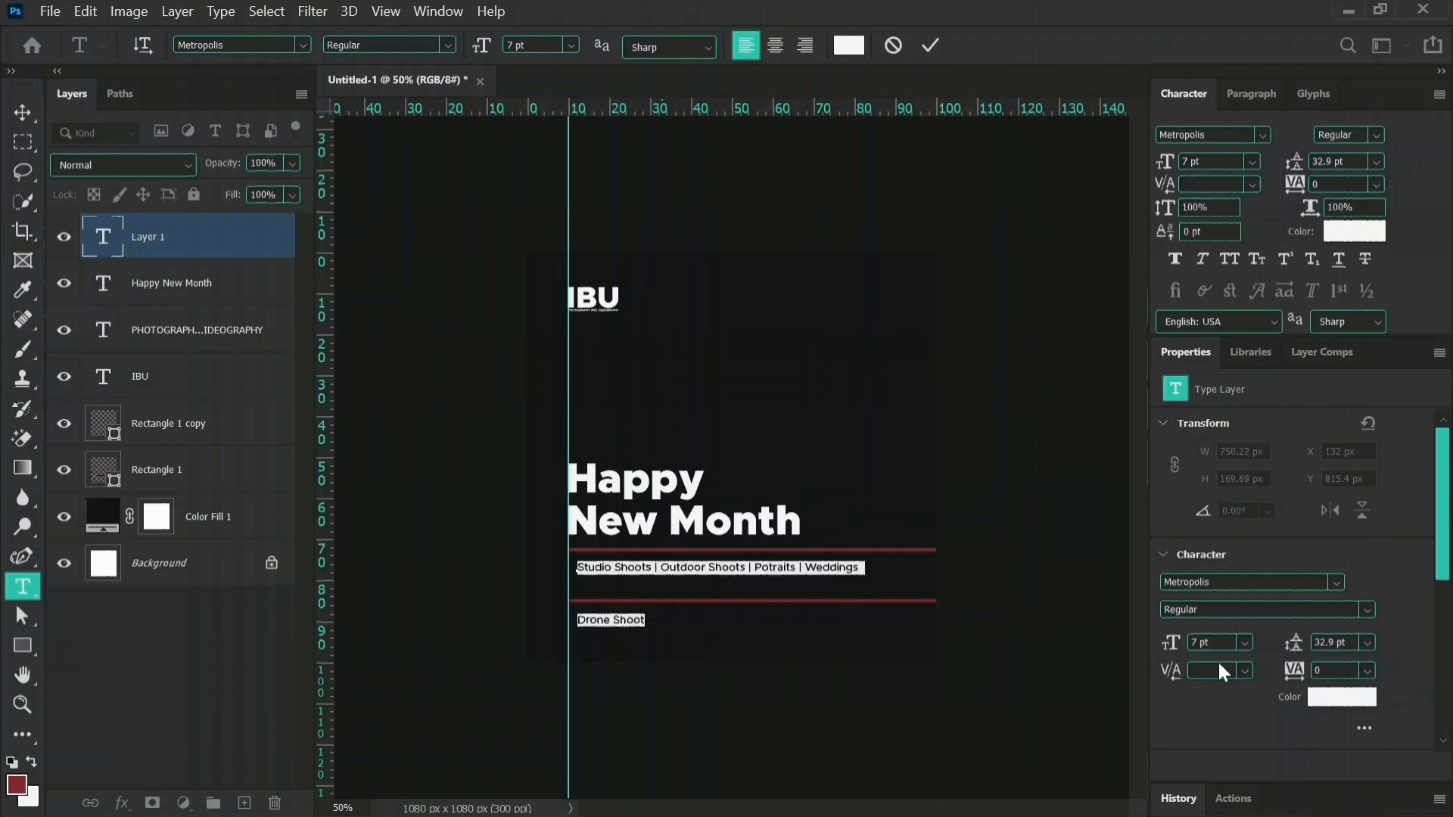
{"action": "left_click_drag", "start_coordinate": [1297, 658], "coordinate": [1272, 657]}
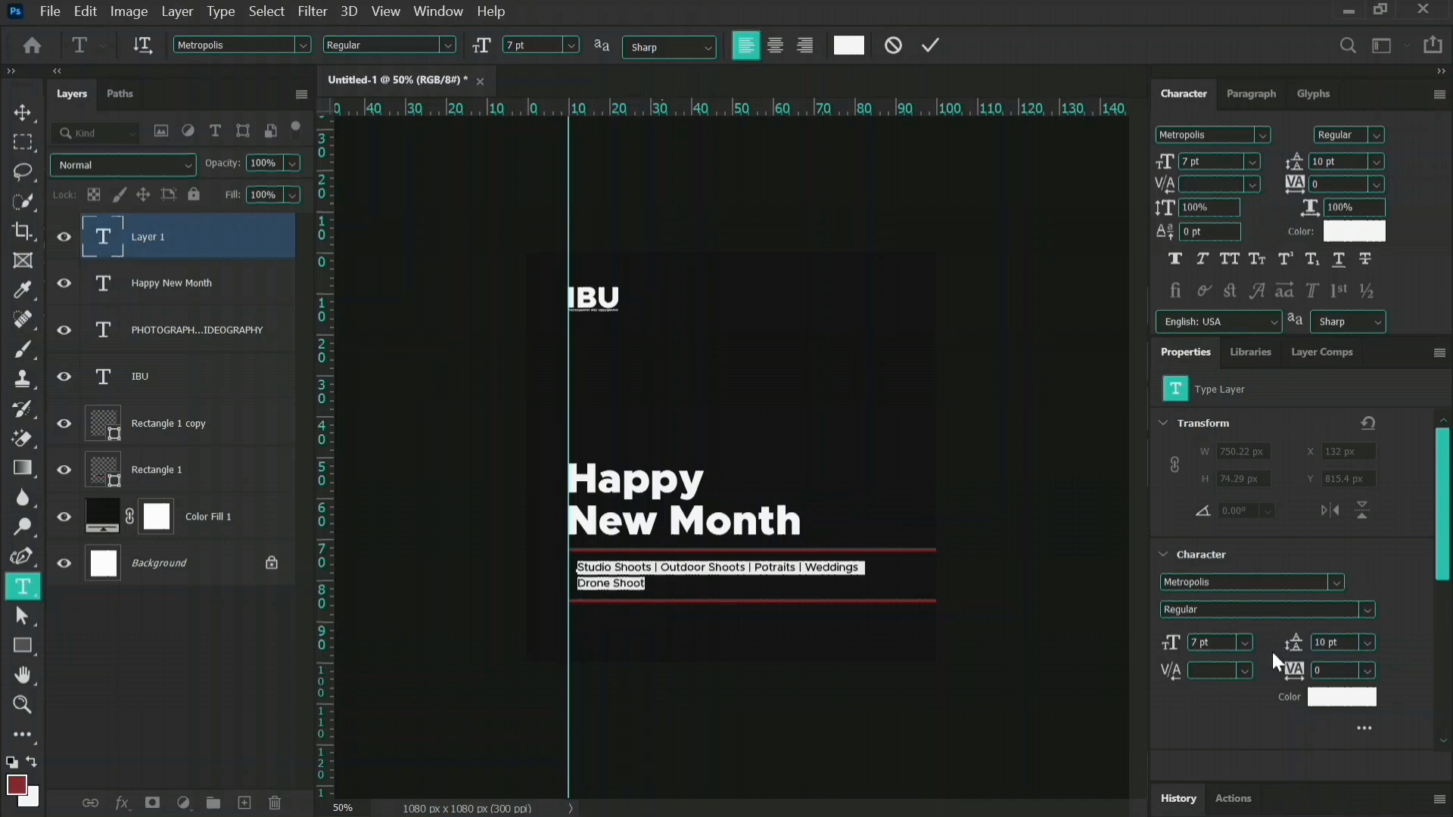
Extend the second services line with "| Music Videos | and lots more." and commit the text.
{"action": "left_click", "coordinate": [645, 574]}
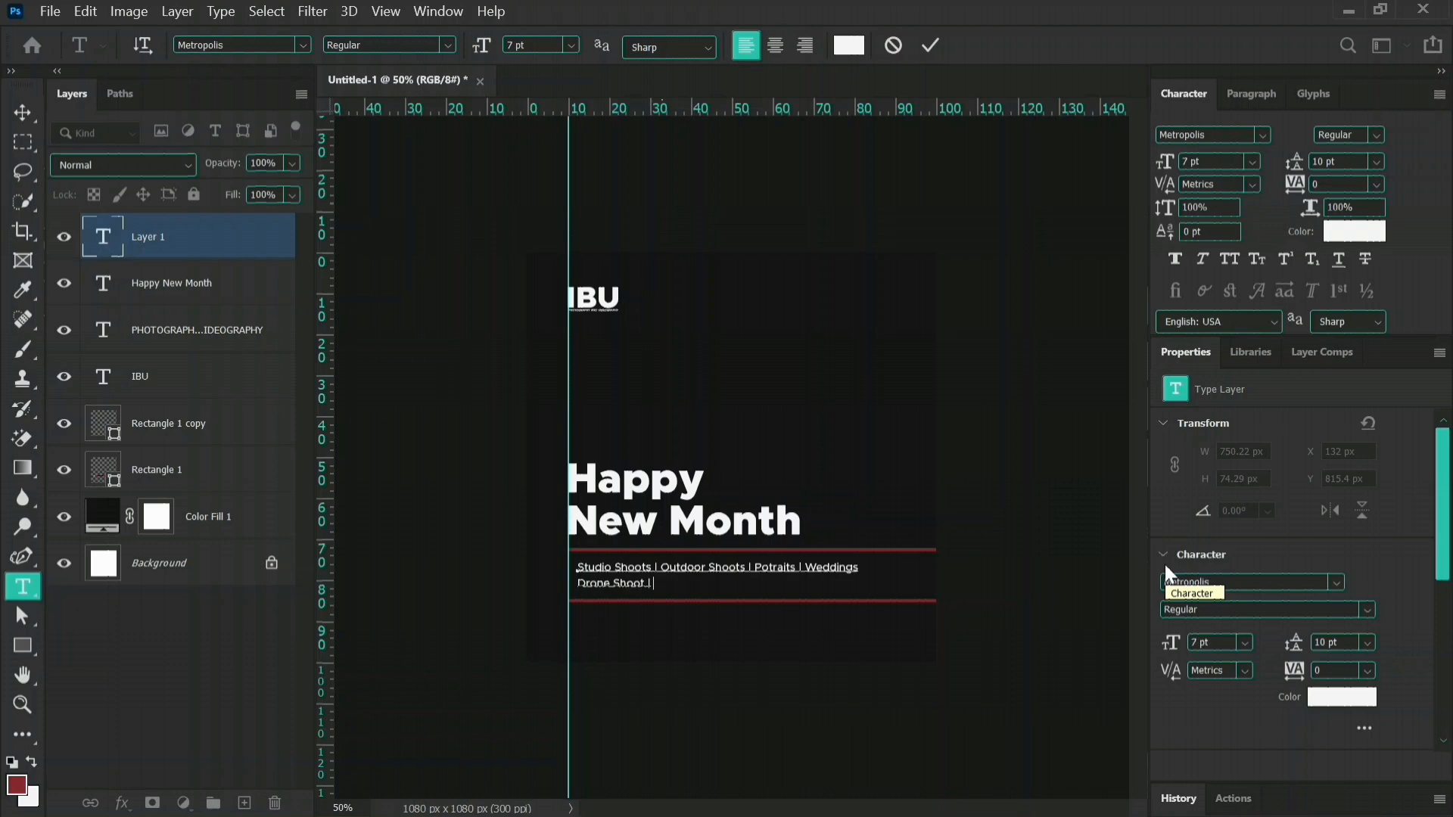
{"action": "type", "text": "Music Videos |"}
{"action": "type", "text": "and "}
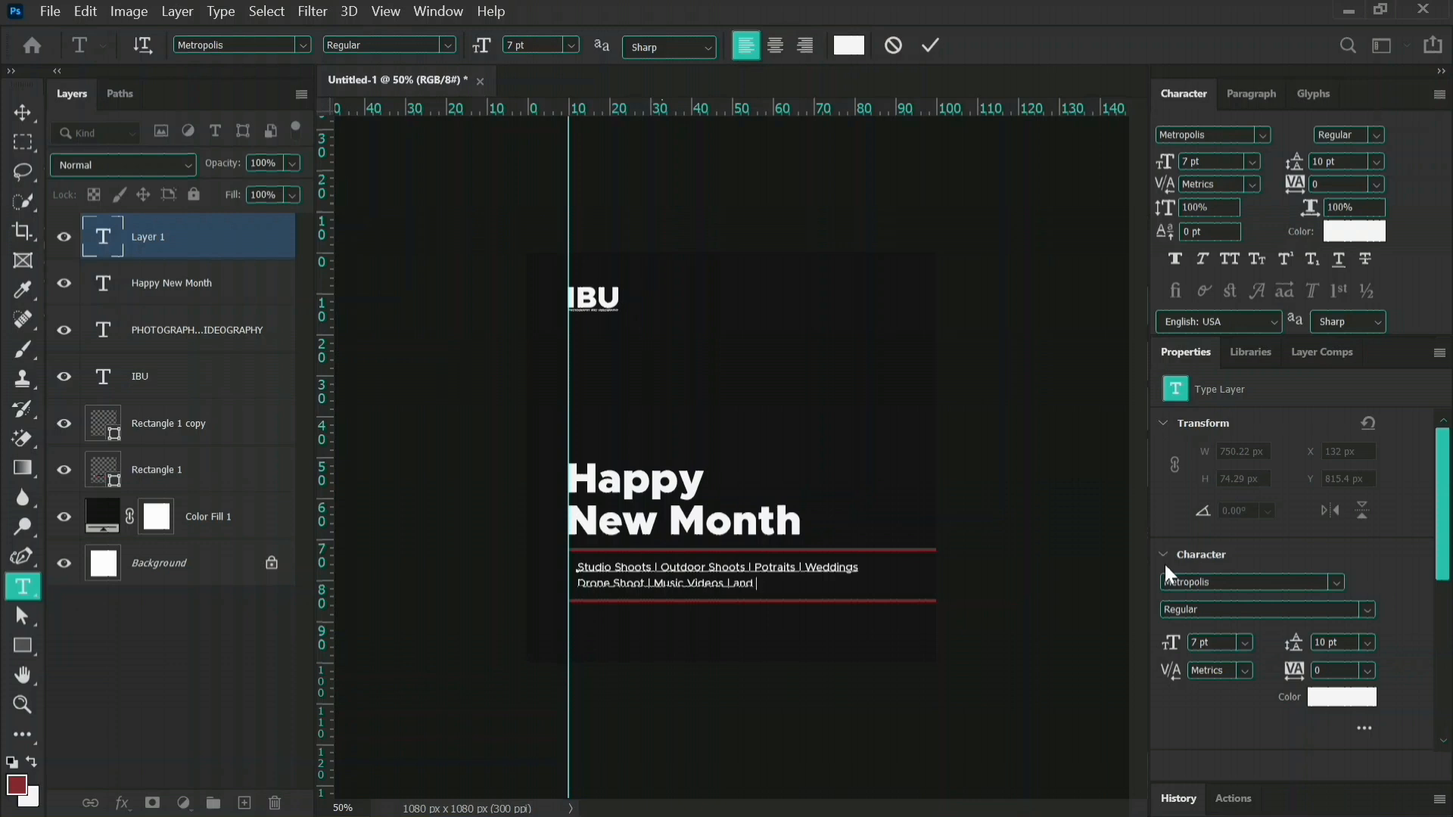
{"action": "type", "text": " lots more."}
{"action": "left_click", "coordinate": [931, 47]}
{"action": "key", "text": "v"}
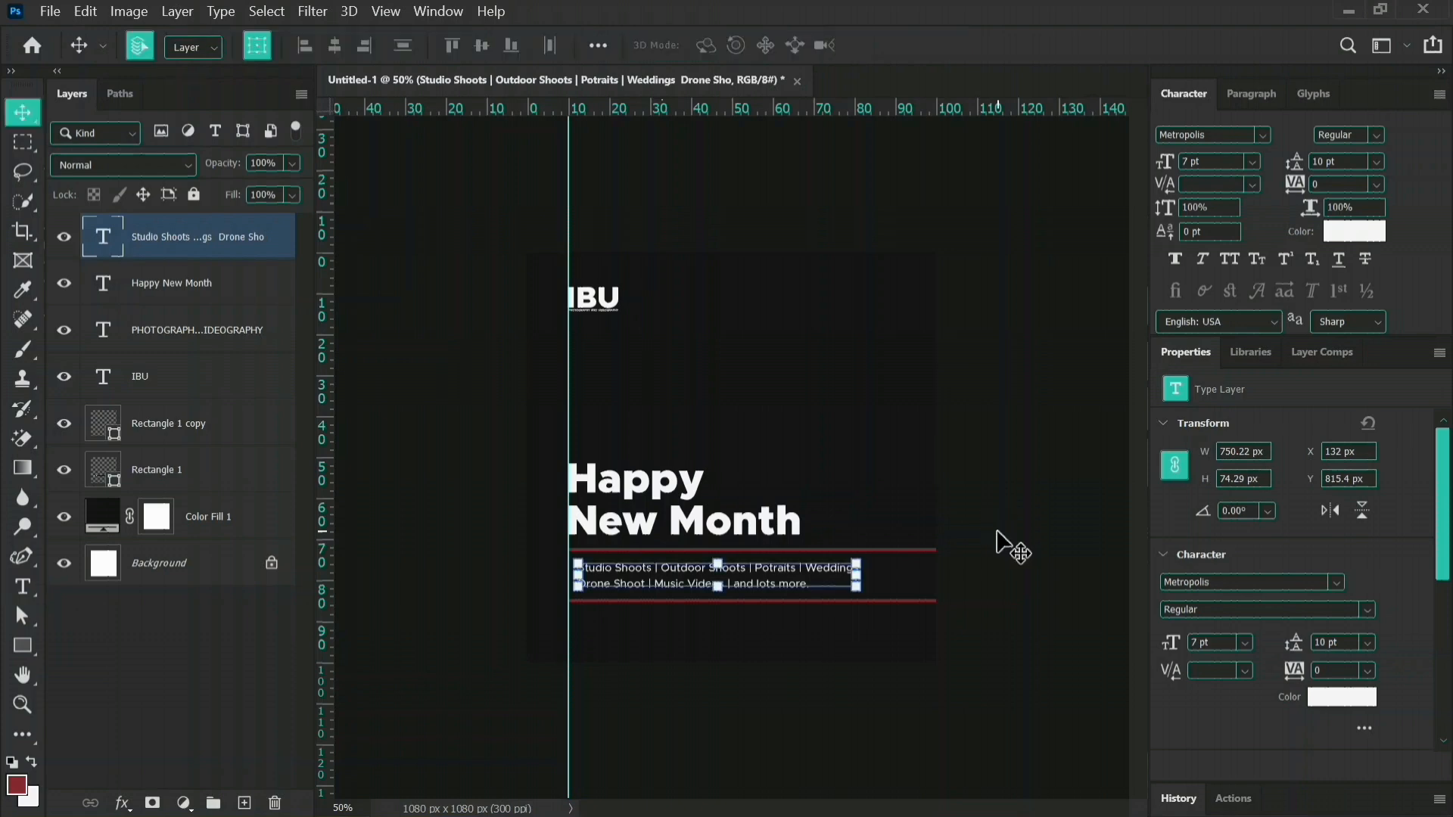
Nudge the services text slightly upwards between the red lines, to a Y position of 813.4 px.
{"action": "left_click", "coordinate": [1041, 555]}
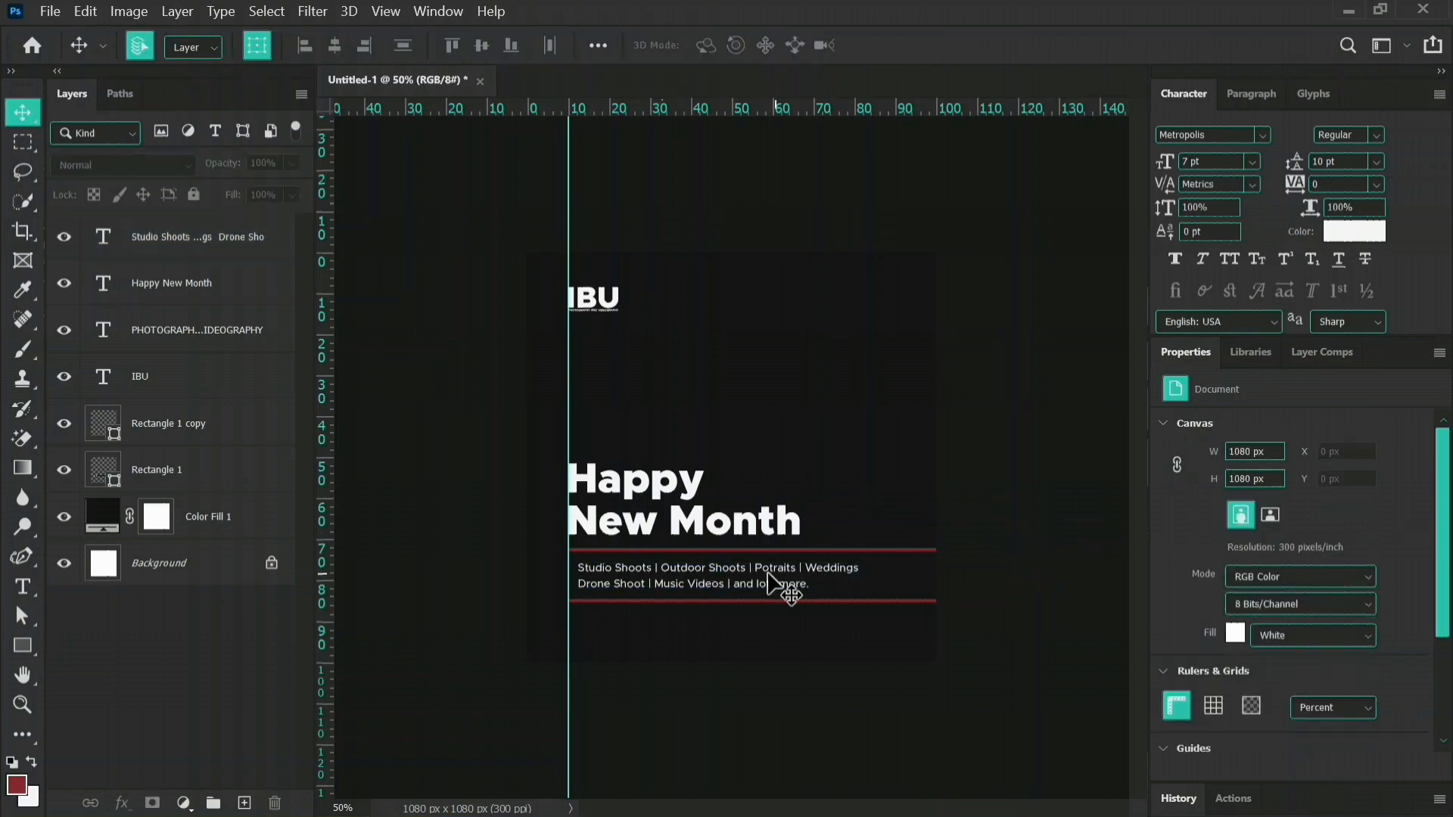
{"action": "left_click", "coordinate": [711, 579]}
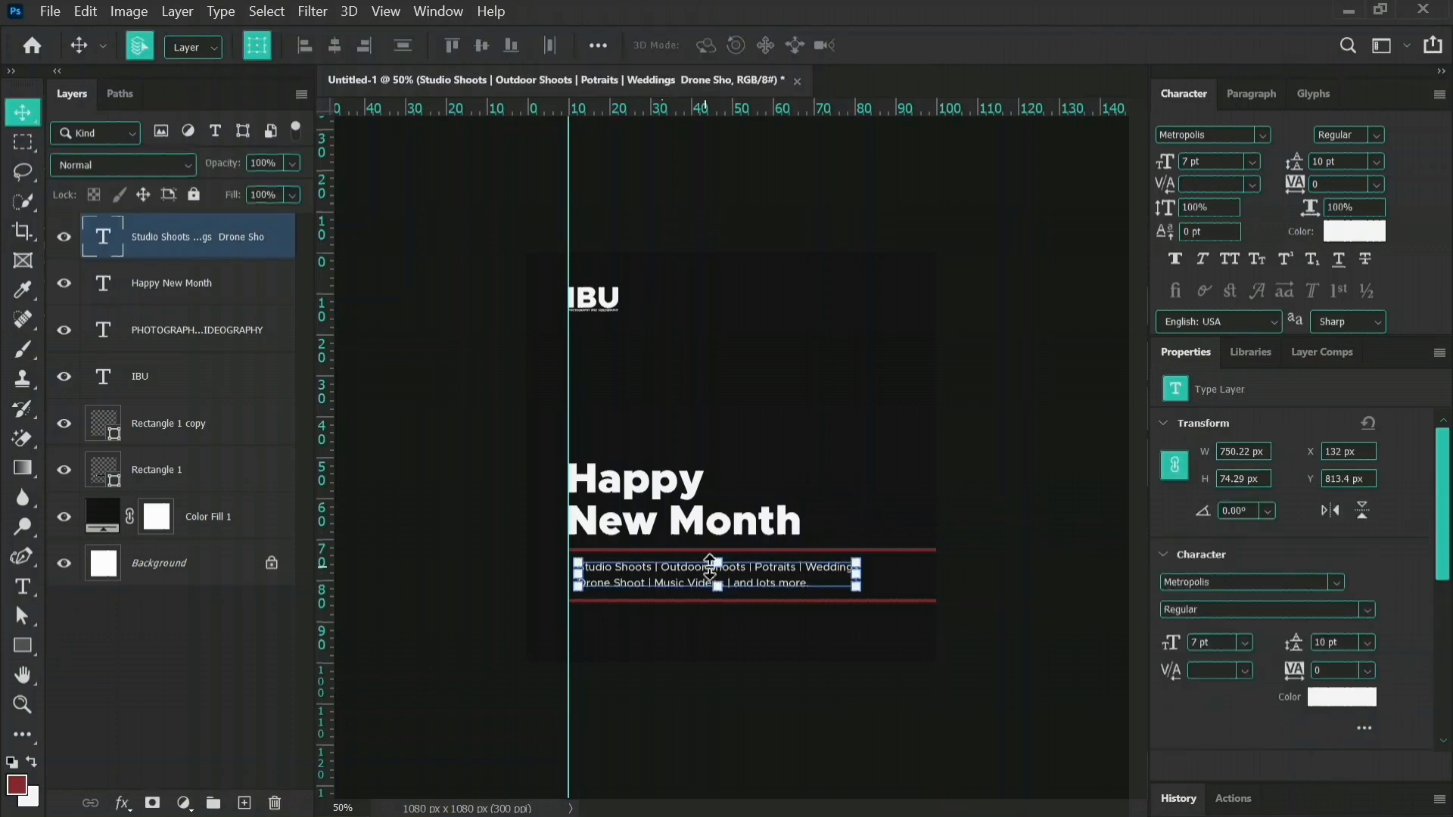
{"action": "left_click", "coordinate": [1045, 701]}
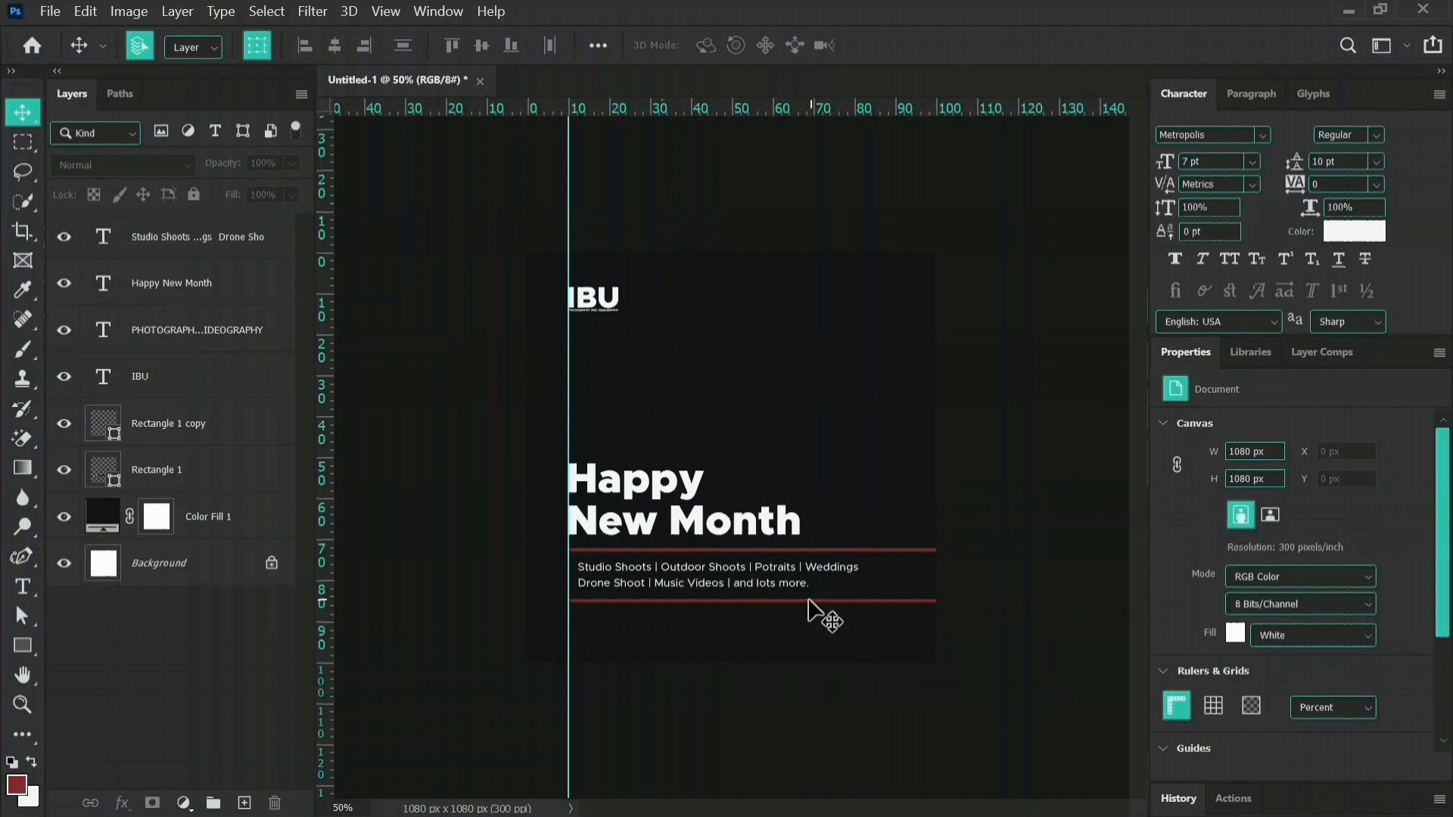
Try the services text at 8 pt, then return its size to 7 pt.
{"action": "left_click", "coordinate": [778, 583]}
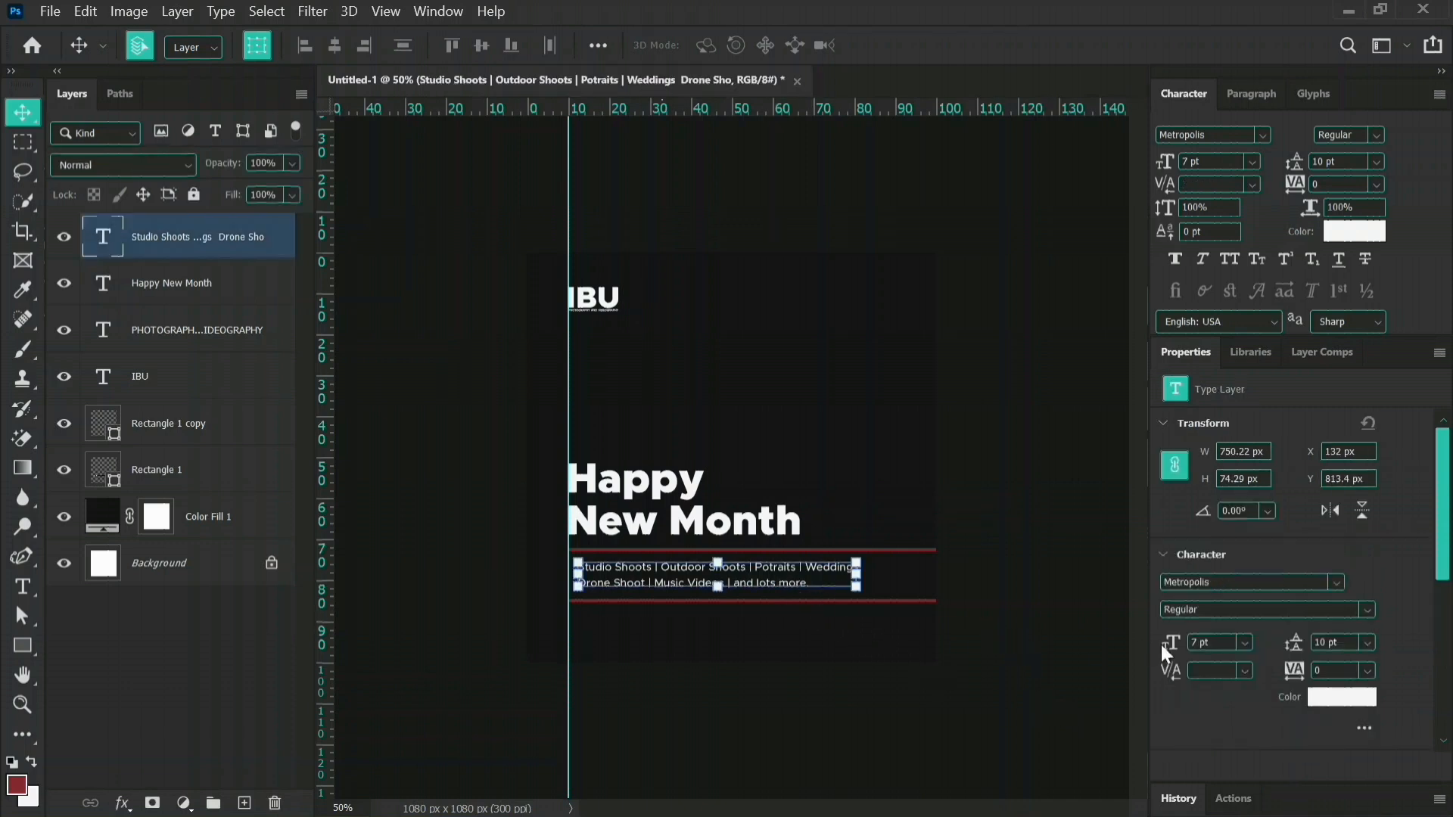
{"action": "left_click", "coordinate": [1193, 642]}
{"action": "key", "text": "Down"}
{"action": "key", "text": "Up"}
{"action": "key", "text": "Up"}
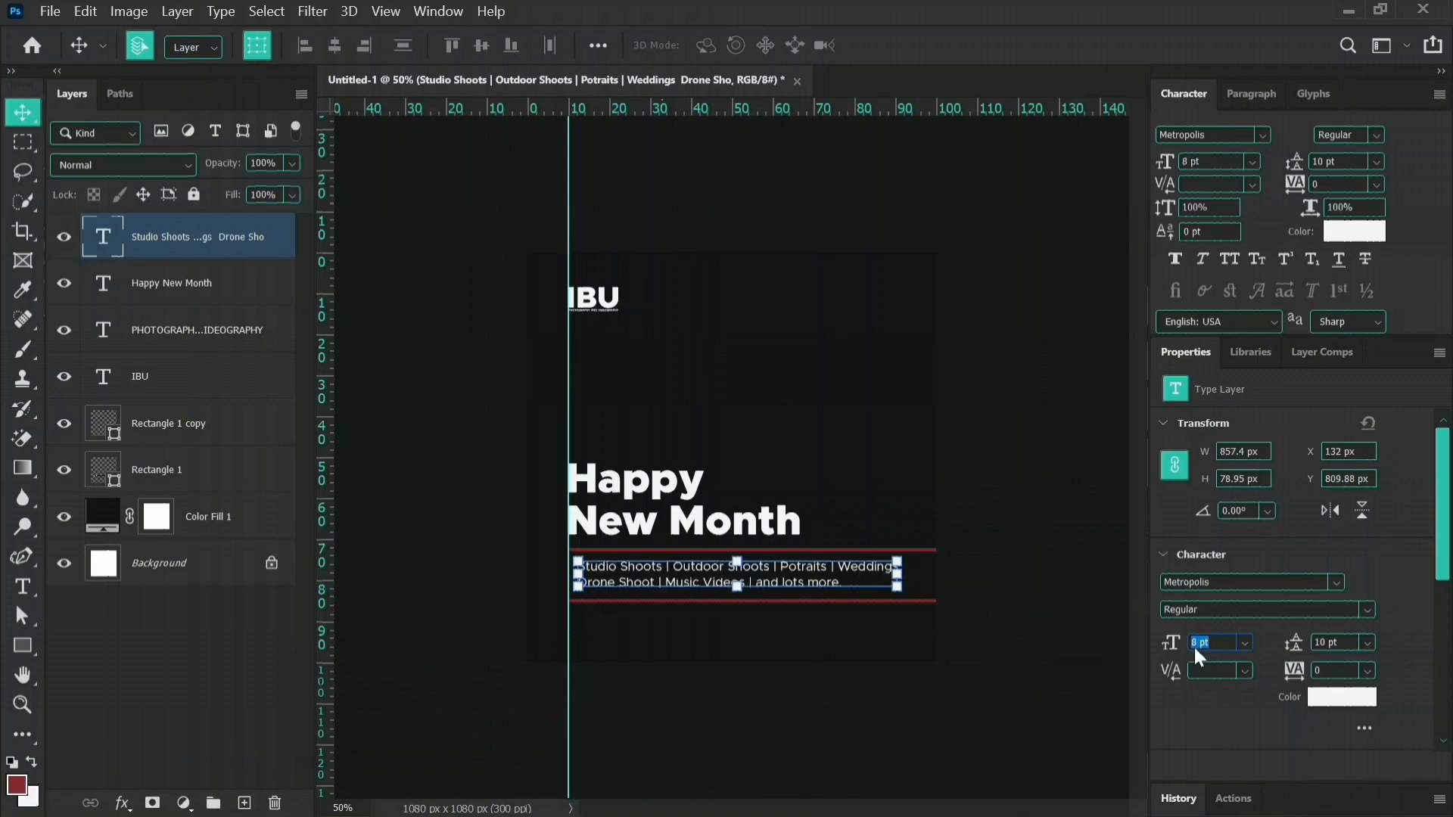
{"action": "key", "text": "Down"}
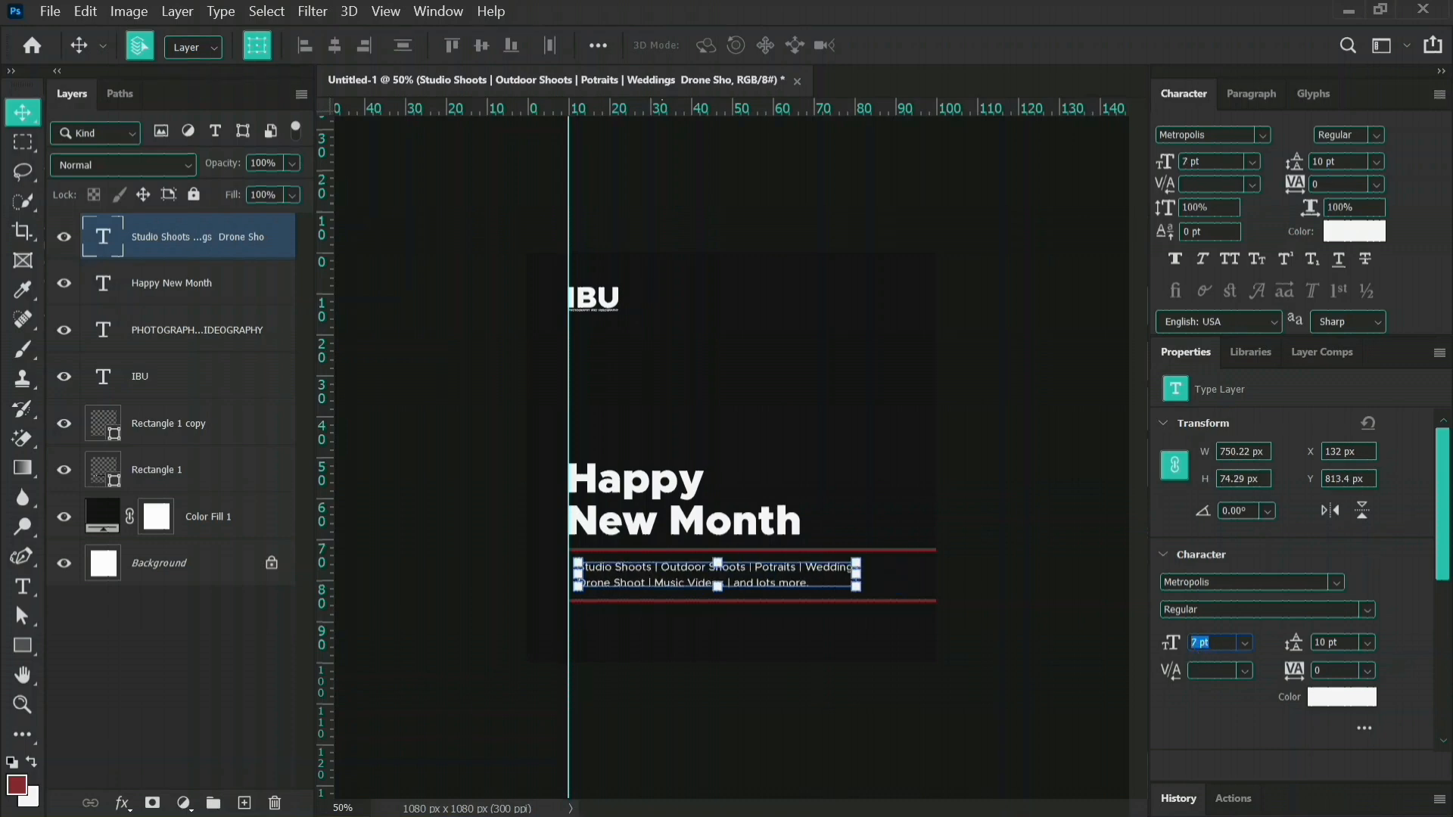
Set the services text size to 7.5 pt and nudge it slightly left to an X position of 130 px.
{"action": "left_click", "coordinate": [1198, 642]}
{"action": "type", "text": ".5"}
{"action": "key", "text": "Return"}
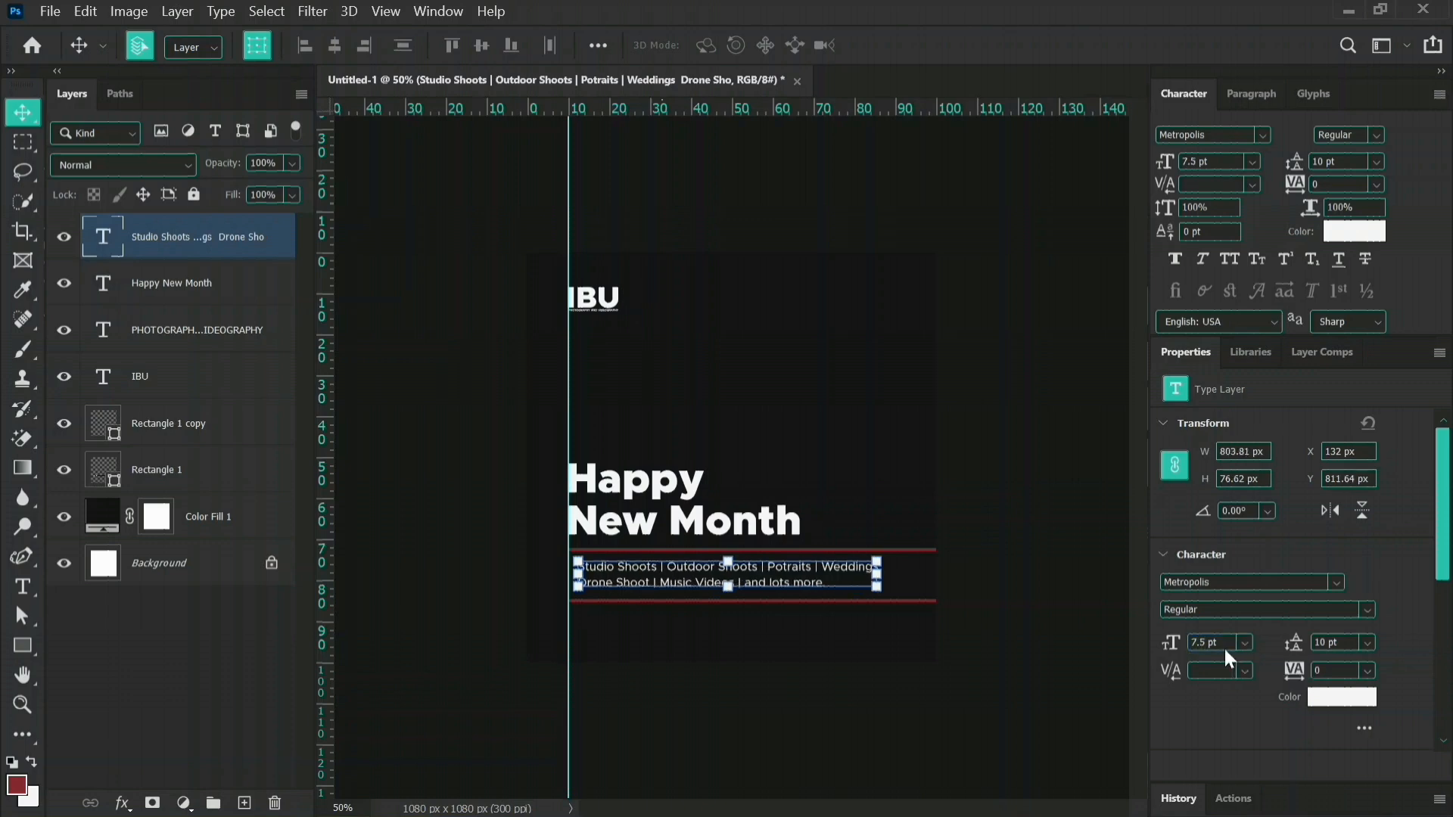
{"action": "left_click", "coordinate": [943, 692]}
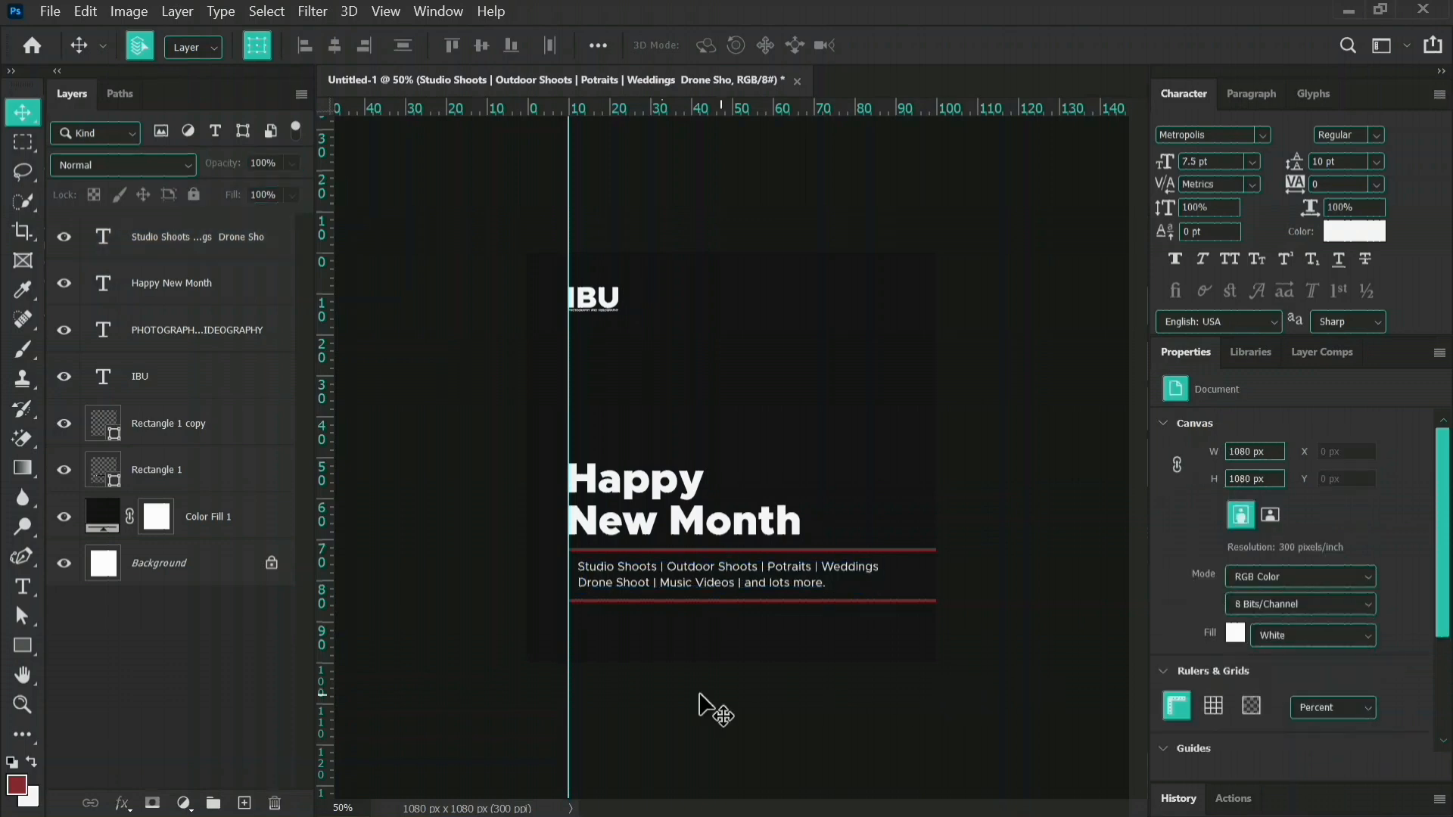
{"action": "left_click", "coordinate": [660, 575]}
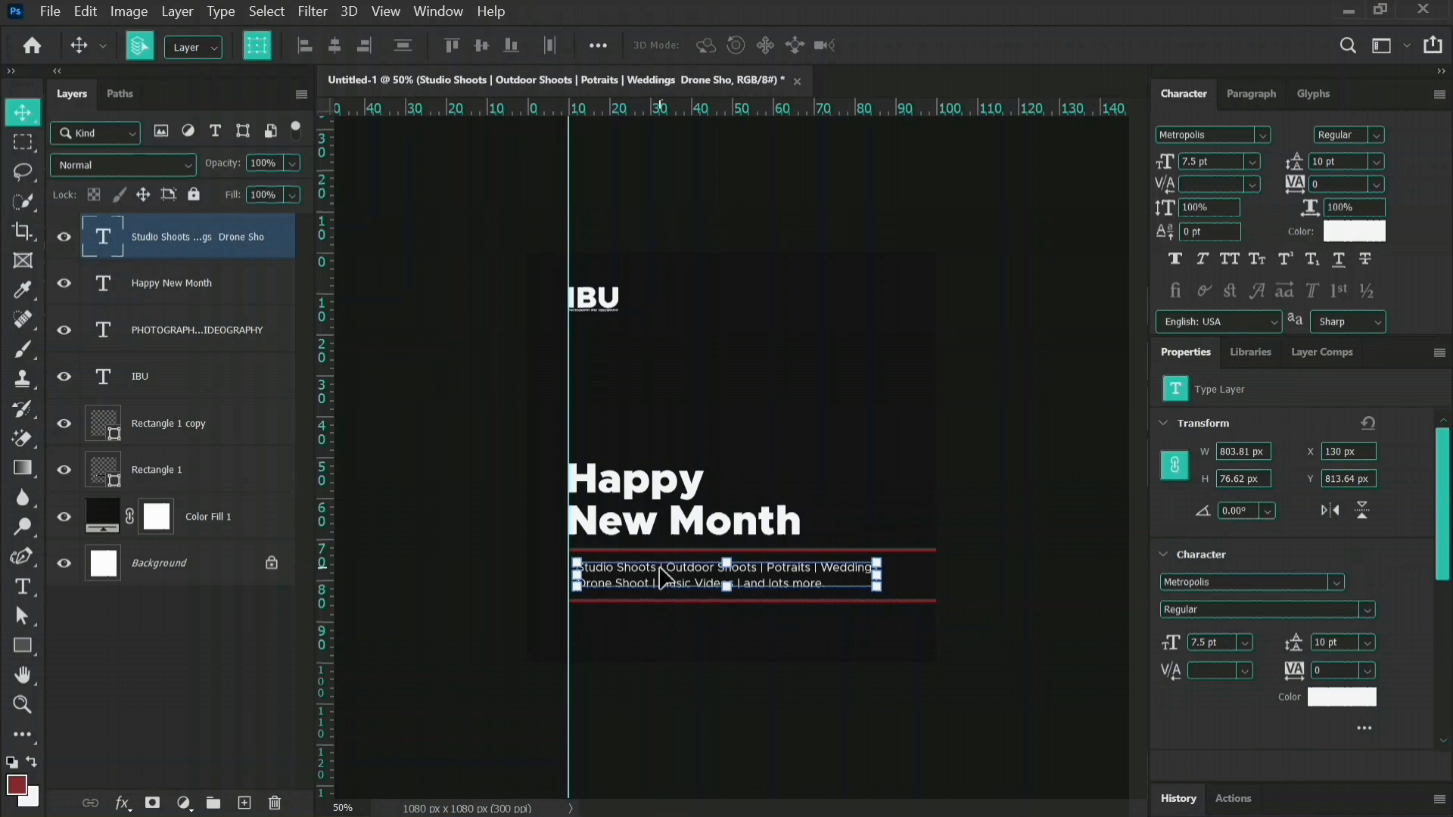
{"action": "left_click", "coordinate": [972, 691]}
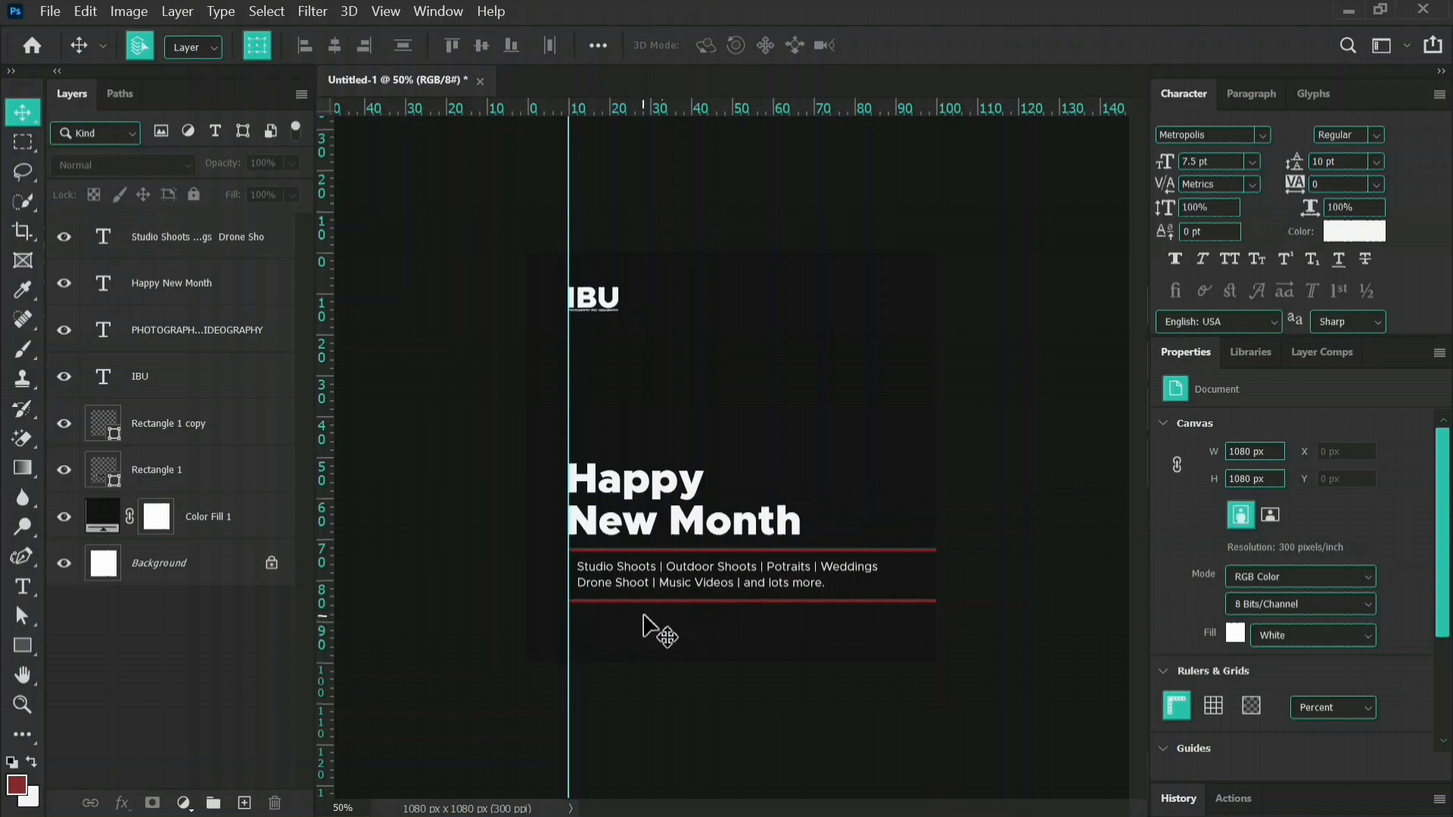
Reduce the height of the lower red line to 6 px.
{"action": "left_click", "coordinate": [673, 602]}
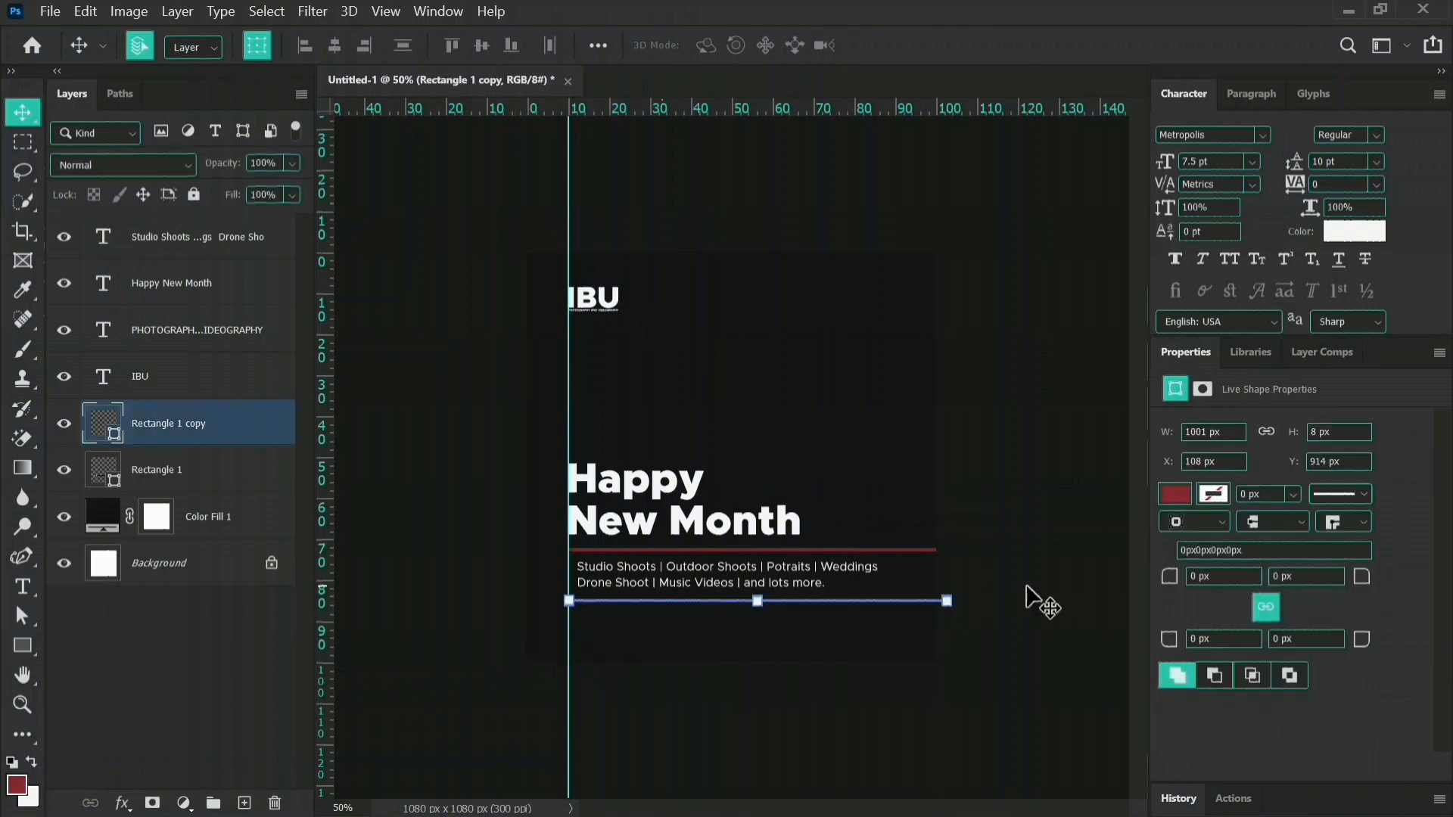
{"action": "left_click", "coordinate": [1312, 431]}
{"action": "key", "text": "Down"}
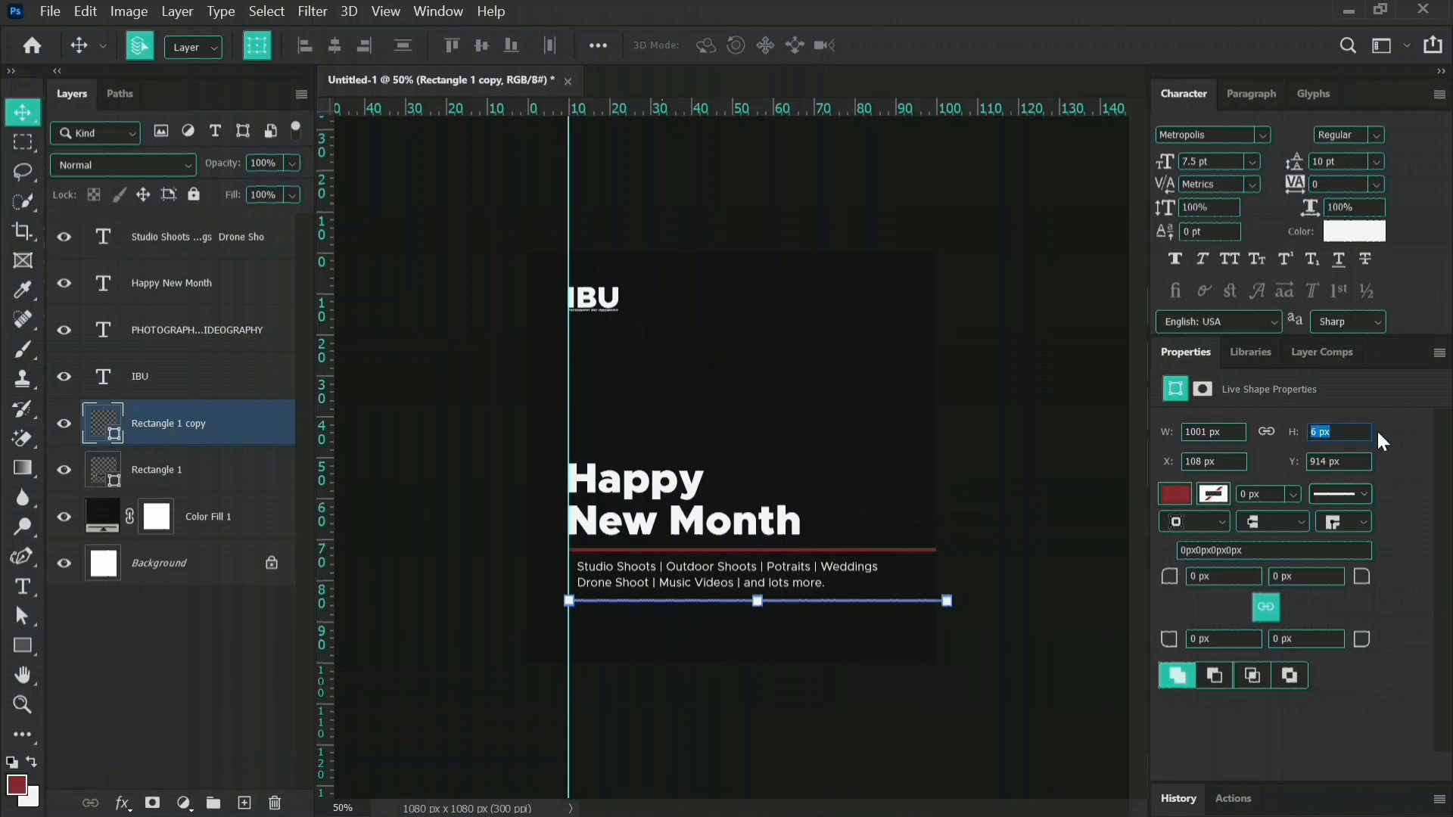
{"action": "key", "text": "Return"}
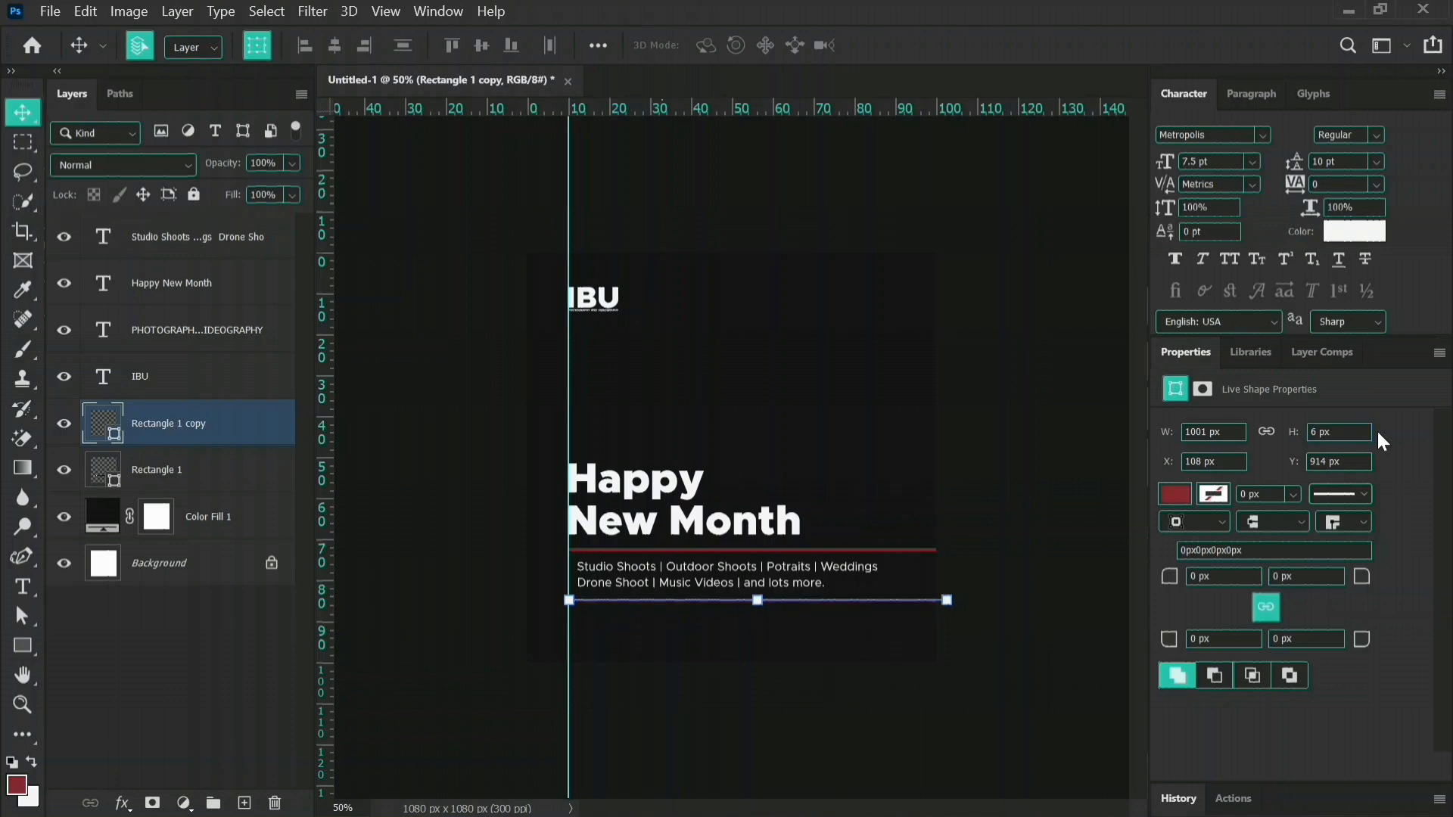
{"action": "left_click", "coordinate": [1079, 470]}
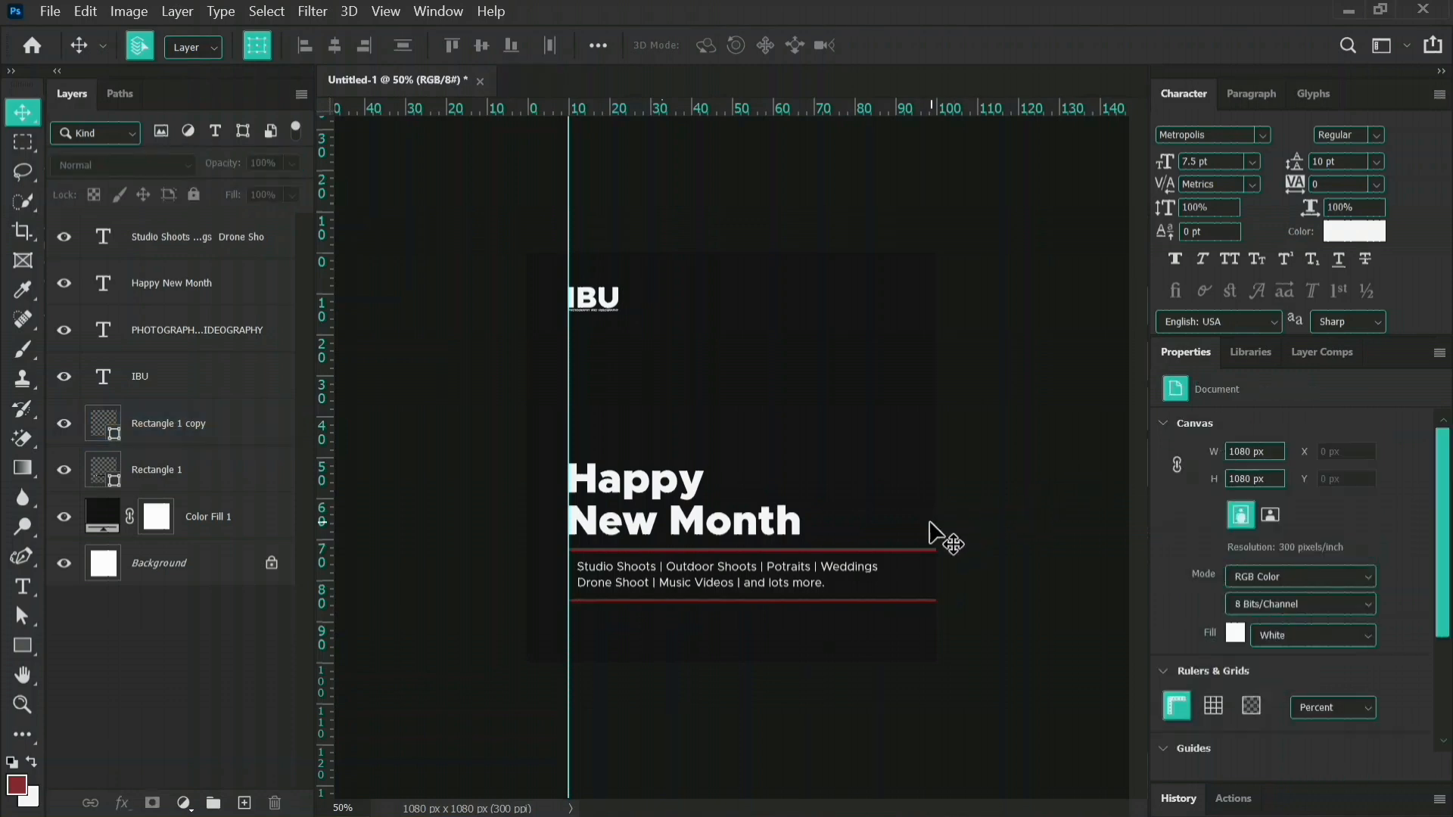
Reduce the height of the upper red line to match the lower one.
{"action": "left_click", "coordinate": [919, 551]}
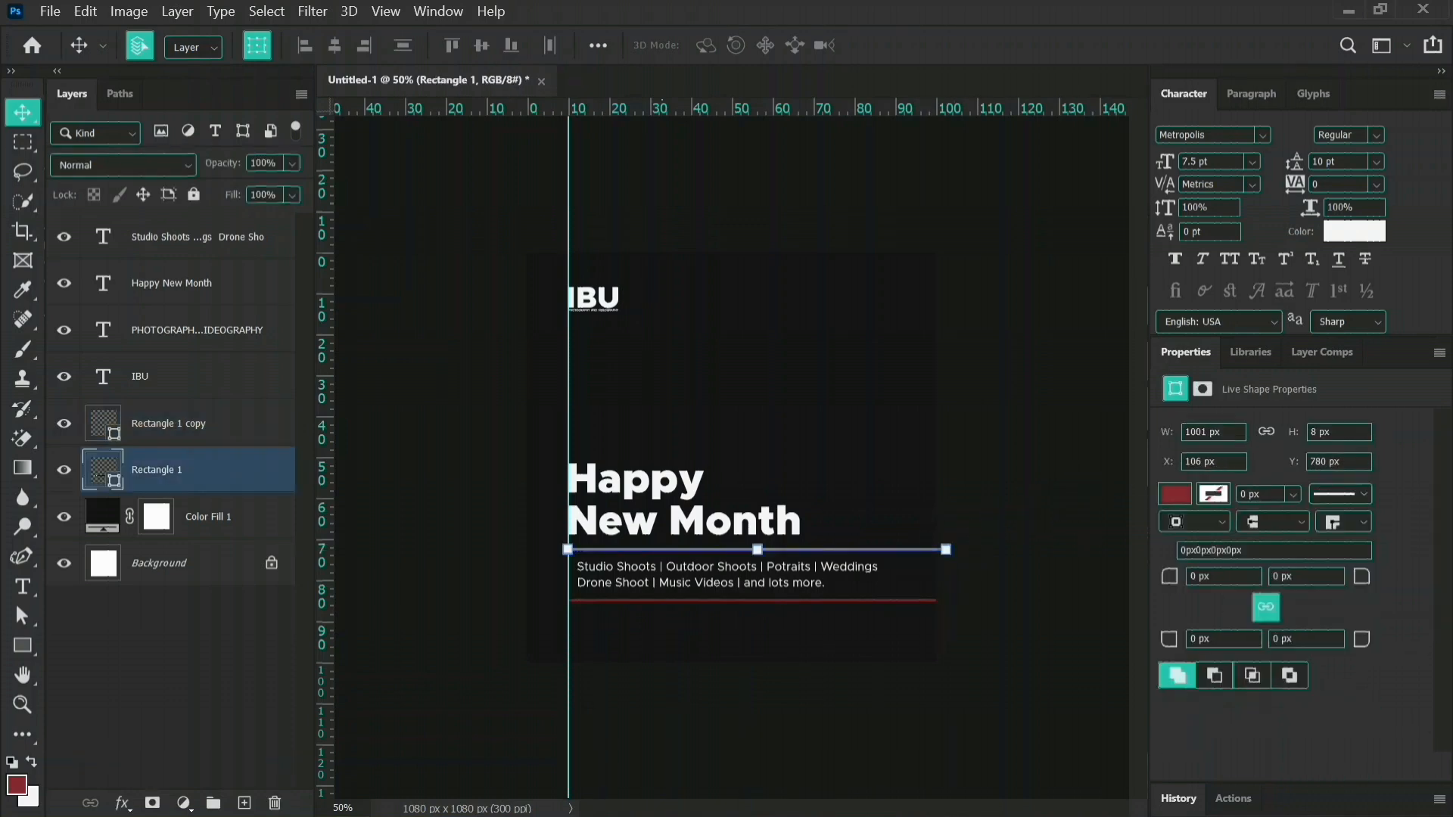
{"action": "left_click", "coordinate": [1314, 433]}
{"action": "key", "text": "Down"}
{"action": "key", "text": "Return"}
{"action": "left_click", "coordinate": [698, 704]}
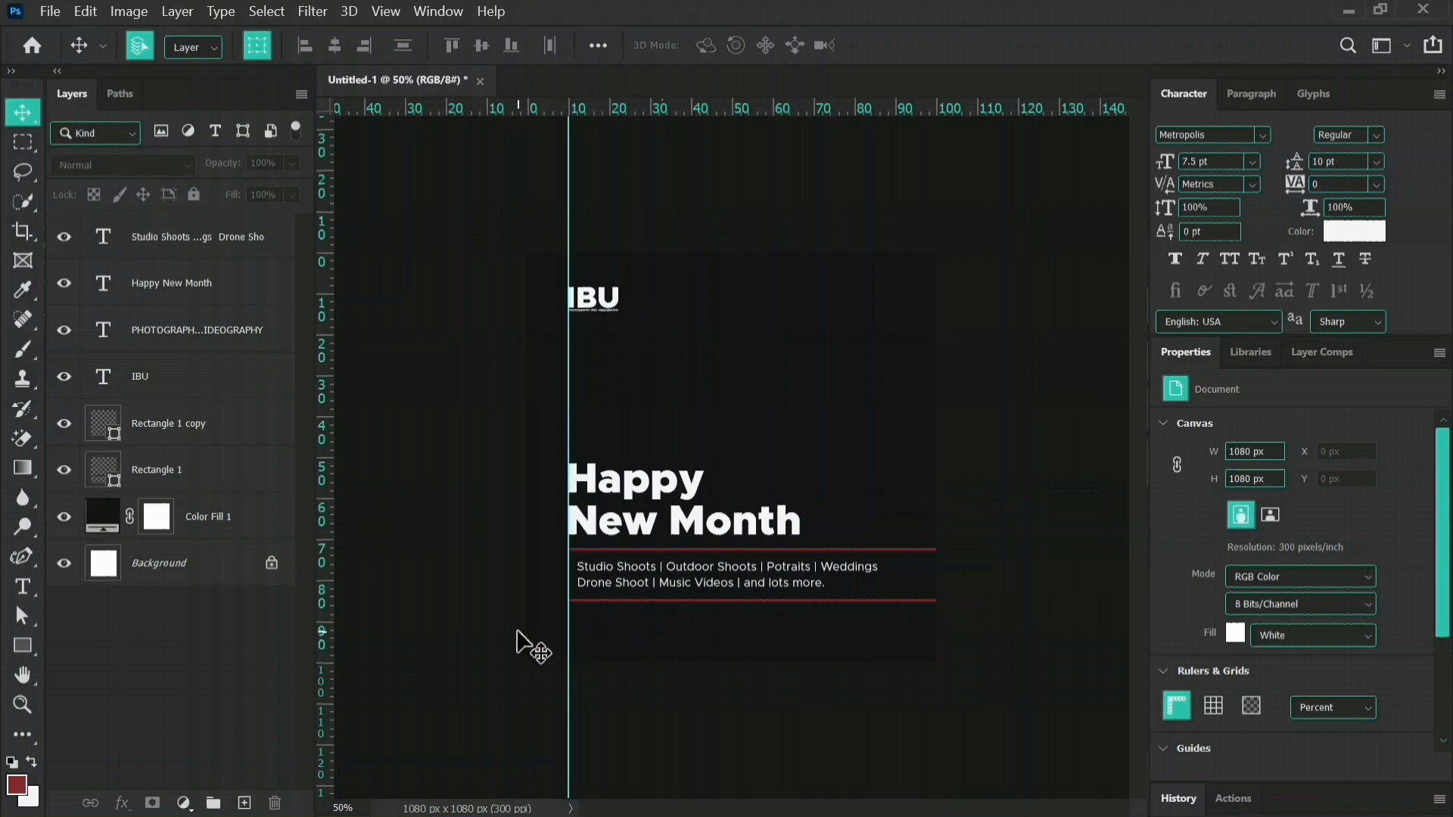
Draw a rectangle about 173 x 61 px at the guide below the lower red line and fill it with the recent dark red.
{"action": "left_click", "coordinate": [25, 642]}
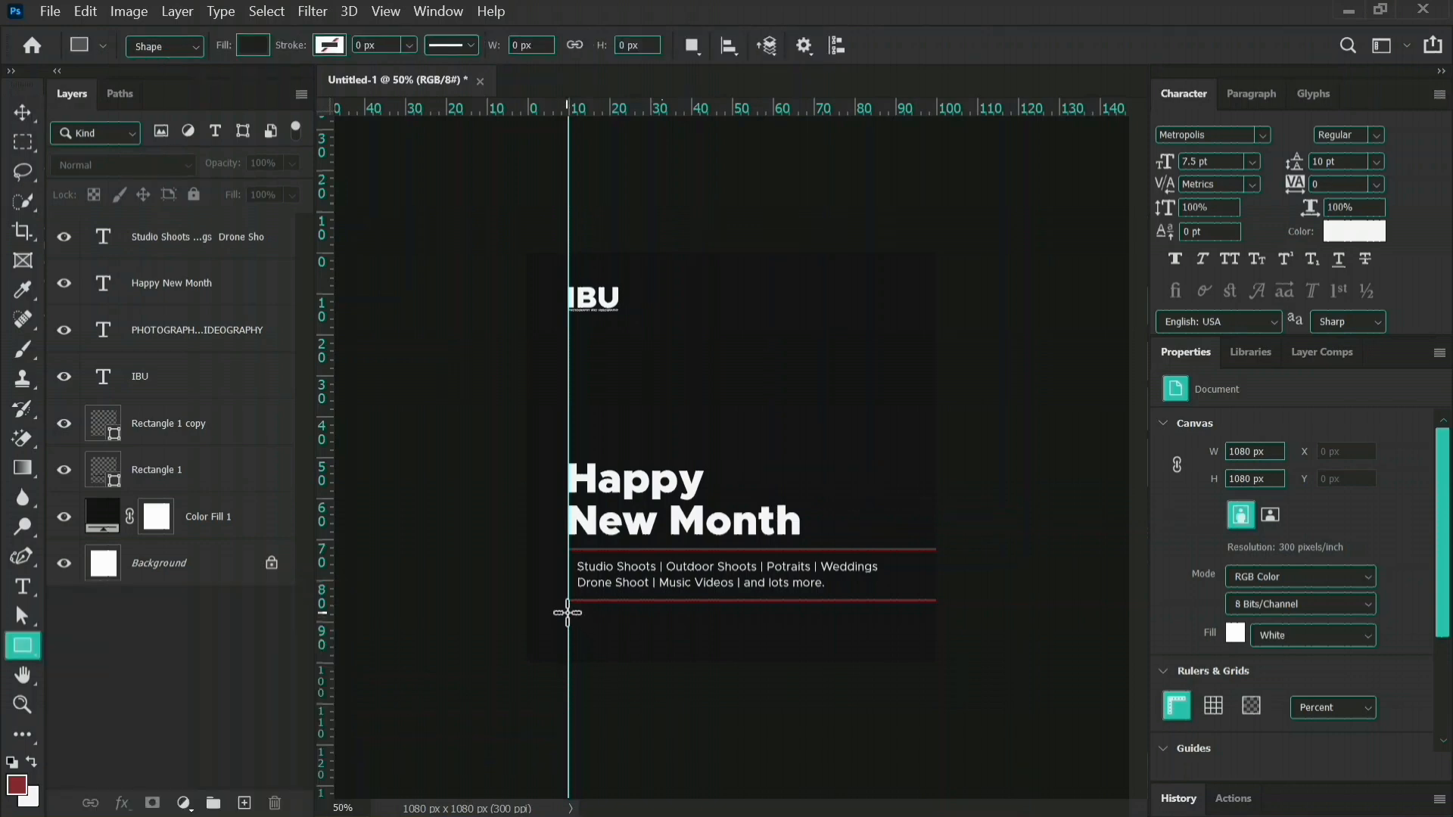
{"action": "left_click_drag", "start_coordinate": [567, 609], "coordinate": [633, 632]}
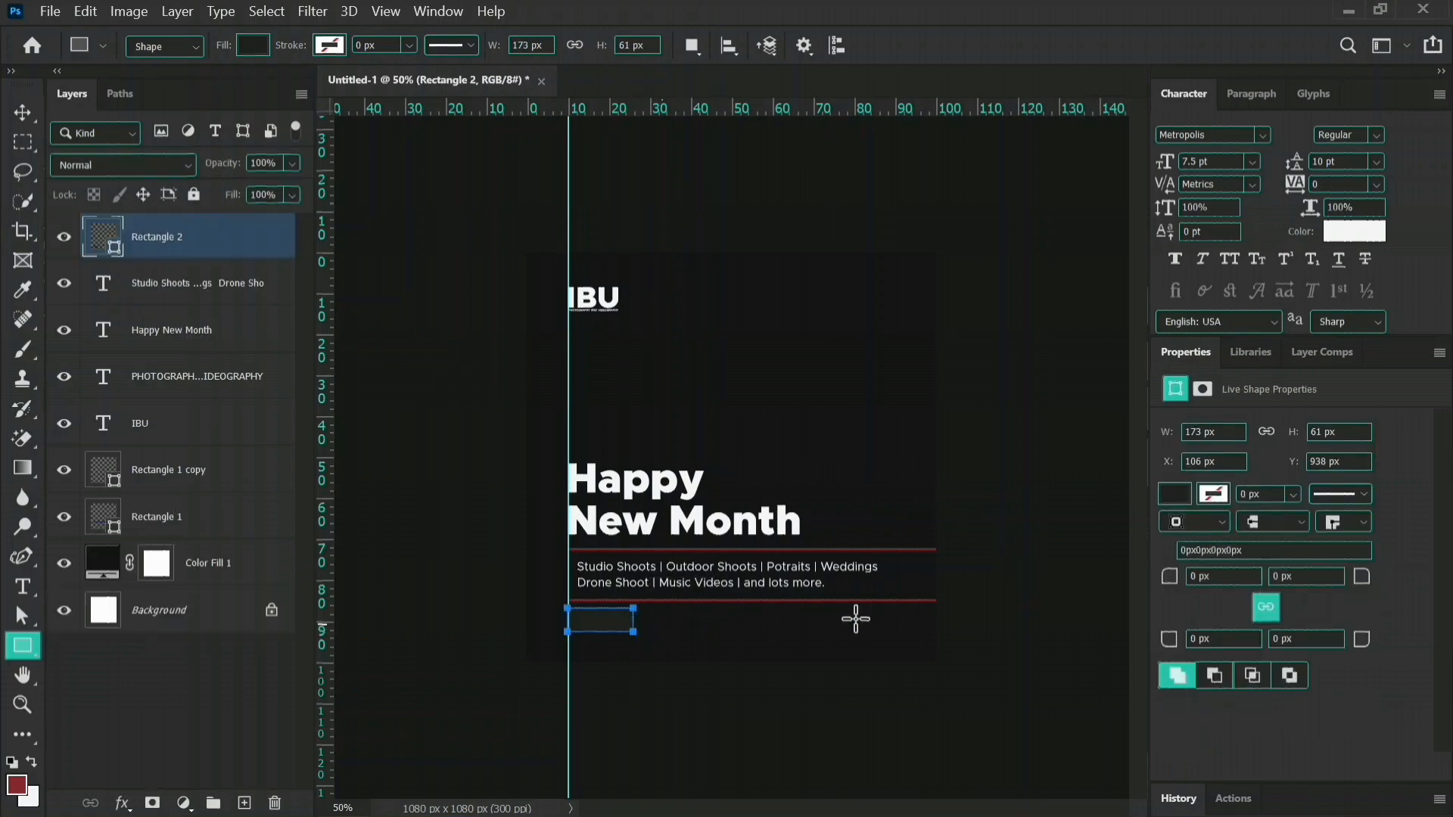
{"action": "left_click", "coordinate": [1177, 493]}
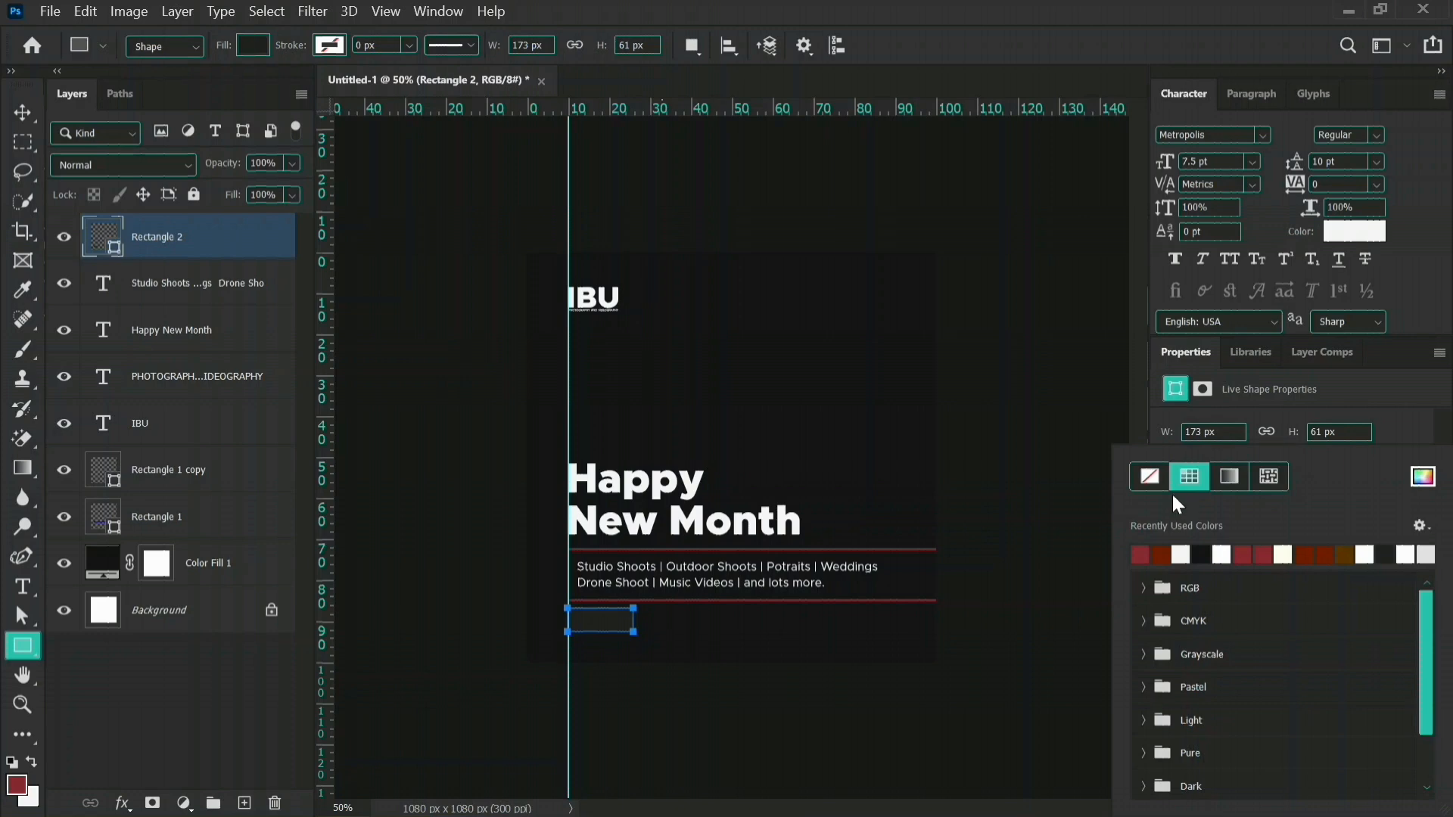
{"action": "left_click", "coordinate": [1140, 555]}
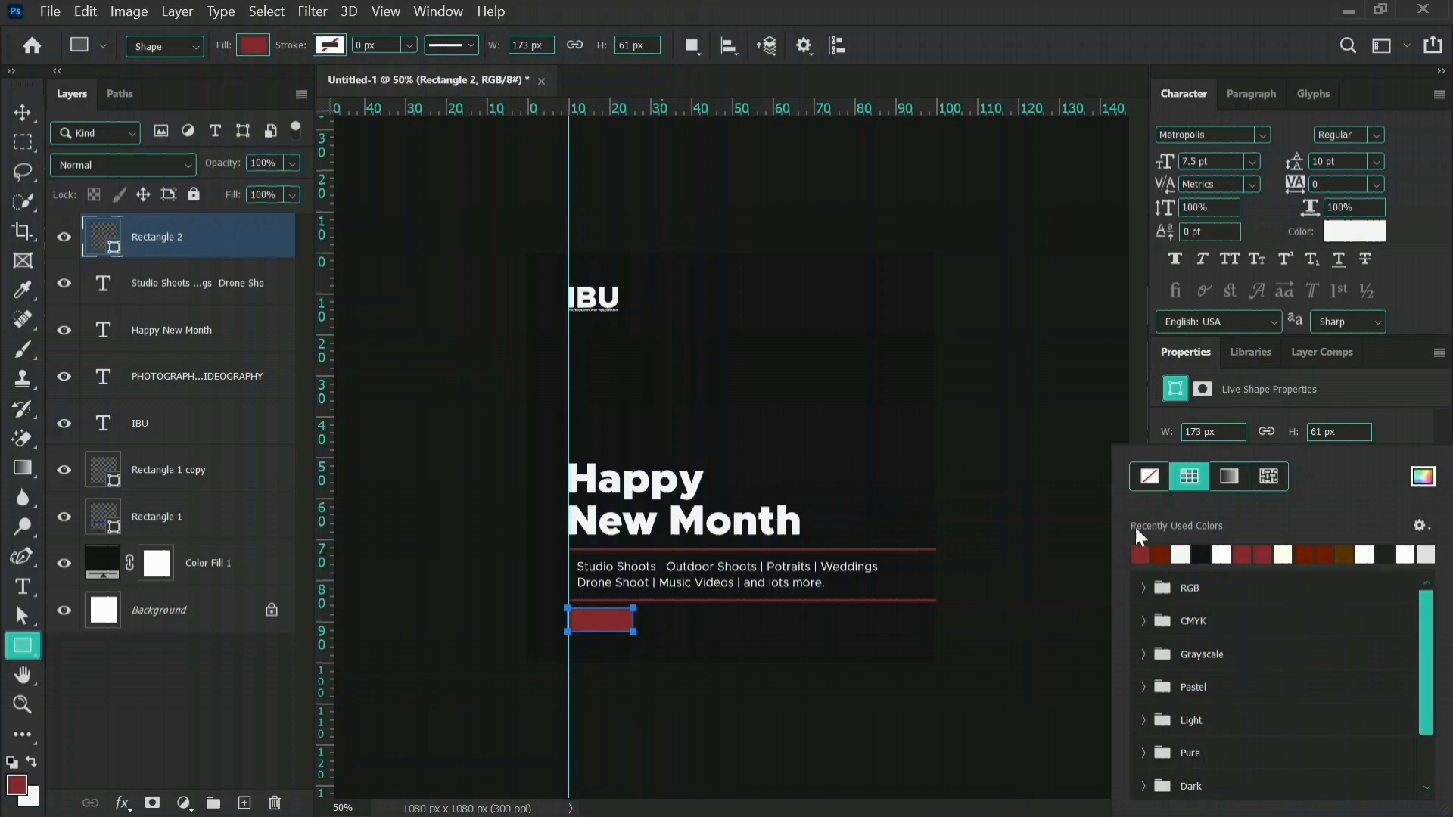
{"action": "left_click", "coordinate": [1349, 410]}
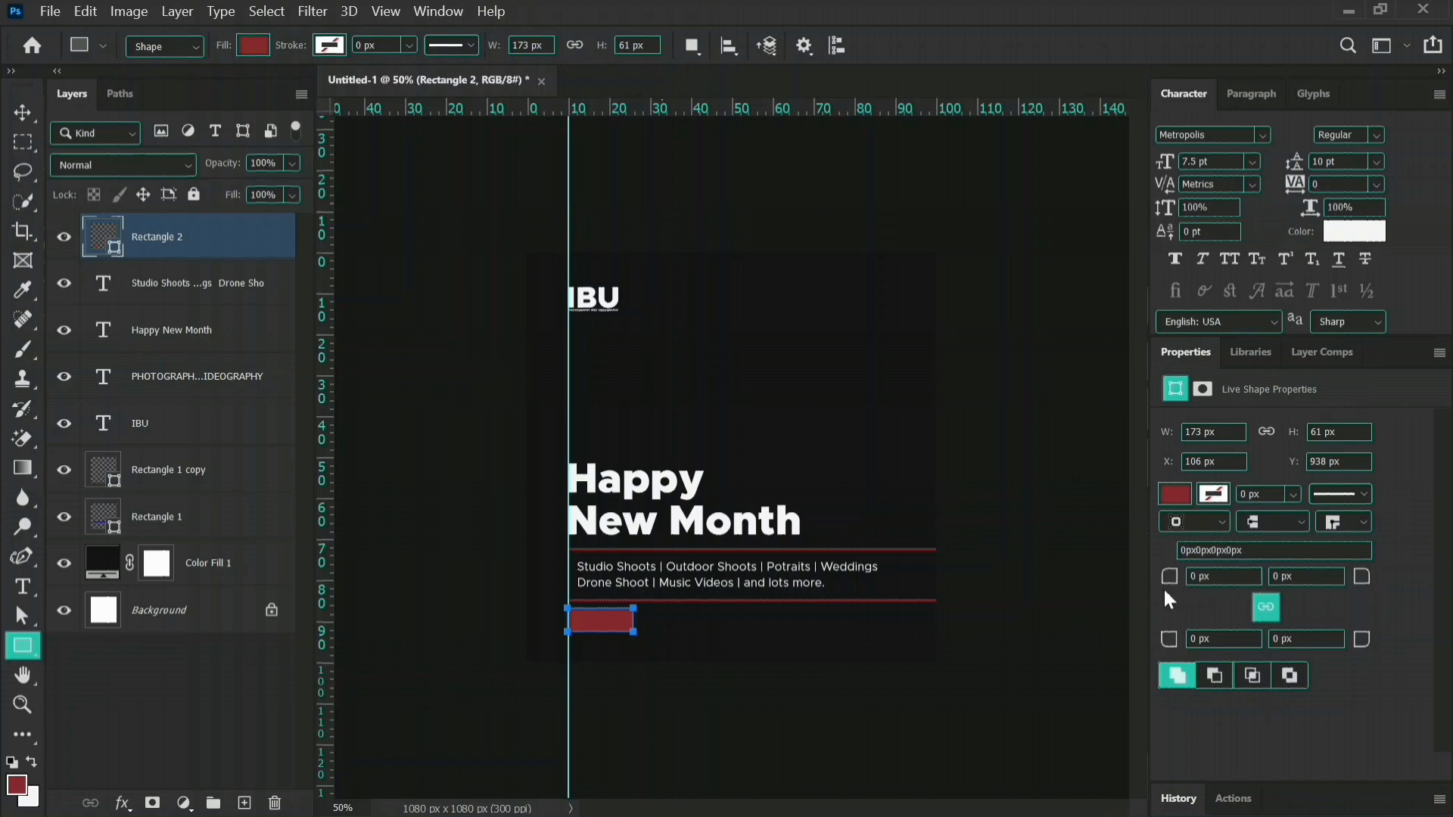
Round all corners of the red rectangle to a 30.5 px radius to form a pill-shaped button.
{"action": "left_click_drag", "start_coordinate": [1163, 583], "coordinate": [1211, 591]}
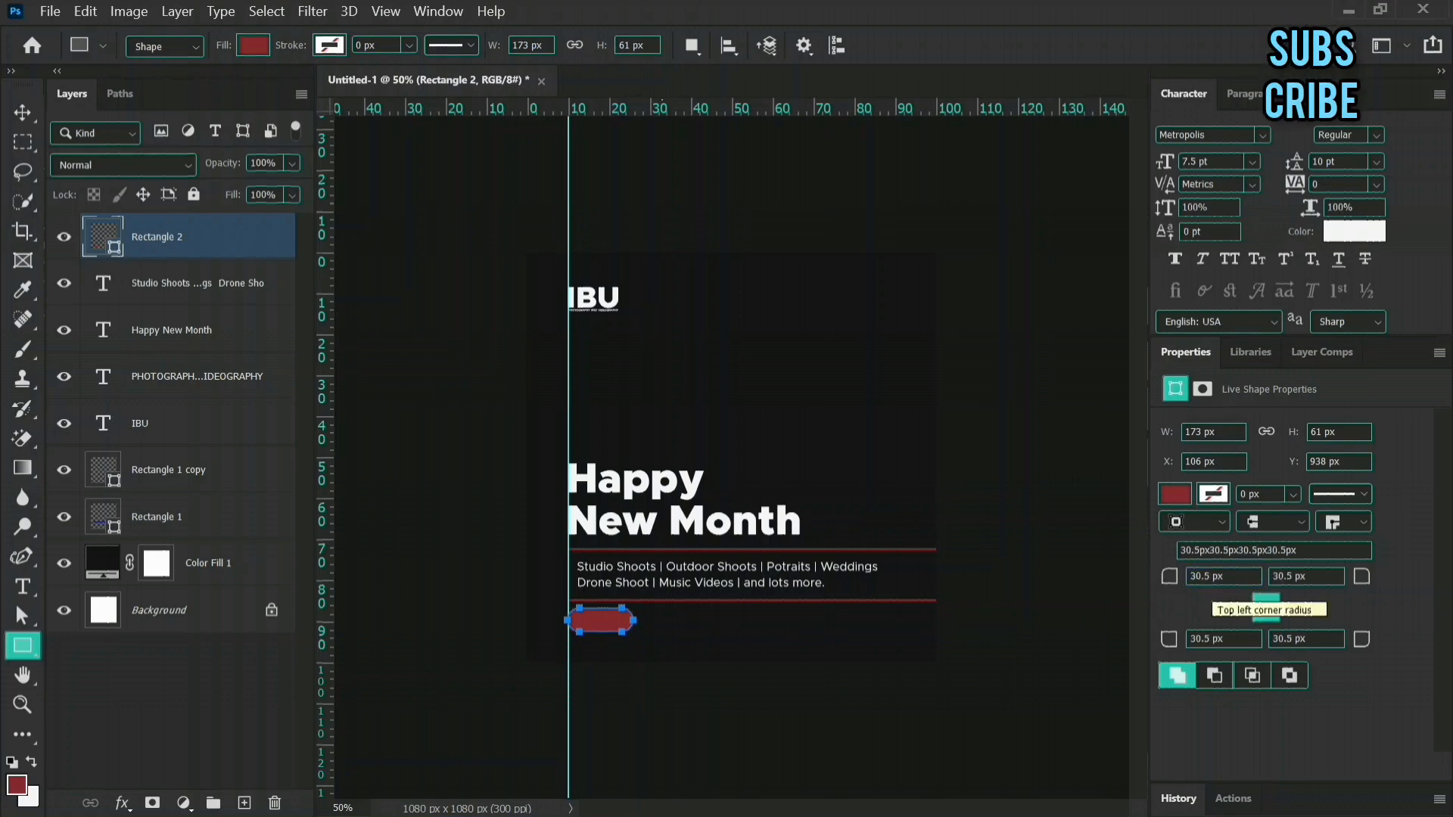
{"action": "key", "text": "v"}
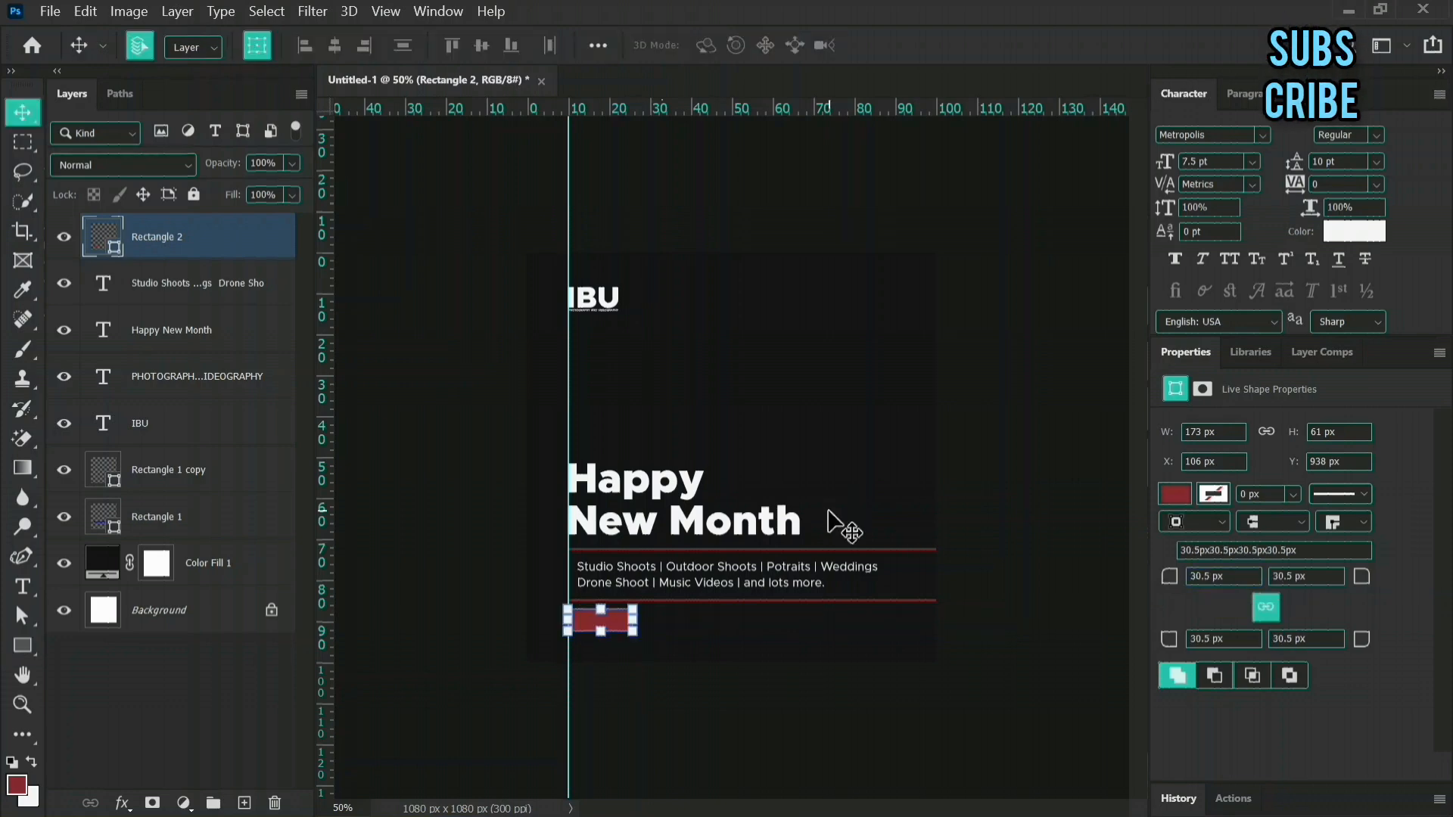
{"action": "left_click", "coordinate": [746, 628]}
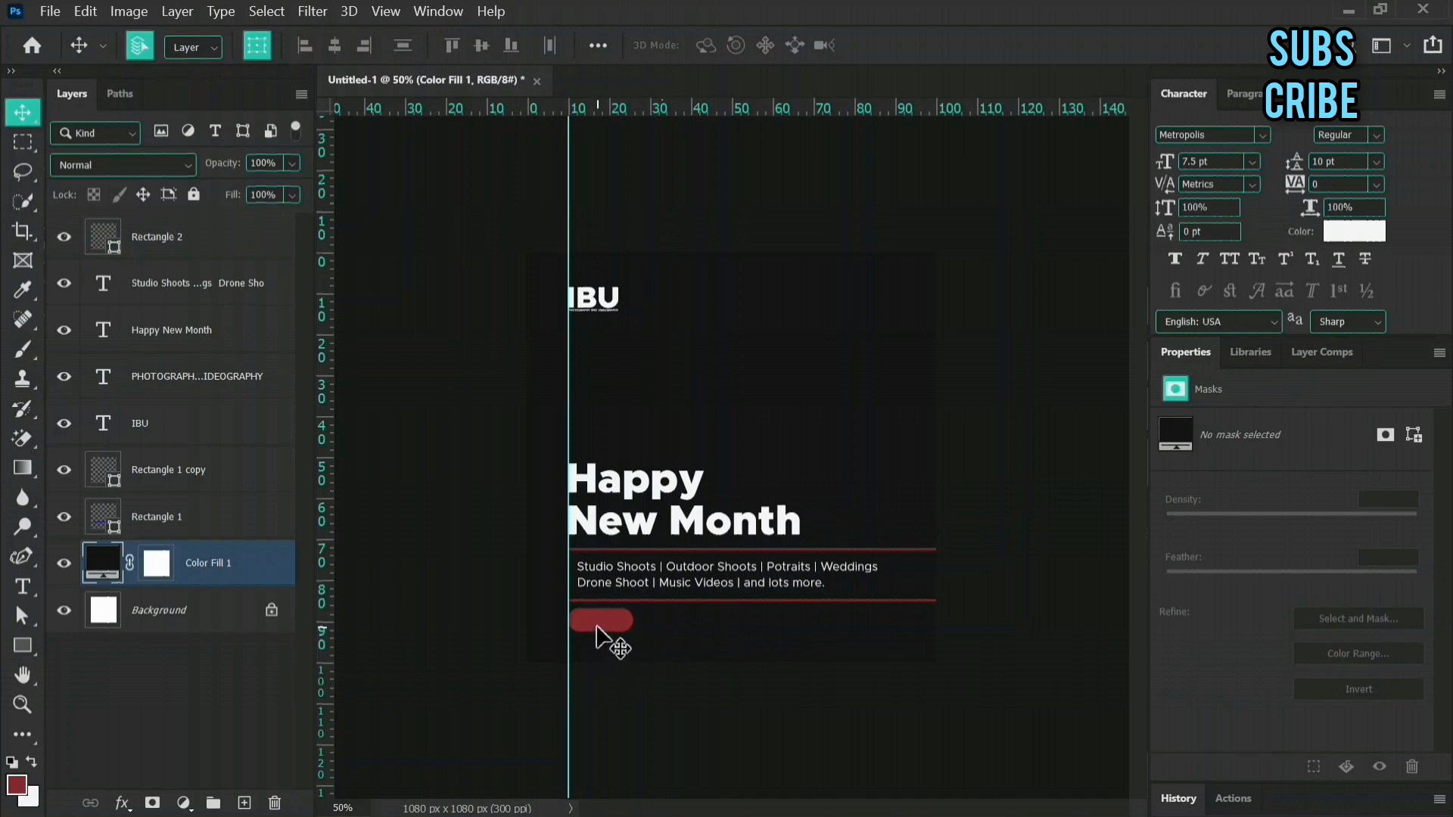
Add the text "Book Now" at the red button and move its layer above all the others.
{"action": "left_click", "coordinate": [20, 588]}
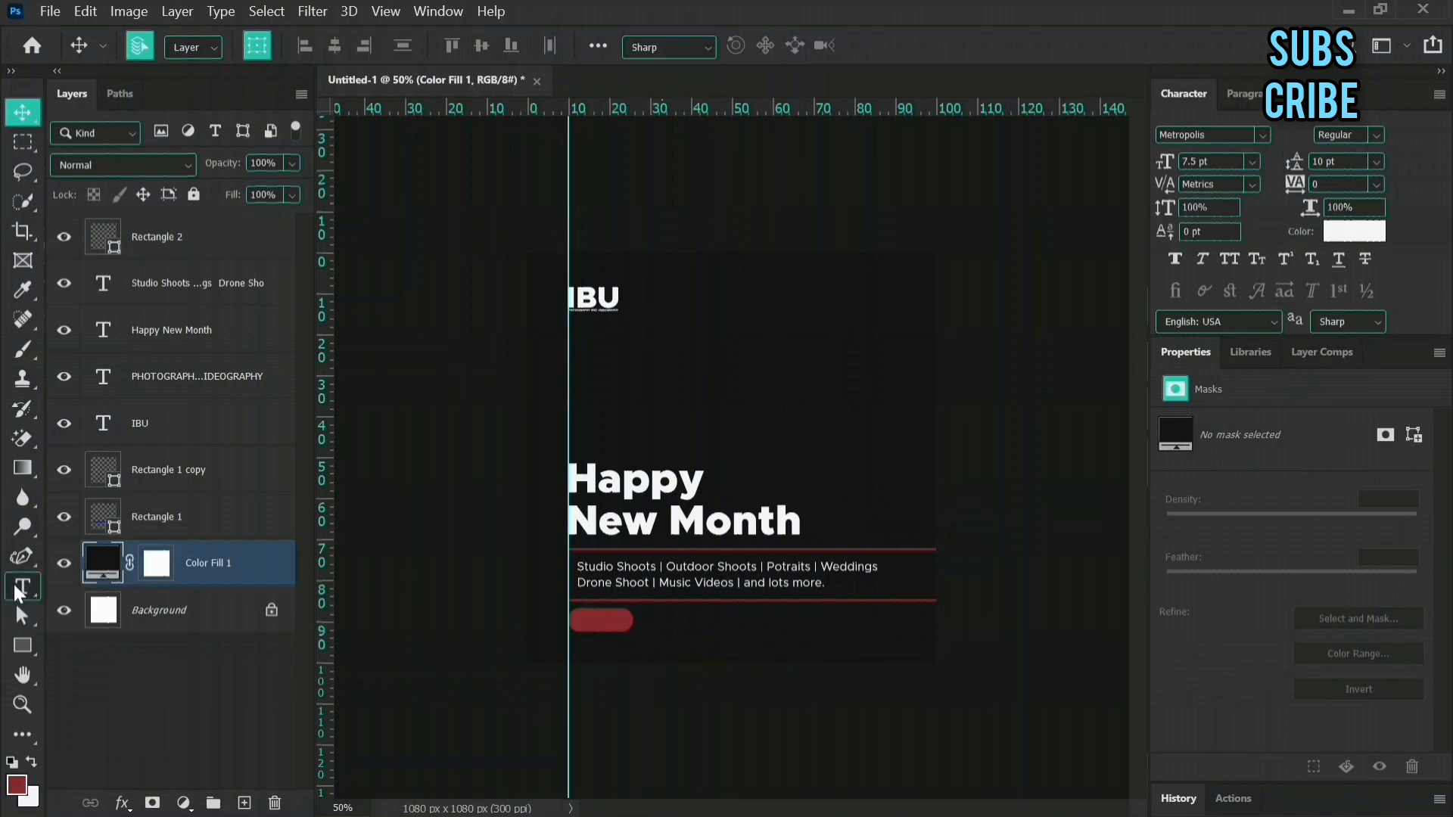
{"action": "left_click", "coordinate": [594, 627]}
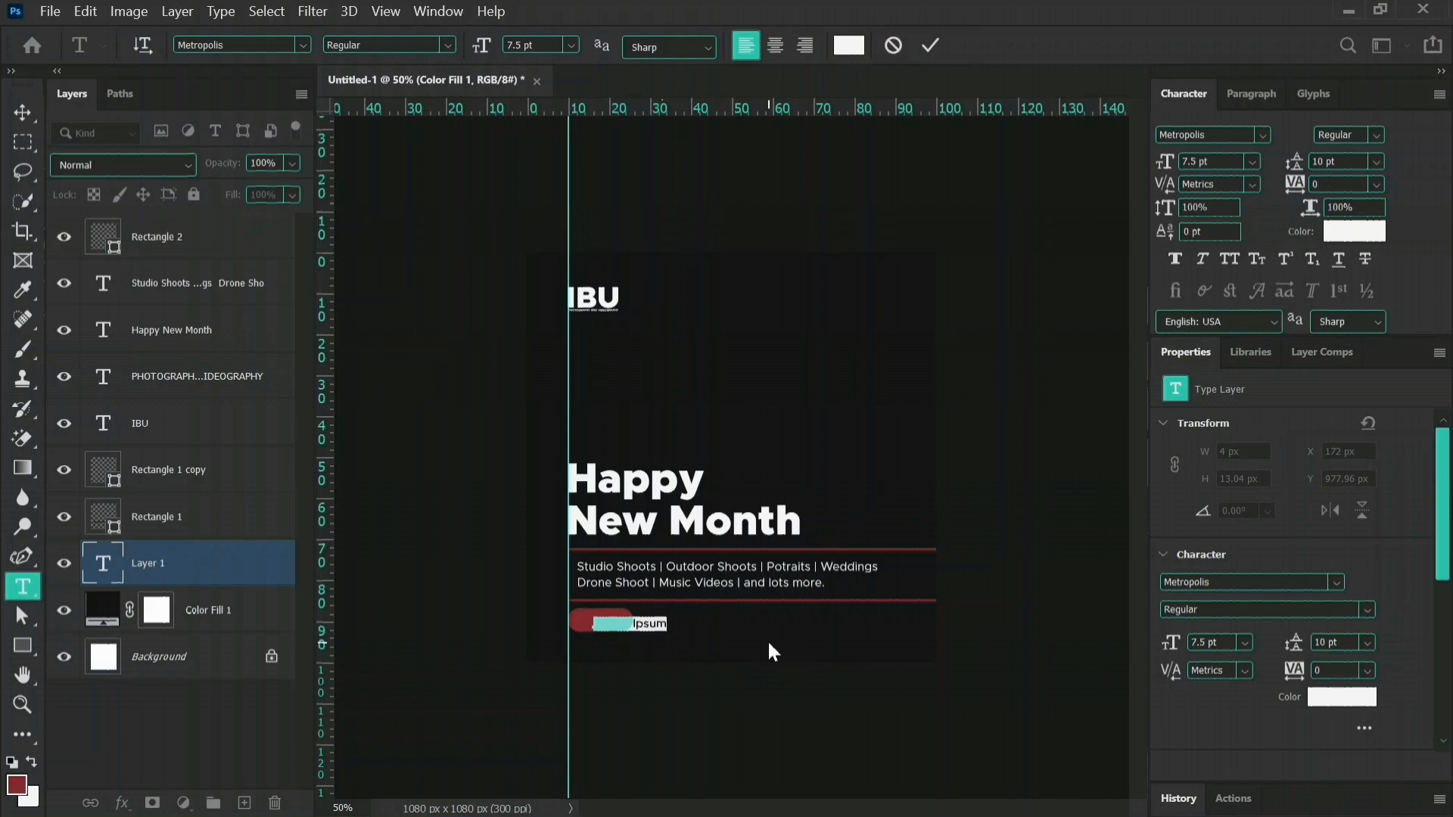
{"action": "type", "text": "Cook N"}
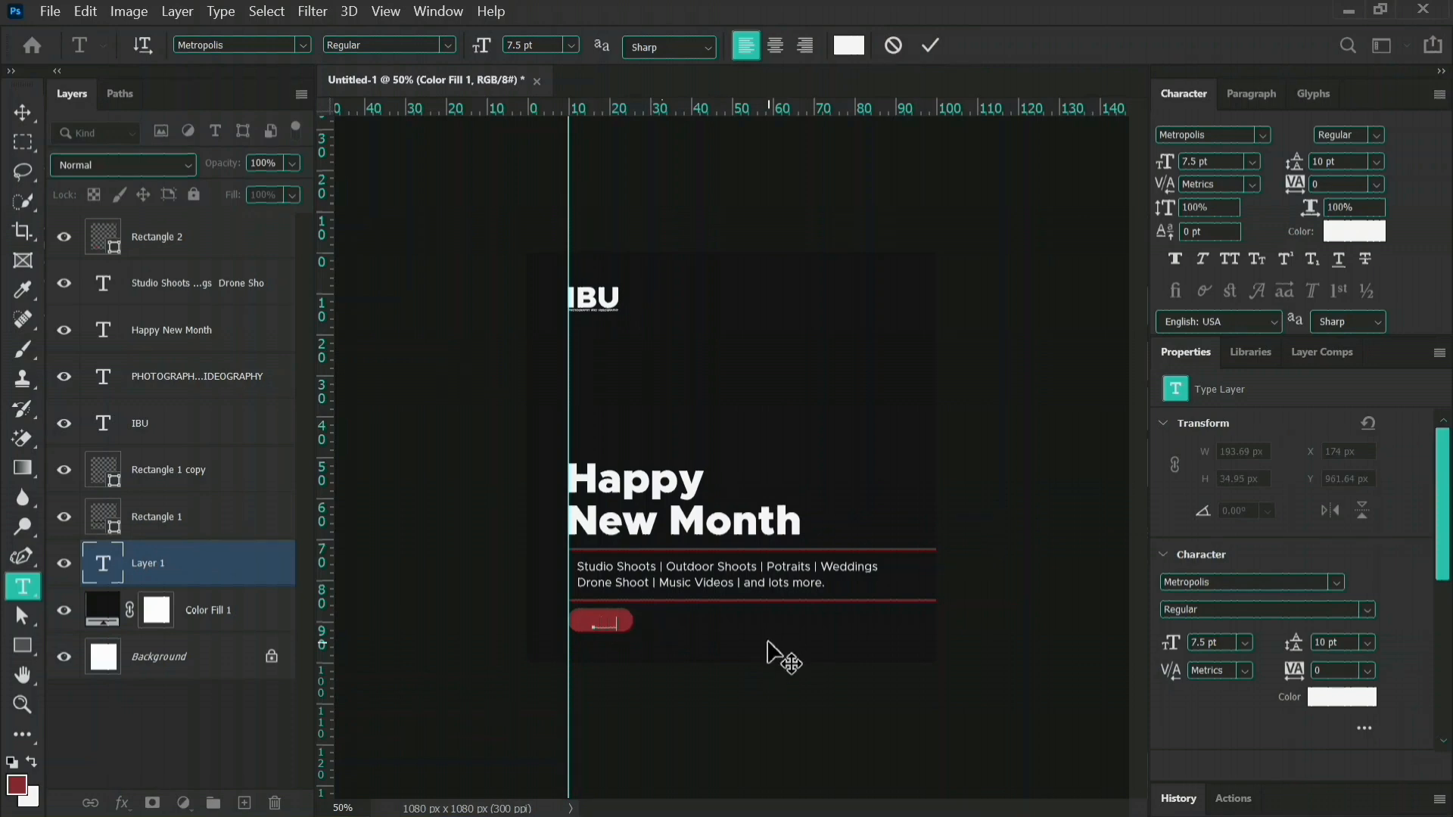
{"action": "type", "text": "ow"}
{"action": "left_click", "coordinate": [930, 47]}
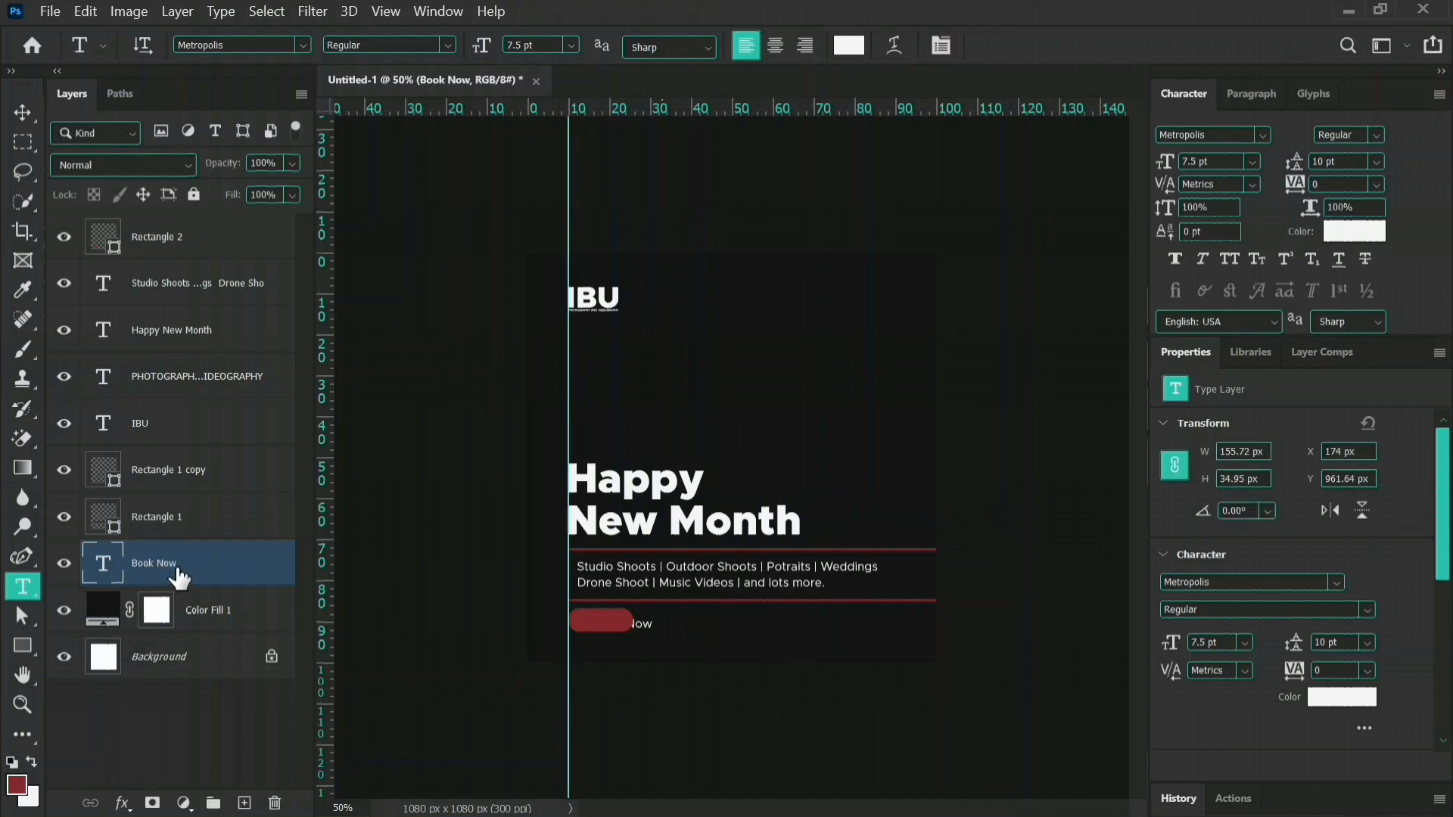
{"action": "left_click_drag", "start_coordinate": [179, 578], "coordinate": [187, 239]}
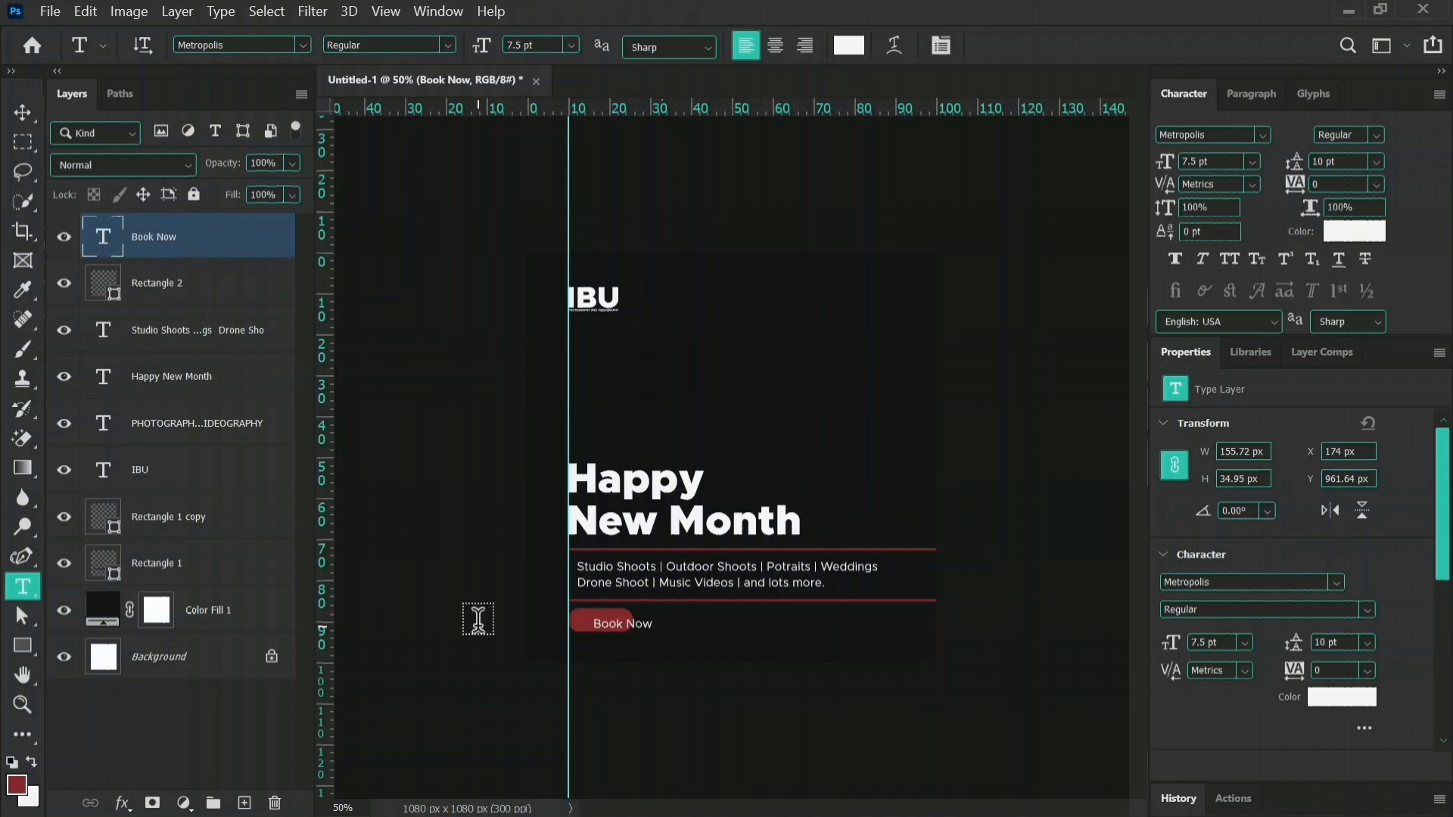
Set the "Book Now" text to Bold and move it onto the red button.
{"action": "key", "text": "v"}
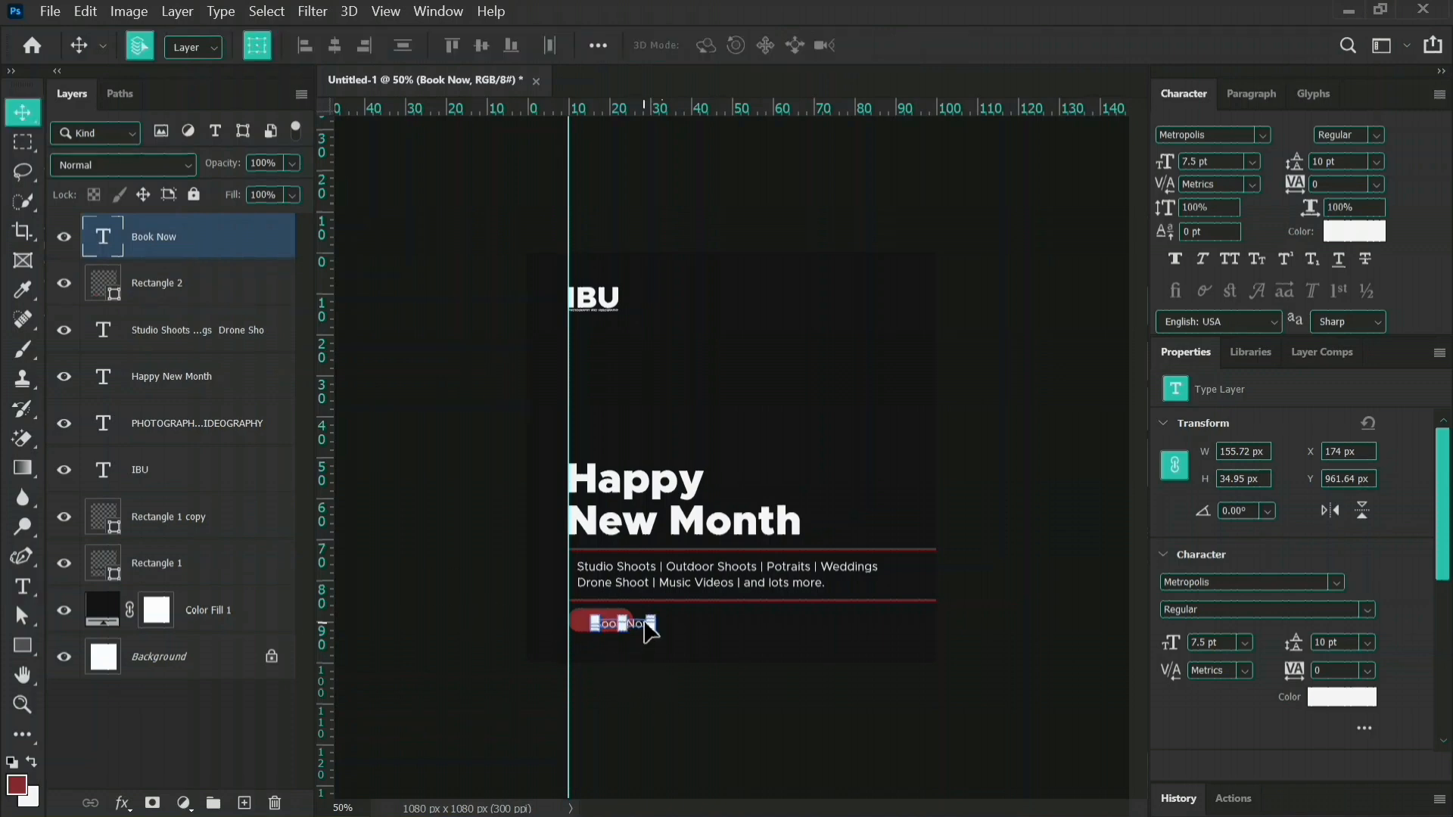
{"action": "left_click", "coordinate": [1369, 611]}
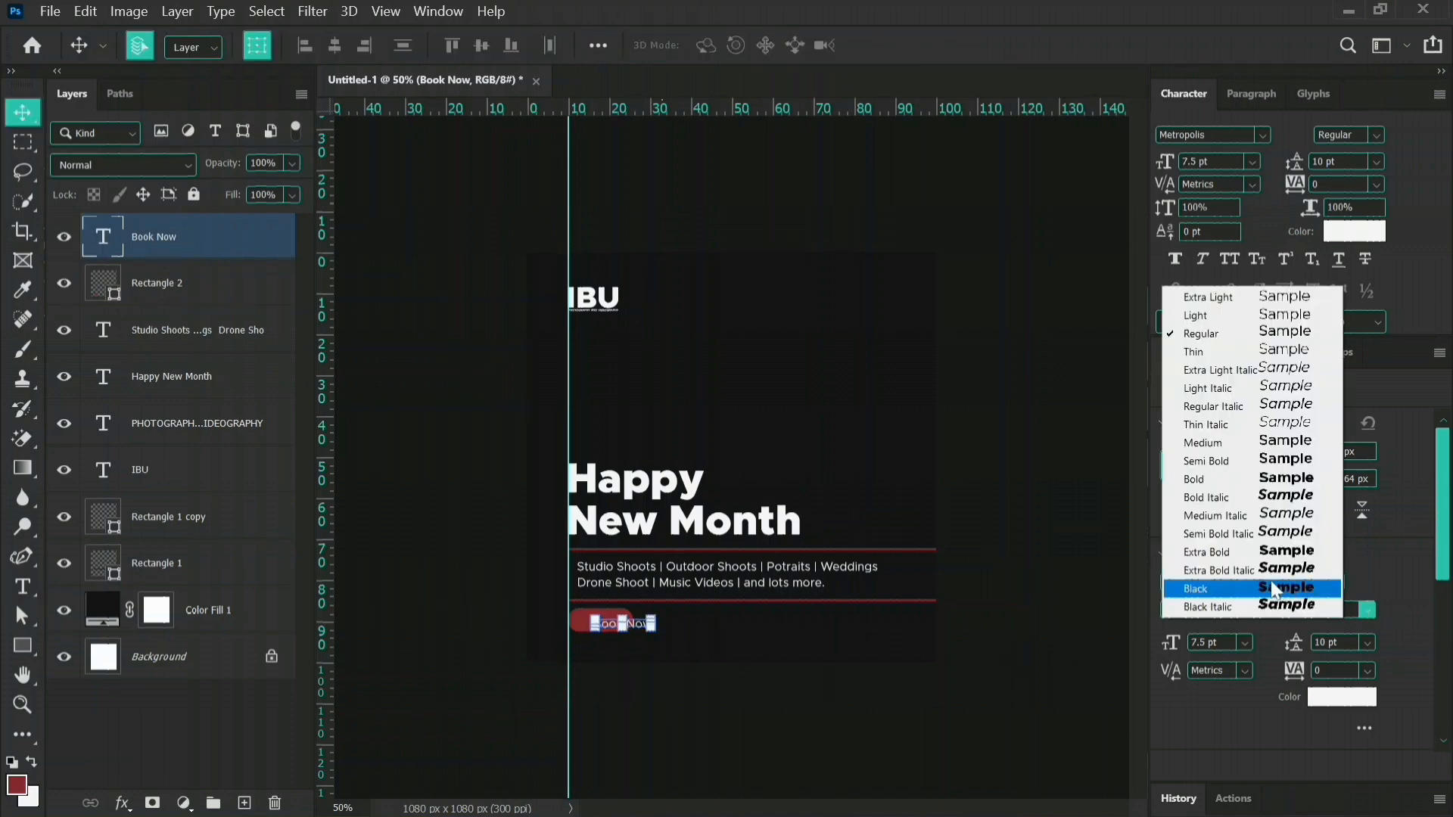
{"action": "left_click", "coordinate": [1210, 481]}
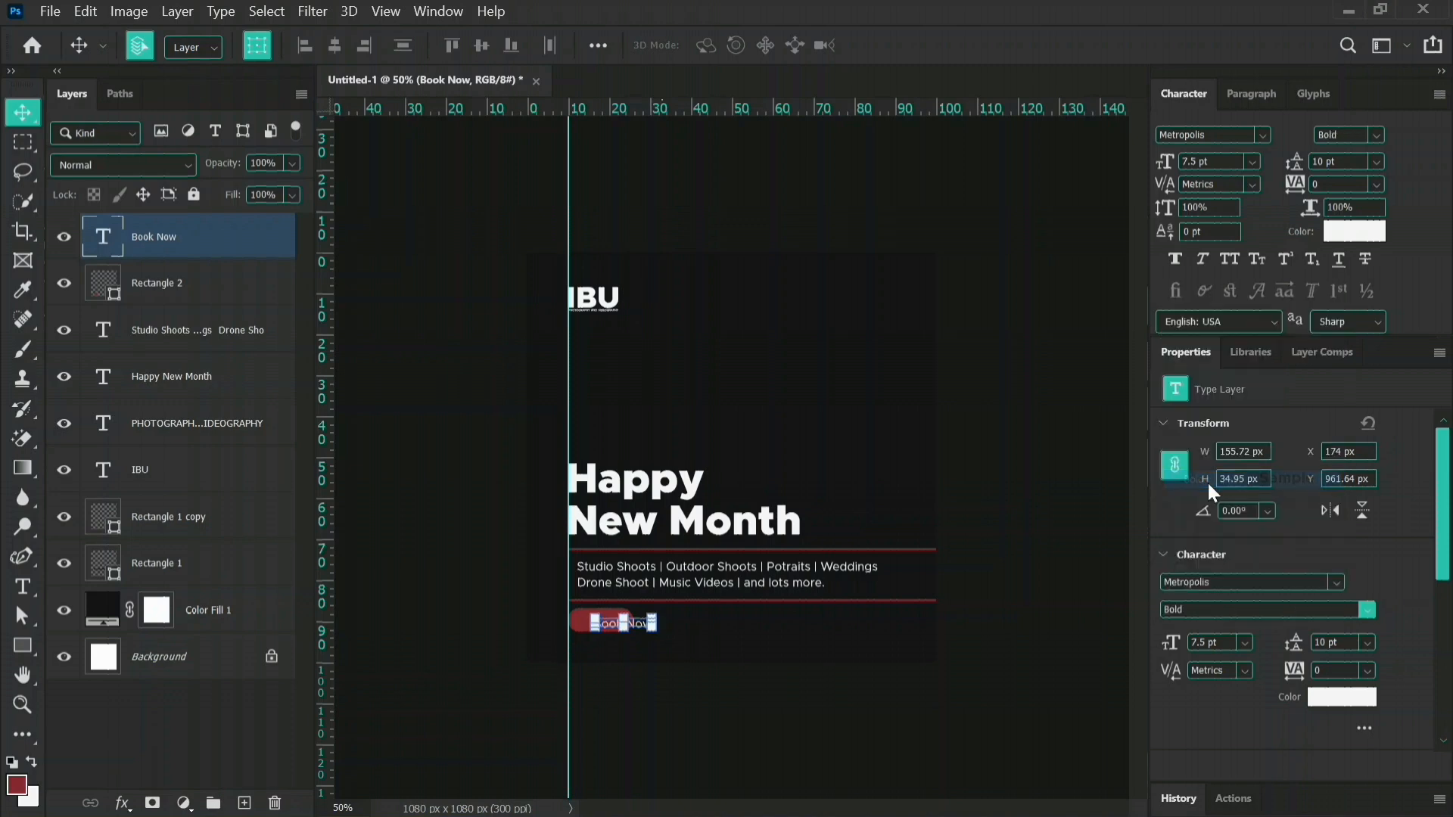
{"action": "left_click", "coordinate": [654, 637]}
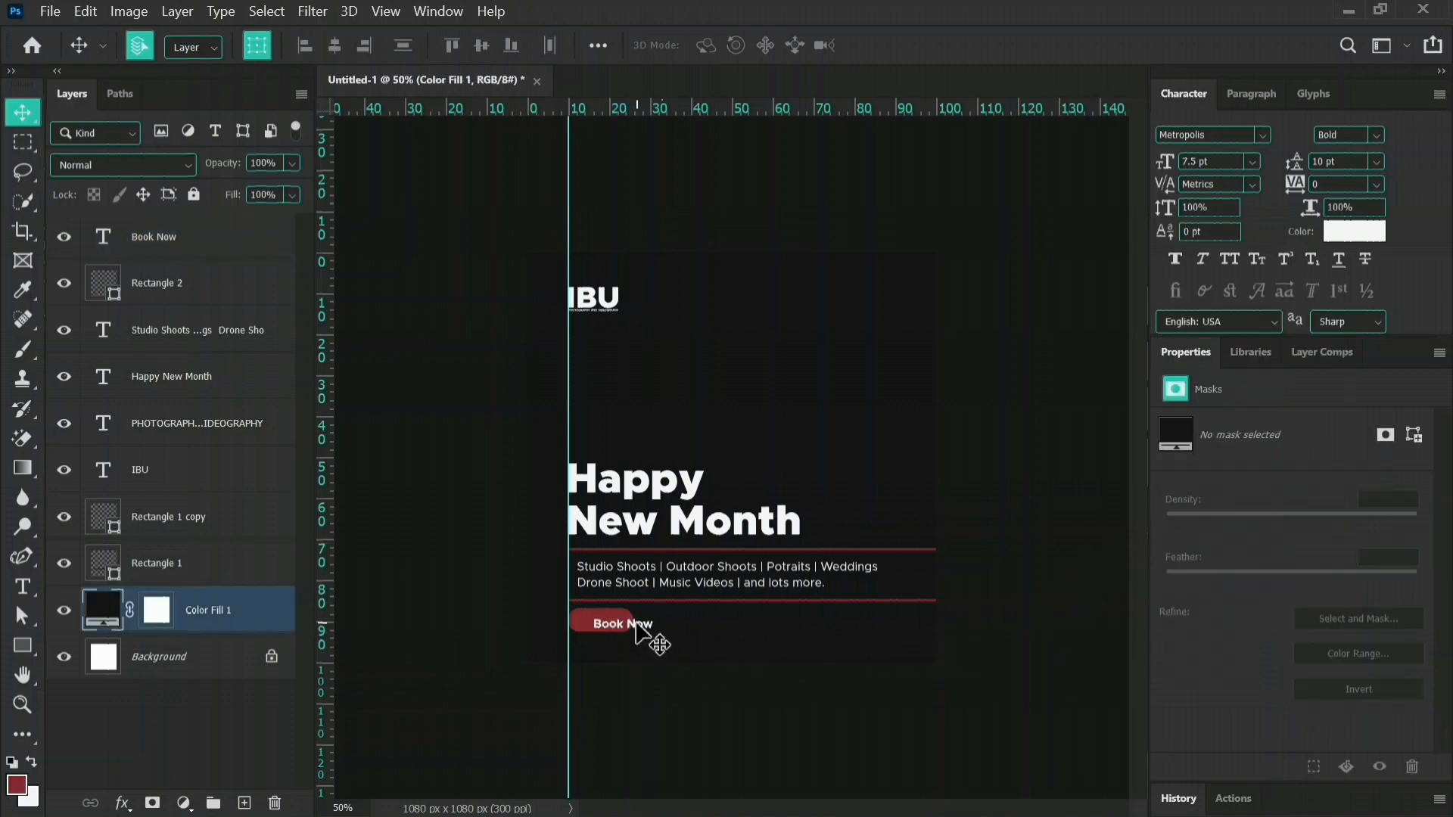
{"action": "left_click_drag", "start_coordinate": [638, 633], "coordinate": [619, 628]}
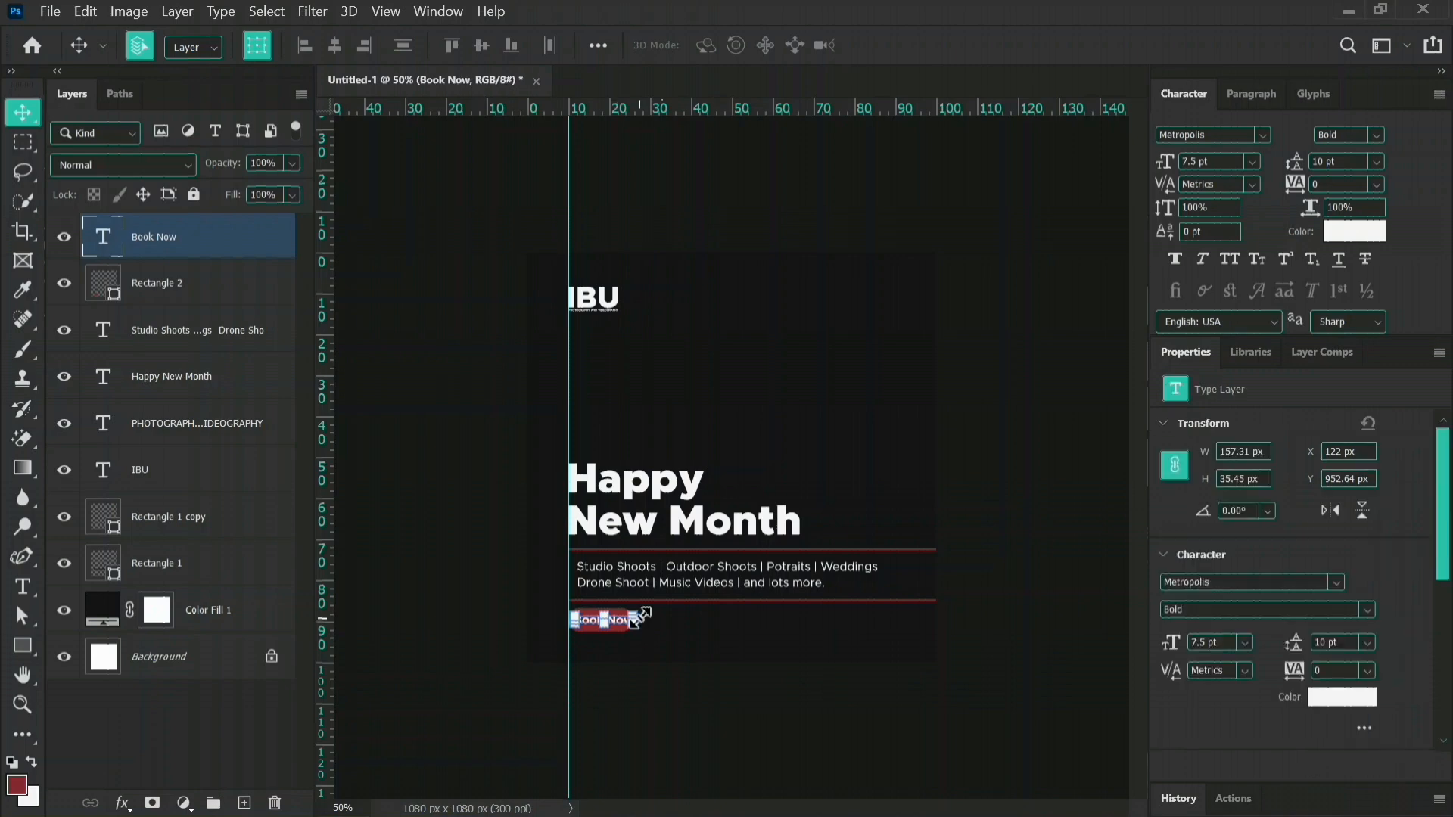
Scale the "Book Now" text down to about 6.4 pt so it fits inside the red button.
{"action": "key", "text": "ctrl+plus"}
{"action": "key", "text": "ctrl+plus"}
{"action": "scroll", "coordinate": [651, 633], "scroll_direction": "down", "scroll_amount": 3}
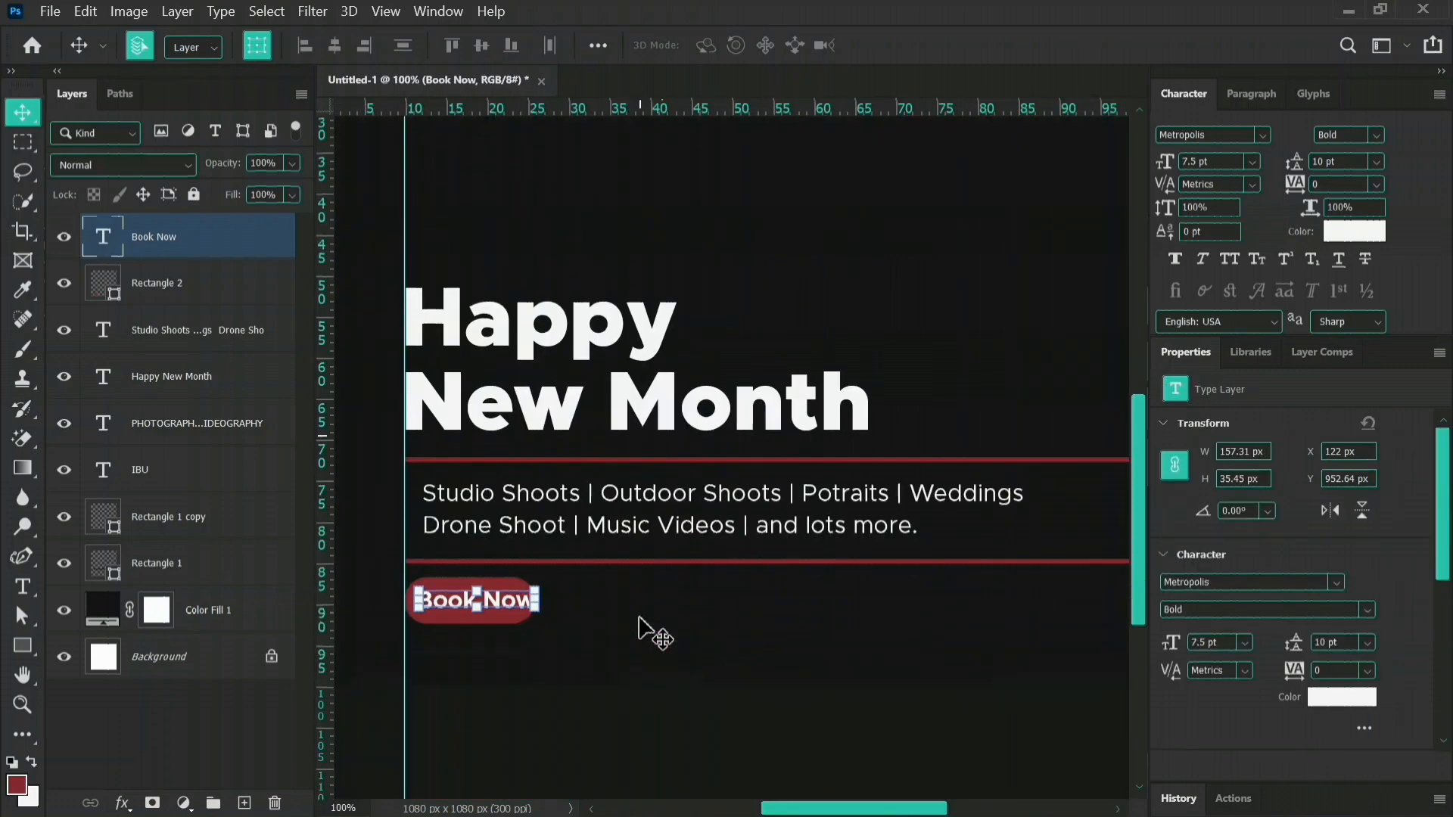
{"action": "key", "text": "ctrl+t"}
{"action": "left_click_drag", "start_coordinate": [538, 564], "coordinate": [520, 566]}
{"action": "key", "text": "Return"}
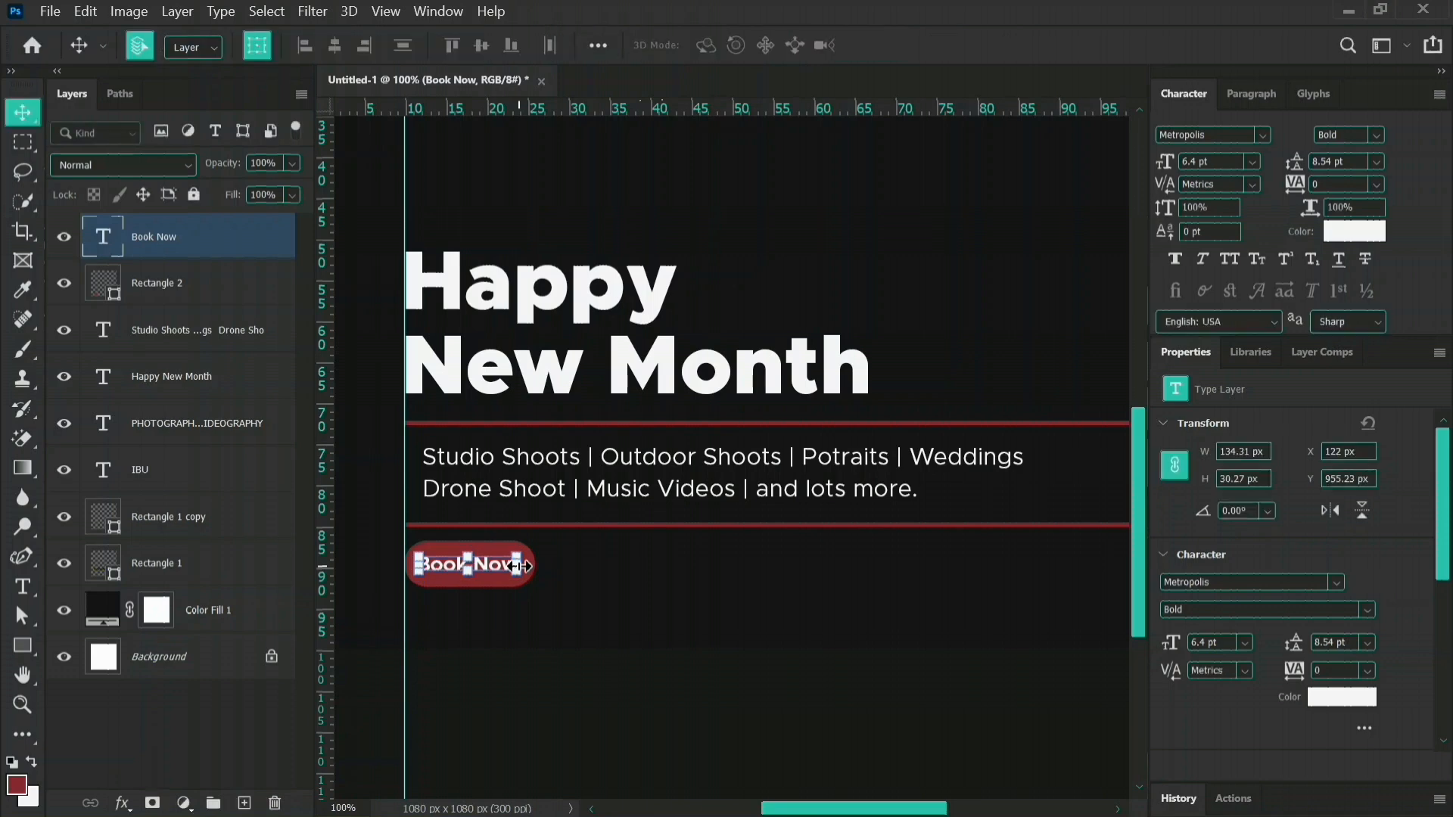
Centre the "Book Now" text and the red button horizontally on each other, then deselect them.
{"action": "left_click", "coordinate": [216, 294], "text": "shift"}
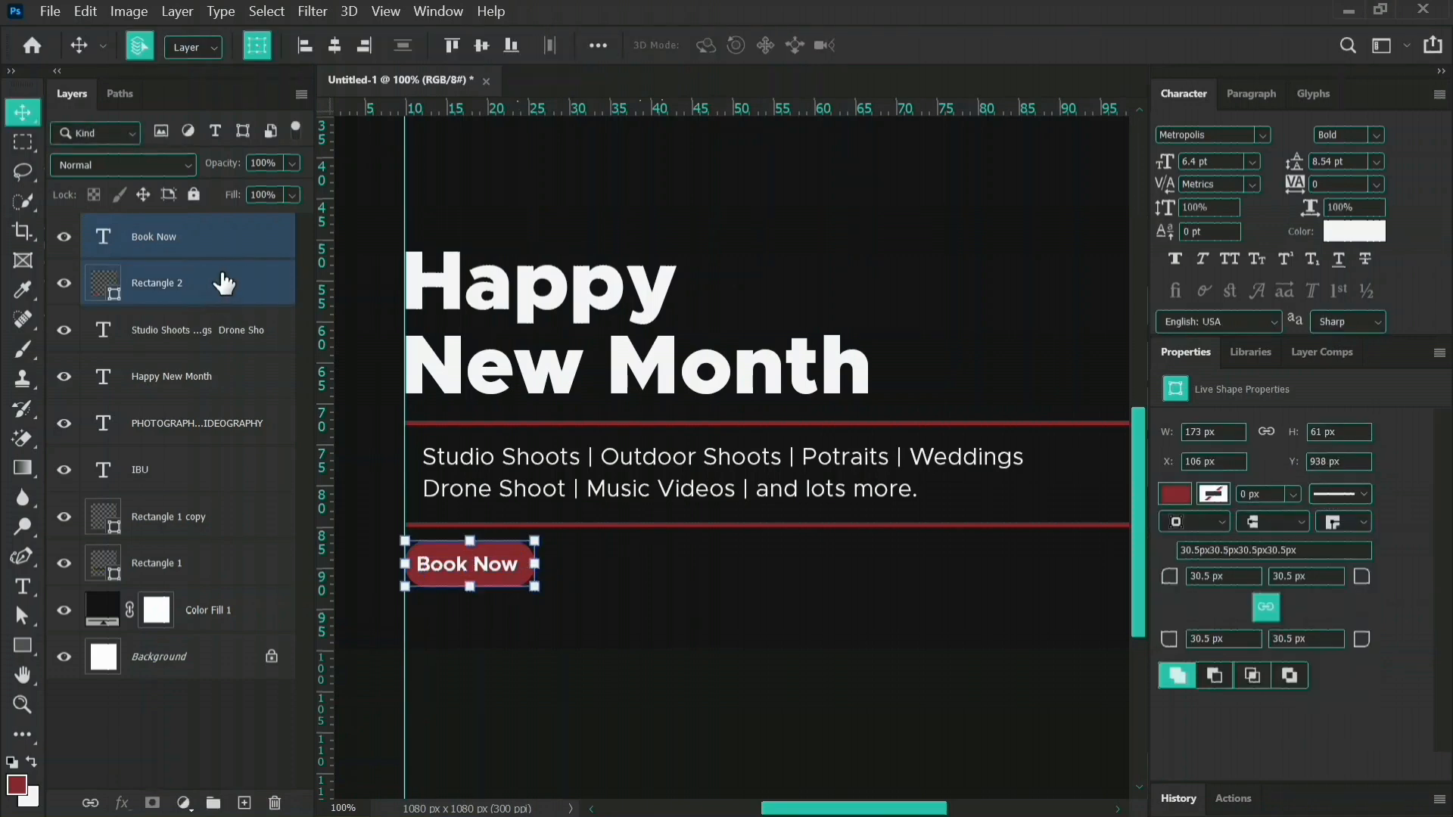
{"action": "left_click", "coordinate": [337, 42]}
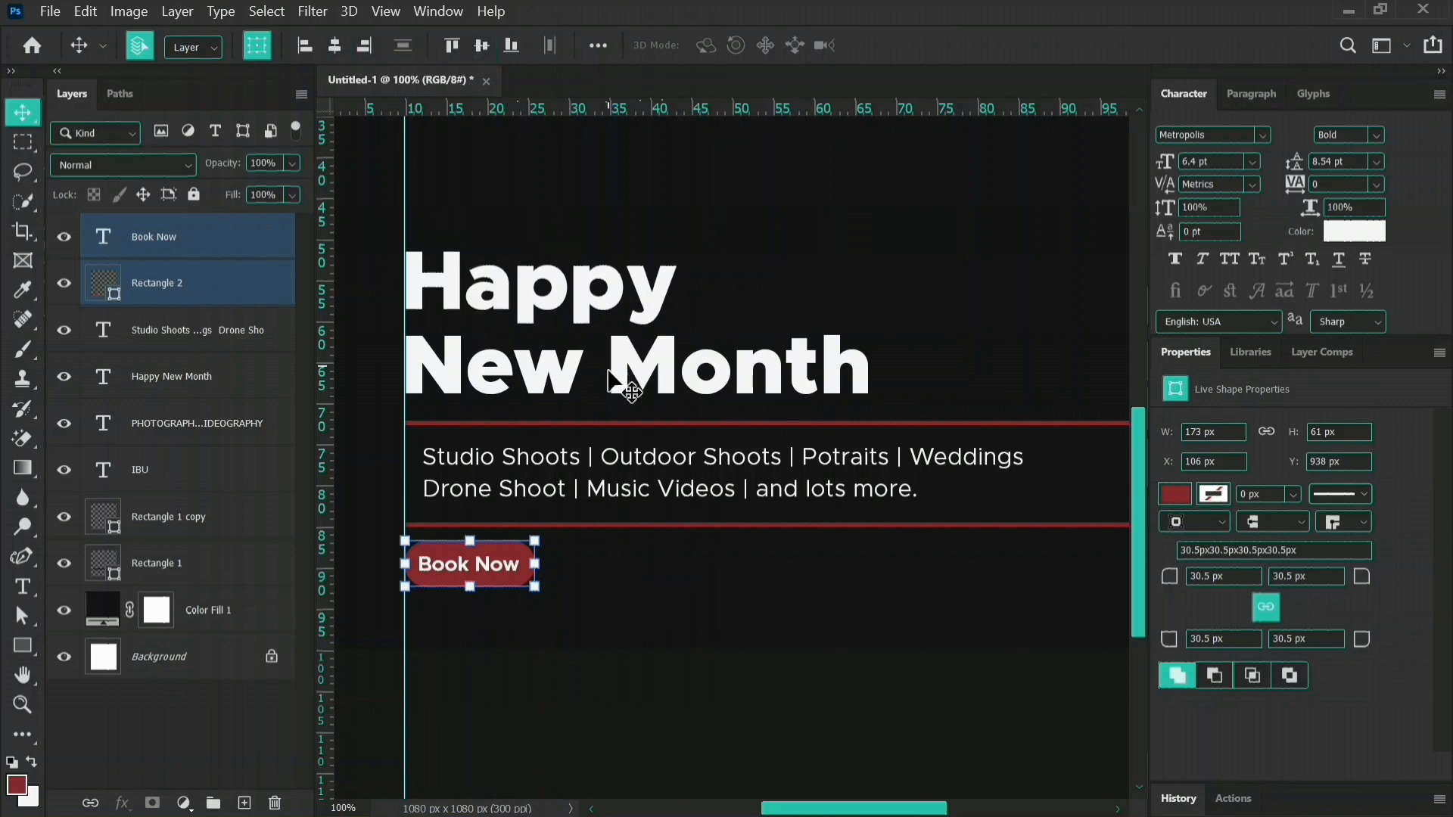
{"action": "left_click", "coordinate": [638, 587]}
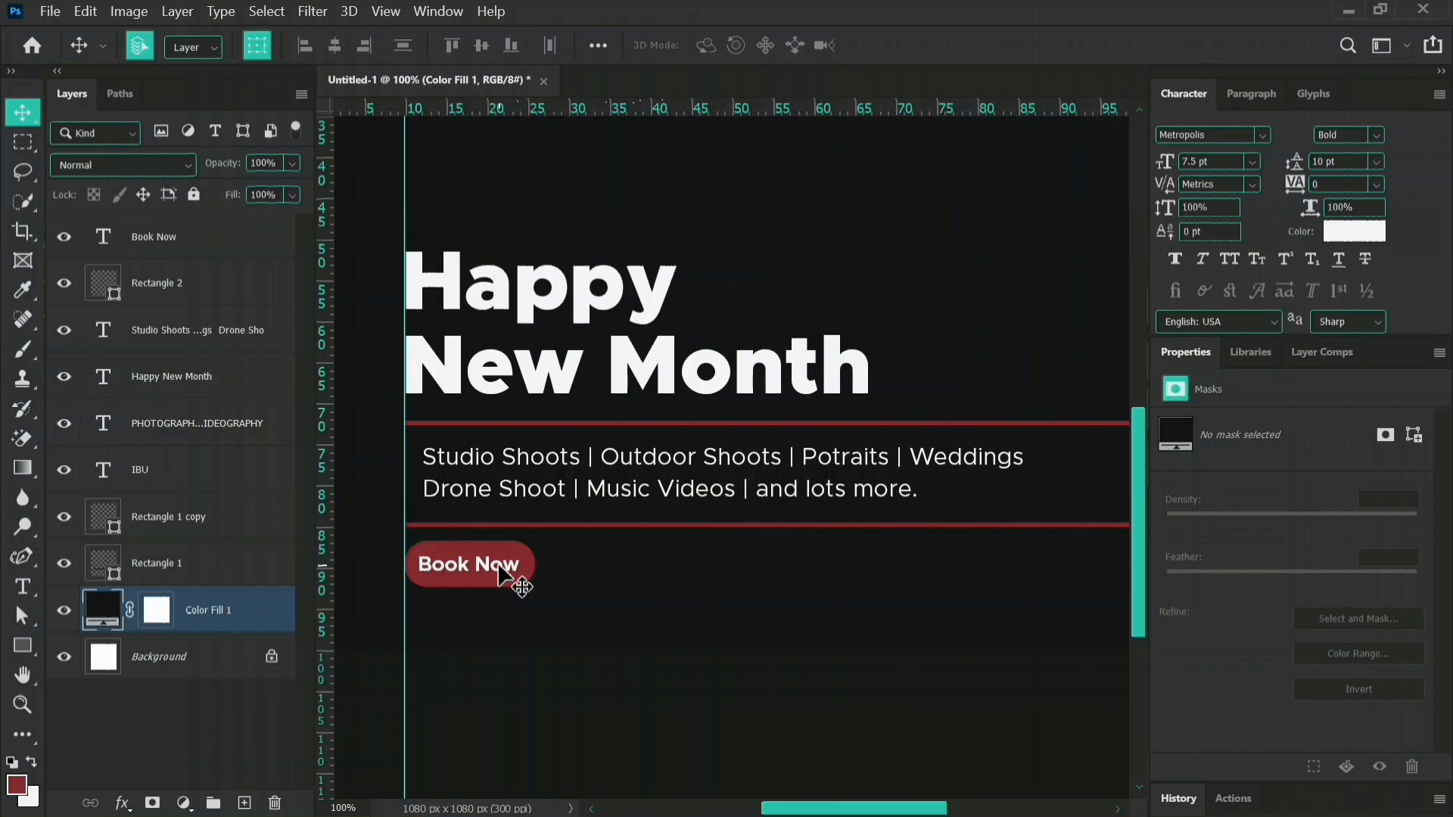
Duplicate the "Book Now" text to the right of the red button and replace the copy's wording with the phone number.
{"action": "left_click_drag", "start_coordinate": [506, 572], "coordinate": [637, 579]}
{"action": "double_click", "coordinate": [627, 564]}
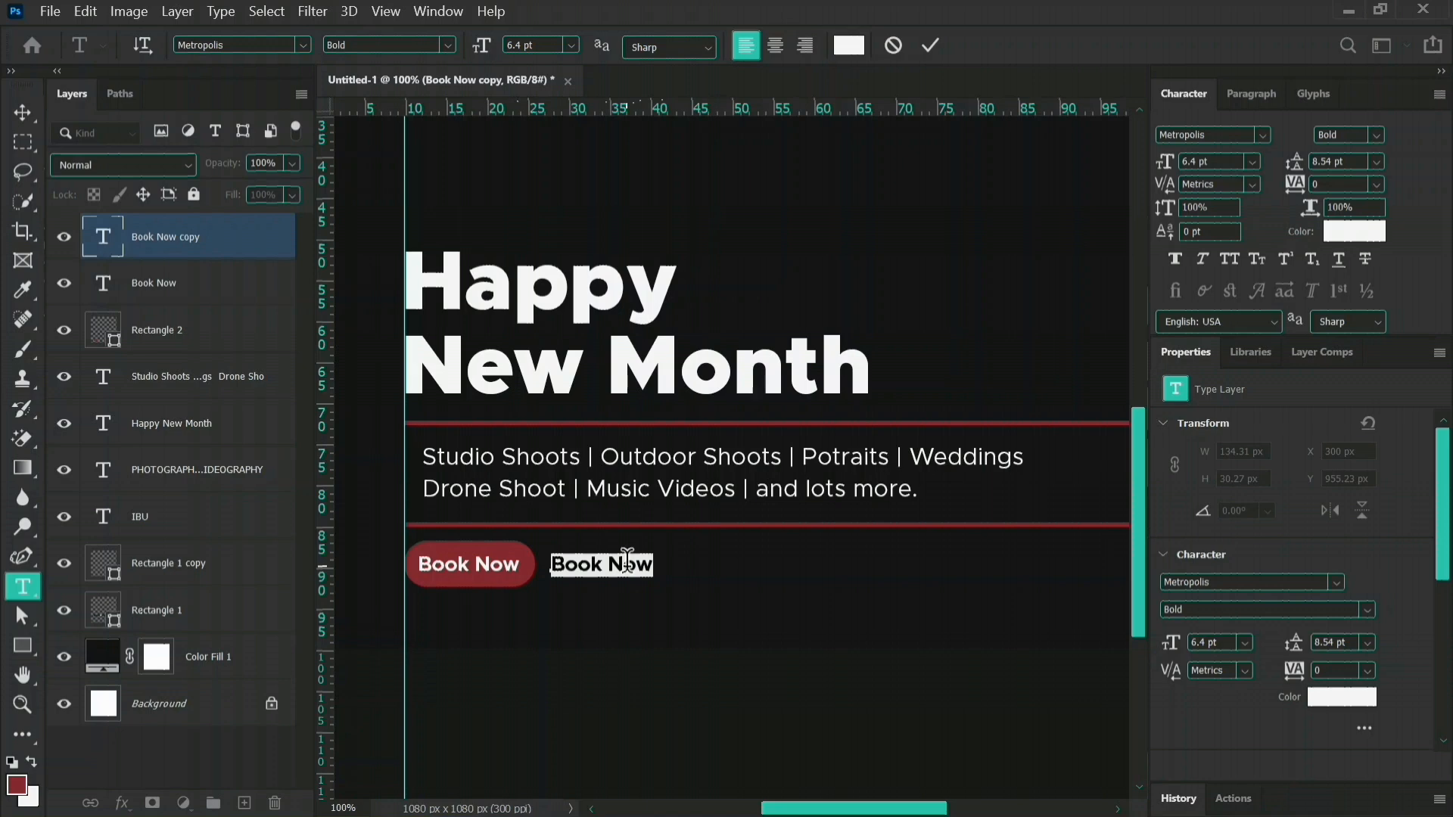
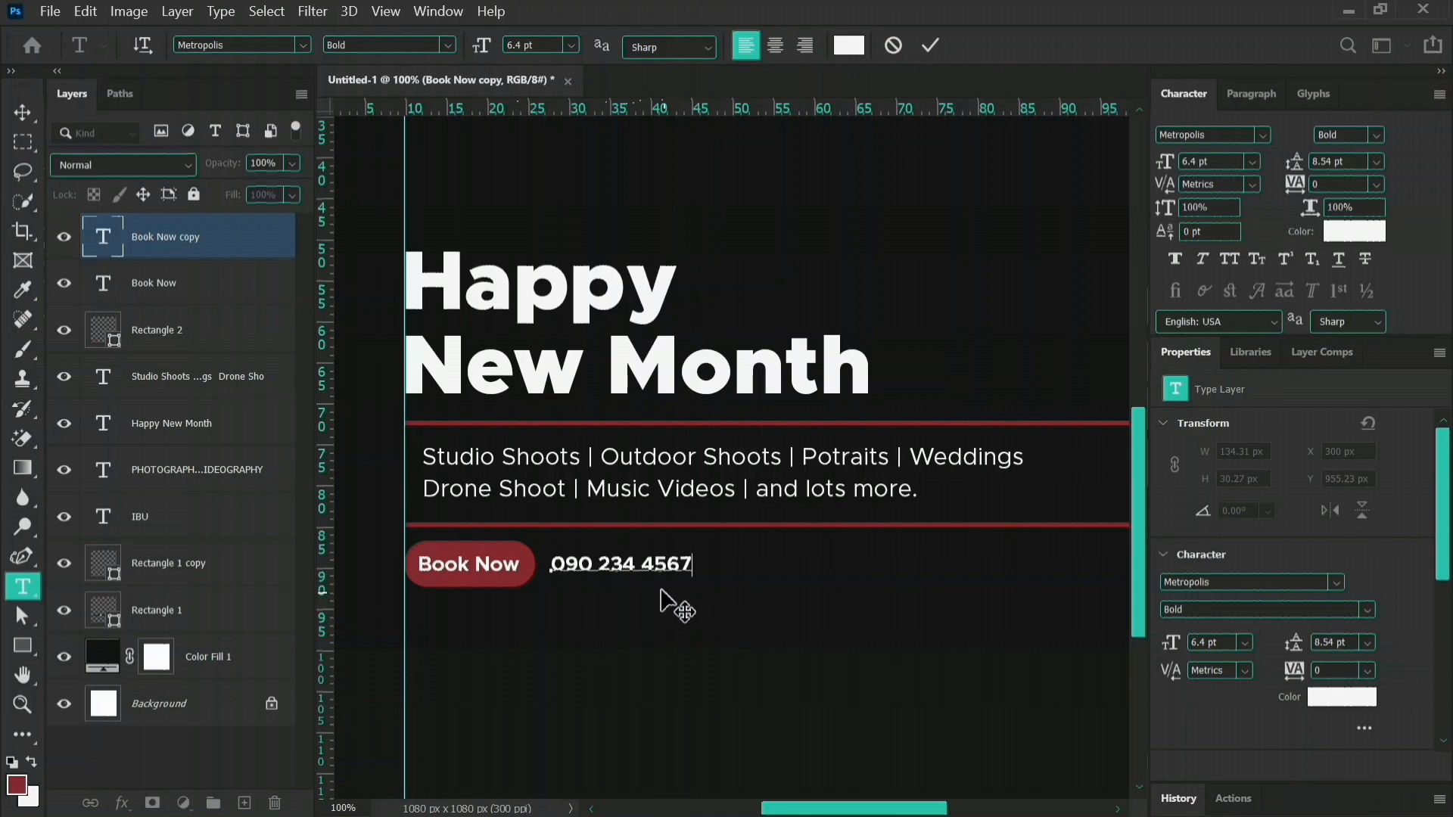
Regroup the phone number into blocks of four, three and four digits, add the missing digit, and finish the text edit.
{"action": "key", "text": "BackSpace"}
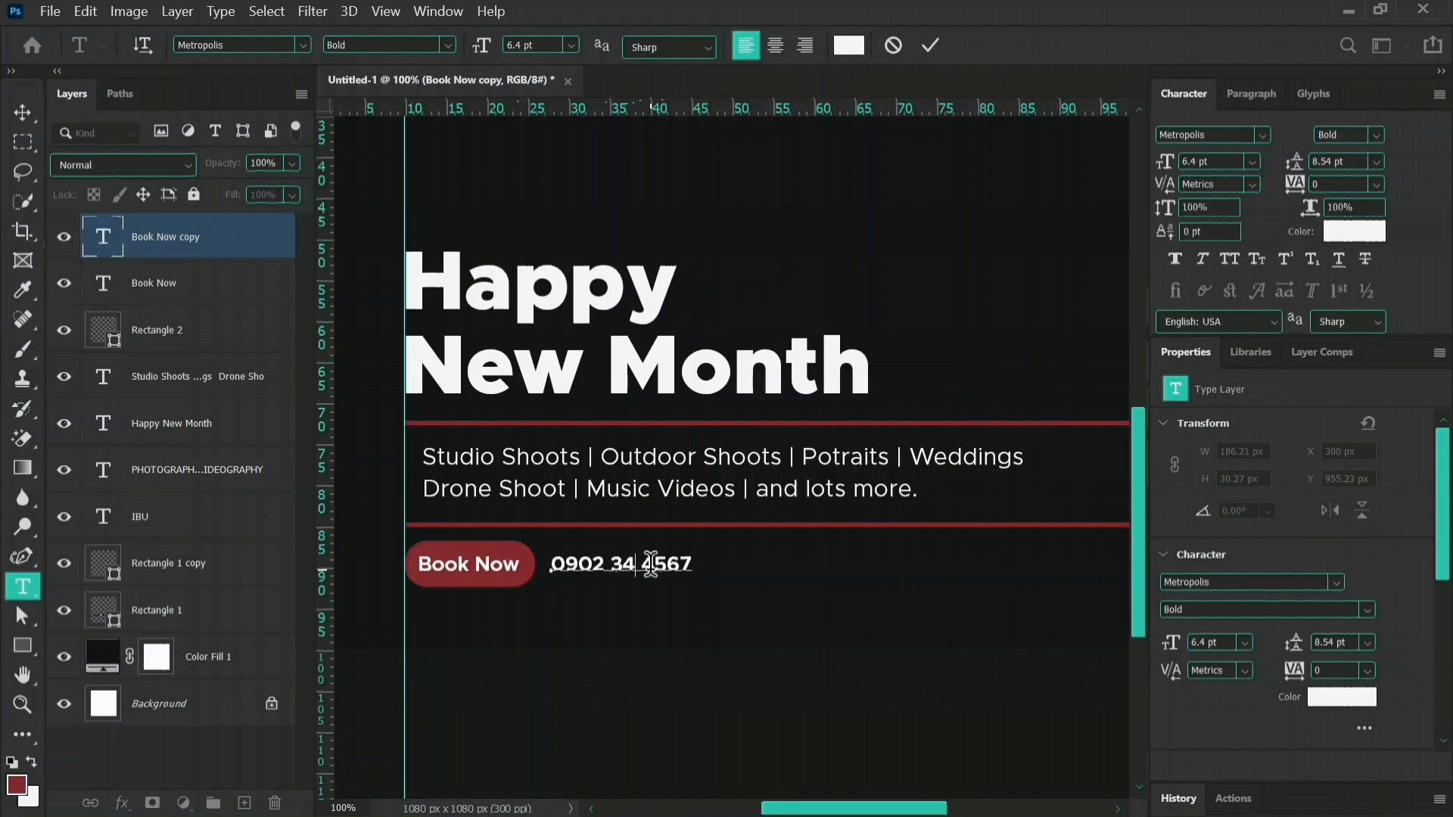
{"action": "type", "text": "2"}
{"action": "left_click", "coordinate": [942, 40]}
{"action": "key", "text": "v"}
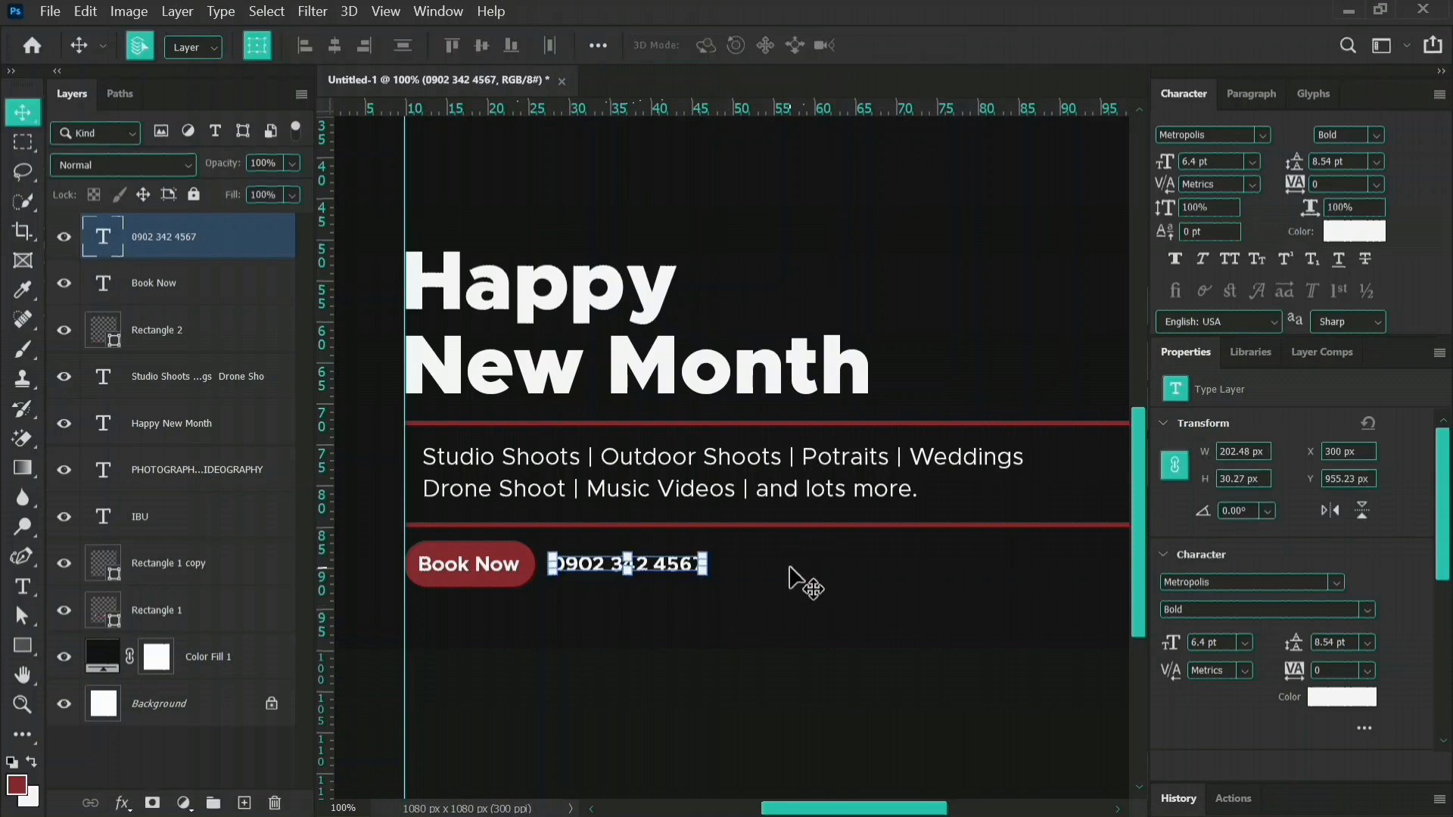
{"action": "left_click", "coordinate": [772, 593]}
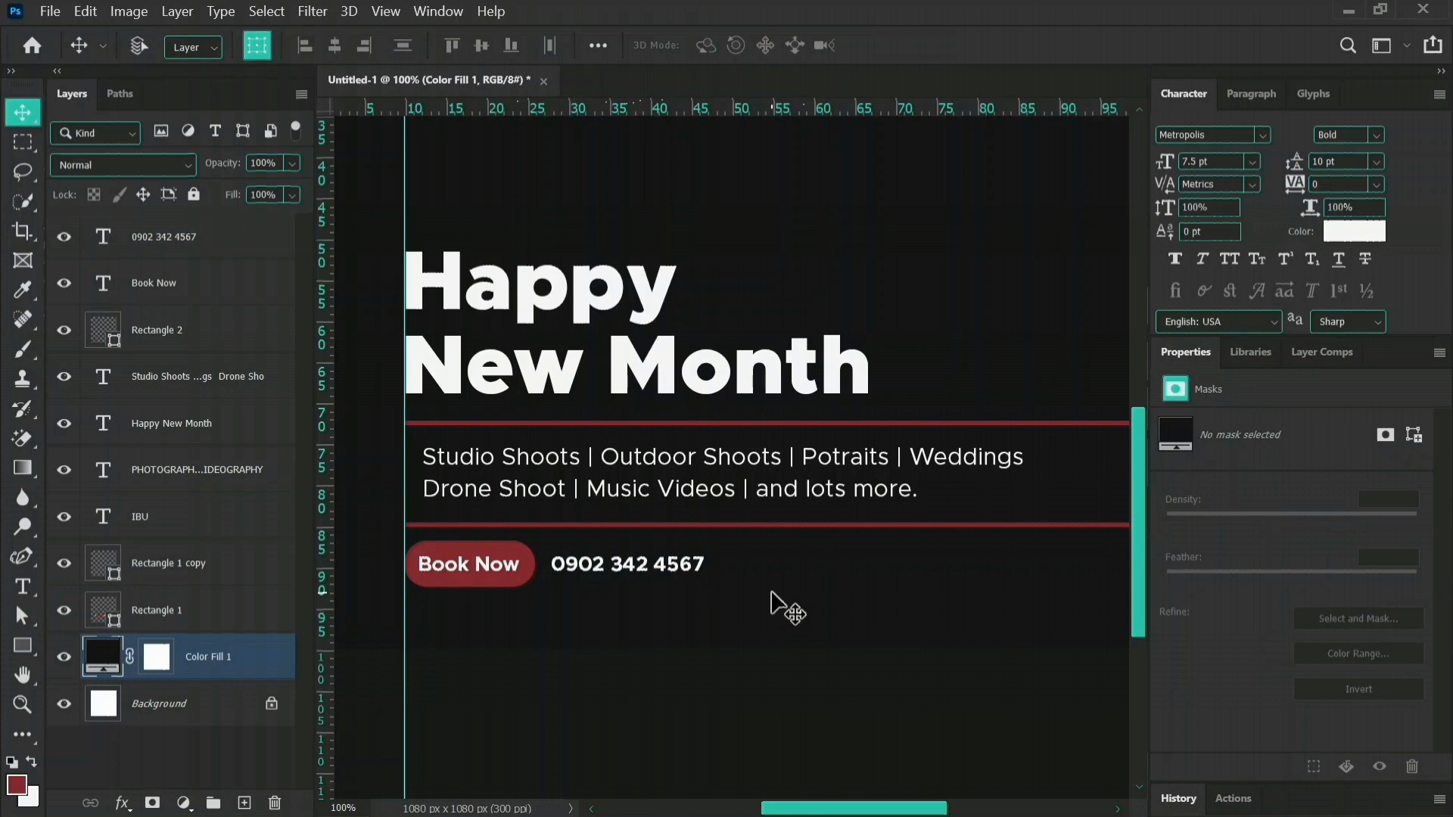
Scale the "Happy New Month" text up to about 29.1 pt and reposition it above the upper red line at about Y 503 px.
{"action": "key", "text": "ctrl+minus"}
{"action": "key", "text": "ctrl+minus"}
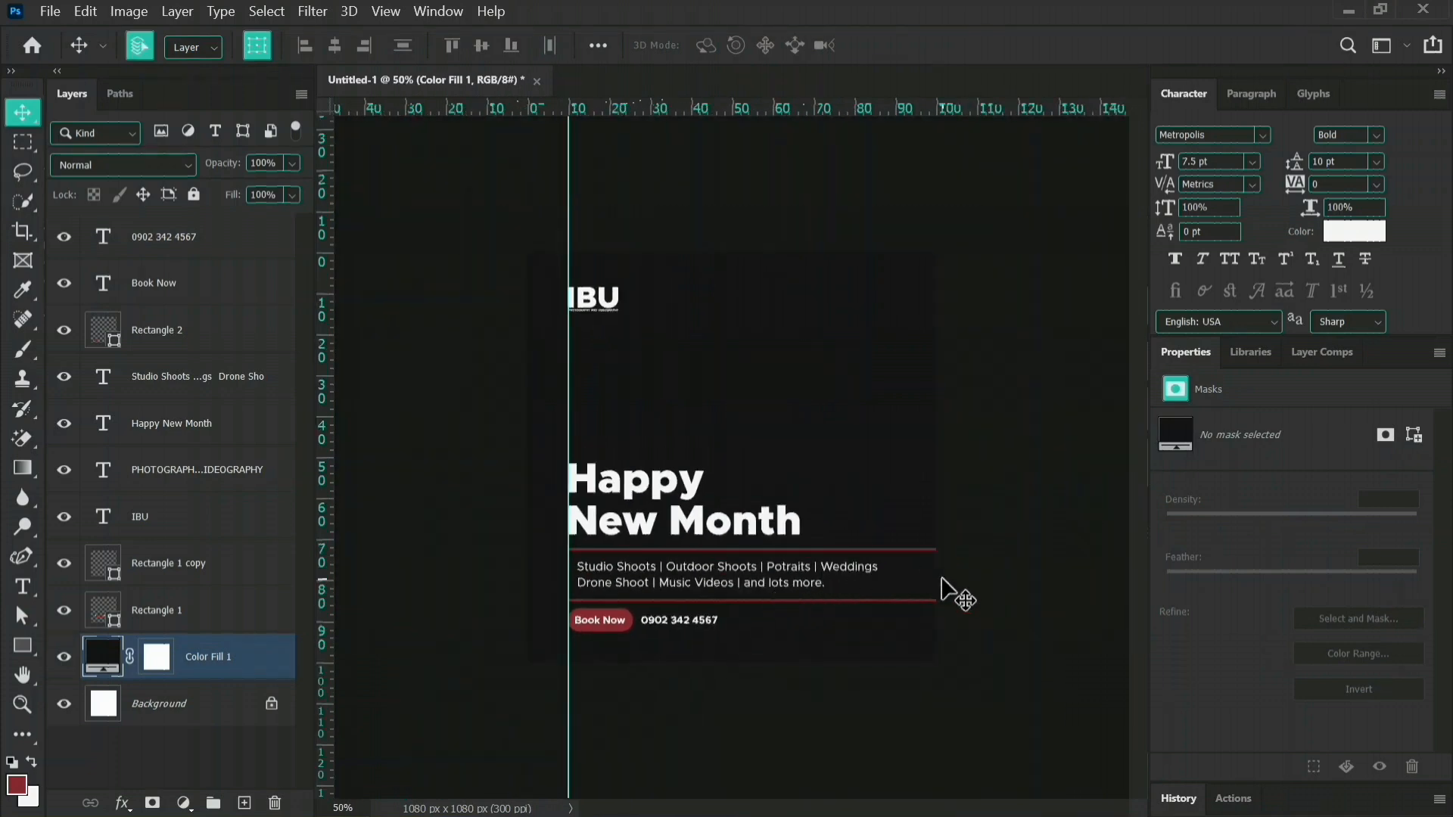
{"action": "left_click", "coordinate": [665, 492]}
{"action": "left_click_drag", "start_coordinate": [799, 499], "coordinate": [823, 501]}
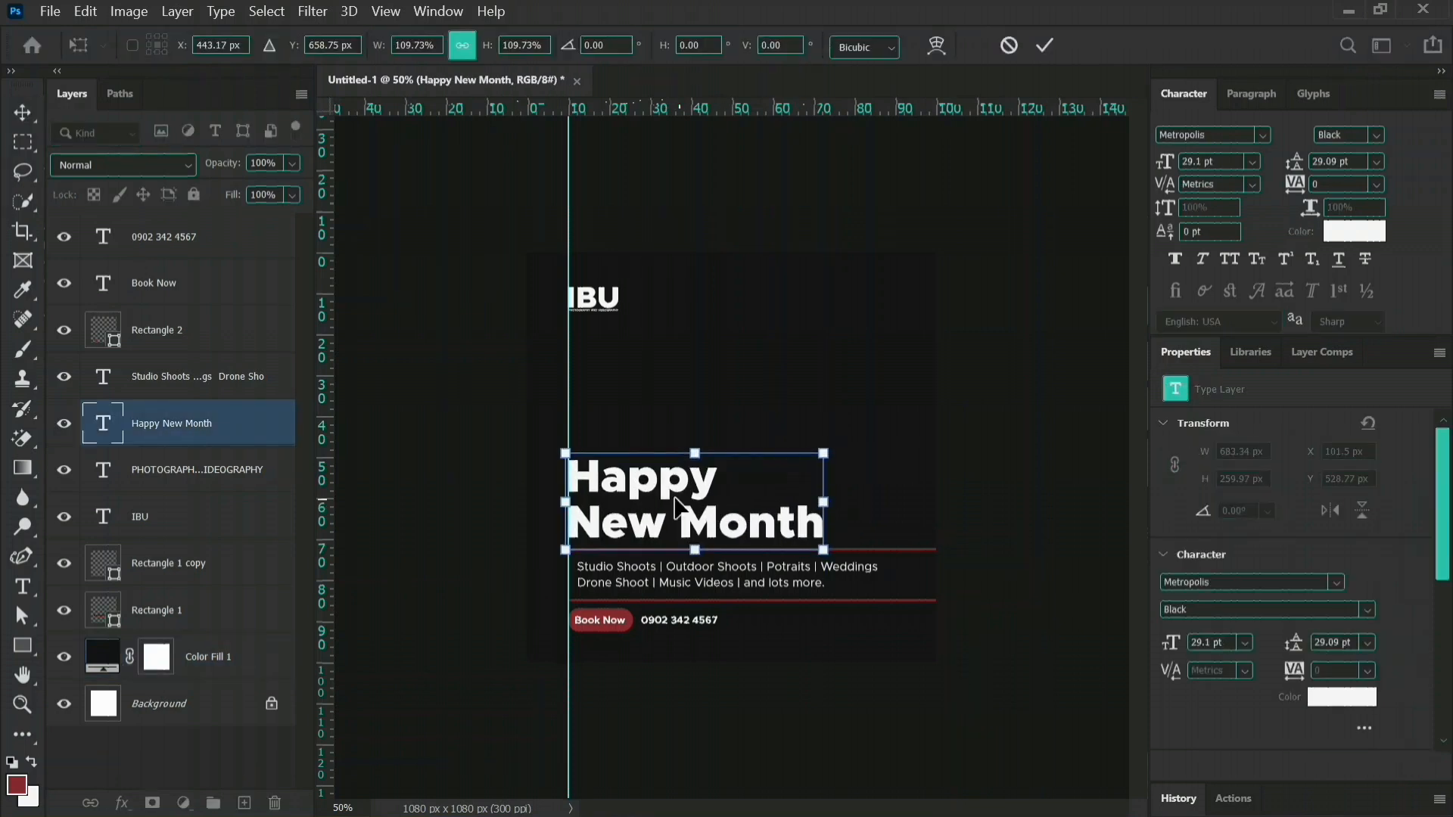
{"action": "left_click_drag", "start_coordinate": [664, 497], "coordinate": [665, 485]}
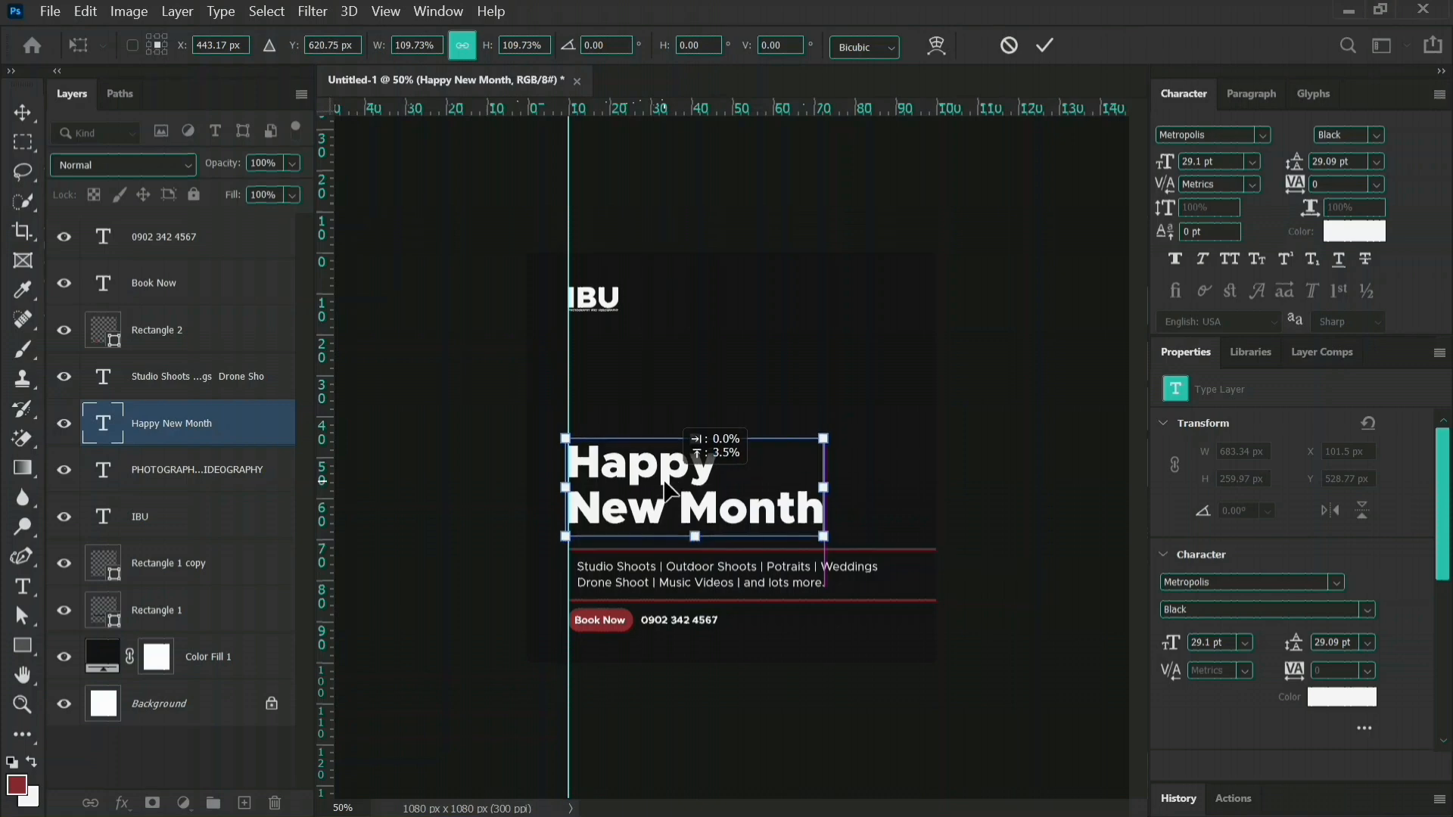
{"action": "key", "text": "Return"}
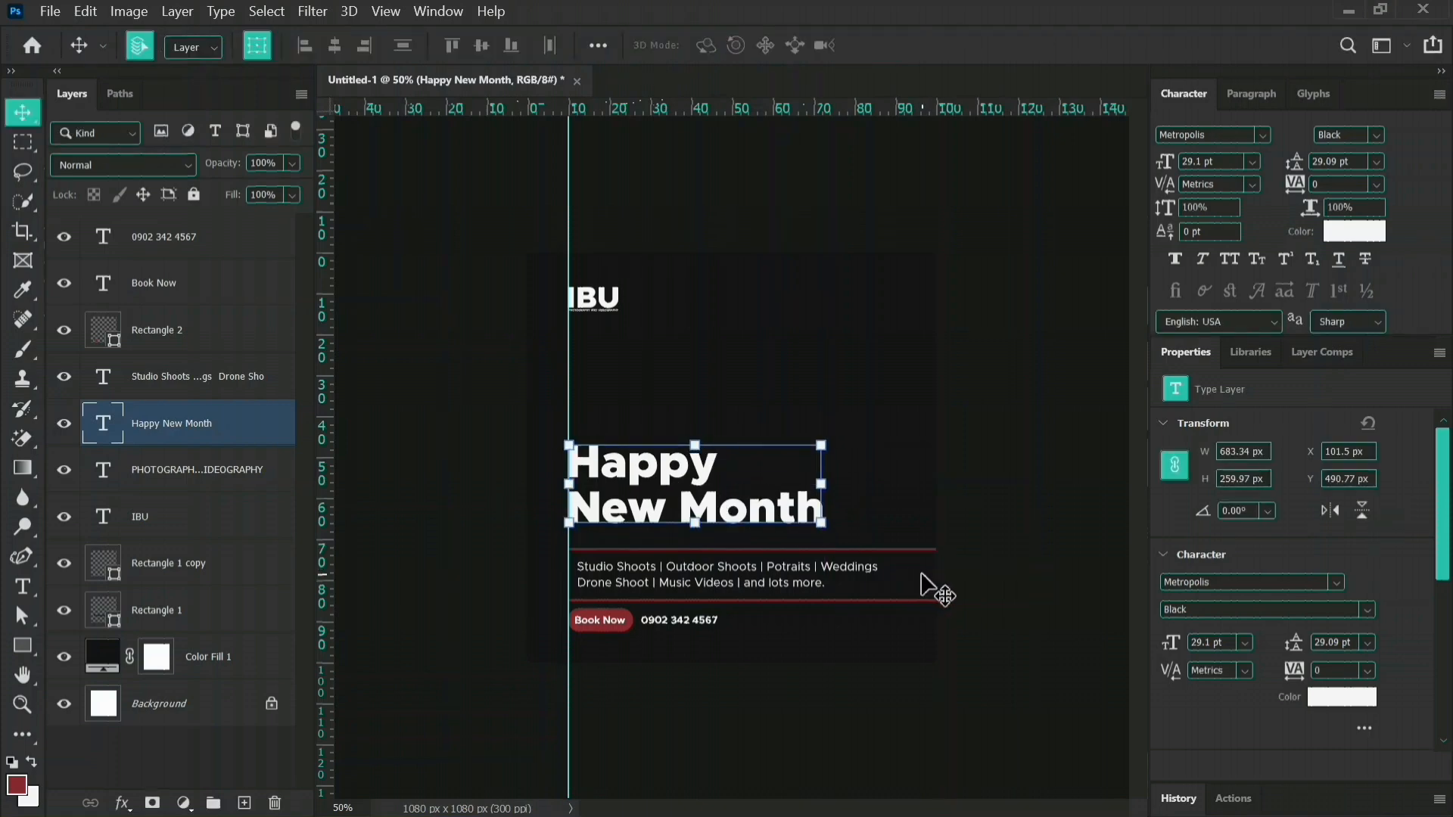
{"action": "key", "text": "Down"}
{"action": "key", "text": "Down"}
{"action": "key", "text": "Down"}
{"action": "key", "text": "Down"}
{"action": "key", "text": "Down"}
{"action": "key", "text": "Down"}
{"action": "key", "text": "Down"}
{"action": "key", "text": "Down"}
{"action": "key", "text": "Down"}
{"action": "key", "text": "Down"}
{"action": "key", "text": "Down"}
{"action": "key", "text": "Down"}
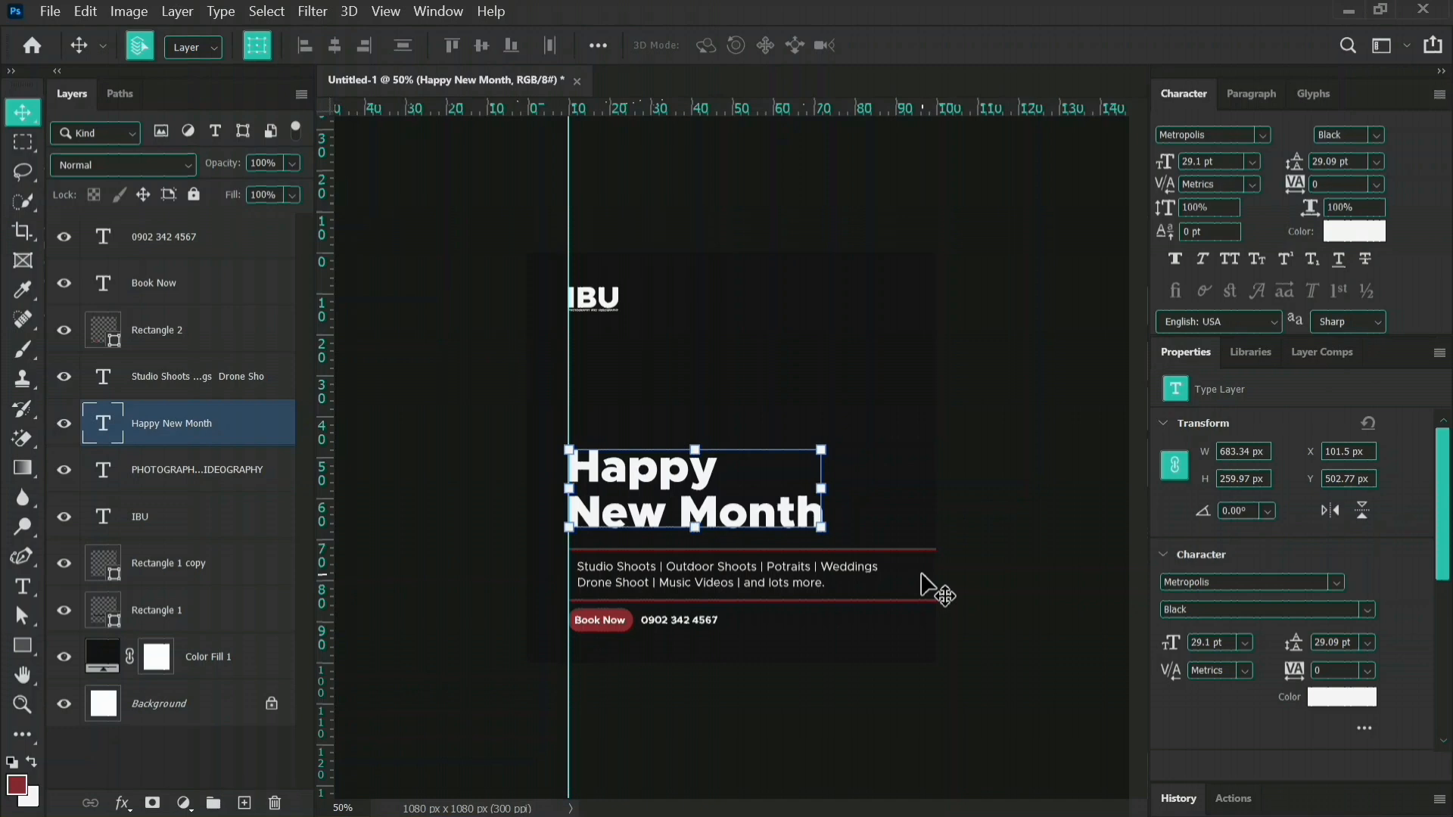
Move the services text with both red lines up to Y 768 px, and raise the "Happy New Month" text to about Y 463 px.
{"action": "left_click_drag", "start_coordinate": [488, 539], "coordinate": [663, 605]}
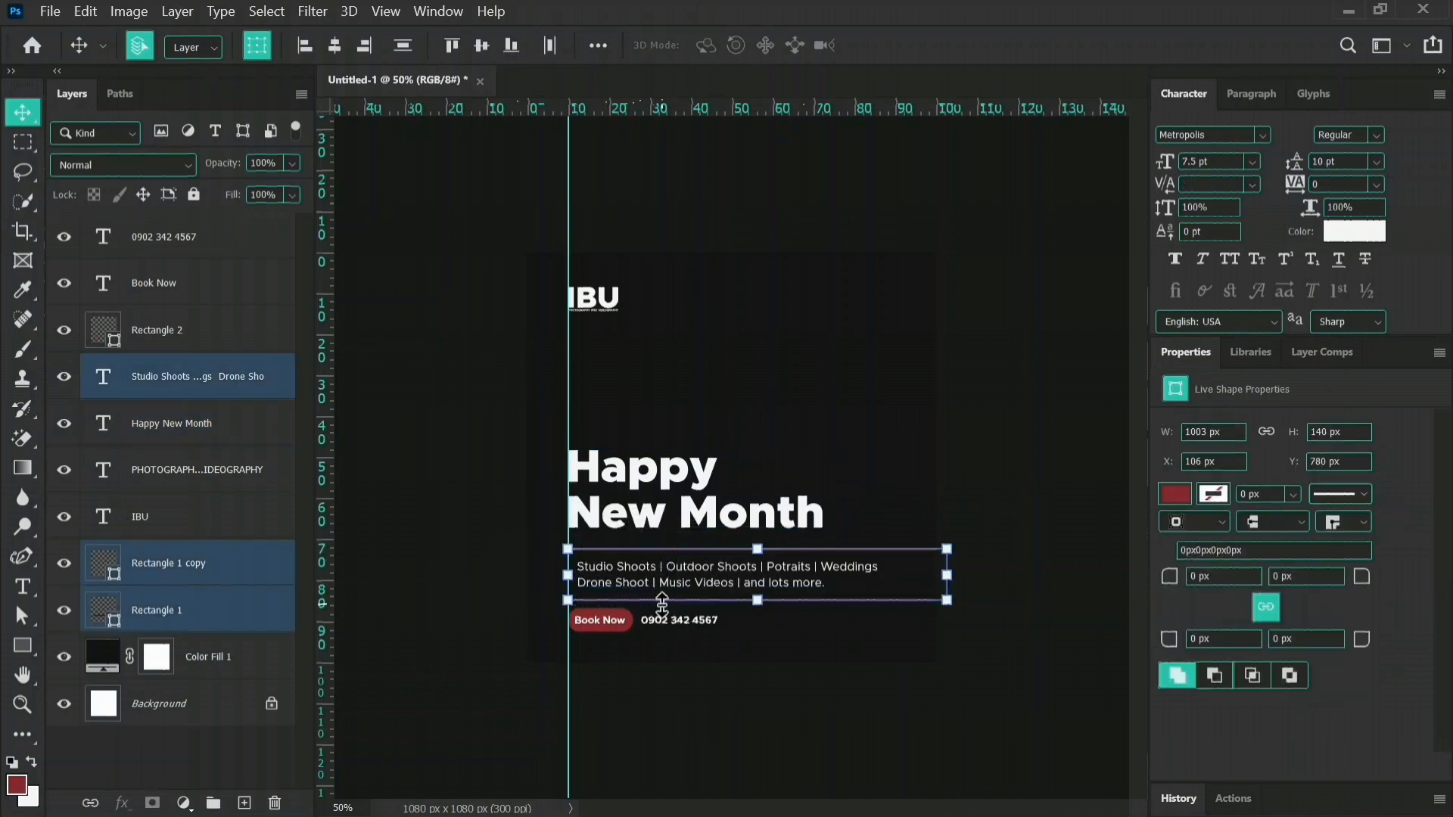
{"action": "key", "text": "Up"}
{"action": "key", "text": "Up"}
{"action": "key", "text": "Up"}
{"action": "key", "text": "Up"}
{"action": "key", "text": "Up"}
{"action": "key", "text": "Up"}
{"action": "key", "text": "Up"}
{"action": "key", "text": "Up"}
{"action": "key", "text": "Up"}
{"action": "key", "text": "Up"}
{"action": "key", "text": "Up"}
{"action": "key", "text": "Up"}
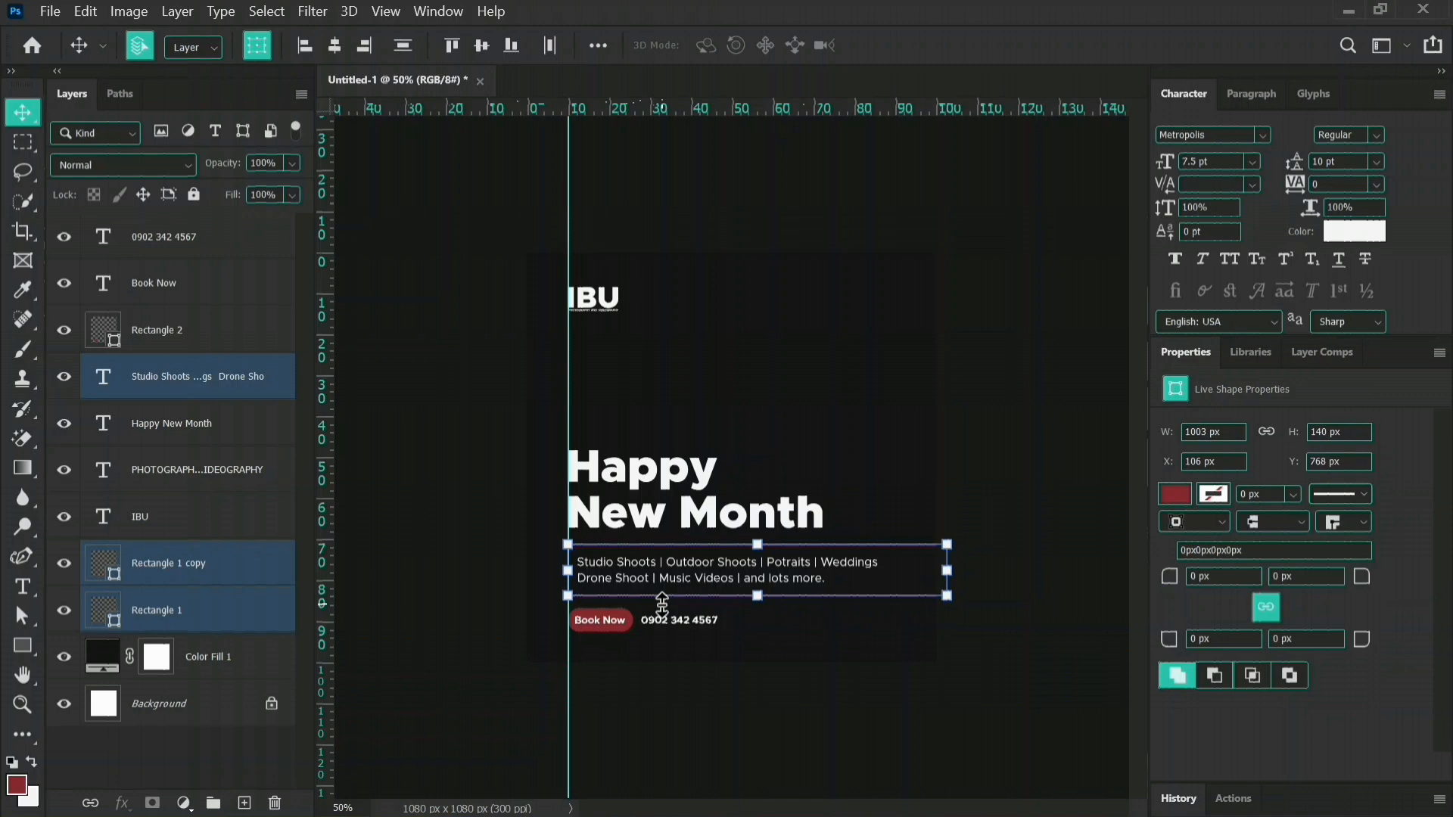
{"action": "left_click", "coordinate": [1078, 417]}
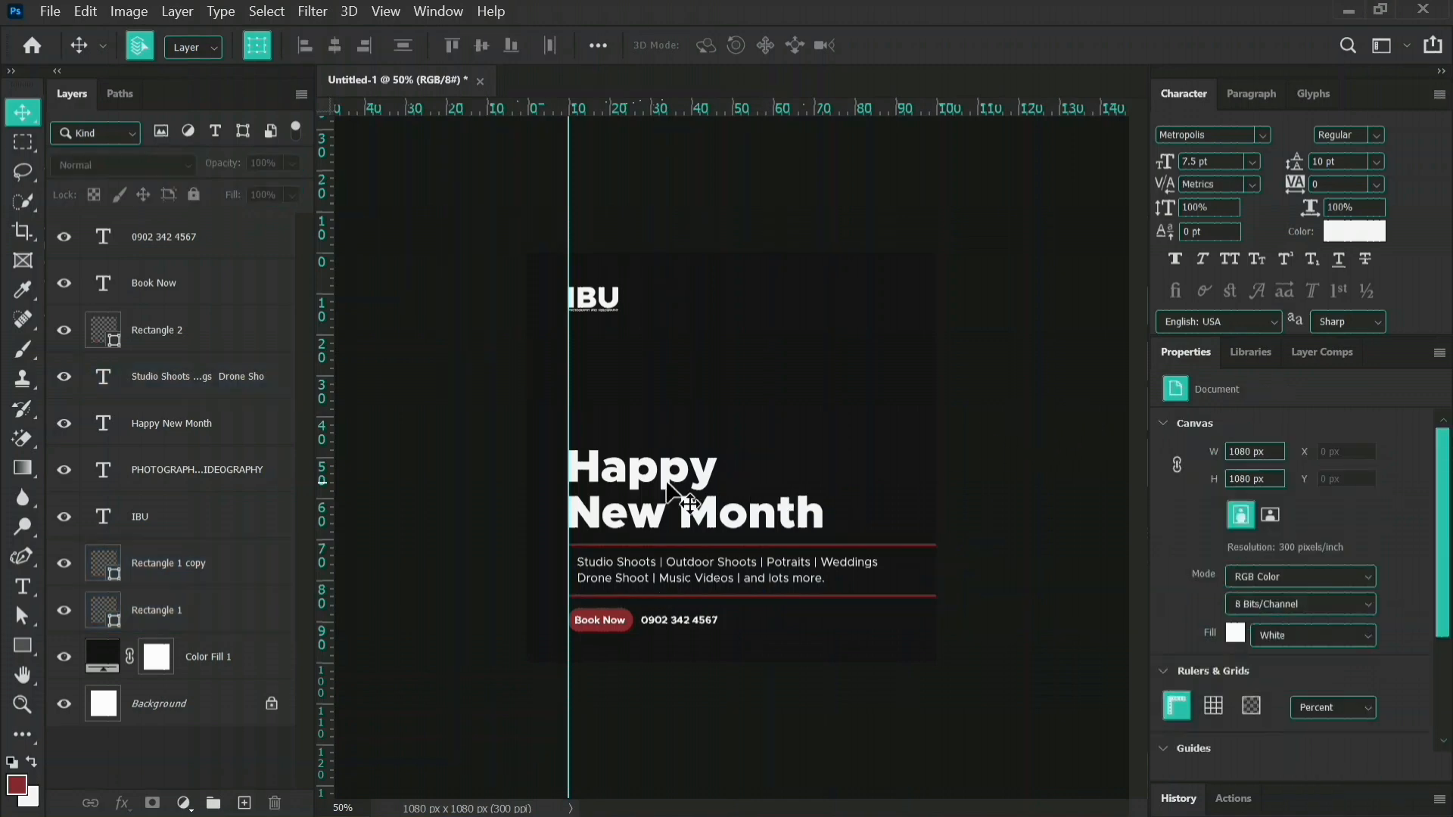
{"action": "left_click_drag", "start_coordinate": [615, 483], "coordinate": [616, 467]}
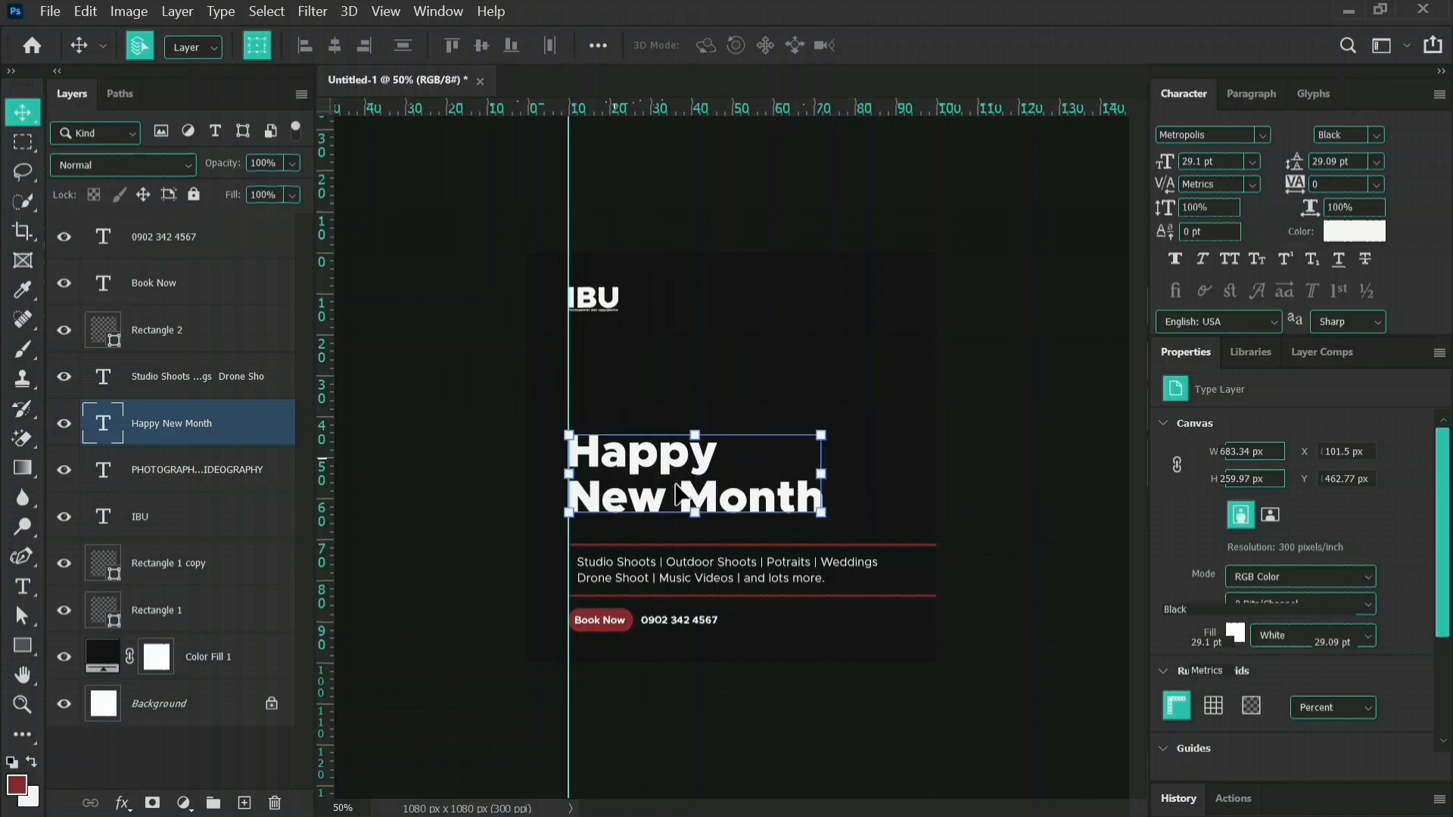
Move the services text with both red lines up to Y 754 px, then hide the guides.
{"action": "left_click_drag", "start_coordinate": [492, 543], "coordinate": [689, 614]}
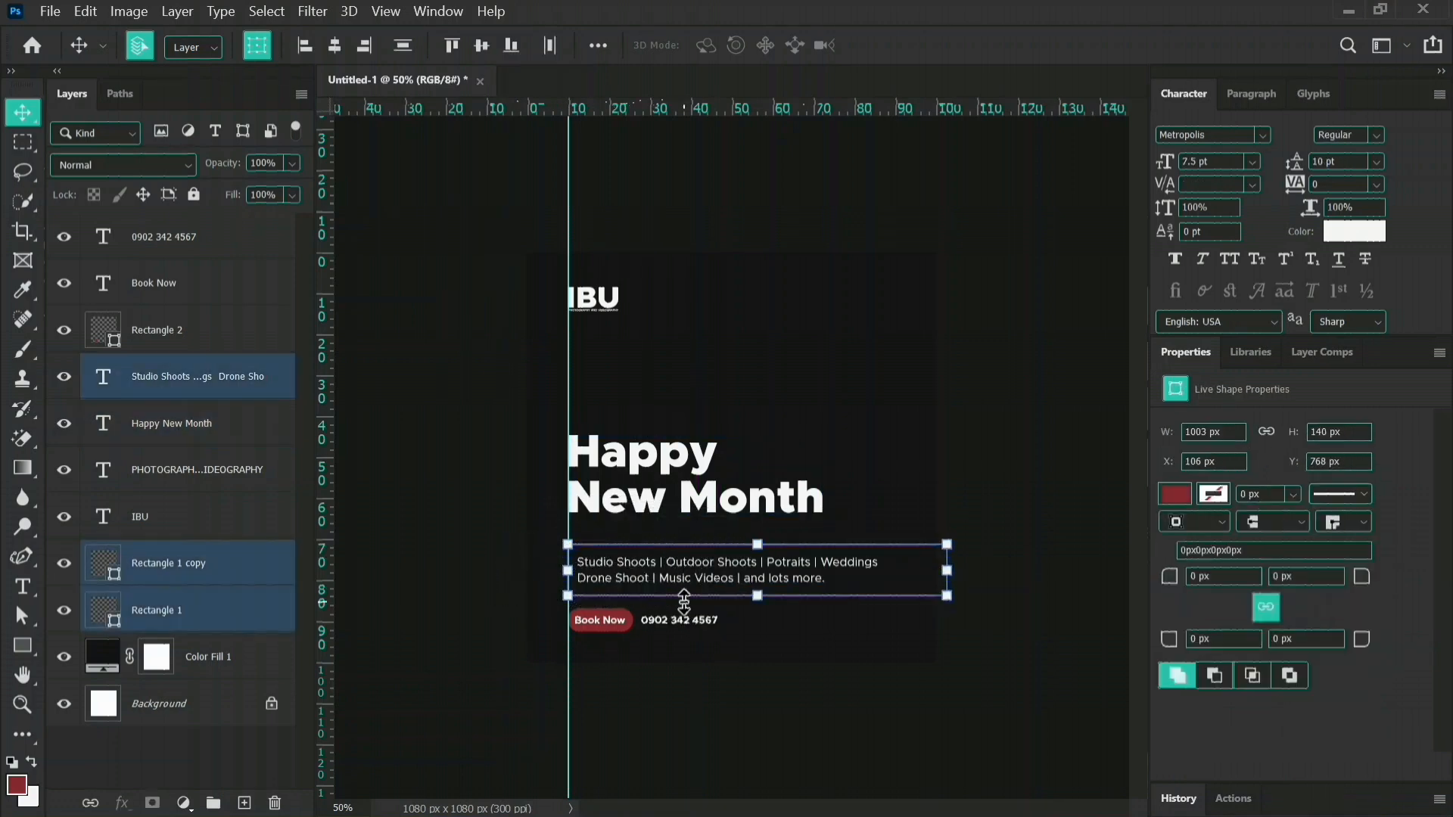
{"action": "key", "text": "Up"}
{"action": "key", "text": "Up"}
{"action": "key", "text": "Up"}
{"action": "key", "text": "Up"}
{"action": "key", "text": "Up"}
{"action": "key", "text": "Up"}
{"action": "key", "text": "Up"}
{"action": "key", "text": "Up"}
{"action": "key", "text": "Up"}
{"action": "key", "text": "Up"}
{"action": "key", "text": "Up"}
{"action": "key", "text": "Up"}
{"action": "key", "text": "Up"}
{"action": "key", "text": "Up"}
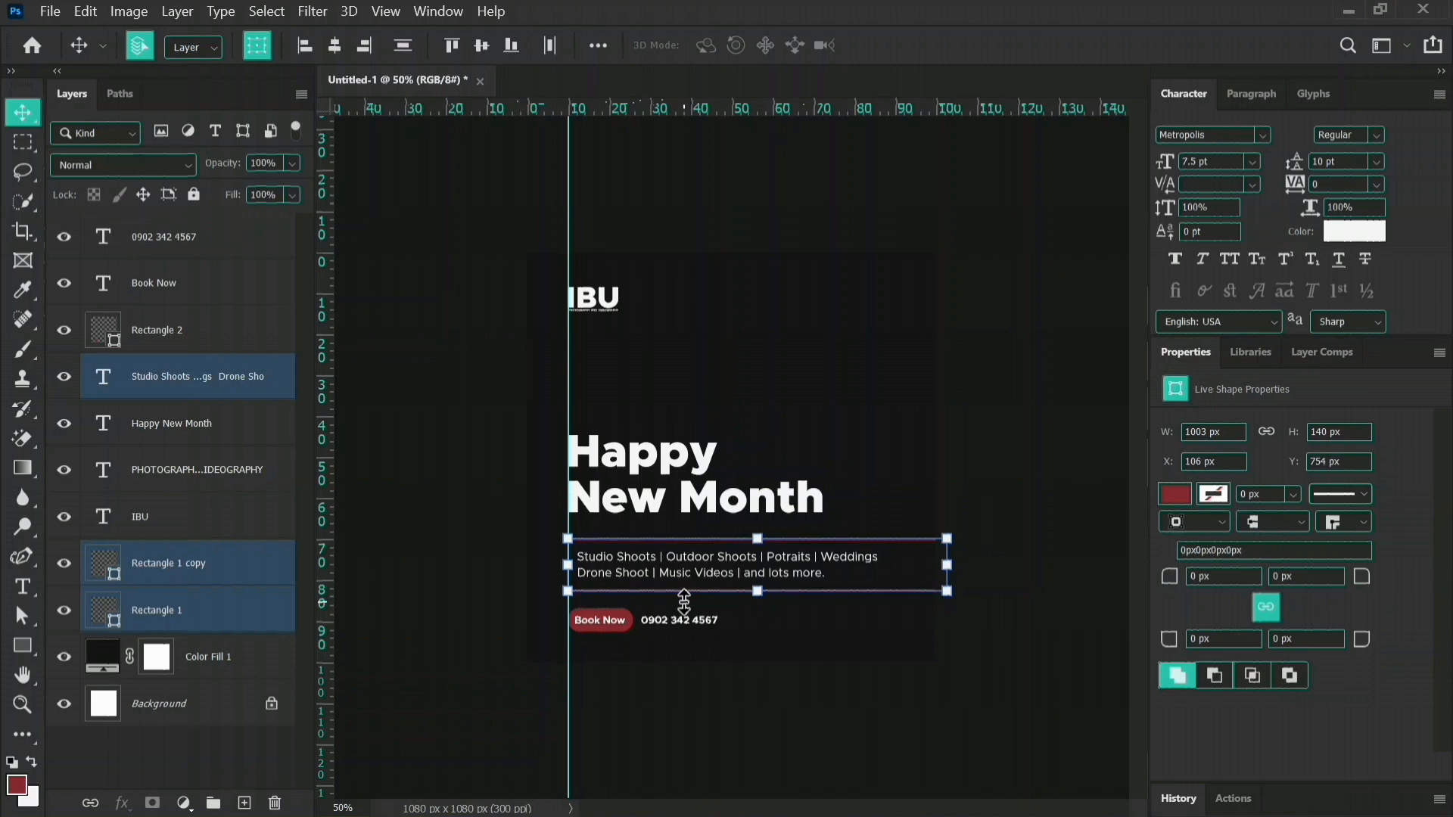
{"action": "left_click", "coordinate": [1067, 648]}
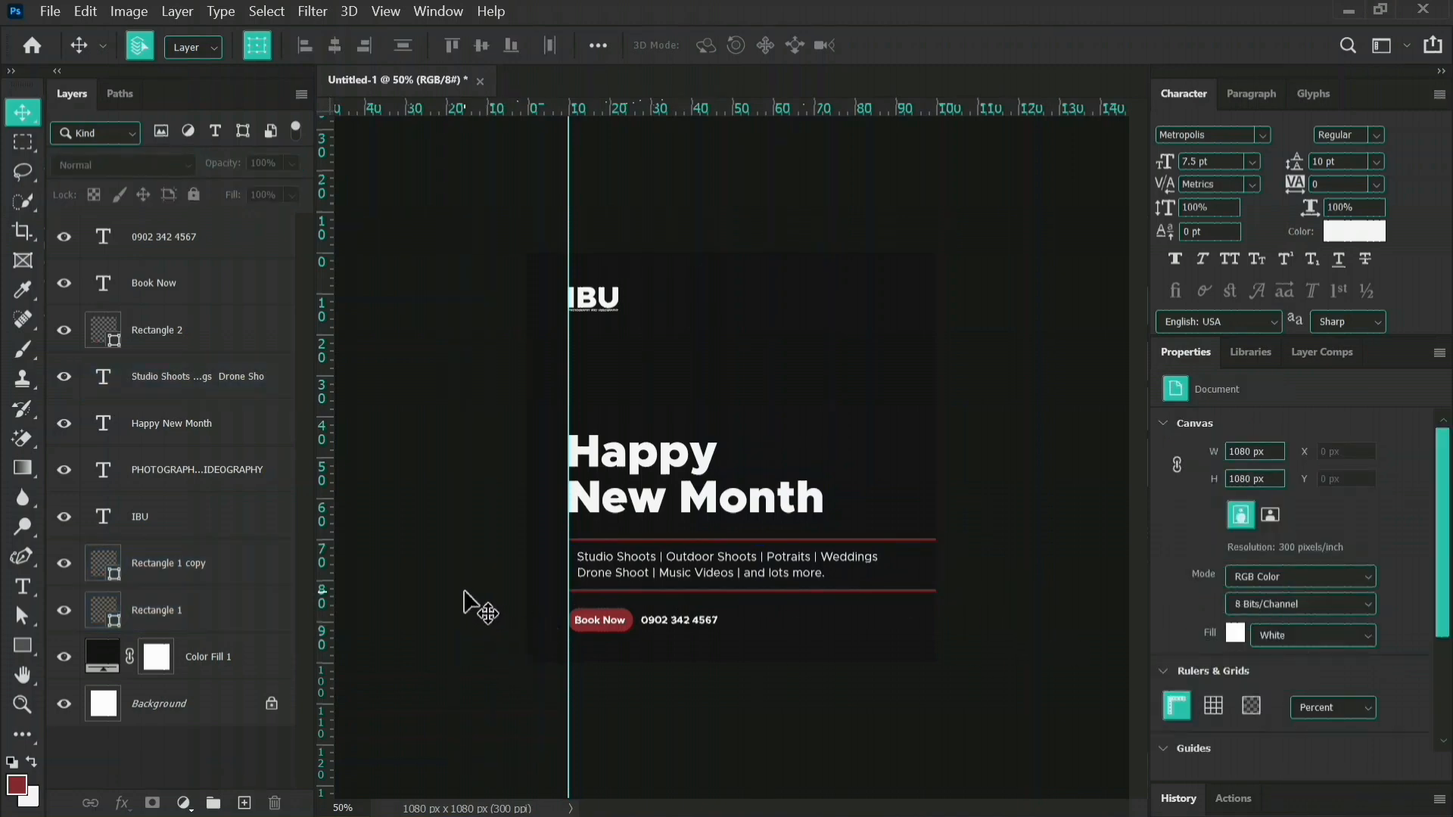
{"action": "key", "text": "ctrl+;"}
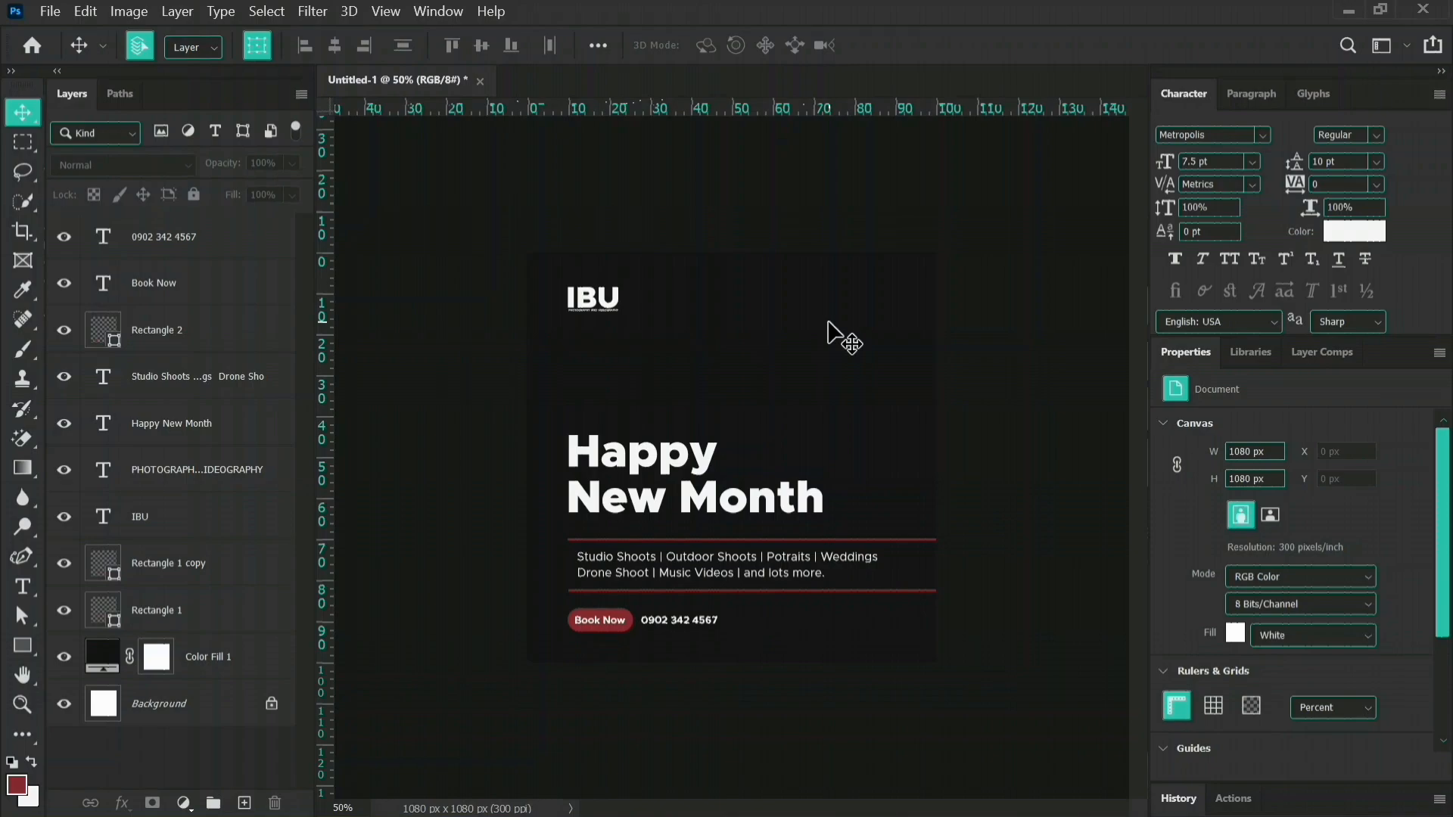
Place the white-sand-beach-drone-shot image from the desktop into the design and scale it to 29.67% so it spans the canvas width.
{"action": "key", "text": "super+d"}
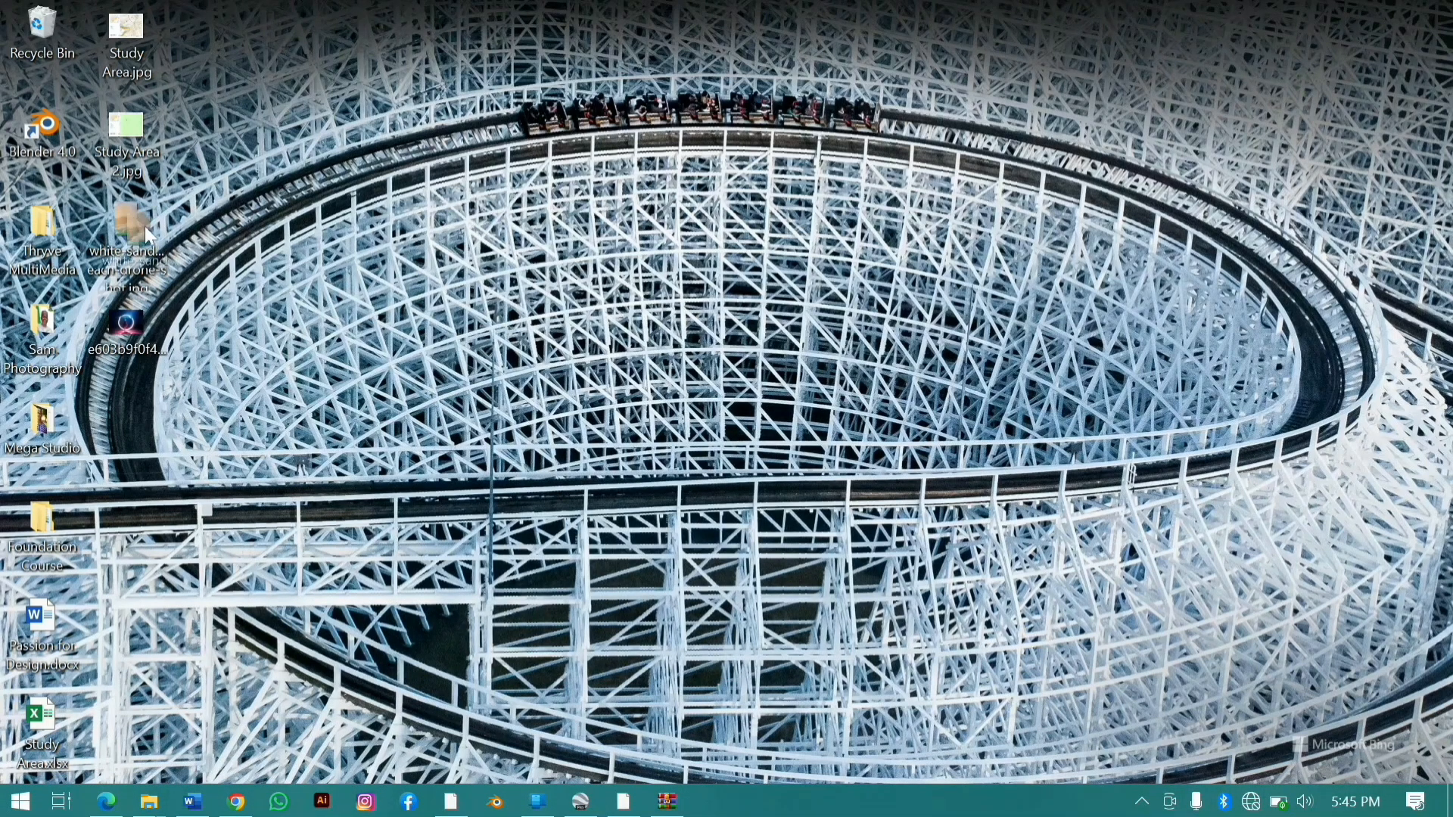
{"action": "left_click_drag", "start_coordinate": [144, 225], "coordinate": [819, 377]}
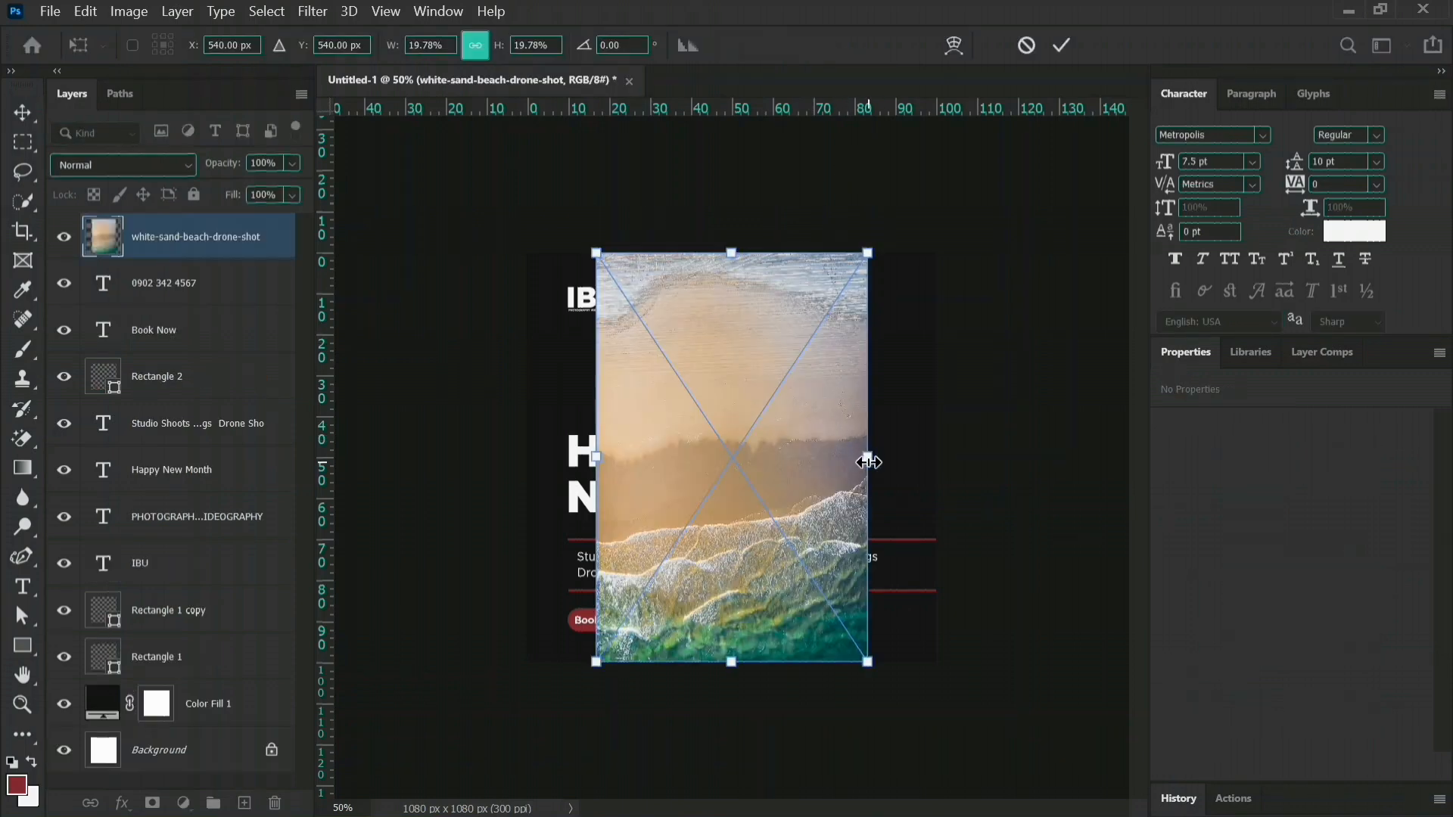
{"action": "left_click_drag", "start_coordinate": [868, 462], "coordinate": [936, 455]}
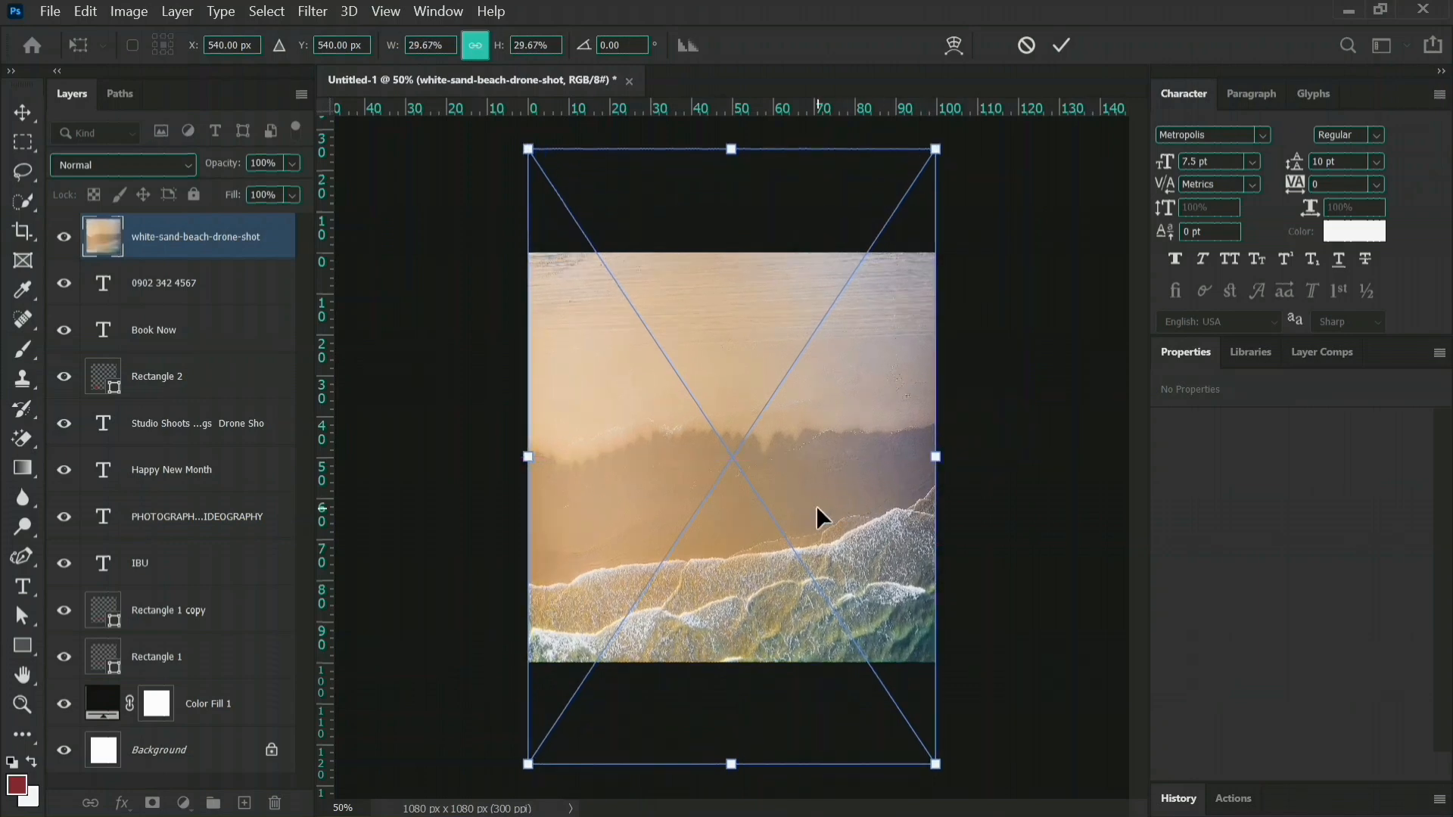
Move the beach image up until its bottom edge meets the canvas edge, and place its layer directly above Color Fill 1.
{"action": "left_click_drag", "start_coordinate": [816, 506], "coordinate": [817, 407]}
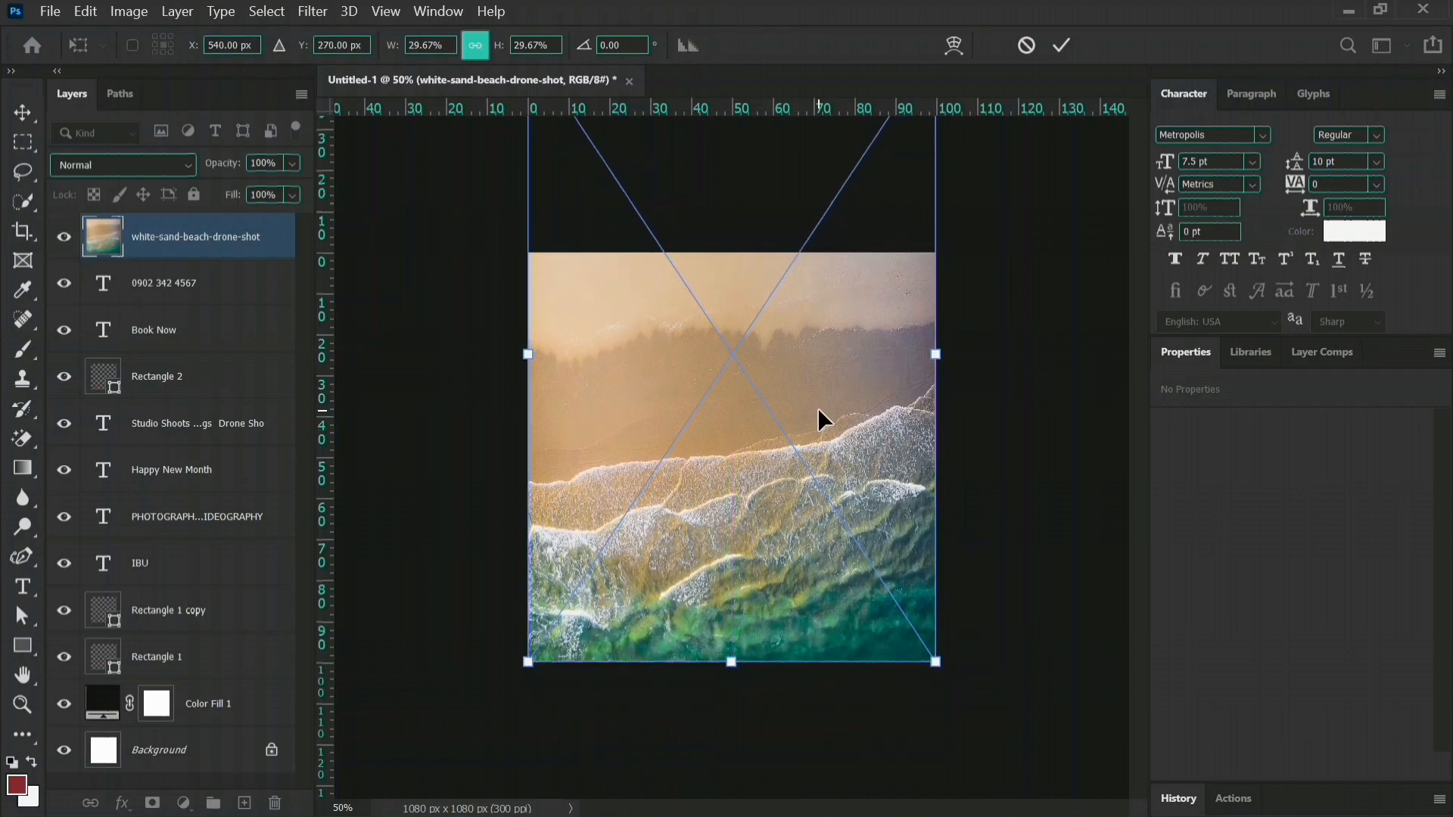
{"action": "left_click", "coordinate": [1062, 46]}
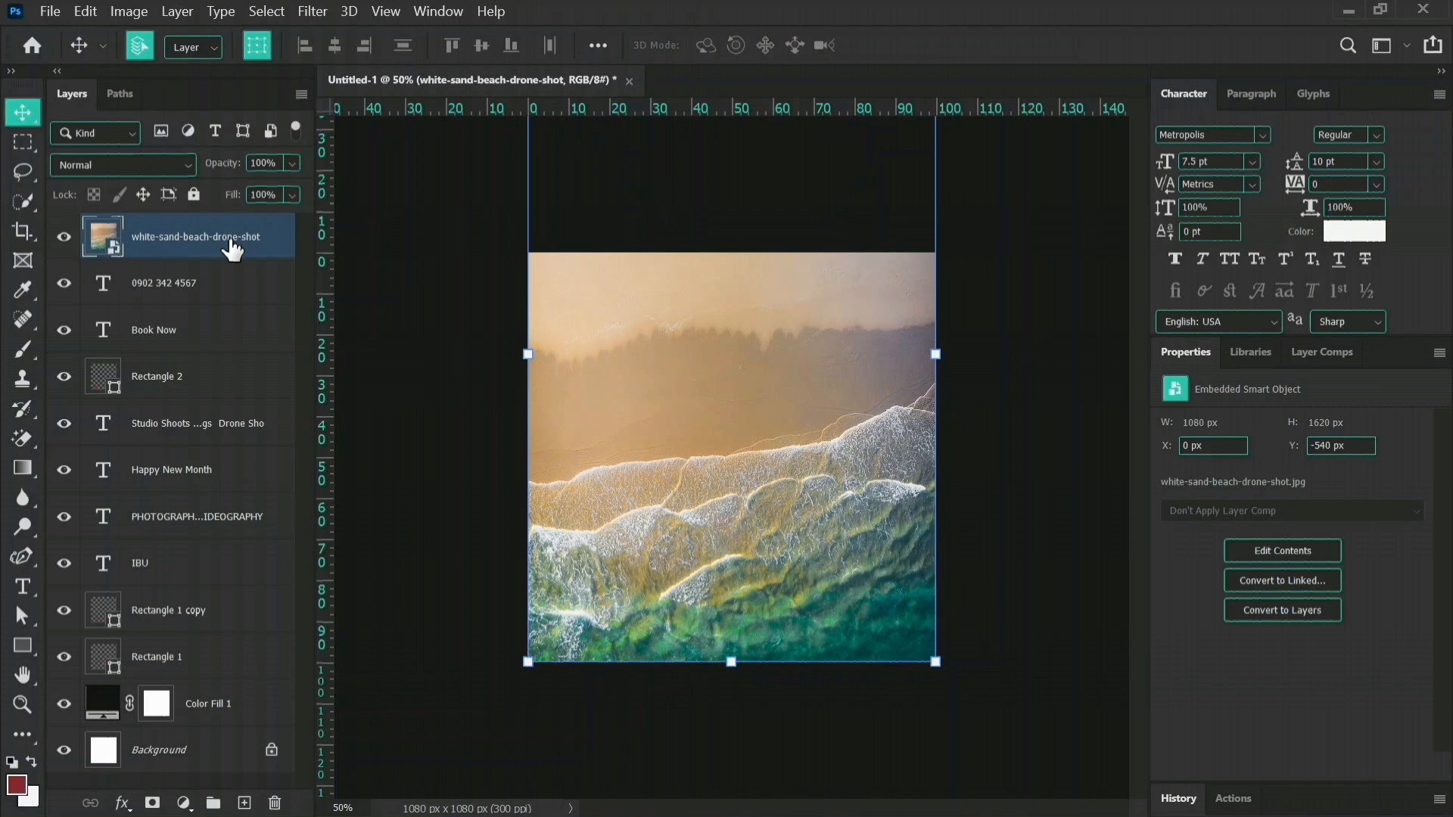
{"action": "left_click_drag", "start_coordinate": [233, 250], "coordinate": [221, 695]}
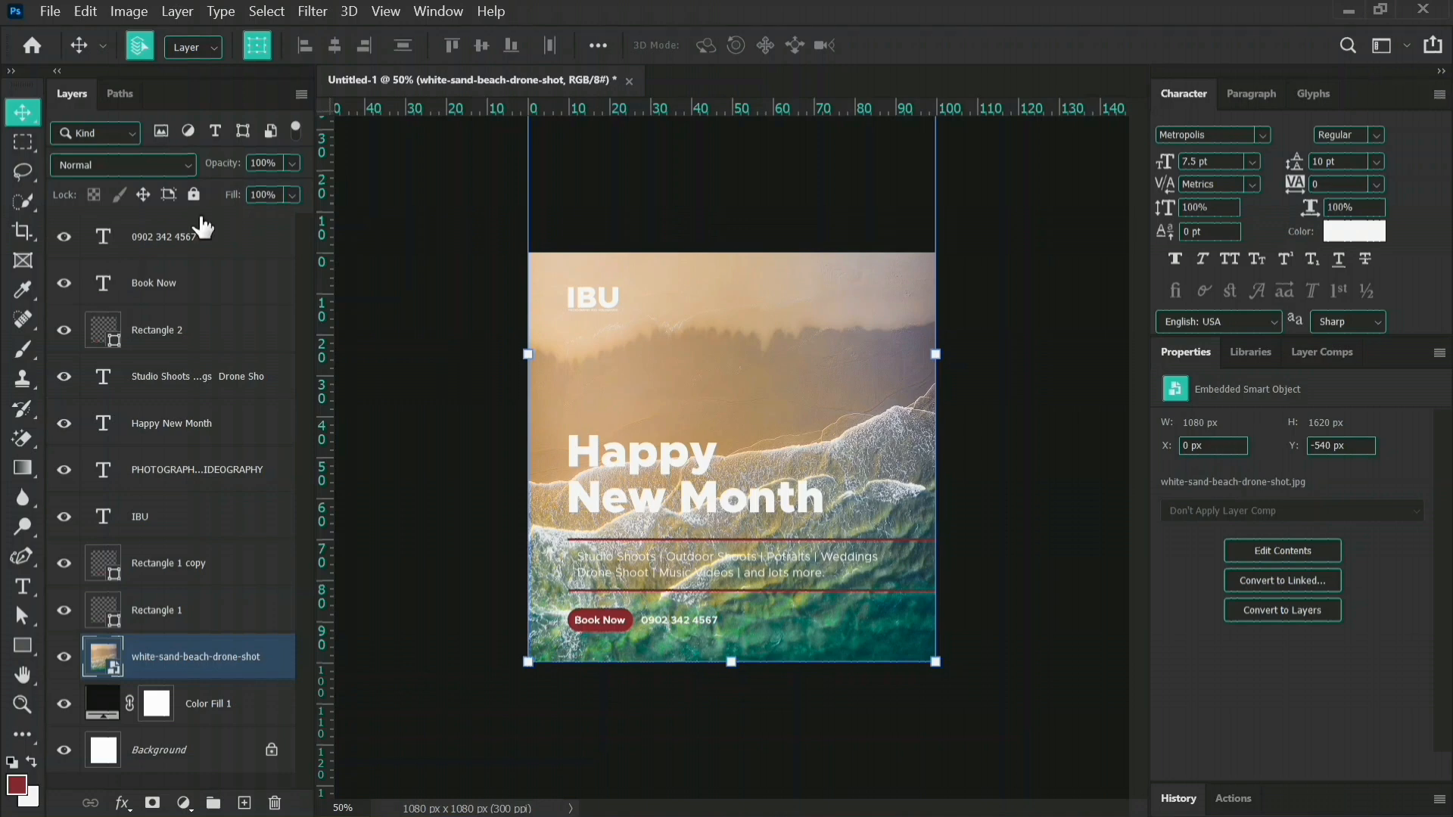
Cycle through the blend modes on the white-sand-beach-drone-shot layer and settle on Soft Light.
{"action": "left_click", "coordinate": [155, 165]}
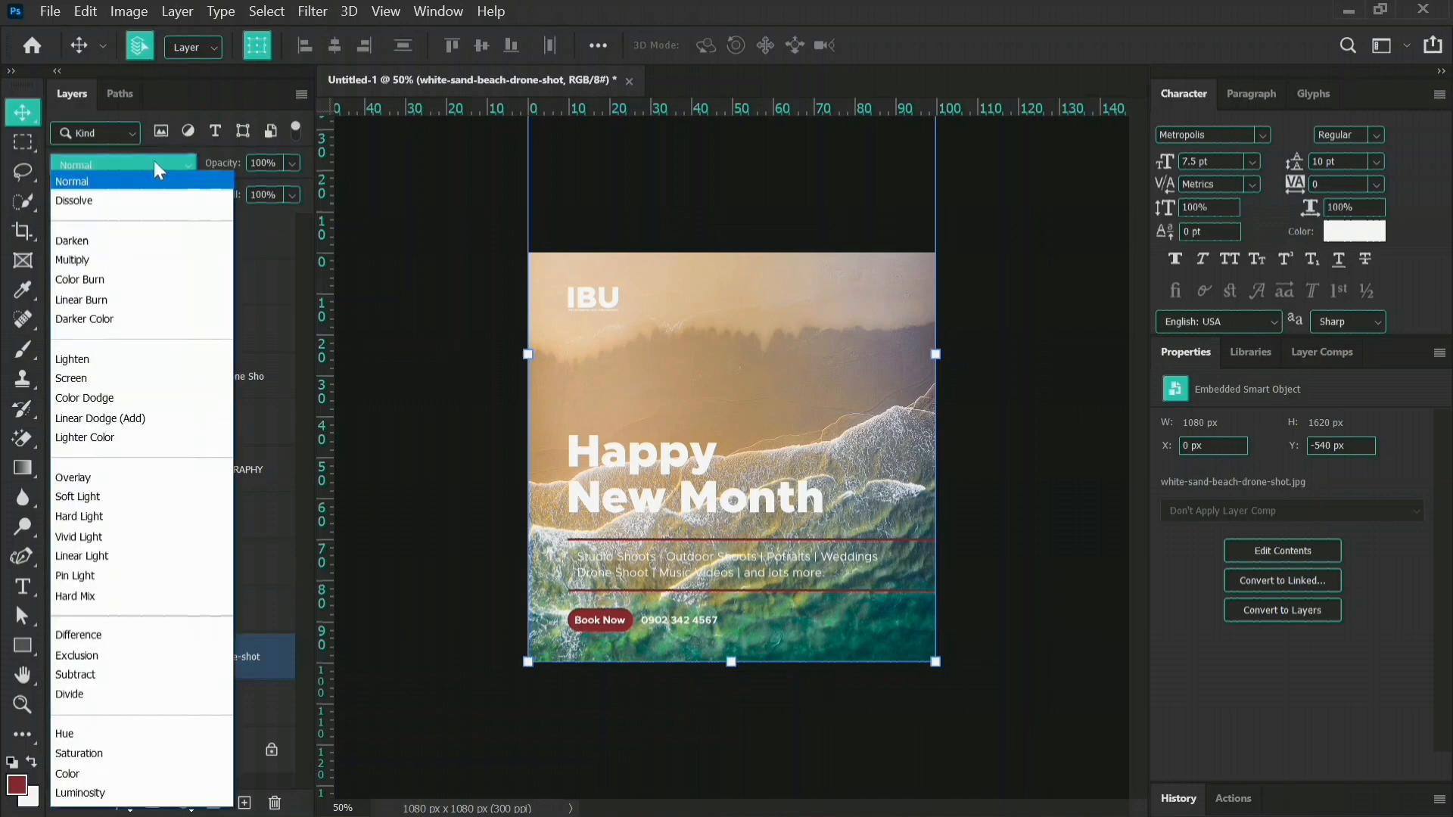
{"action": "left_click", "coordinate": [83, 246]}
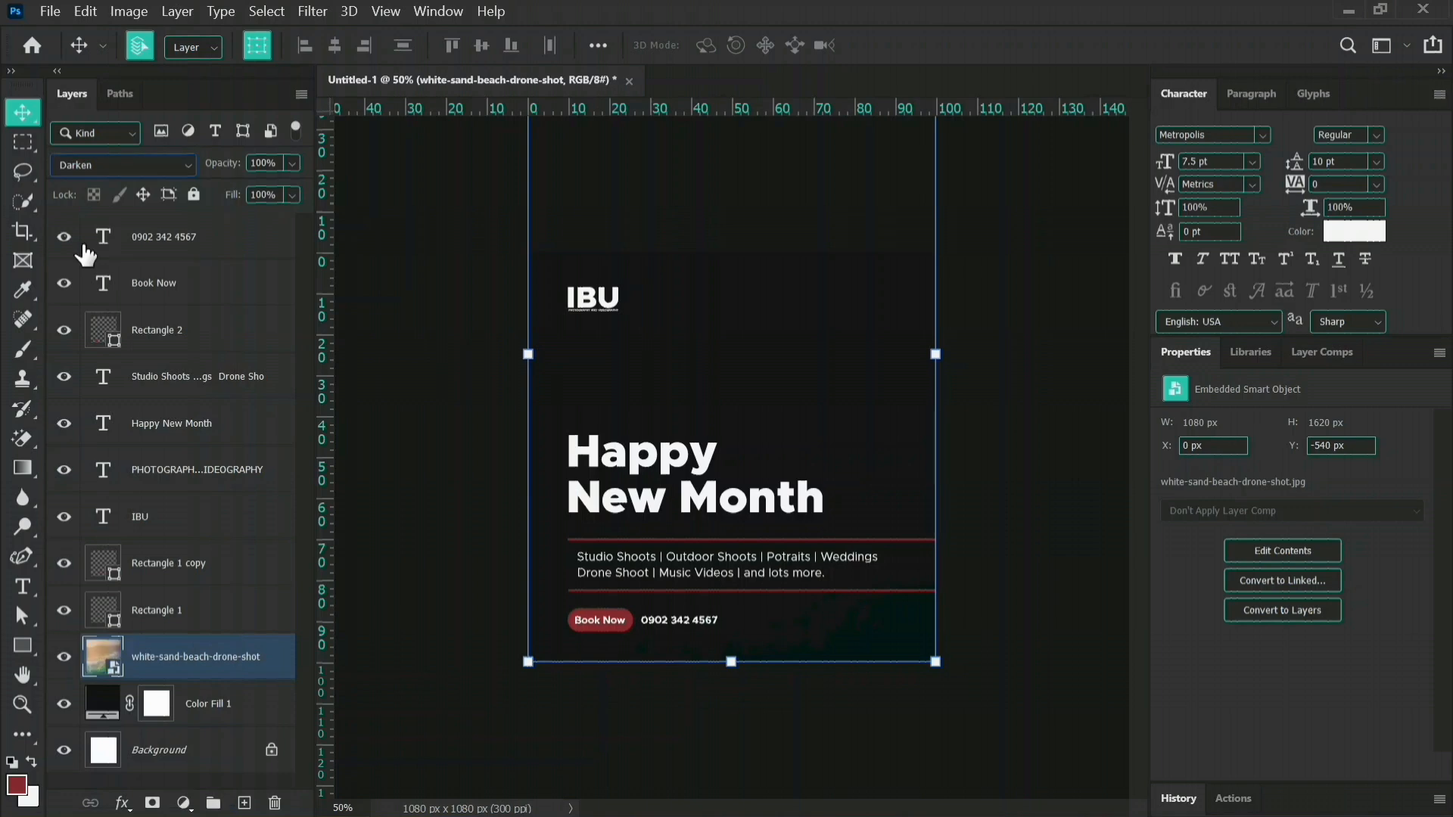
{"action": "key", "text": "Down"}
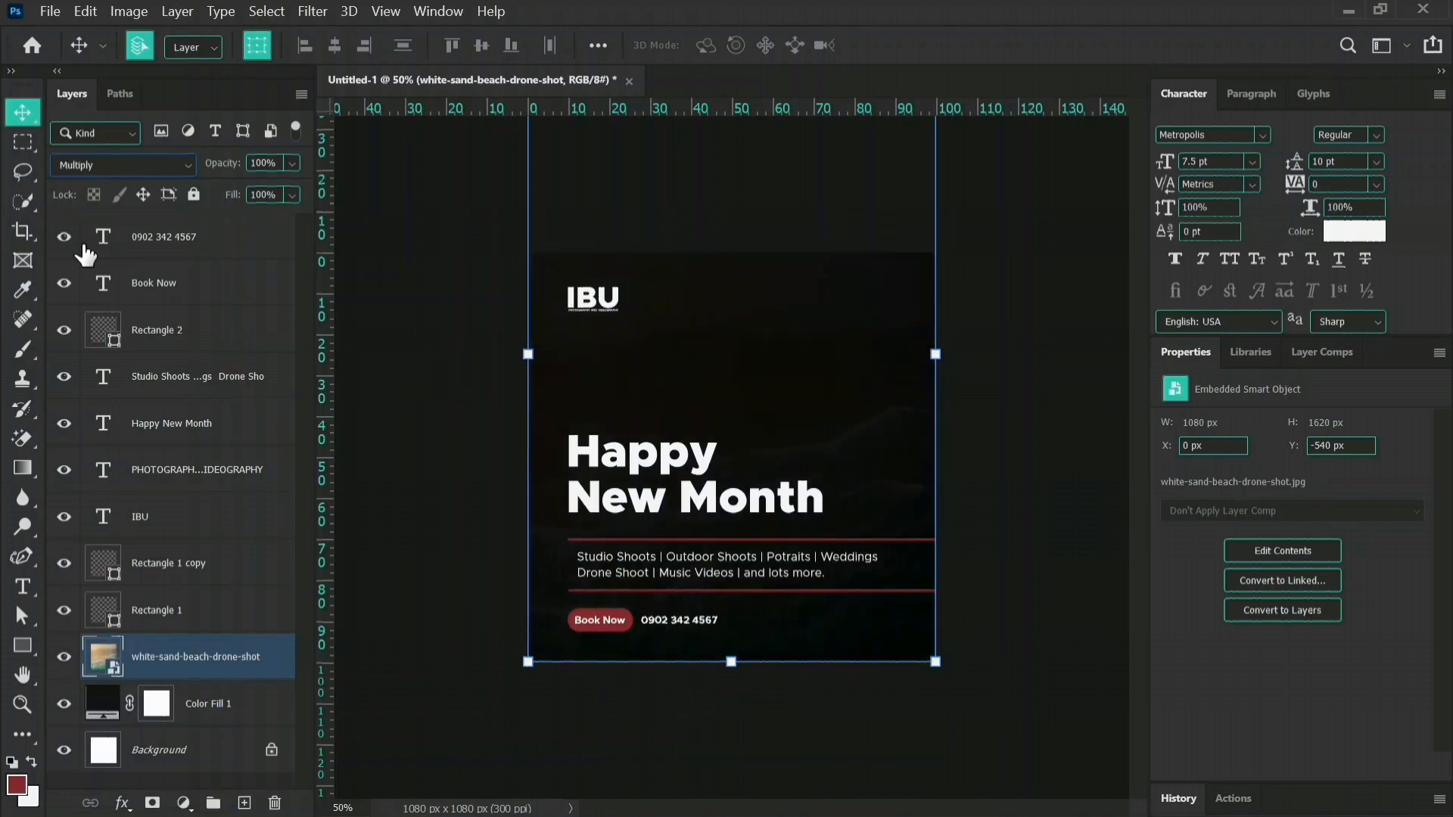
{"action": "key", "text": "Down"}
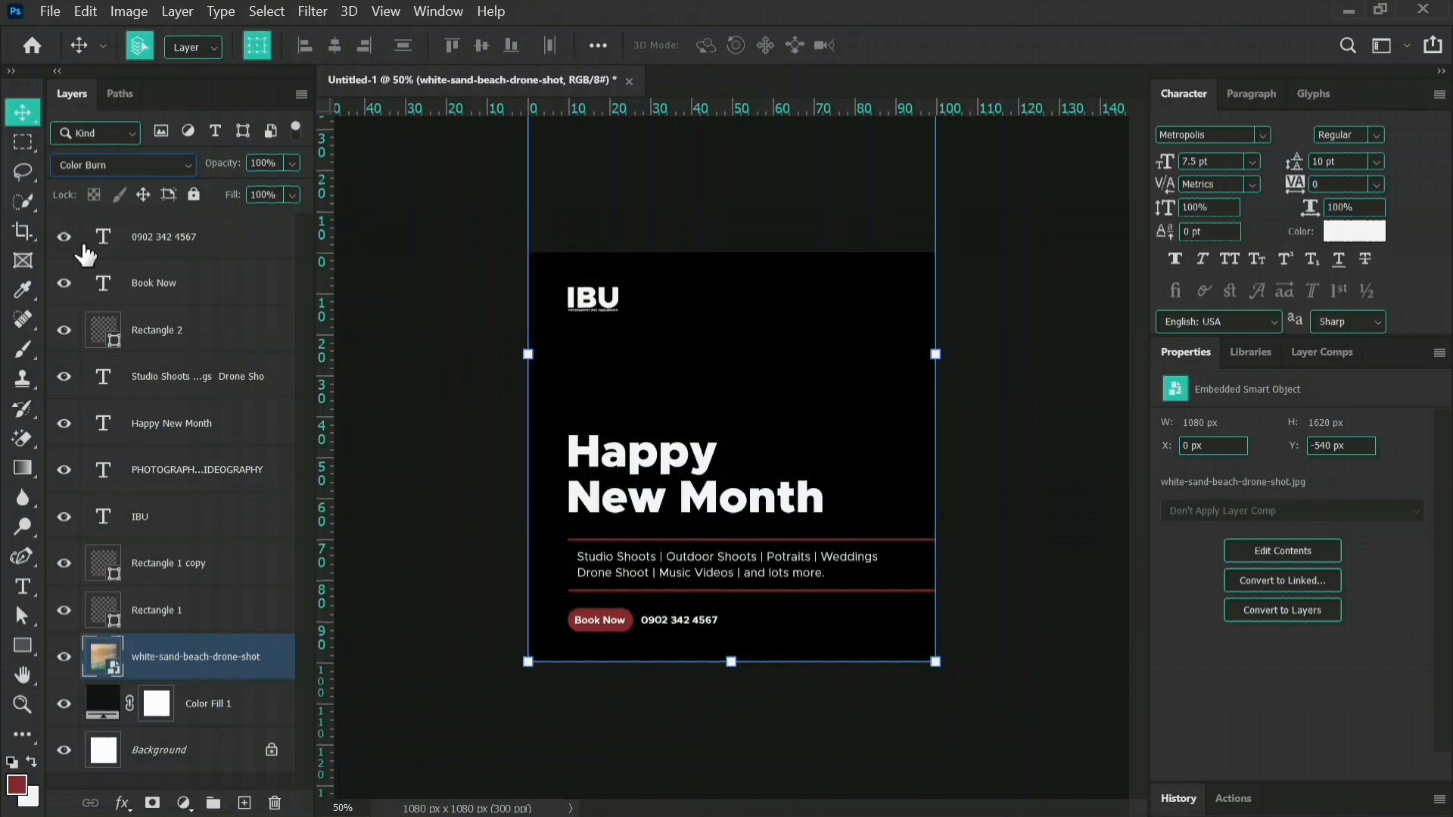
{"action": "key", "text": "Down"}
{"action": "key", "text": "Down"}
{"action": "key", "text": "Down"}
{"action": "key", "text": "Down"}
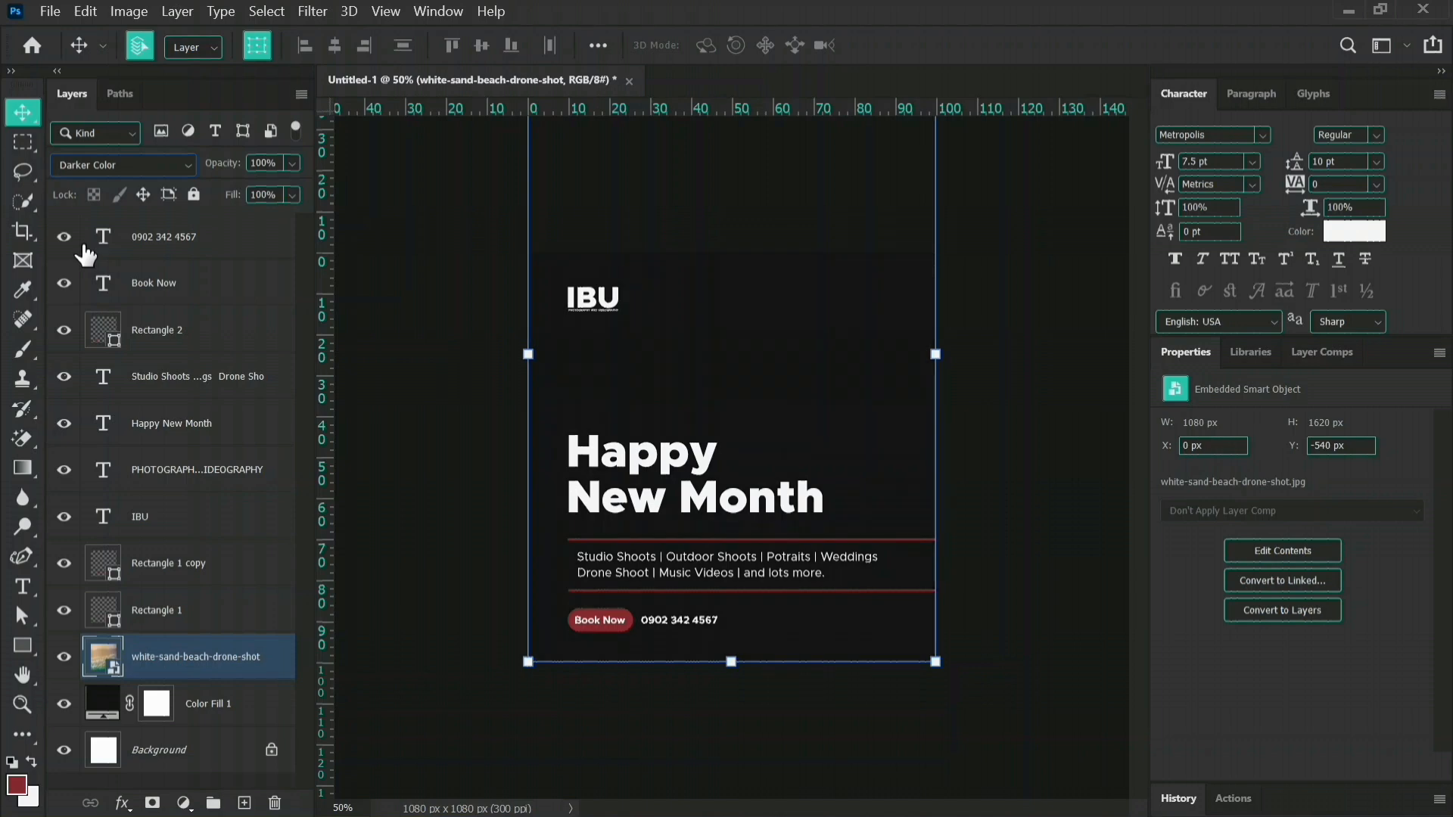
{"action": "key", "text": "Down"}
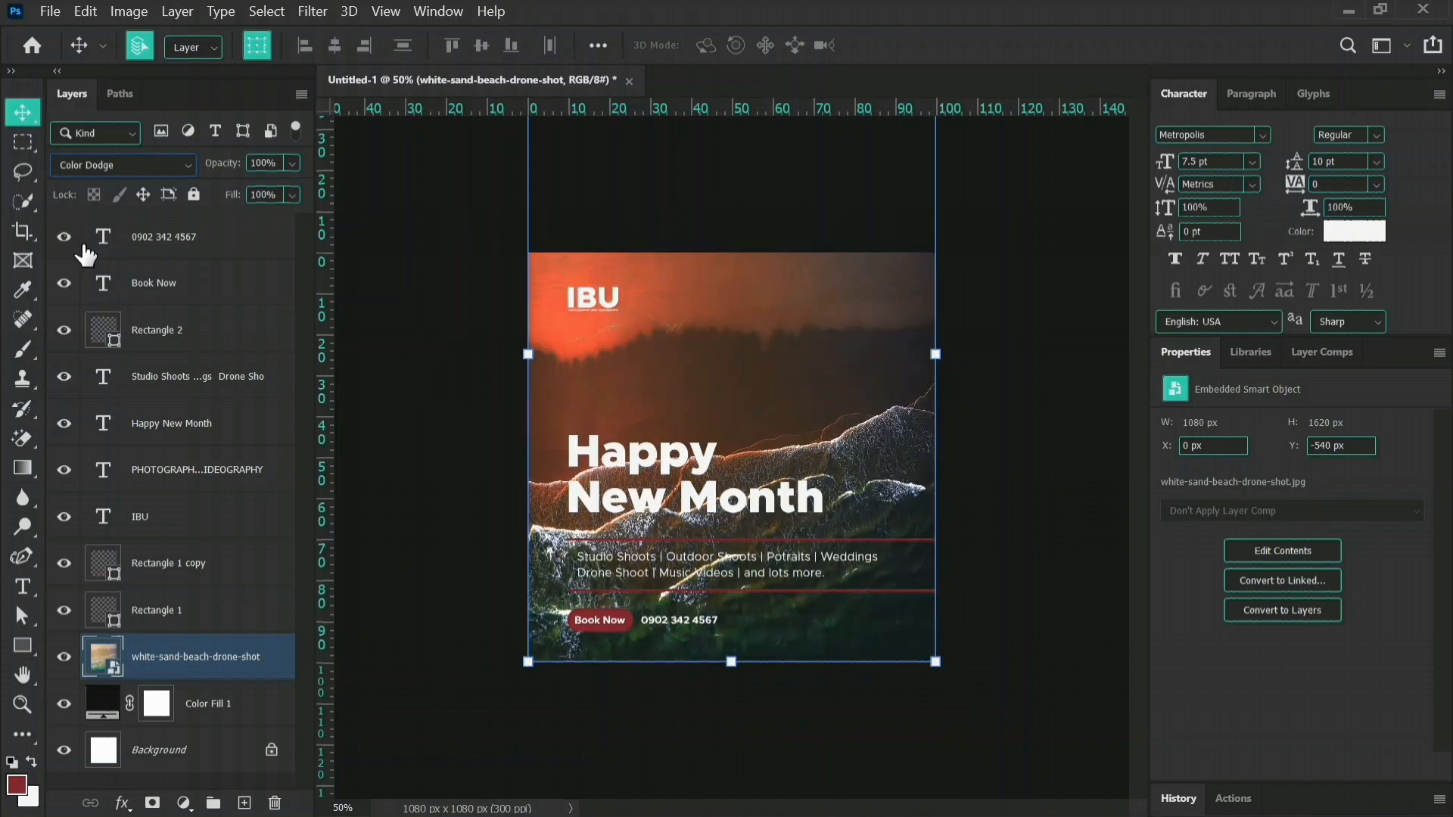
{"action": "key", "text": "Down"}
{"action": "key", "text": "Up"}
{"action": "key", "text": "Down"}
{"action": "key", "text": "Down"}
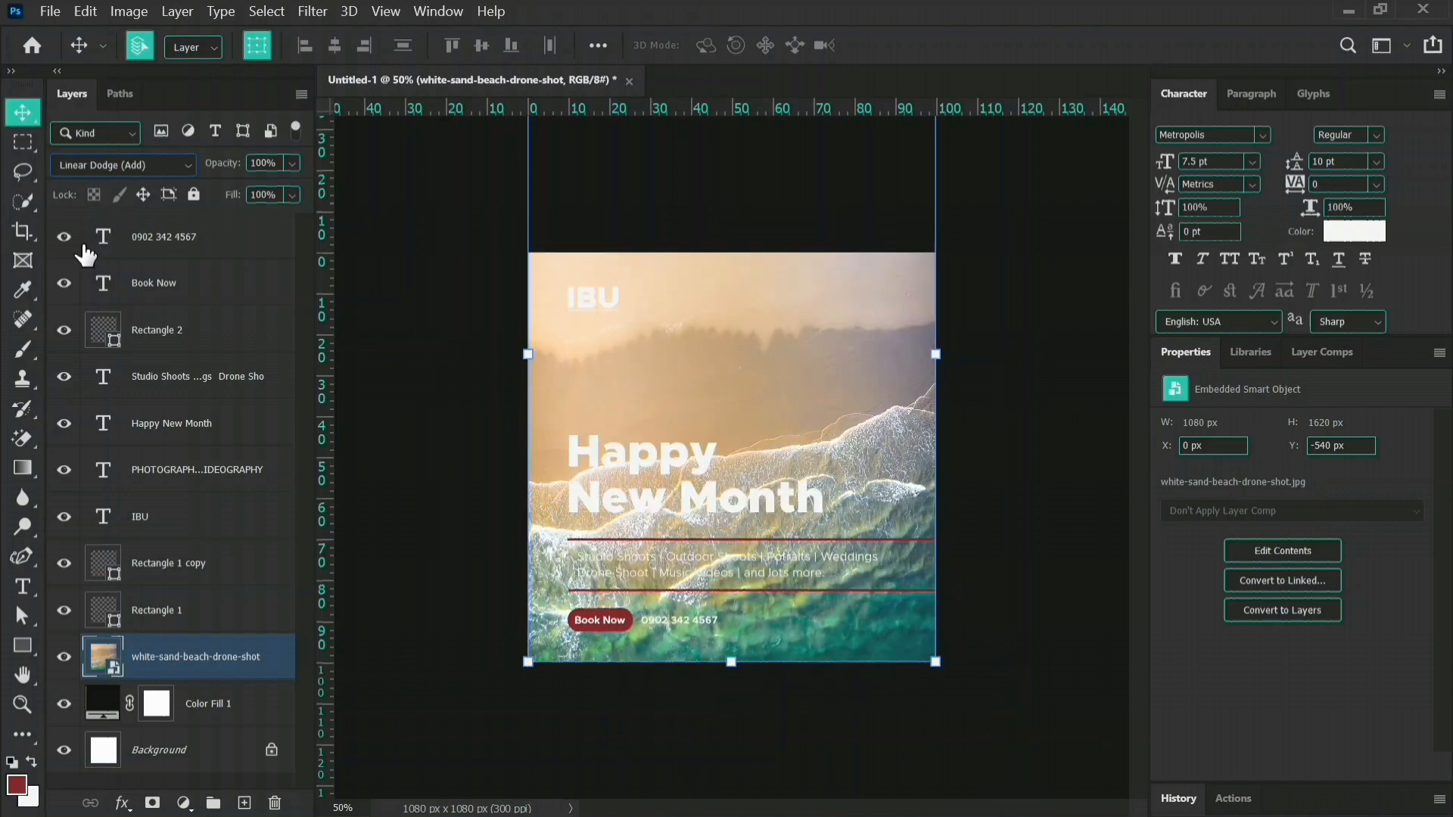
{"action": "key", "text": "Down"}
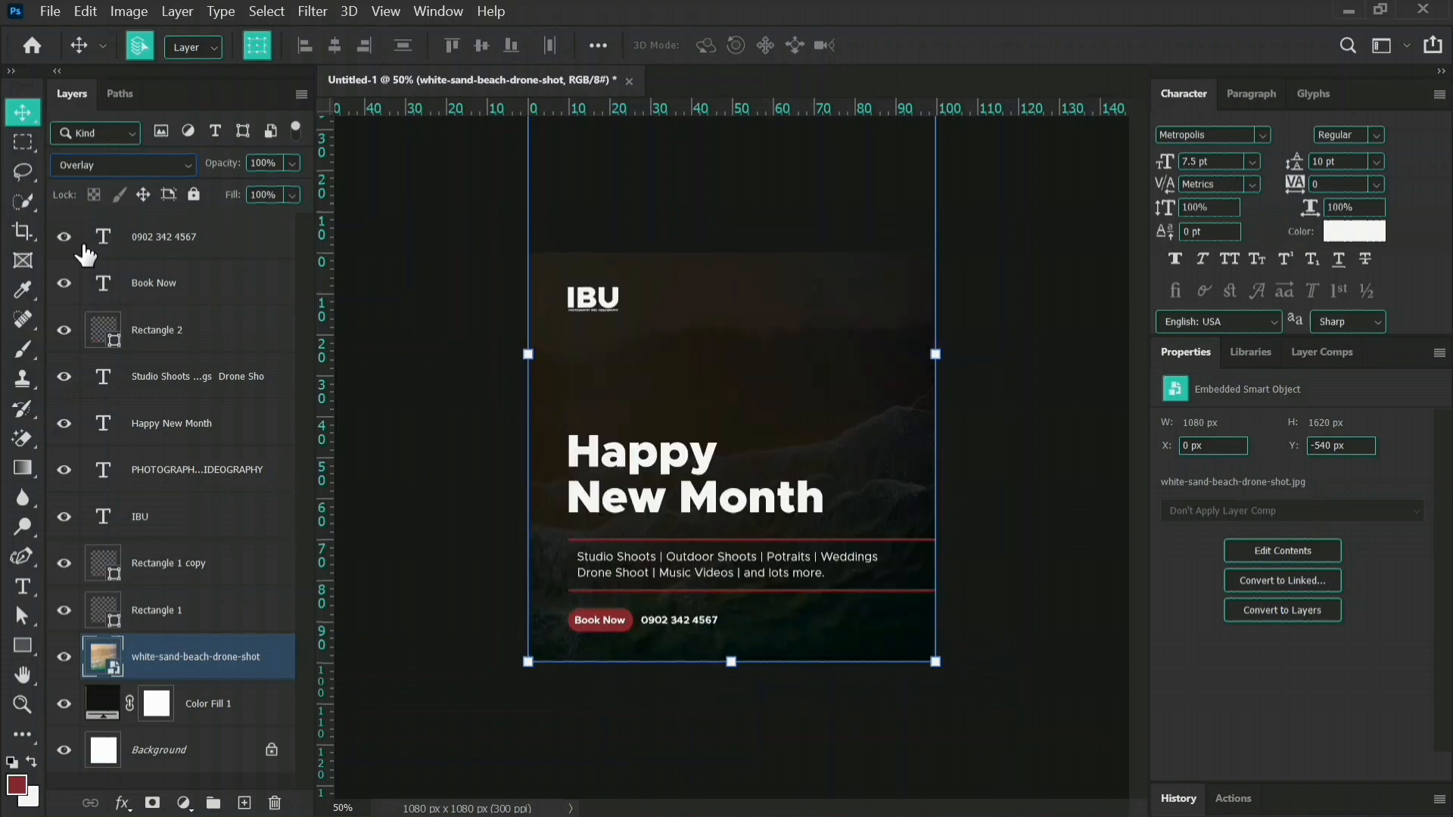
{"action": "key", "text": "Down"}
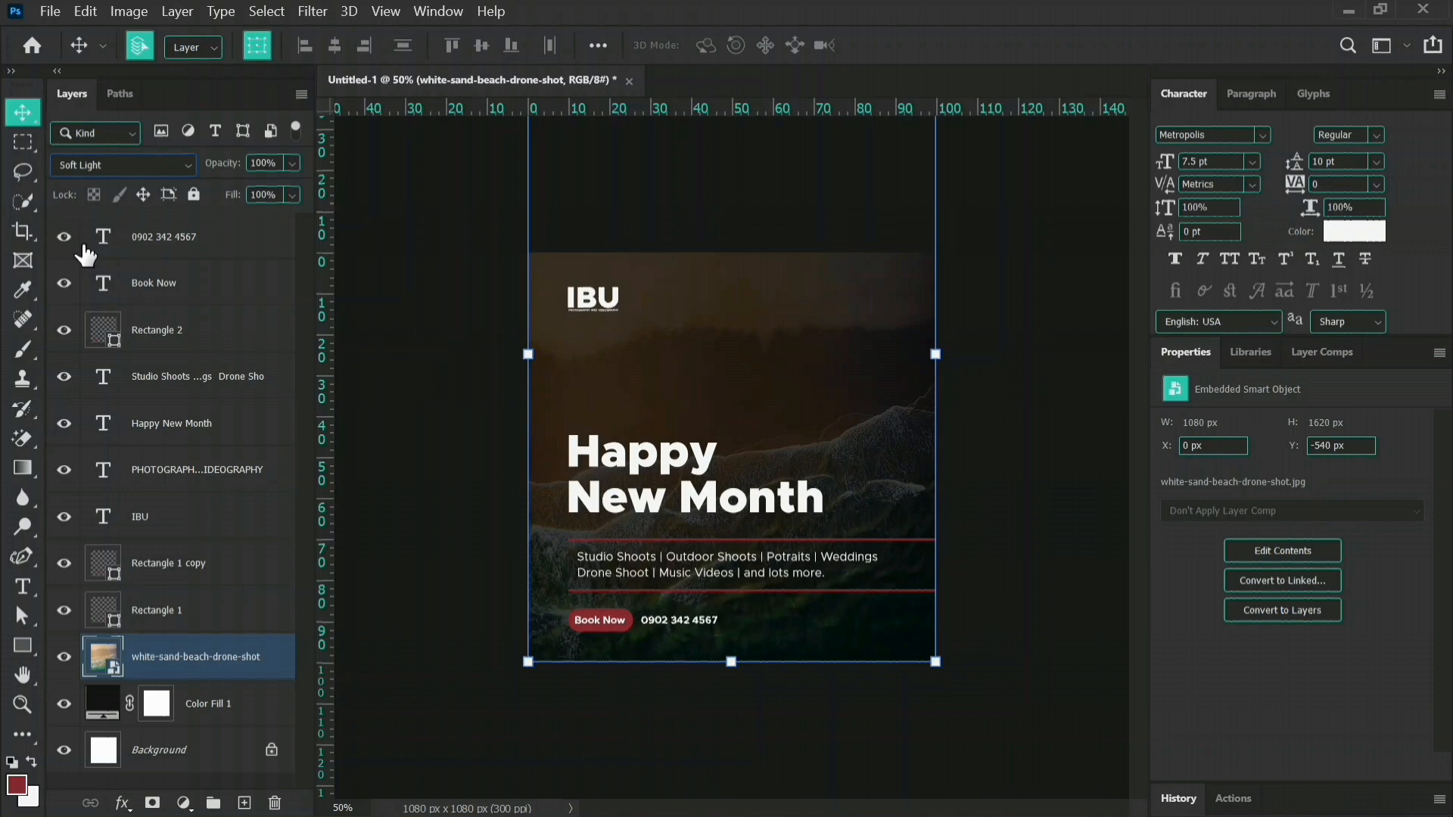
{"action": "key", "text": "Down"}
{"action": "key", "text": "Down"}
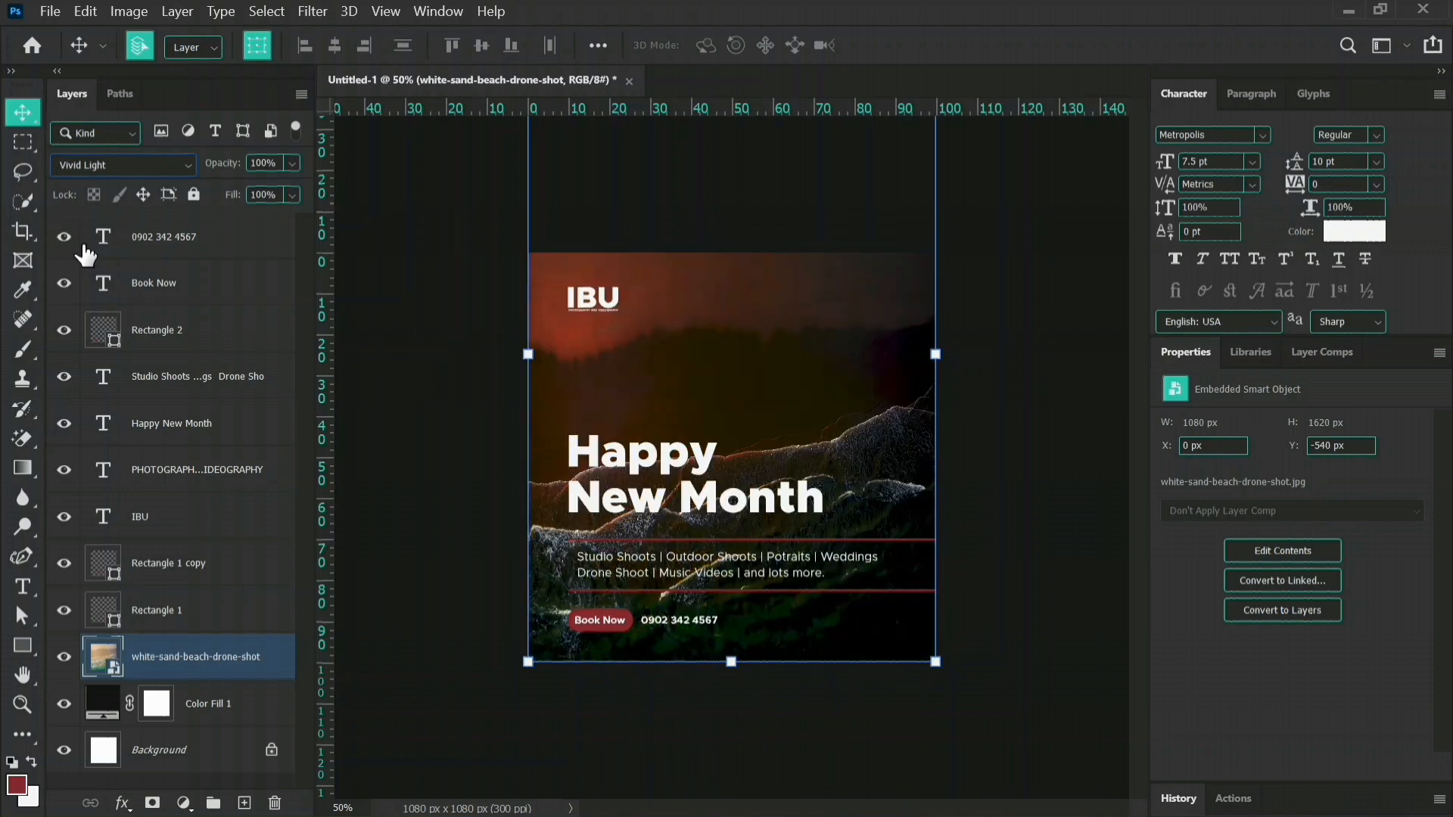
{"action": "key", "text": "Down"}
{"action": "key", "text": "Up"}
{"action": "key", "text": "Down"}
{"action": "key", "text": "Down"}
{"action": "key", "text": "Down"}
{"action": "key", "text": "Down"}
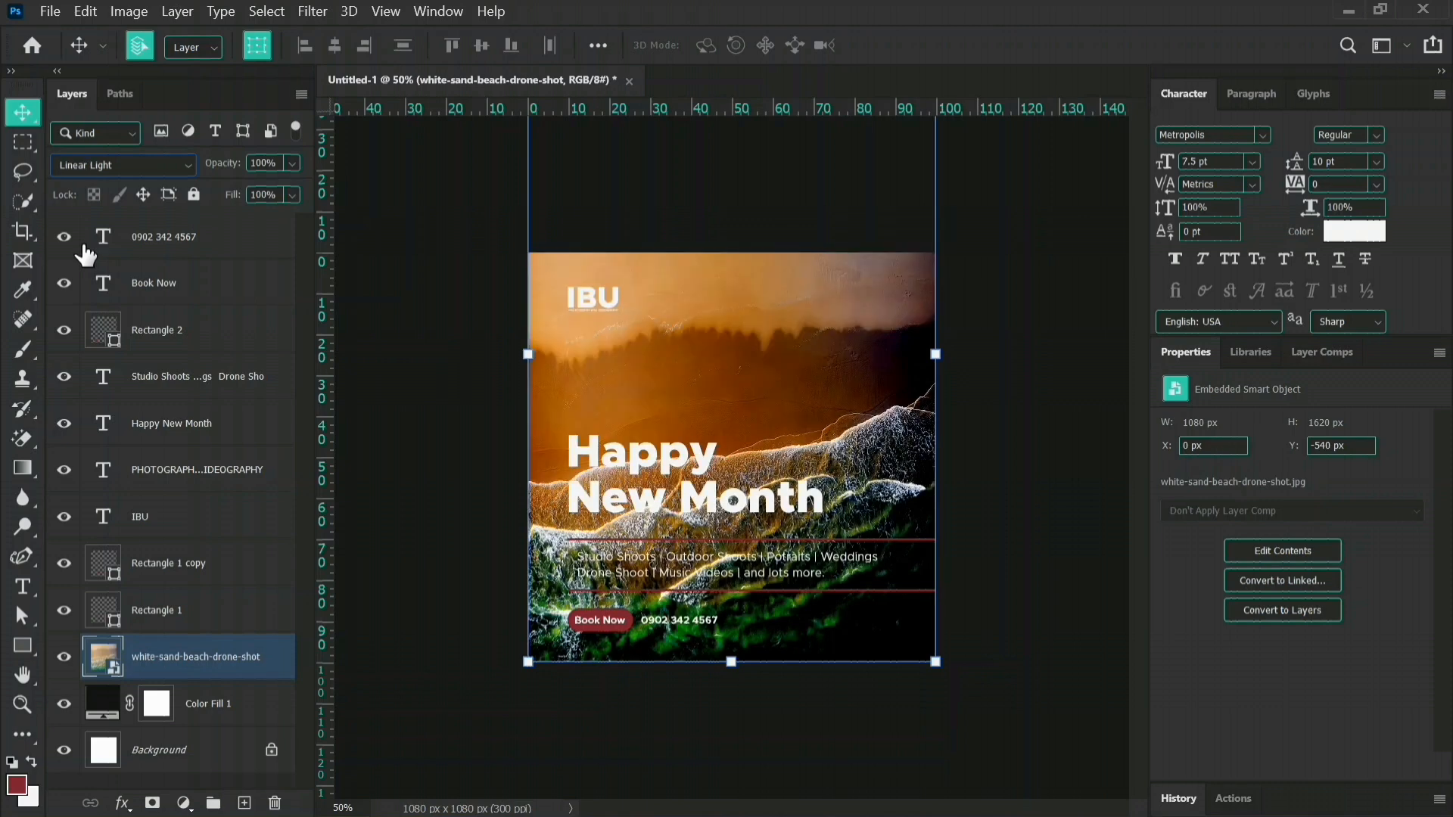
{"action": "key", "text": "Down"}
{"action": "key", "text": "Down"}
{"action": "key", "text": "Down"}
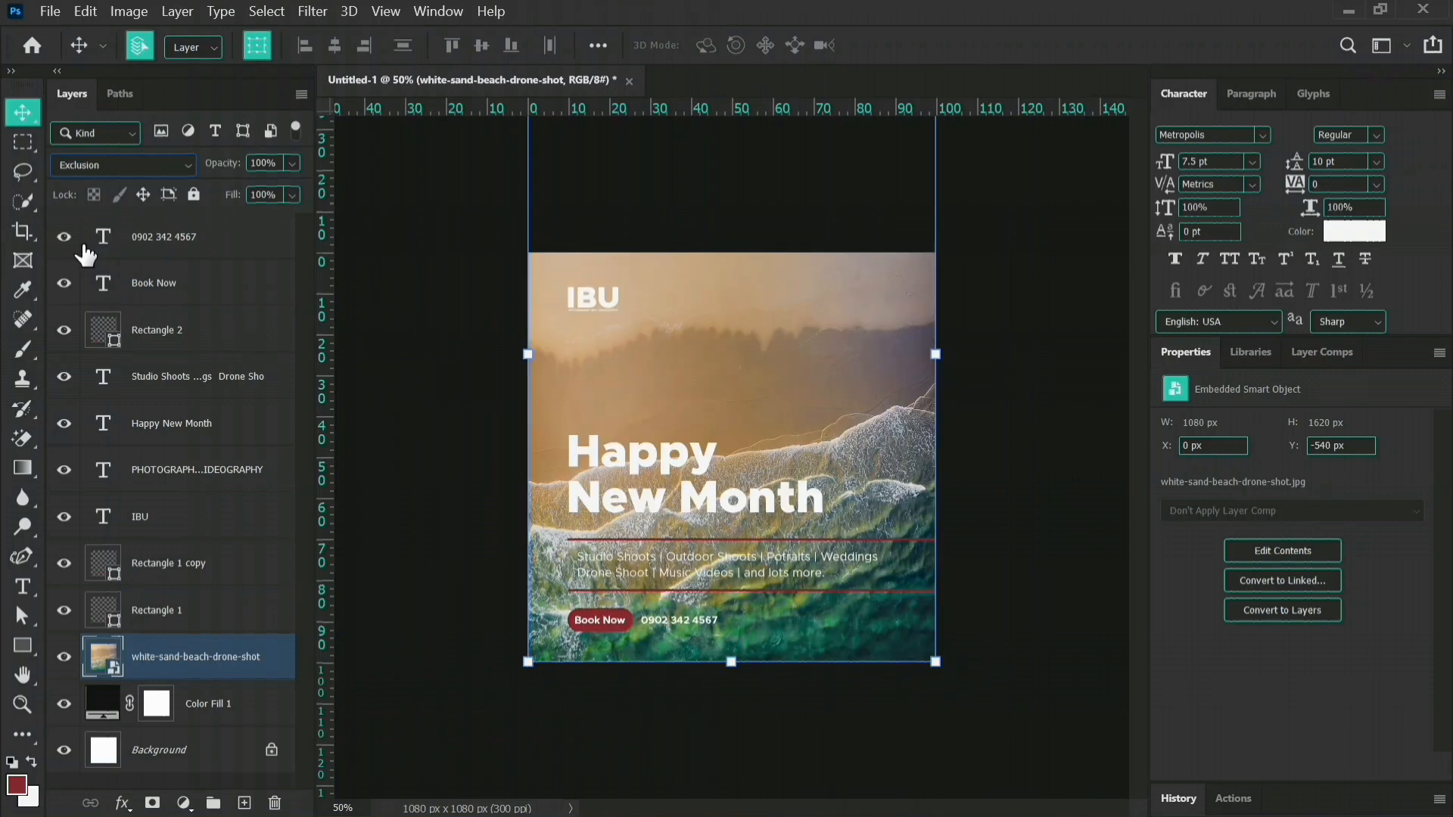
{"action": "key", "text": "Up"}
{"action": "key", "text": "Up"}
{"action": "key", "text": "Up"}
{"action": "key", "text": "Up"}
{"action": "key", "text": "Up"}
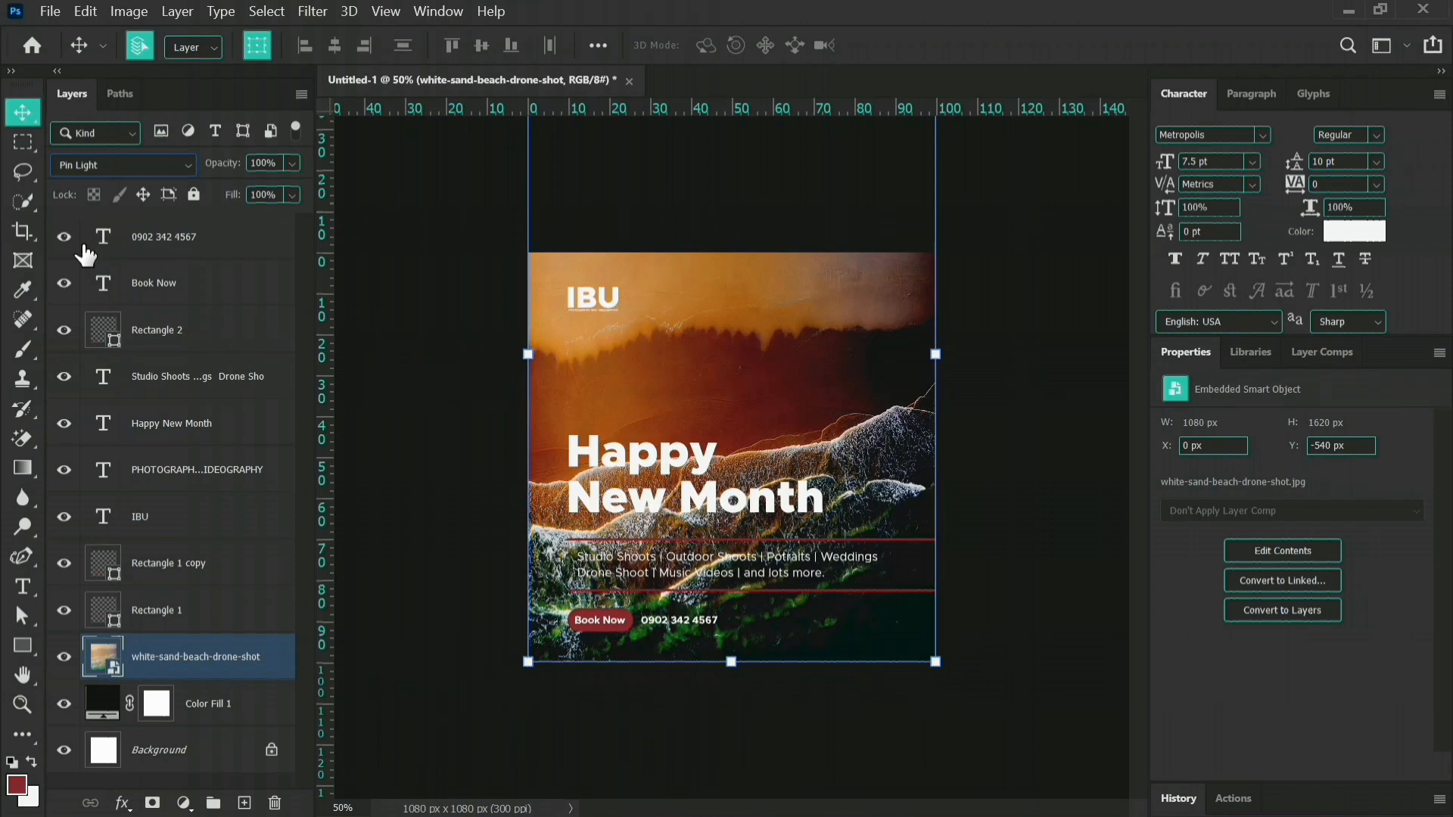
{"action": "key", "text": "Up"}
{"action": "key", "text": "Up"}
{"action": "key", "text": "Up"}
{"action": "key", "text": "shift+minus"}
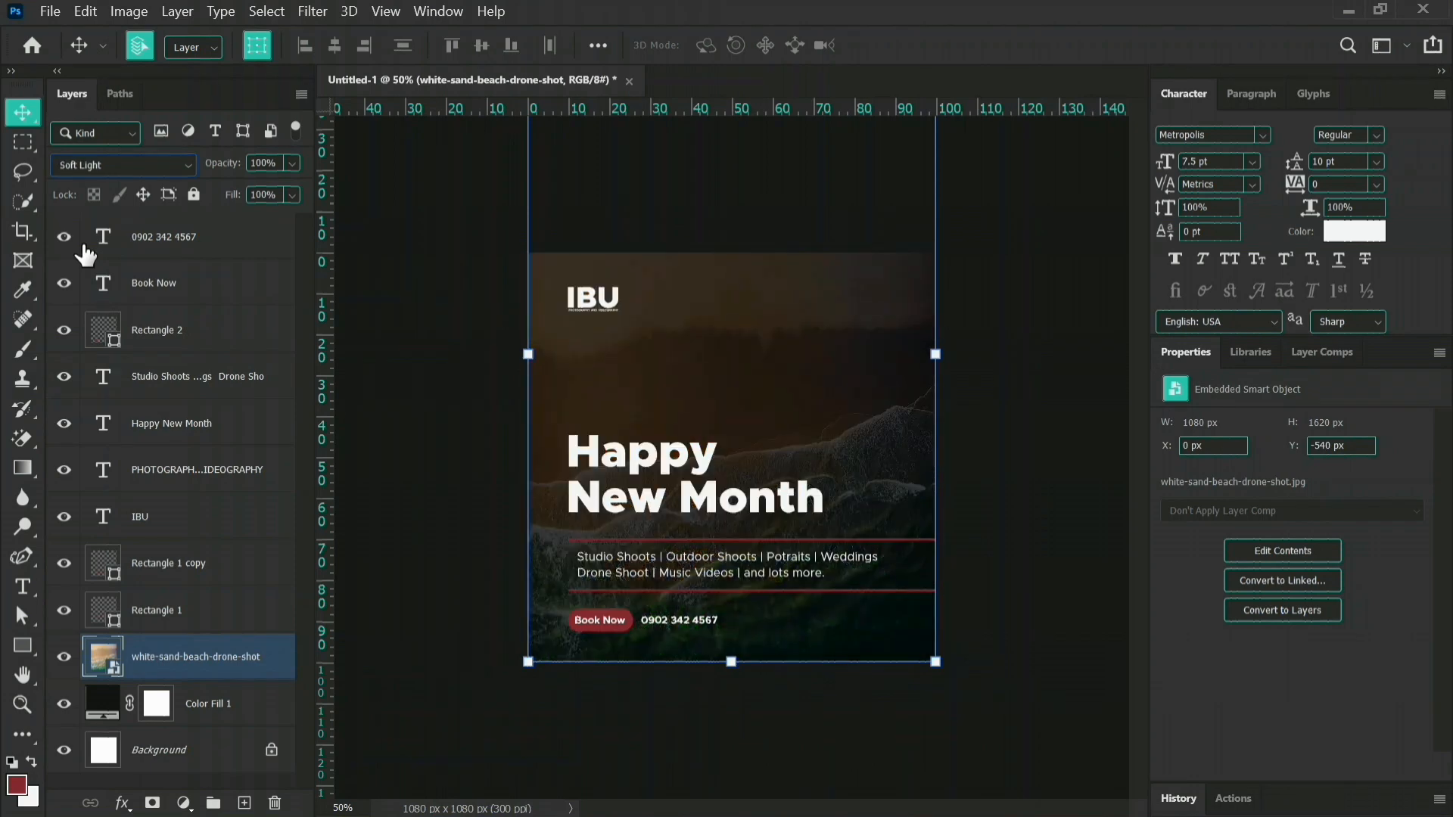
Soften the beach image with a Gaussian Blur of a few pixels' radius and lock its layer.
{"action": "left_click", "coordinate": [311, 10]}
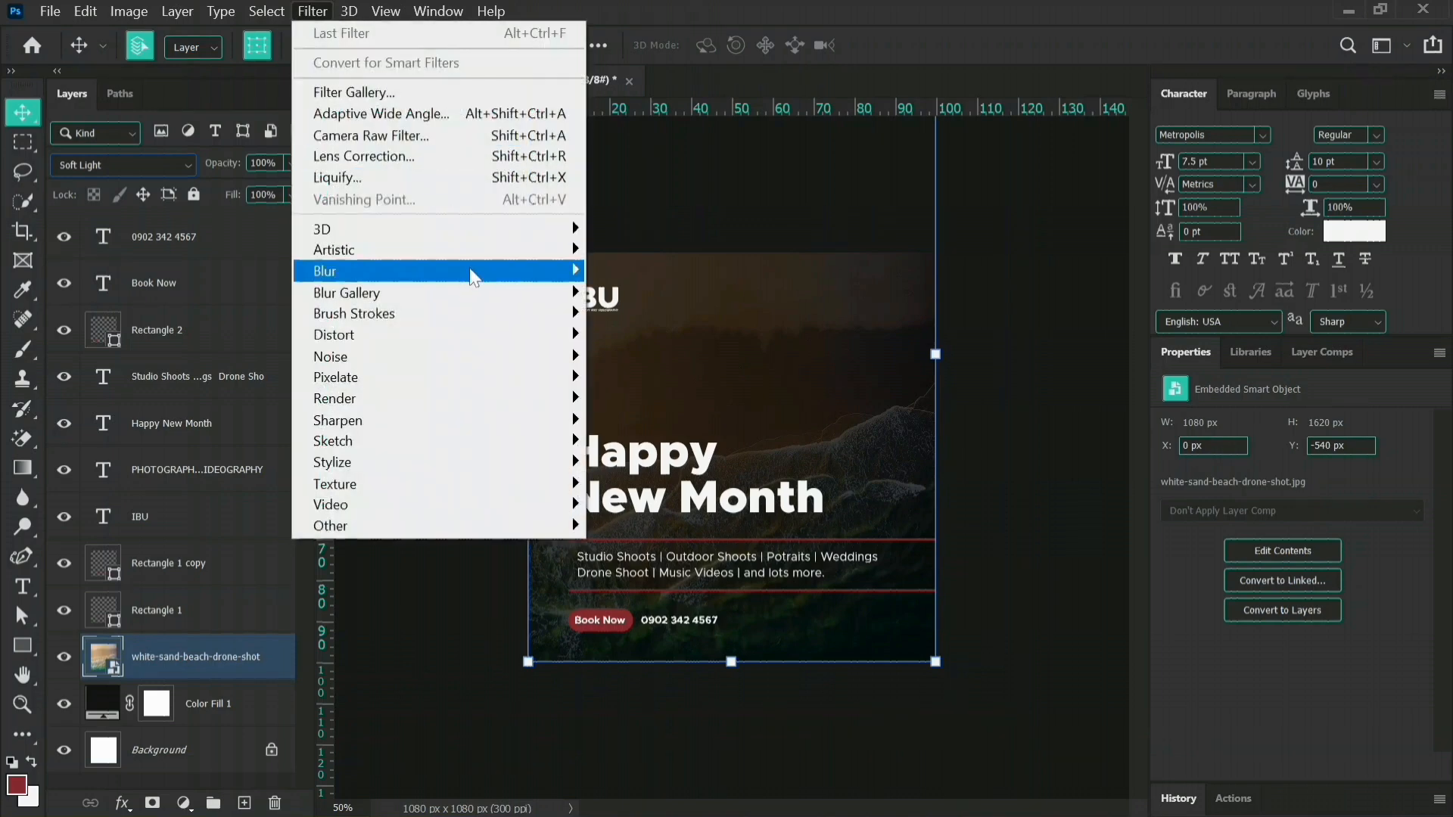
{"action": "mouse_move", "coordinate": [564, 271]}
{"action": "left_click", "coordinate": [648, 358]}
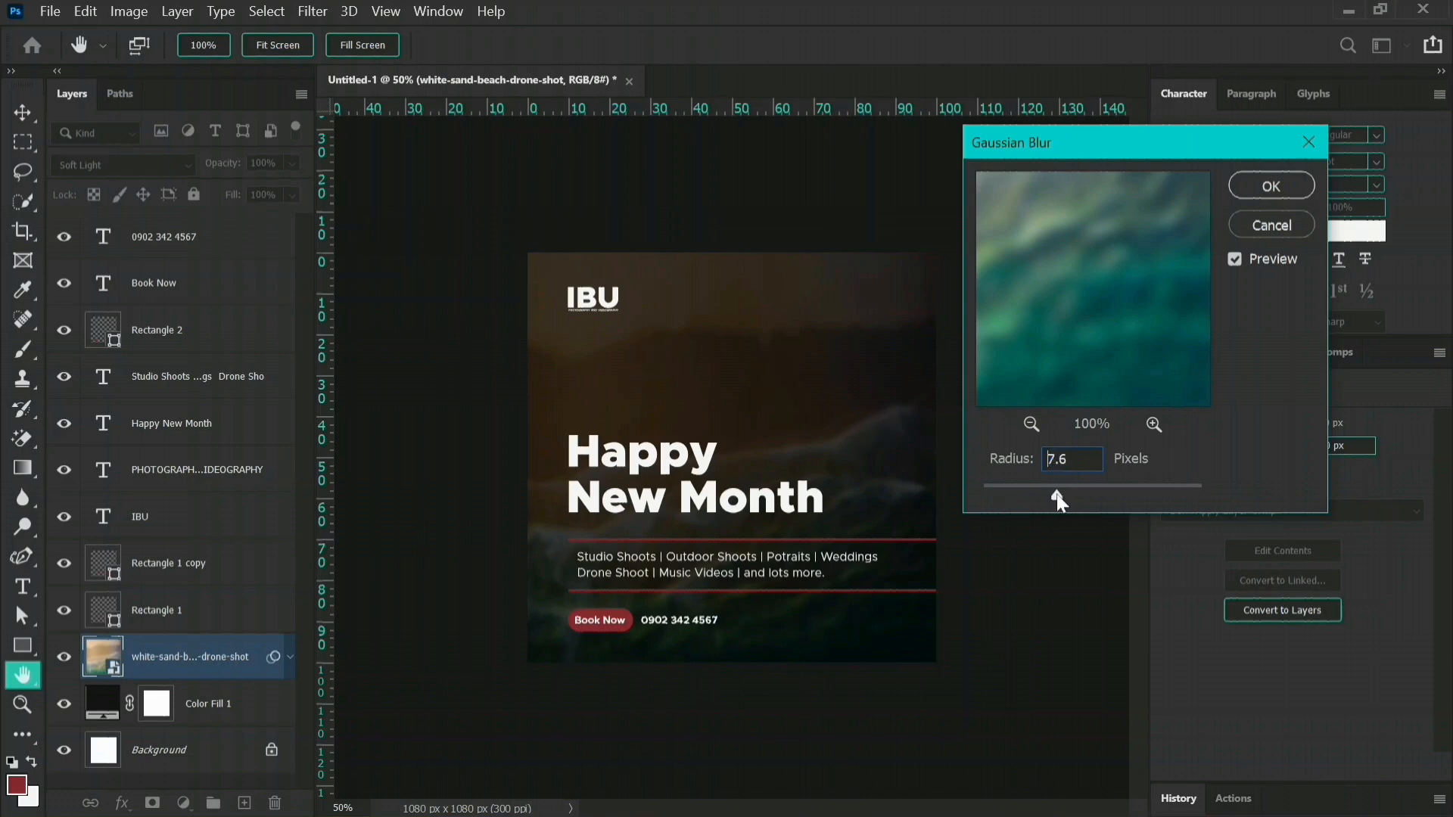
{"action": "left_click_drag", "start_coordinate": [1060, 494], "coordinate": [1047, 495]}
{"action": "left_click_drag", "start_coordinate": [1037, 495], "coordinate": [1037, 495]}
{"action": "left_click", "coordinate": [1271, 192]}
{"action": "left_click", "coordinate": [1030, 334]}
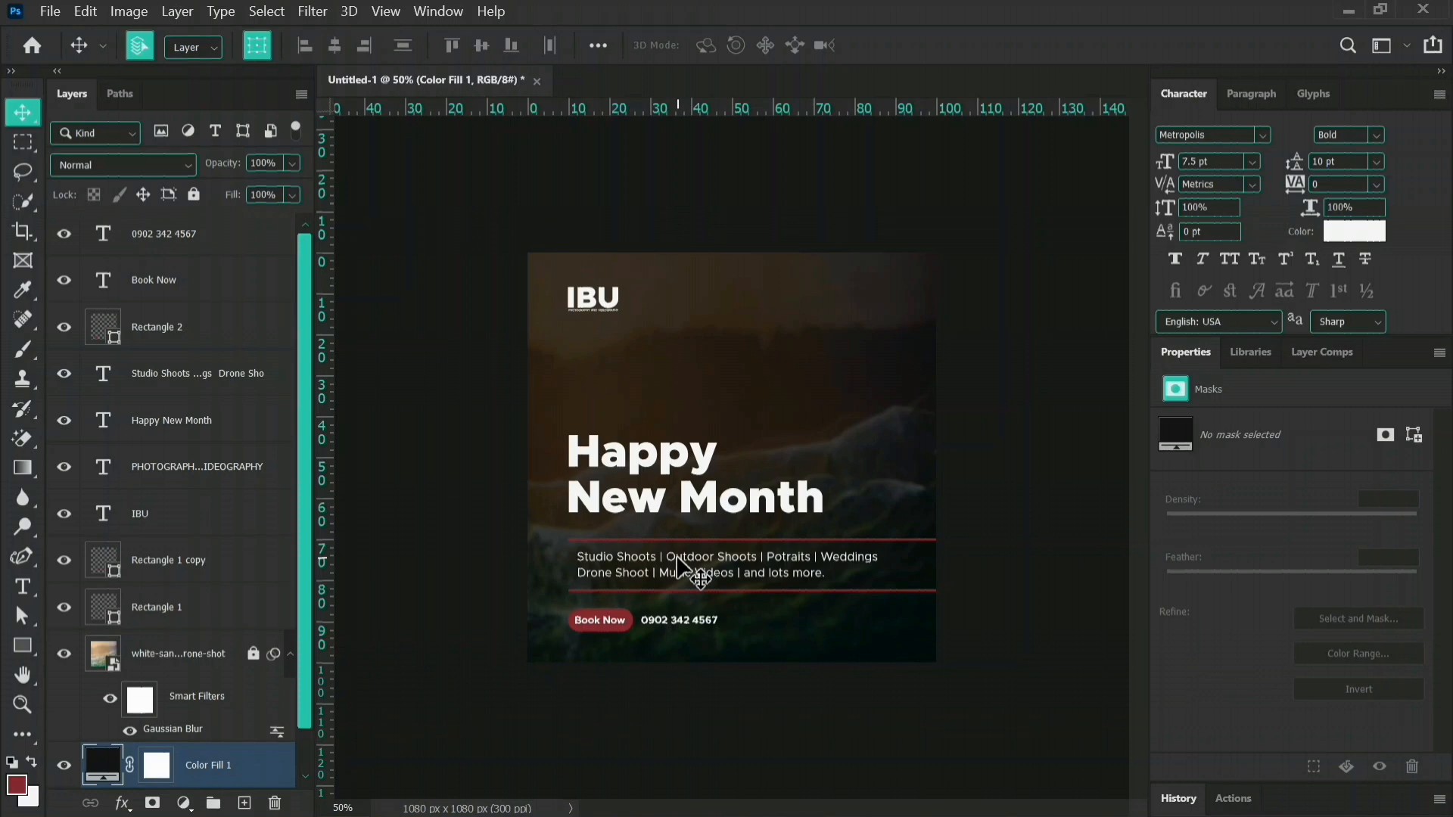
Shift the services text slightly left so it lines up with the start of the red lines.
{"action": "left_click_drag", "start_coordinate": [677, 558], "coordinate": [669, 566]}
{"action": "left_click", "coordinate": [1039, 607]}
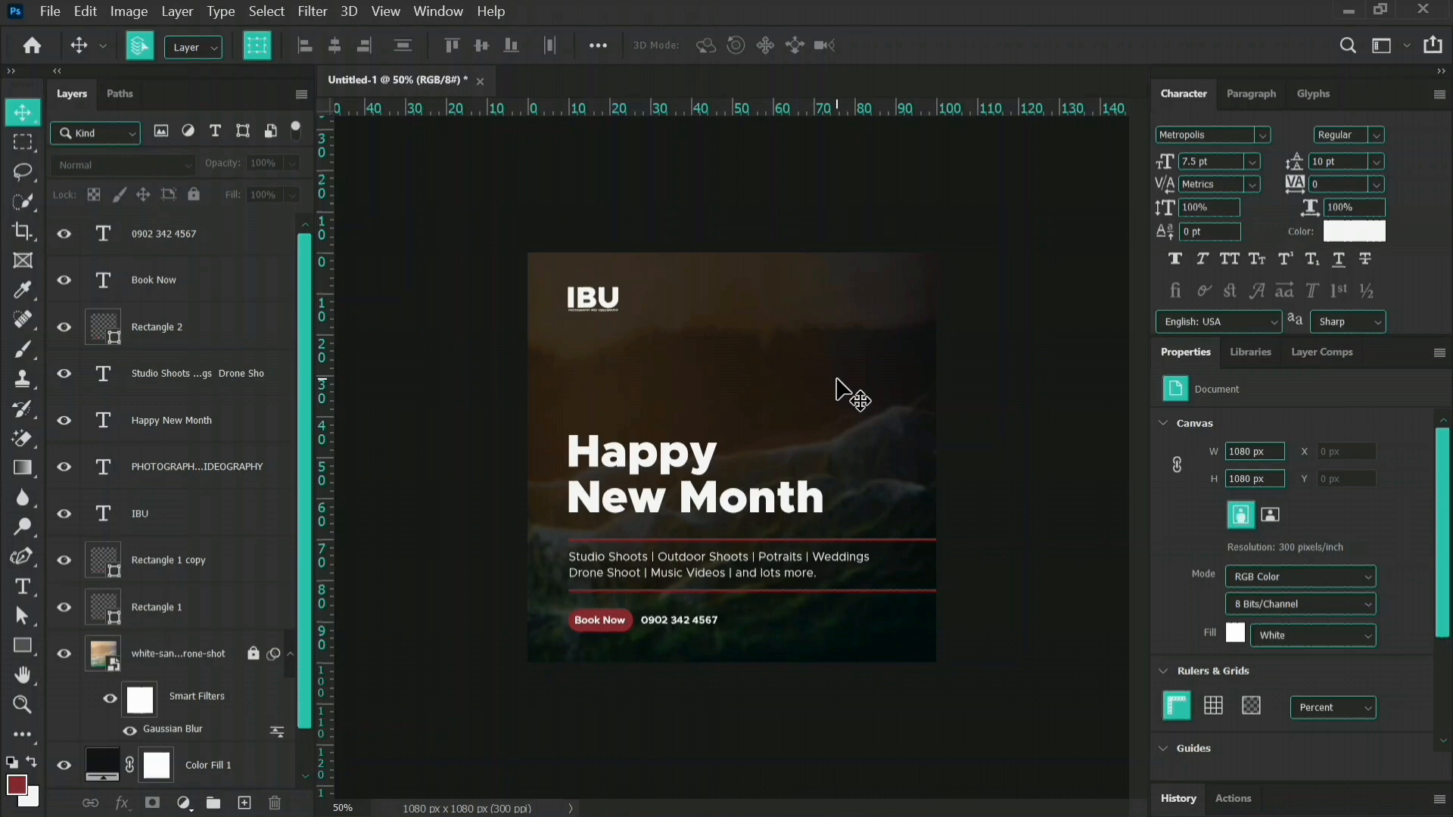
Place e603b9f0f4.jfif from the Abstract n Geometric BG folder, scaled to about 1125 px wide at about X 279 px, Y -108 px.
{"action": "mouse_move", "coordinate": [148, 802]}
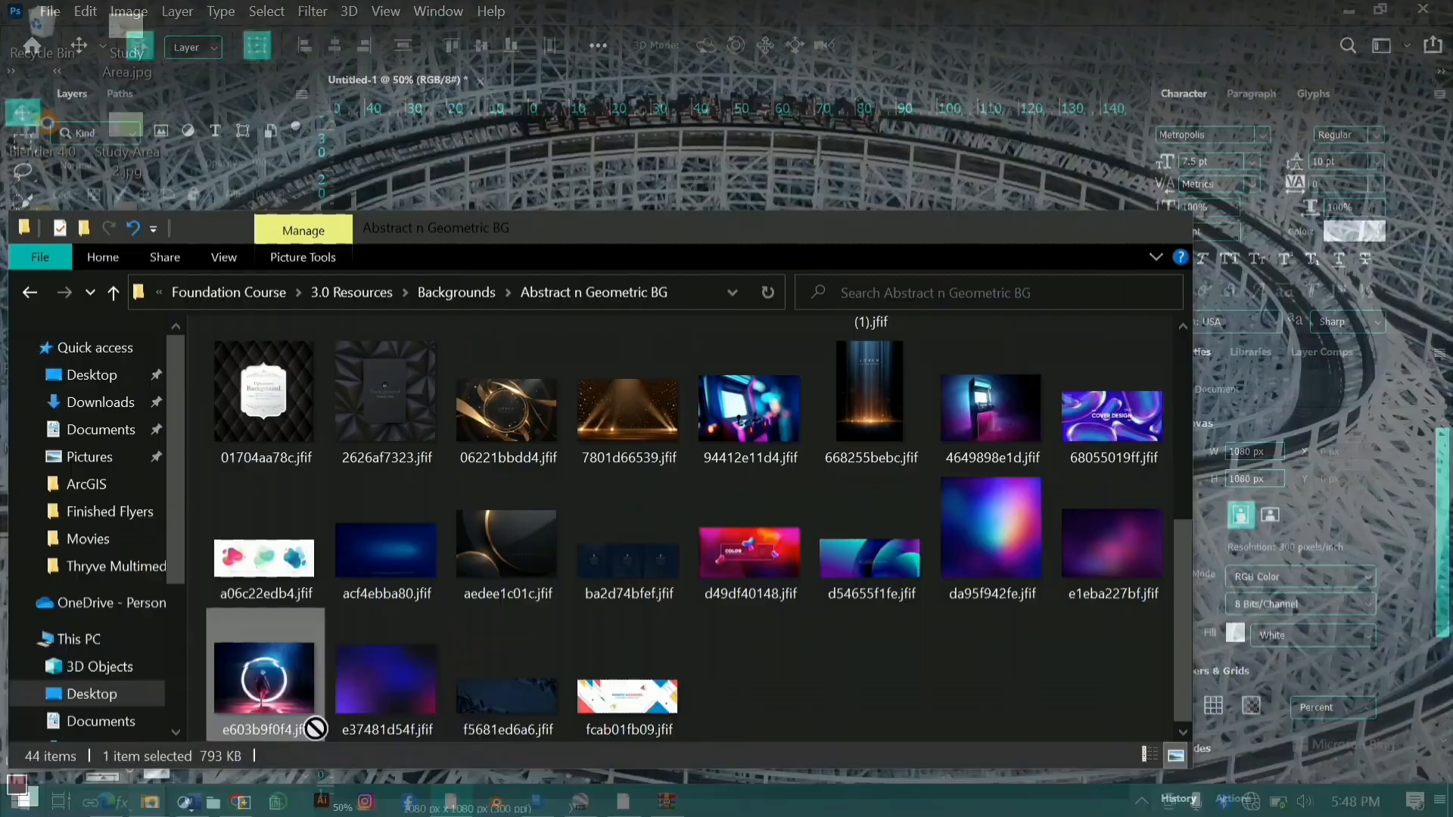
{"action": "left_click", "coordinate": [315, 728]}
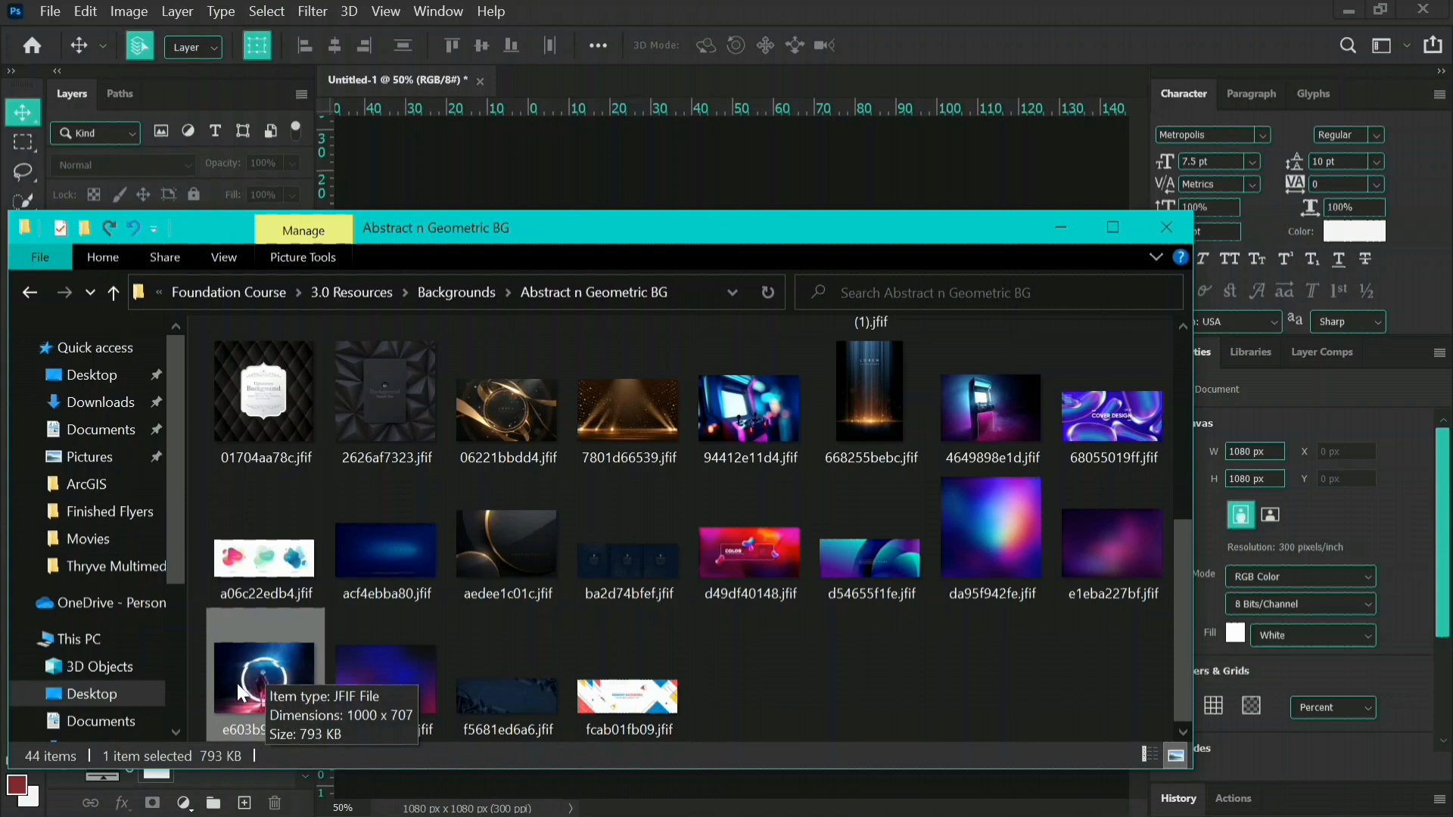
{"action": "left_click_drag", "start_coordinate": [238, 692], "coordinate": [787, 174]}
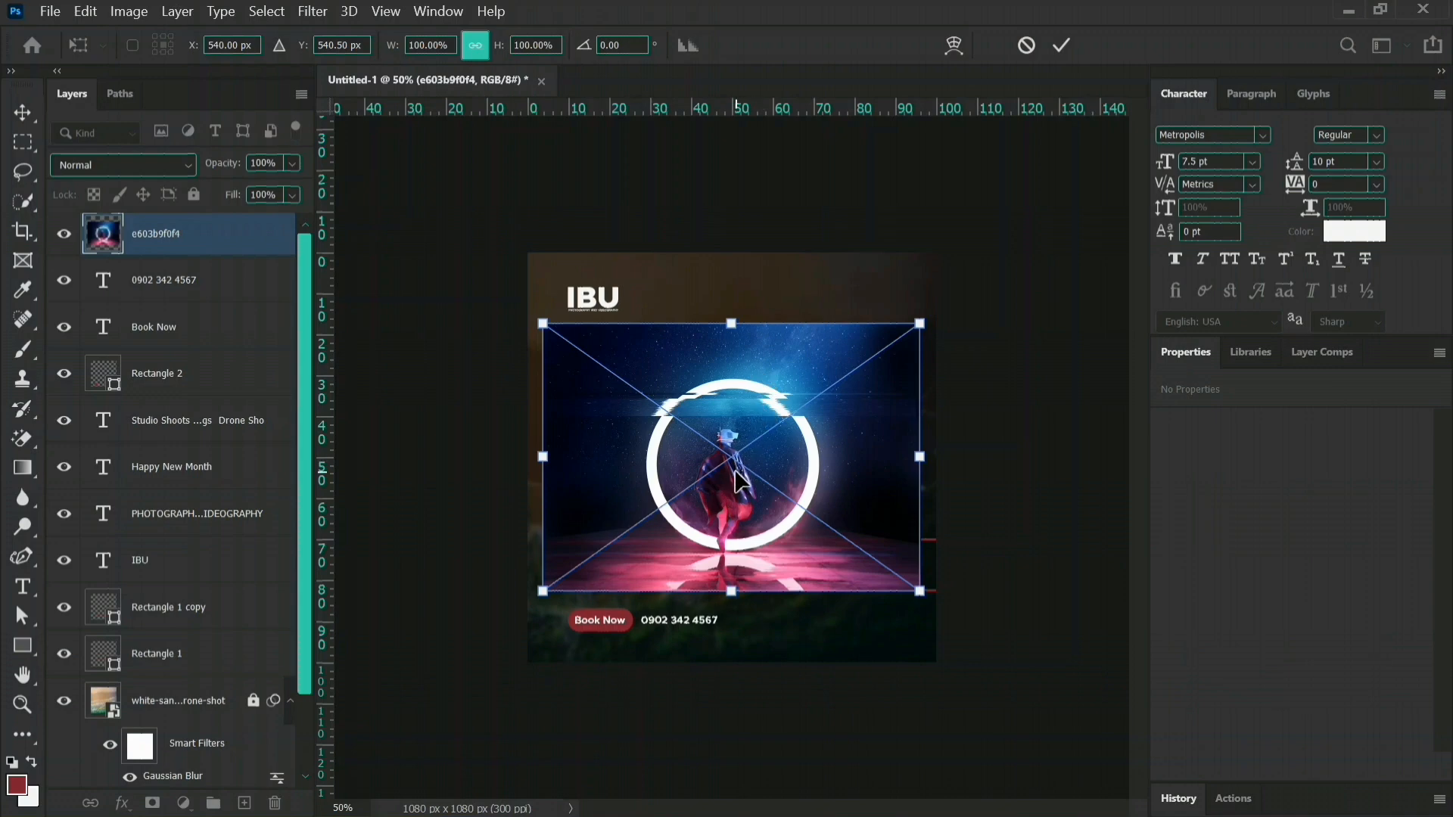
{"action": "left_click_drag", "start_coordinate": [738, 480], "coordinate": [850, 370]}
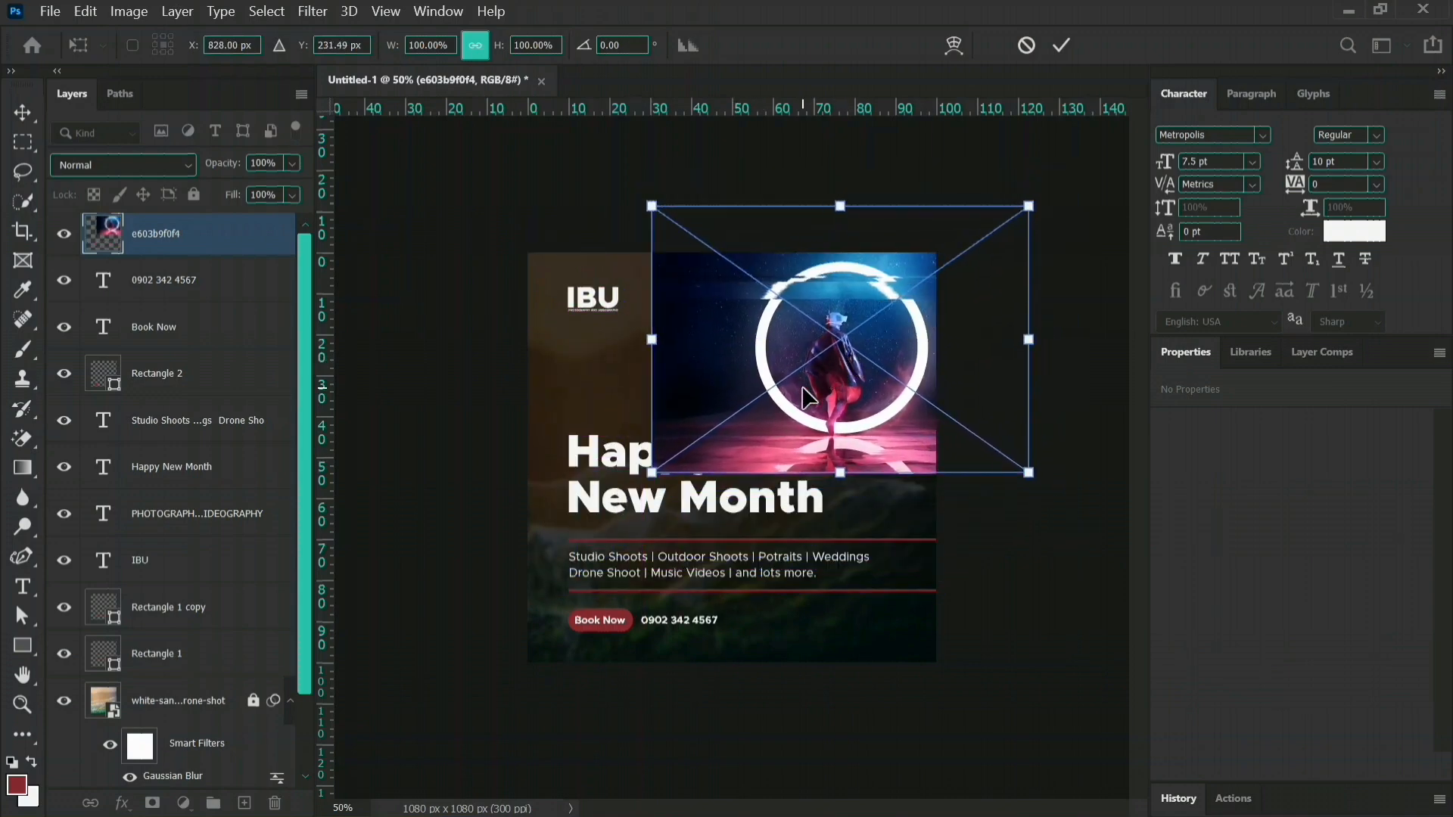
{"action": "left_click_drag", "start_coordinate": [652, 474], "coordinate": [604, 507]}
{"action": "left_click_drag", "start_coordinate": [755, 443], "coordinate": [786, 448]}
{"action": "left_click", "coordinate": [1062, 47]}
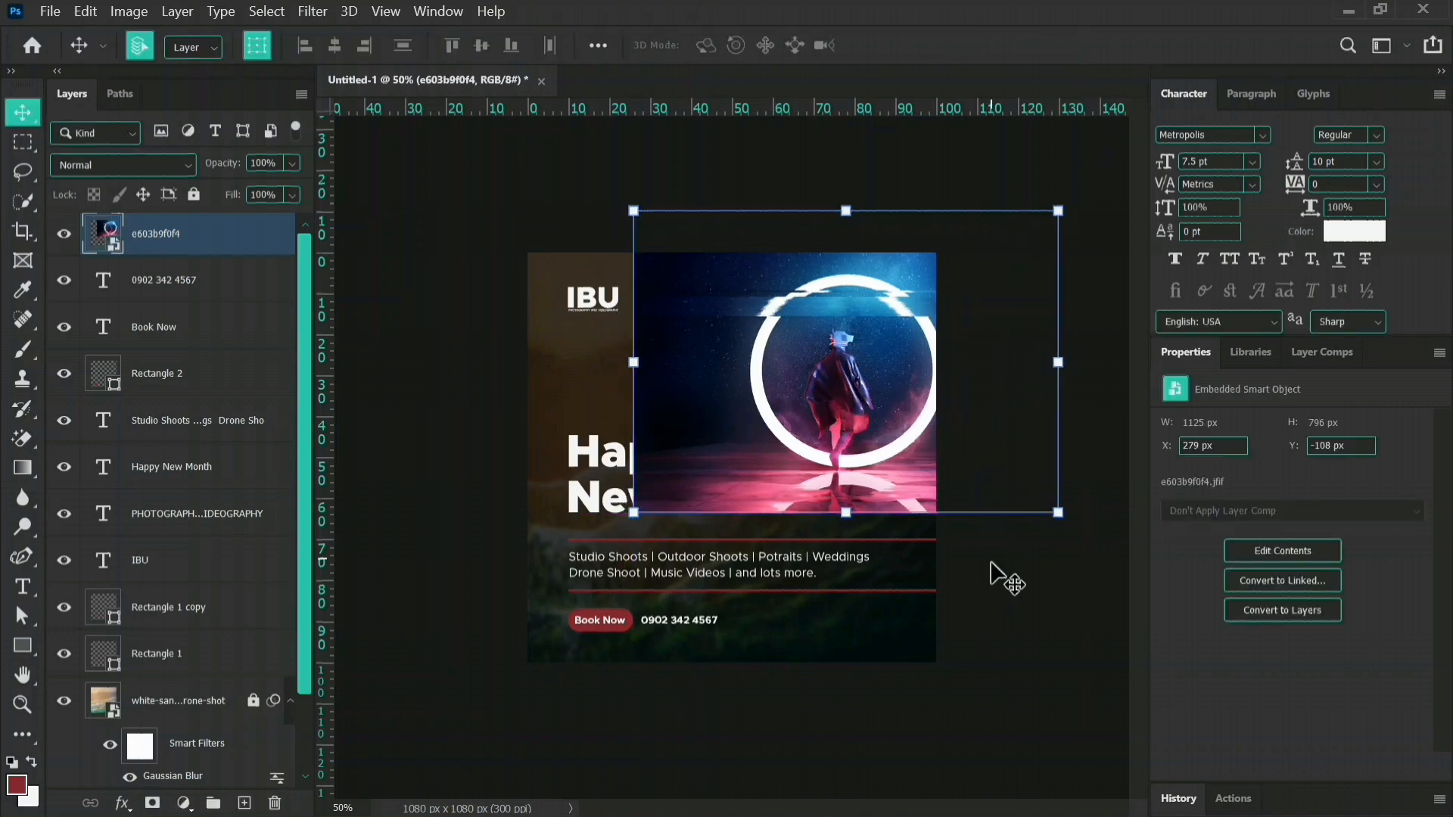
Place the e603b9f0f4 layer directly above the beach image layer and set its blend mode to Color Dodge.
{"action": "left_click_drag", "start_coordinate": [209, 249], "coordinate": [182, 689]}
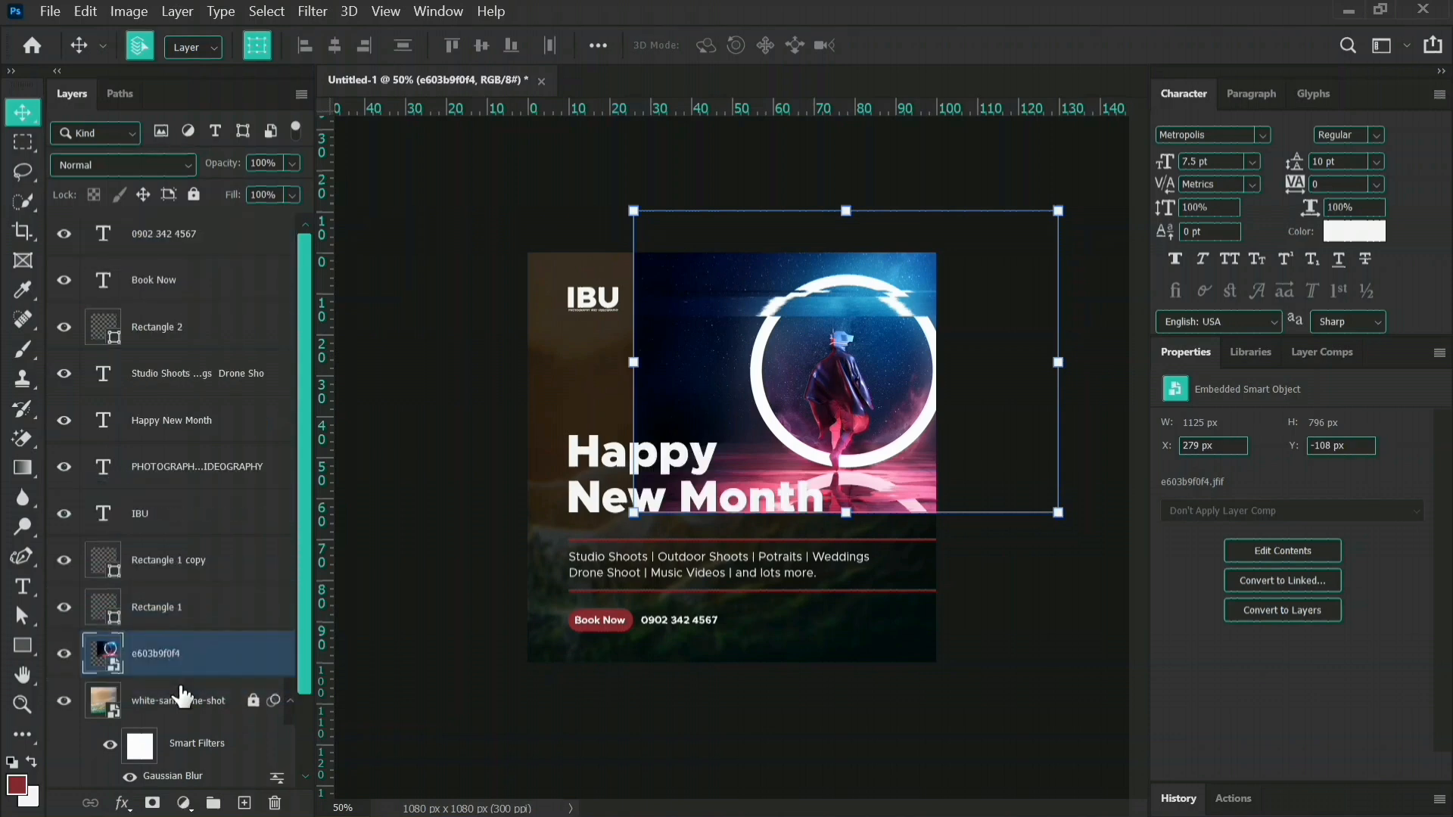
{"action": "left_click", "coordinate": [666, 748]}
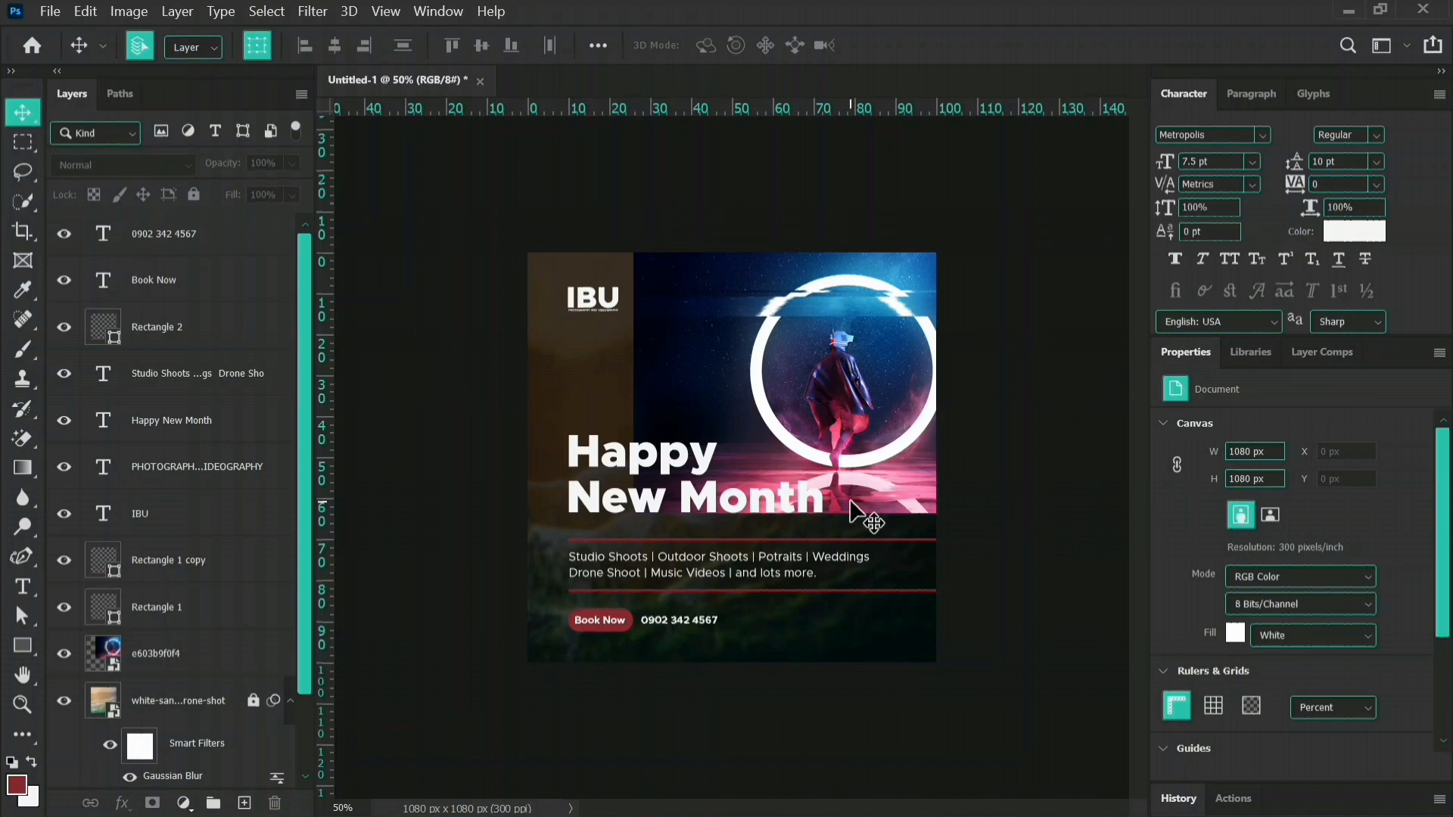
{"action": "left_click", "coordinate": [189, 657]}
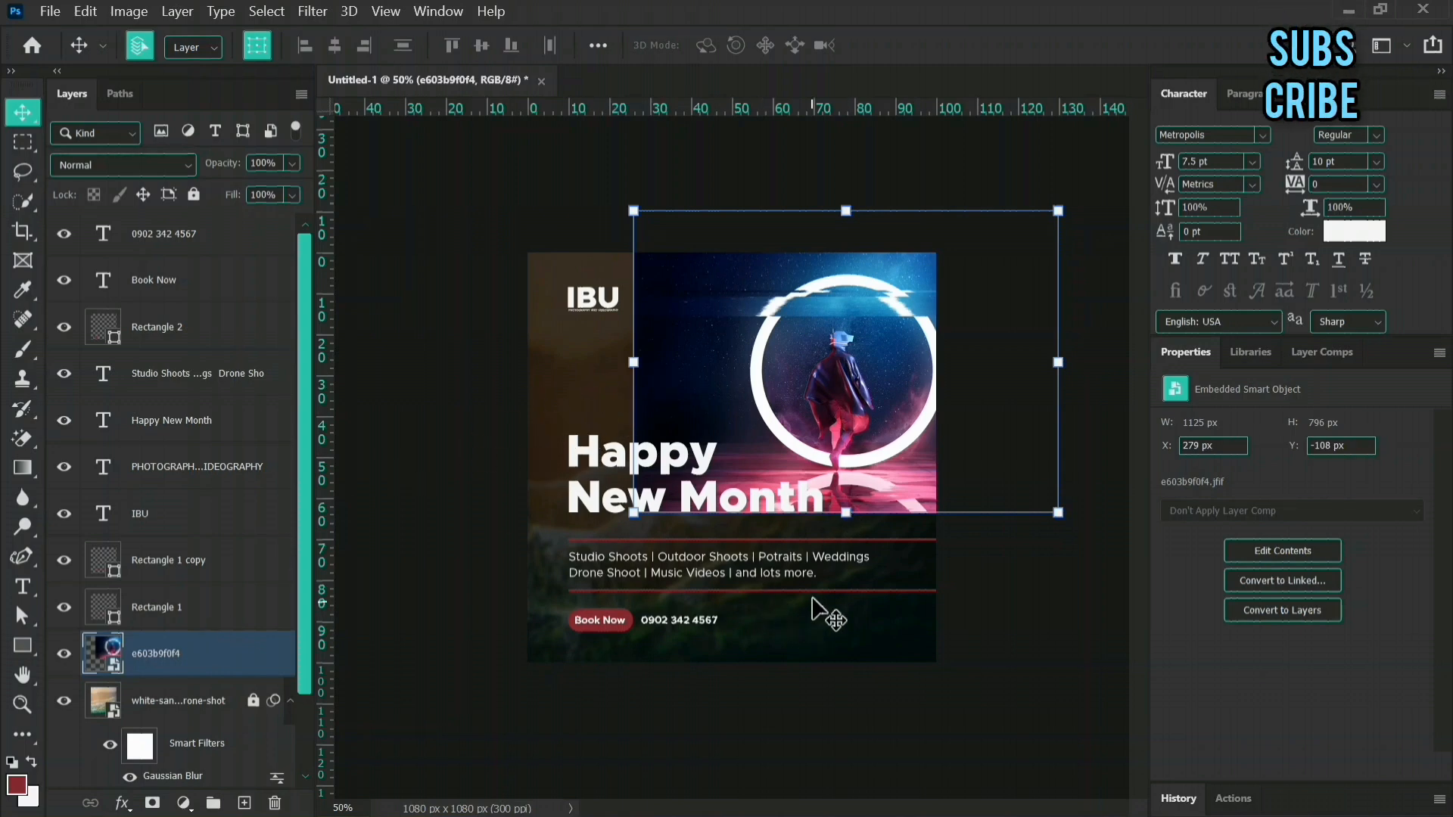
{"action": "left_click", "coordinate": [187, 166]}
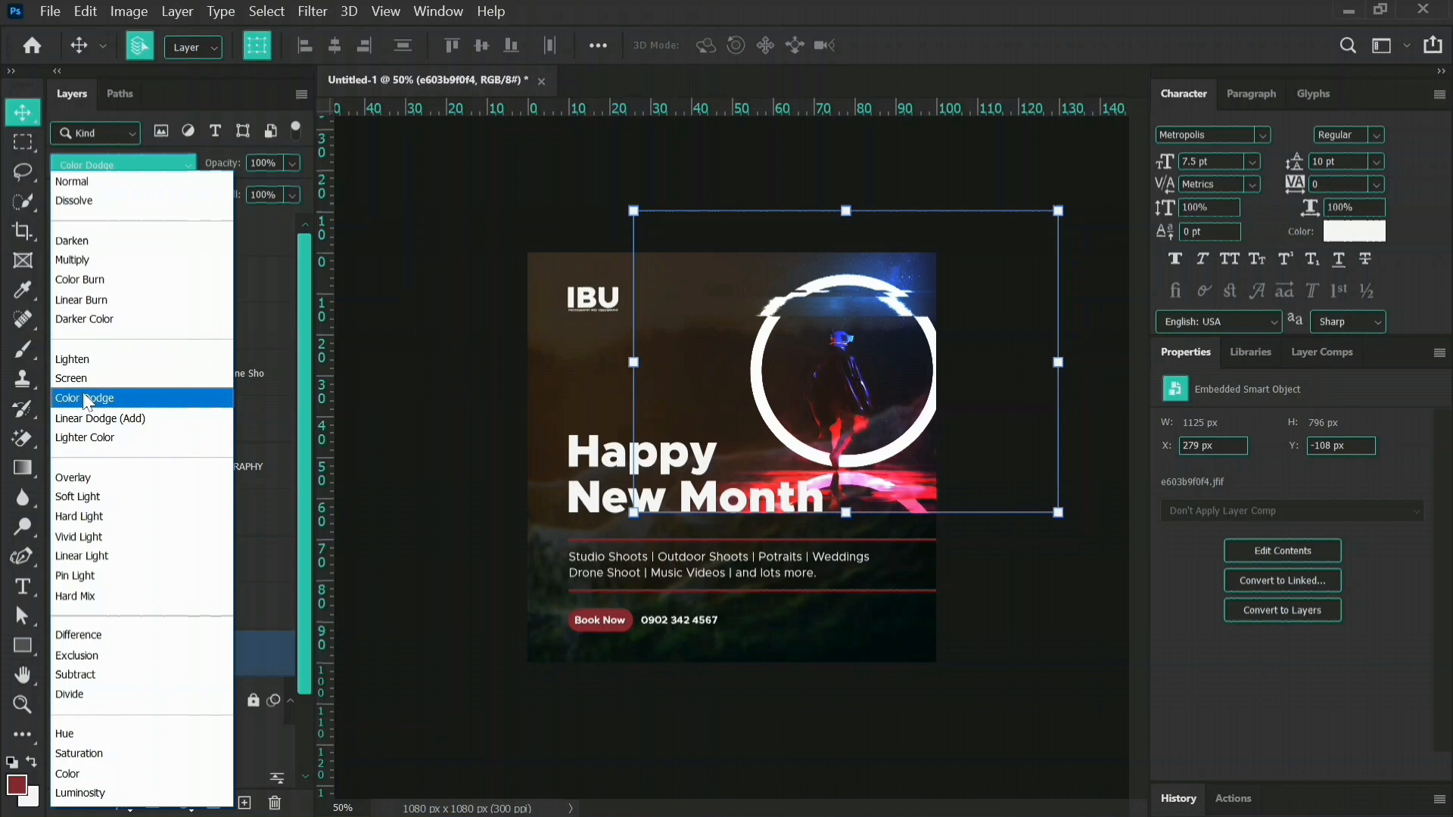
{"action": "left_click", "coordinate": [85, 399]}
{"action": "left_click", "coordinate": [1018, 731]}
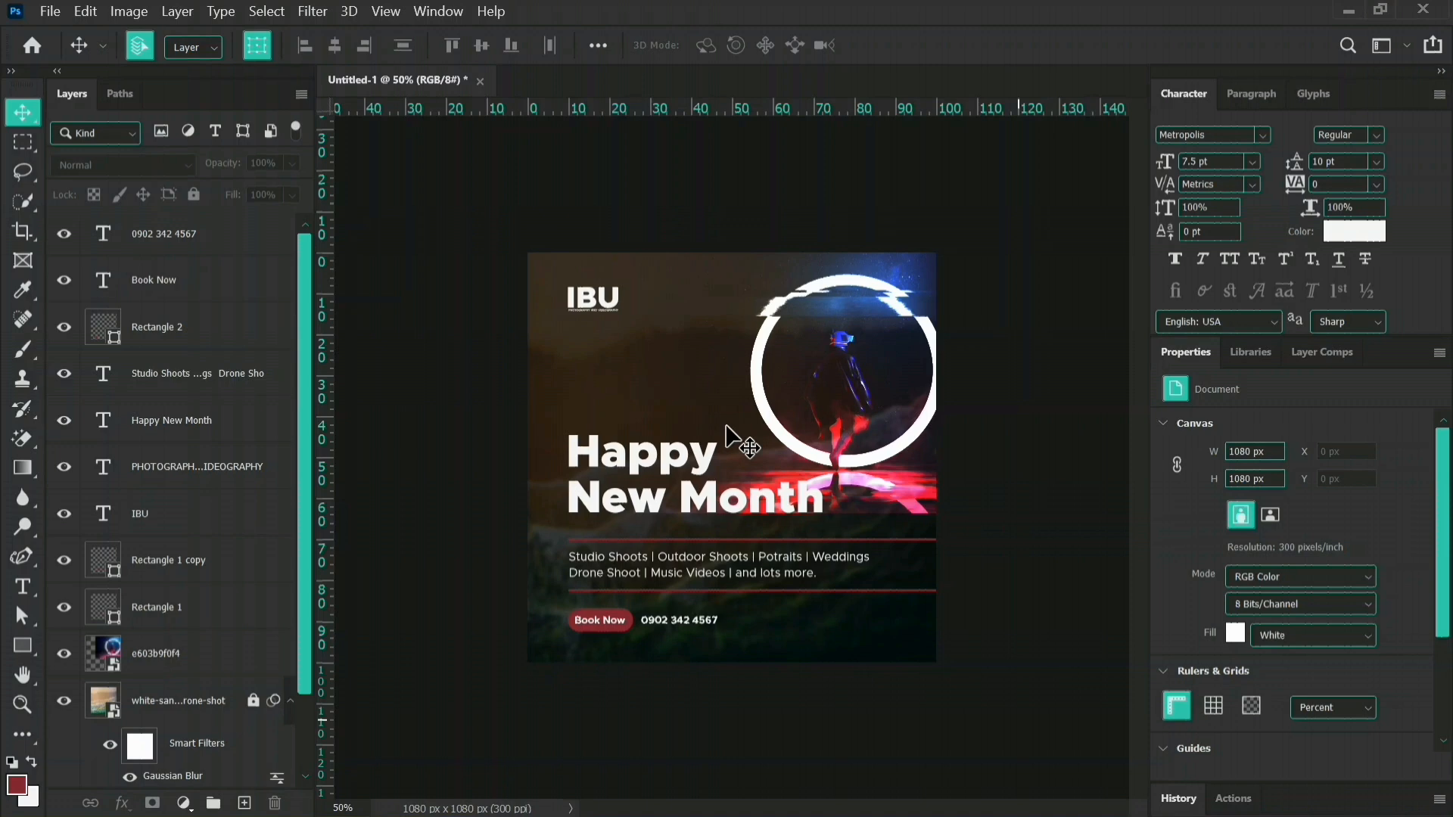
Scale the glowing-ring image to 118.18% and move it to about X 194 px, Y -123 px so the ring fits inside the canvas.
{"action": "left_click_drag", "start_coordinate": [834, 396], "coordinate": [808, 398]}
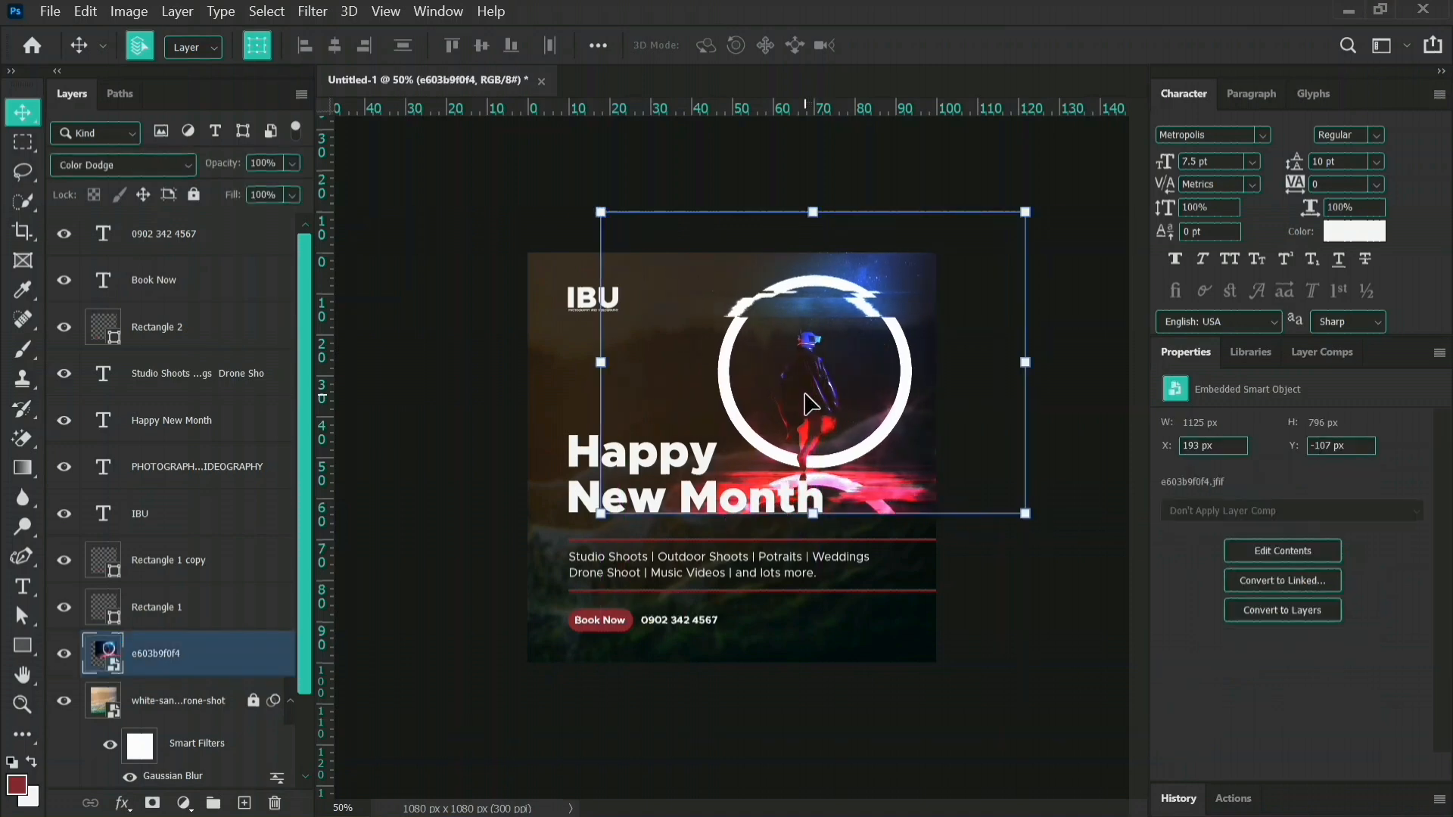
{"action": "left_click", "coordinate": [993, 591]}
{"action": "left_click", "coordinate": [876, 411]}
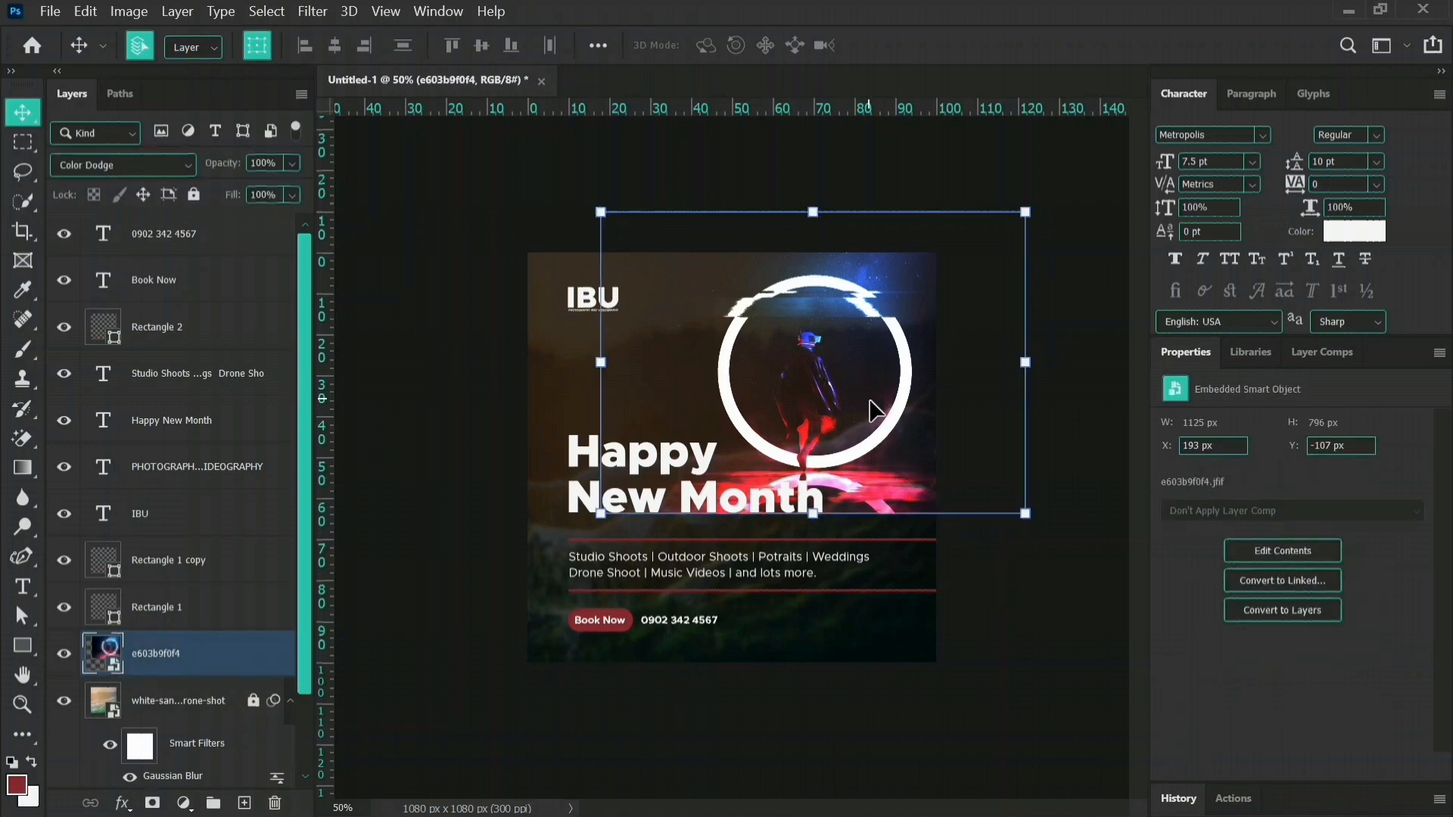
{"action": "key", "text": "ctrl+t"}
{"action": "left_click_drag", "start_coordinate": [817, 519], "coordinate": [818, 536]}
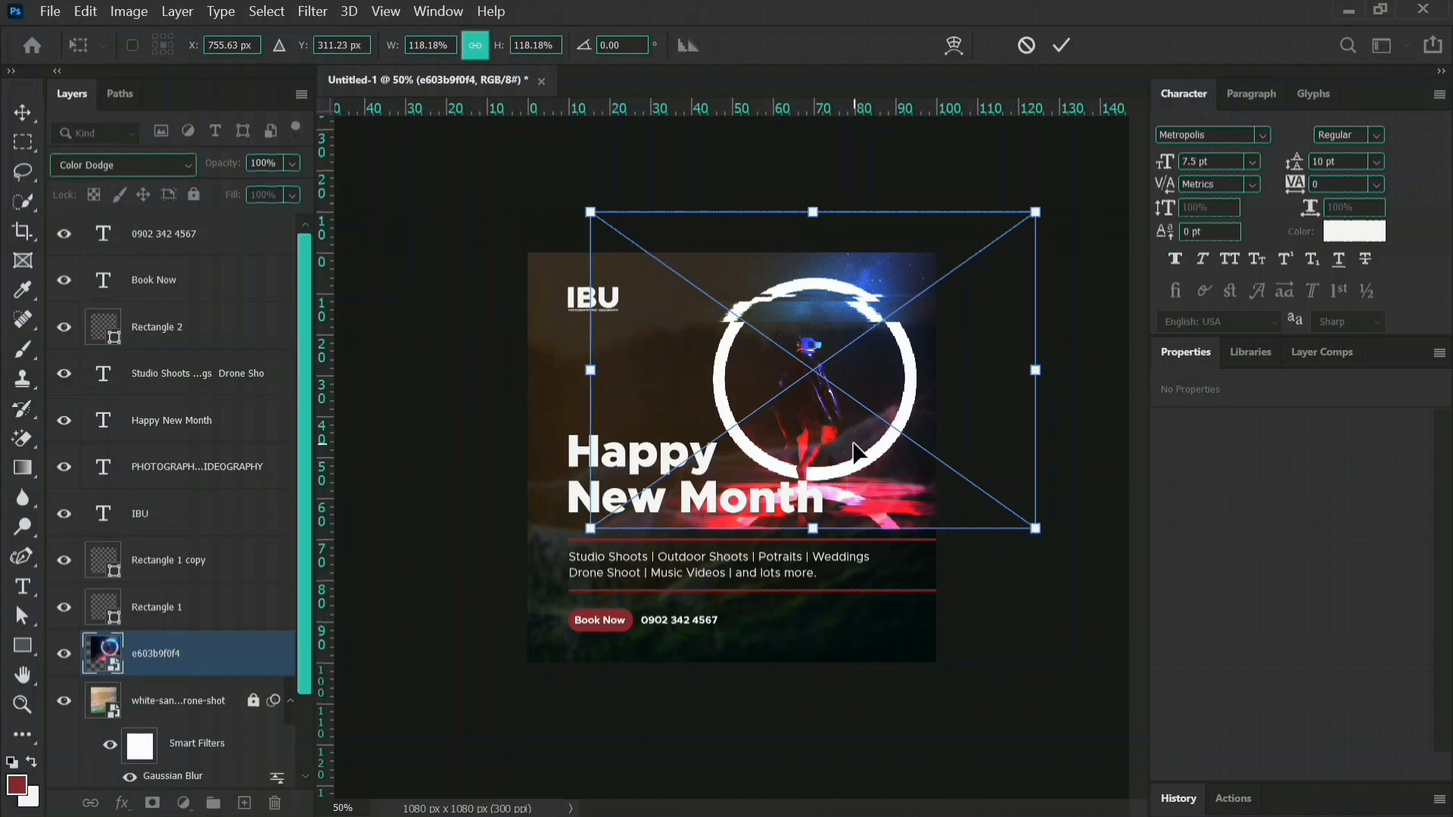
{"action": "left_click_drag", "start_coordinate": [856, 452], "coordinate": [870, 446]}
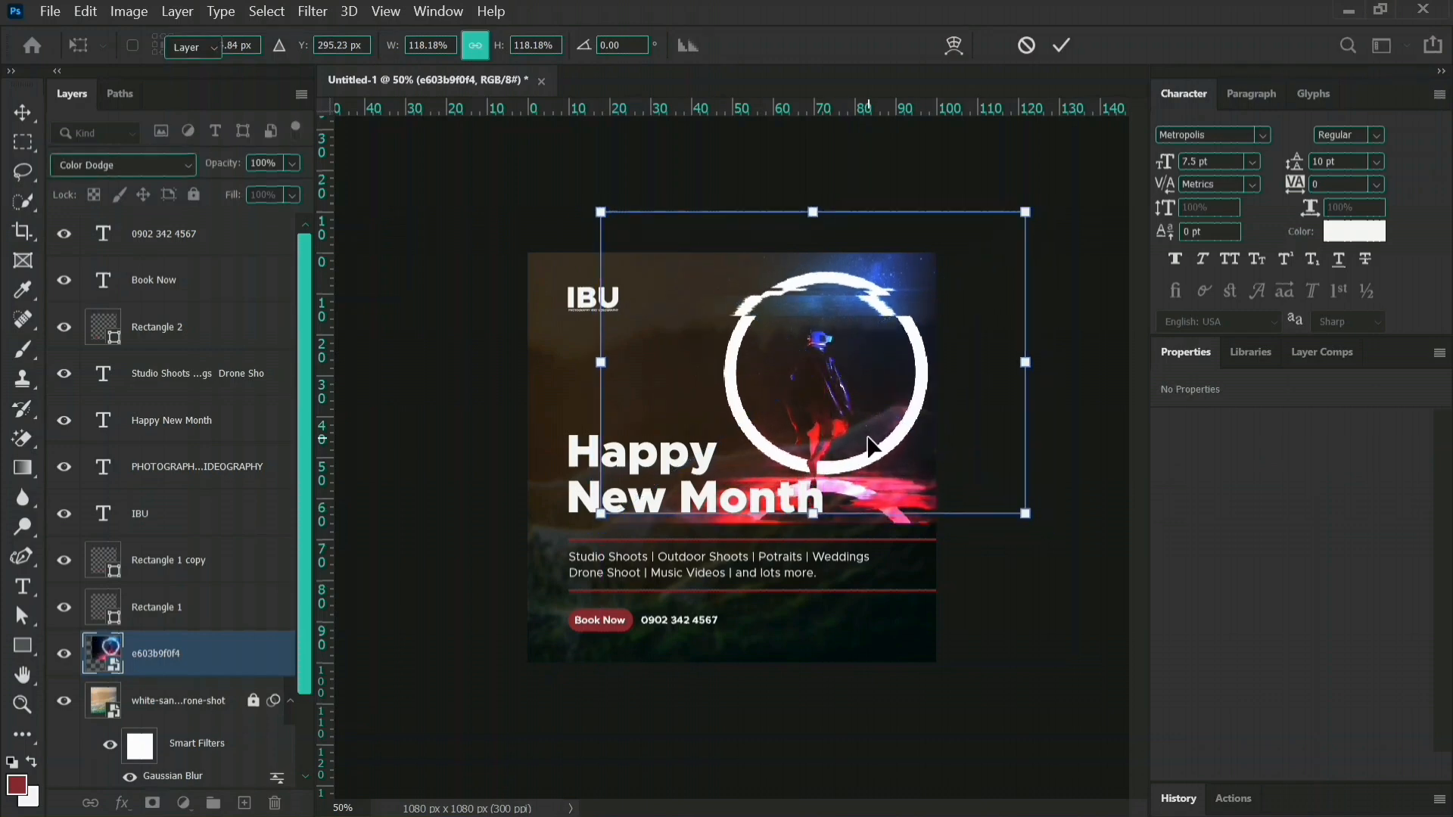
{"action": "key", "text": "Return"}
{"action": "left_click", "coordinate": [999, 614]}
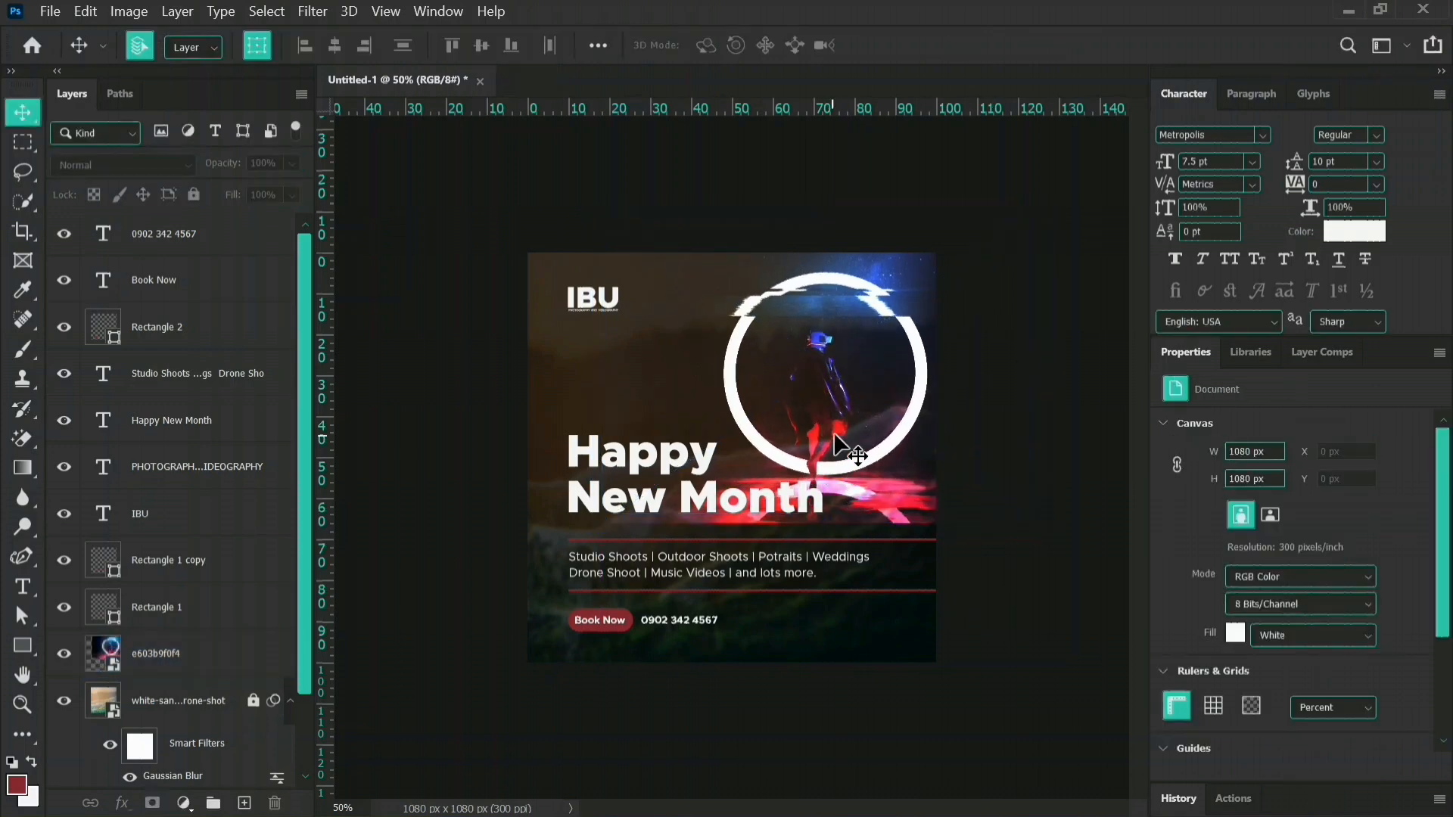
Add a layer mask to the glowing-ring image and draw black-to-transparent linear gradients upward over its bottom edge to fade it out.
{"action": "left_click", "coordinate": [840, 446]}
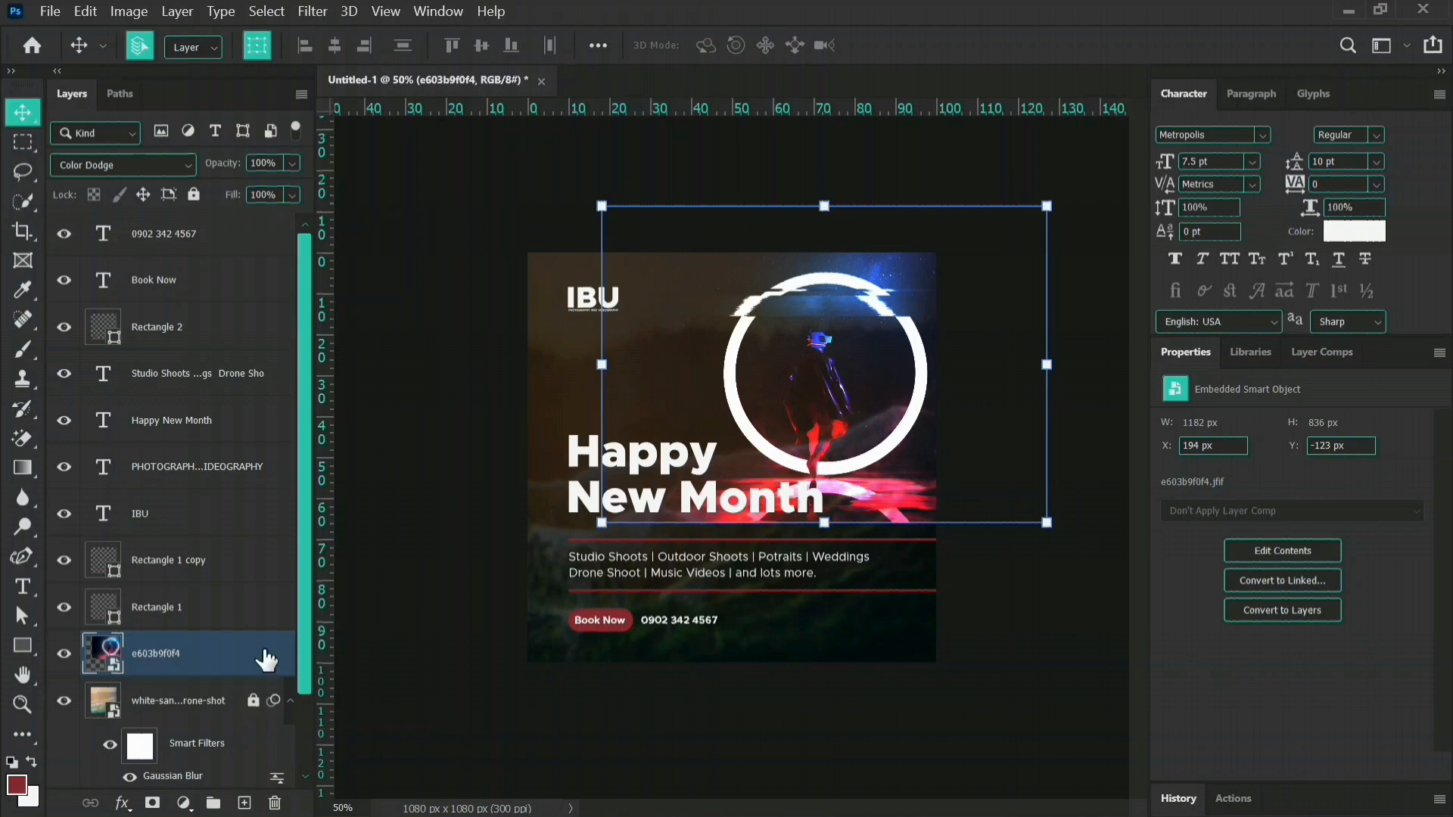
{"action": "left_click", "coordinate": [152, 804]}
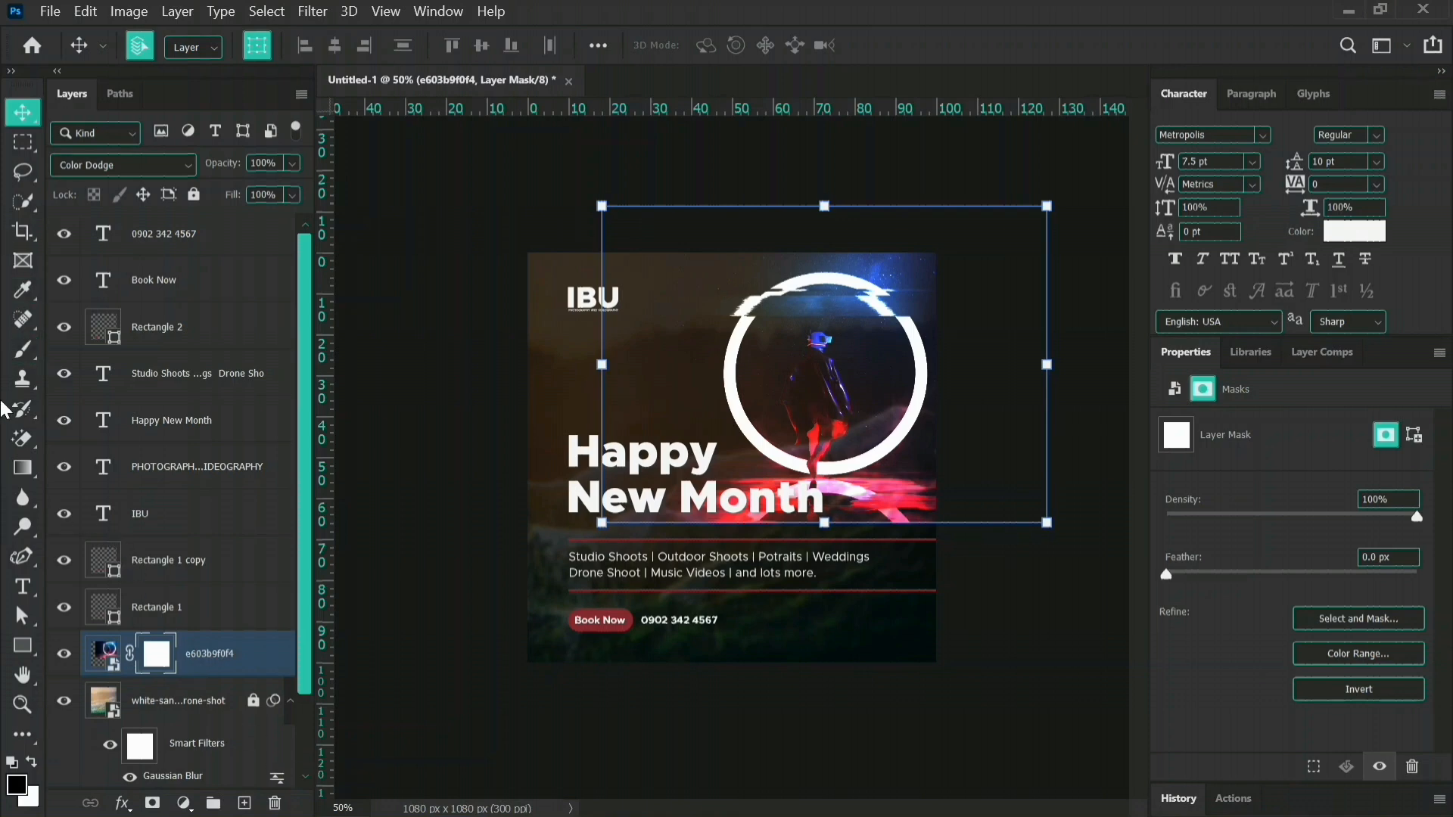
{"action": "left_click", "coordinate": [22, 470]}
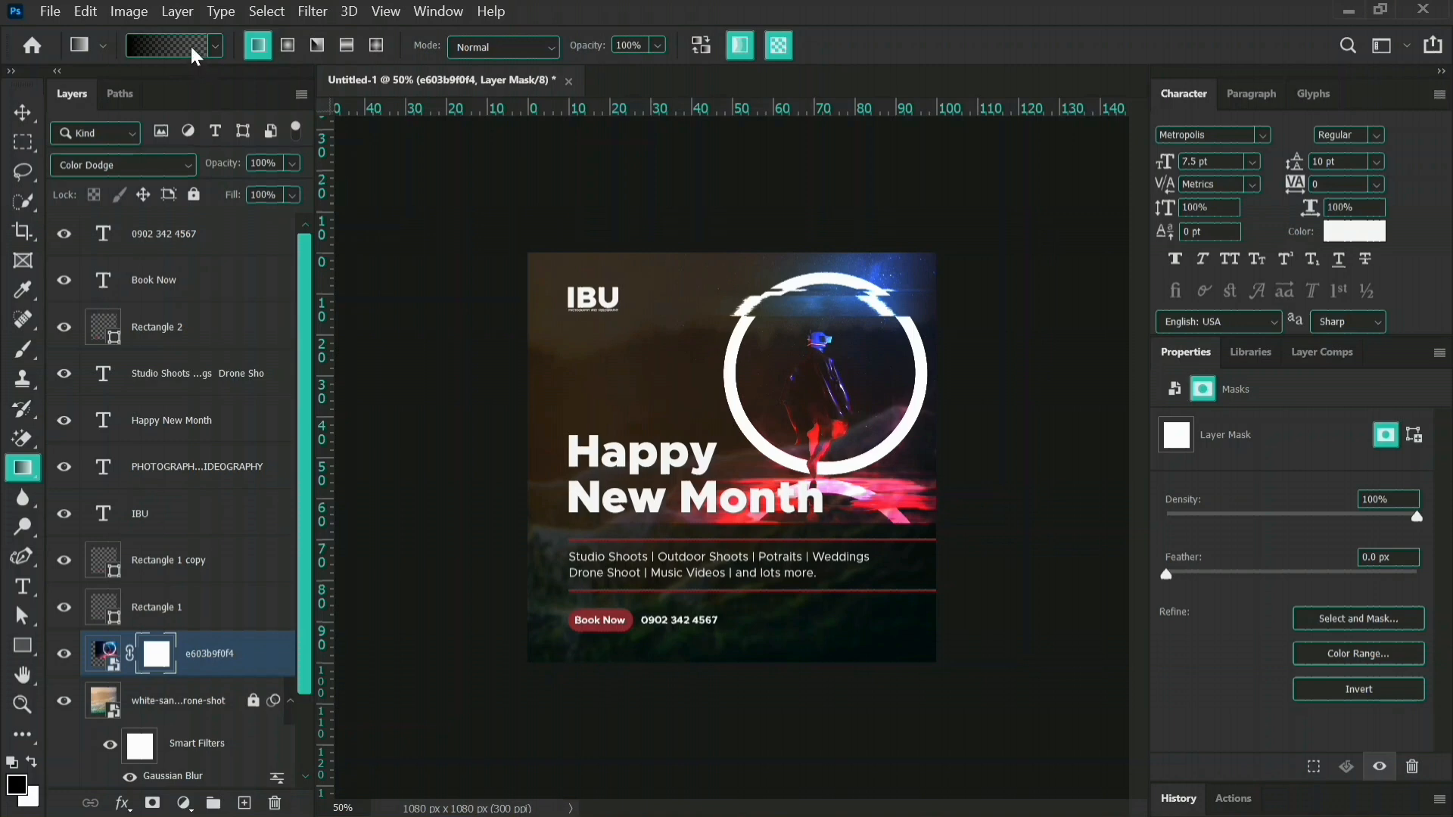
{"action": "left_click", "coordinate": [216, 46]}
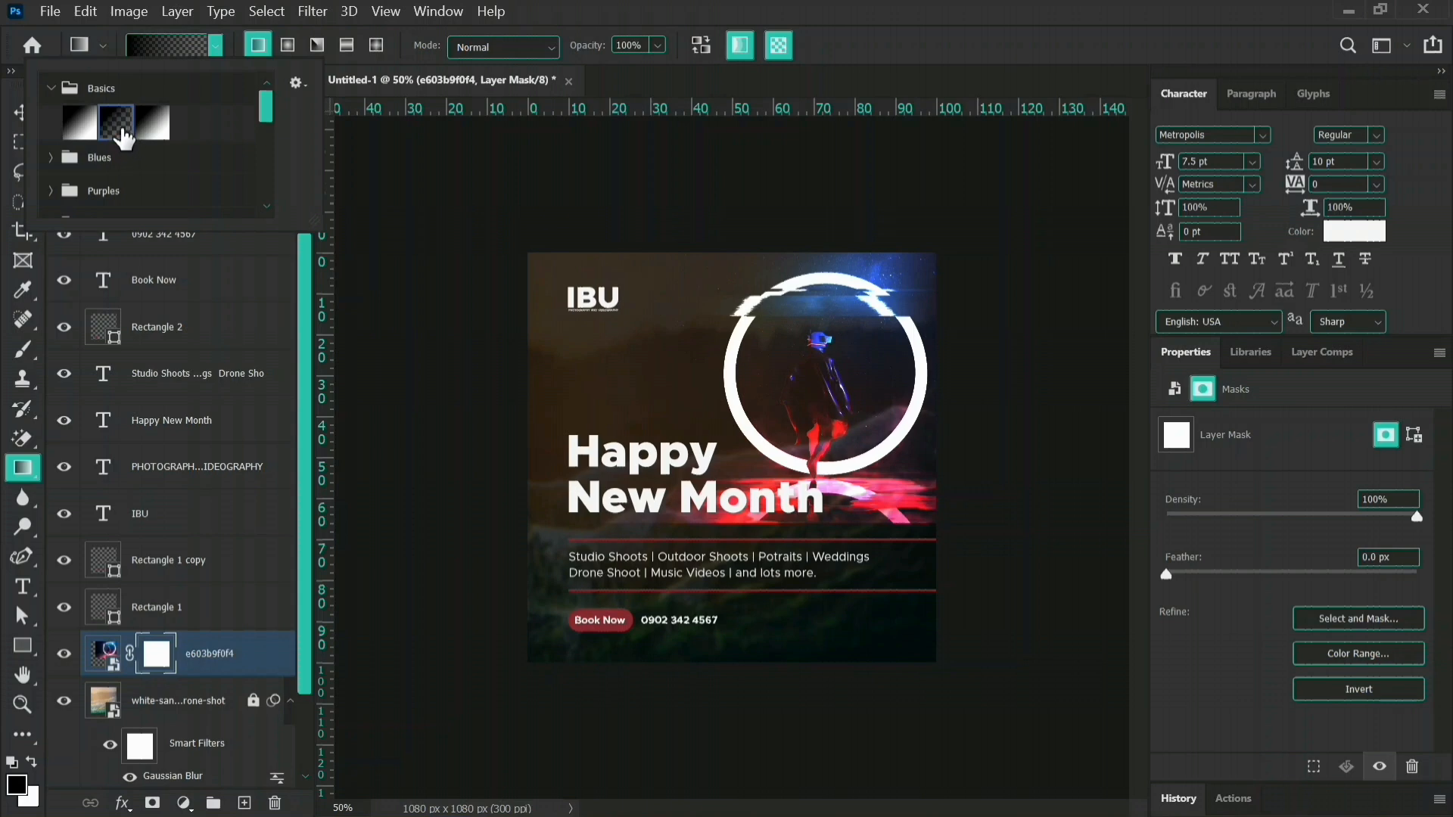
{"action": "left_click", "coordinate": [942, 47]}
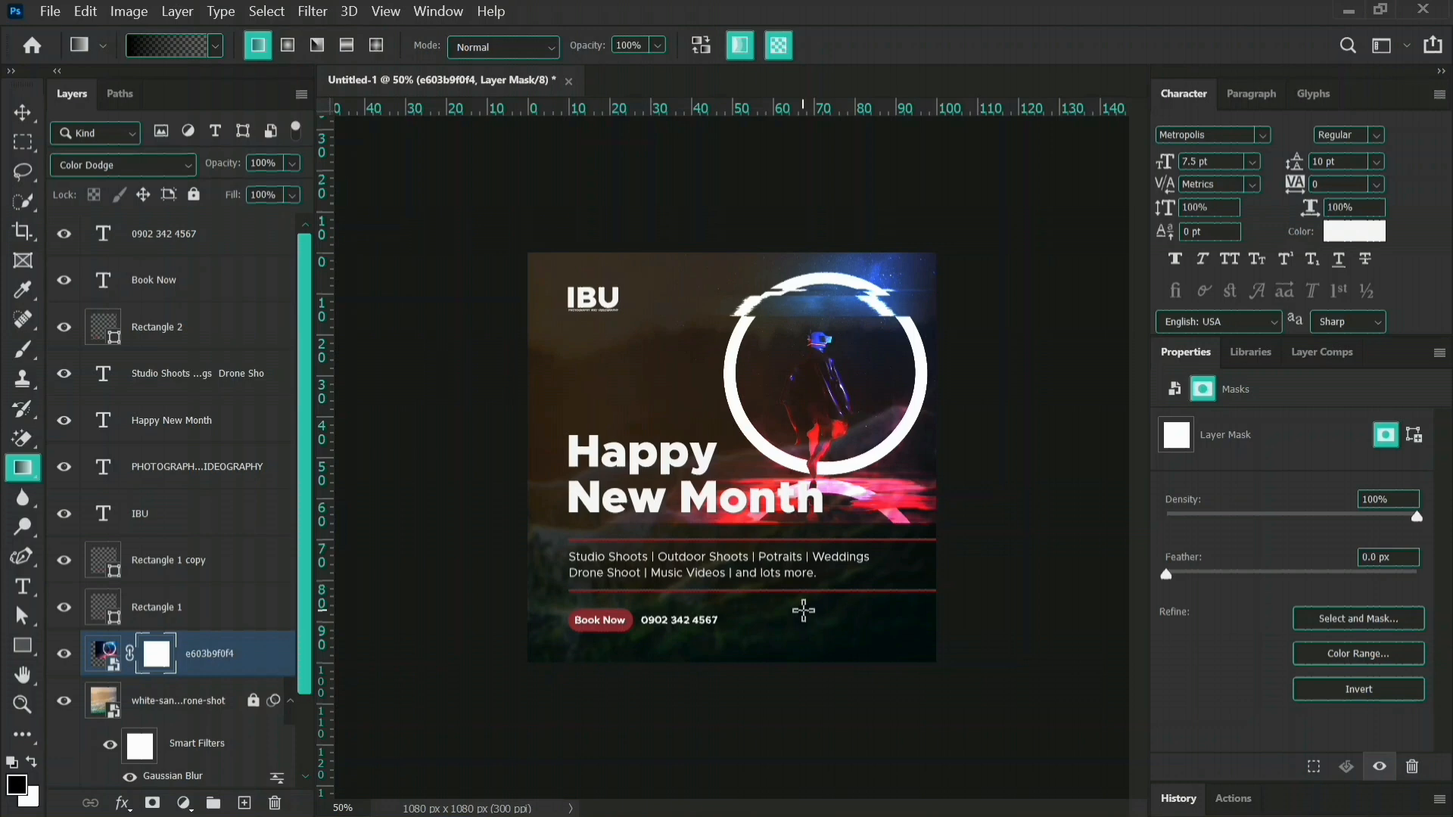
{"action": "left_click_drag", "start_coordinate": [813, 623], "coordinate": [810, 476]}
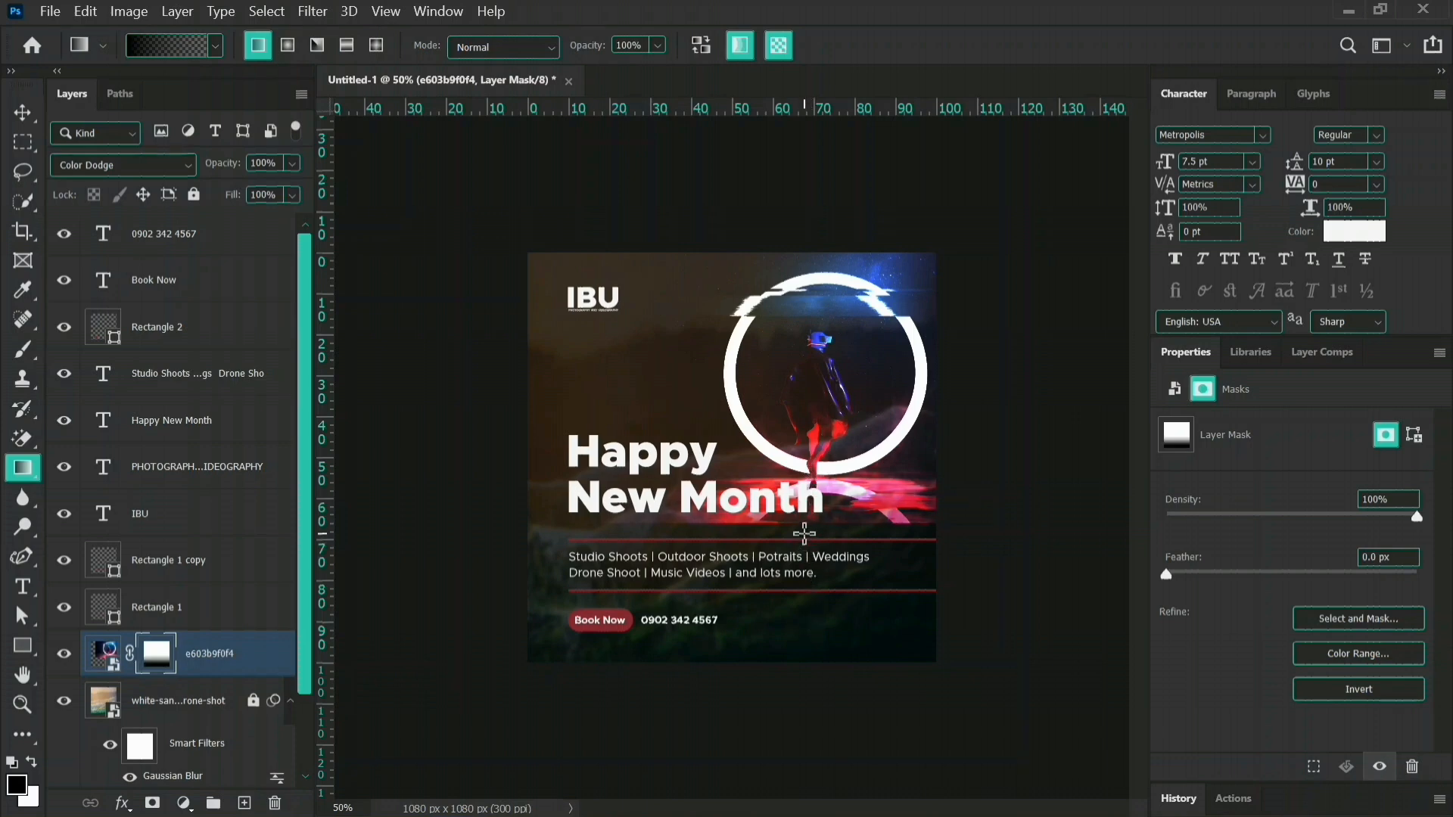
{"action": "left_click_drag", "start_coordinate": [805, 532], "coordinate": [807, 508]}
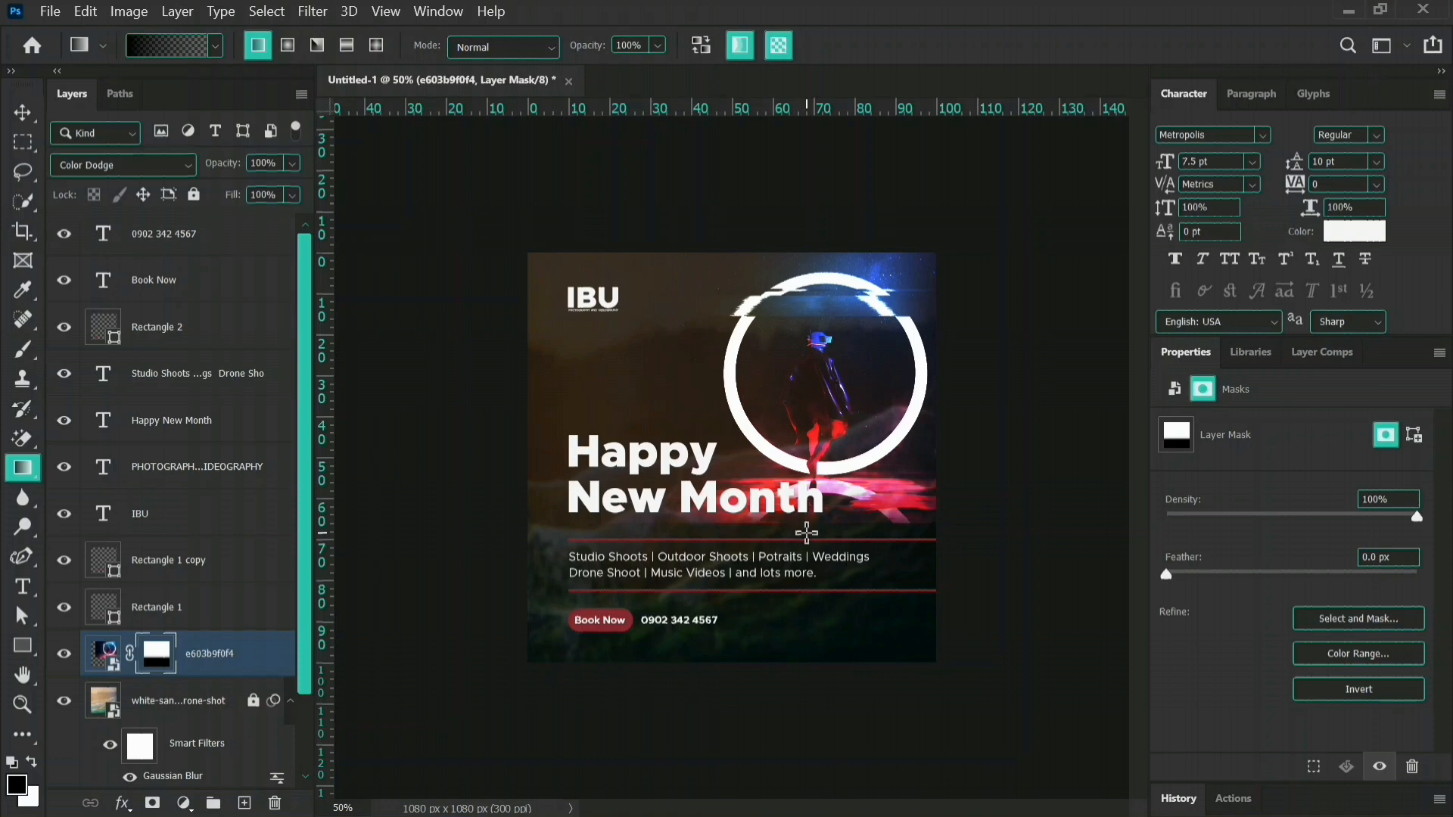